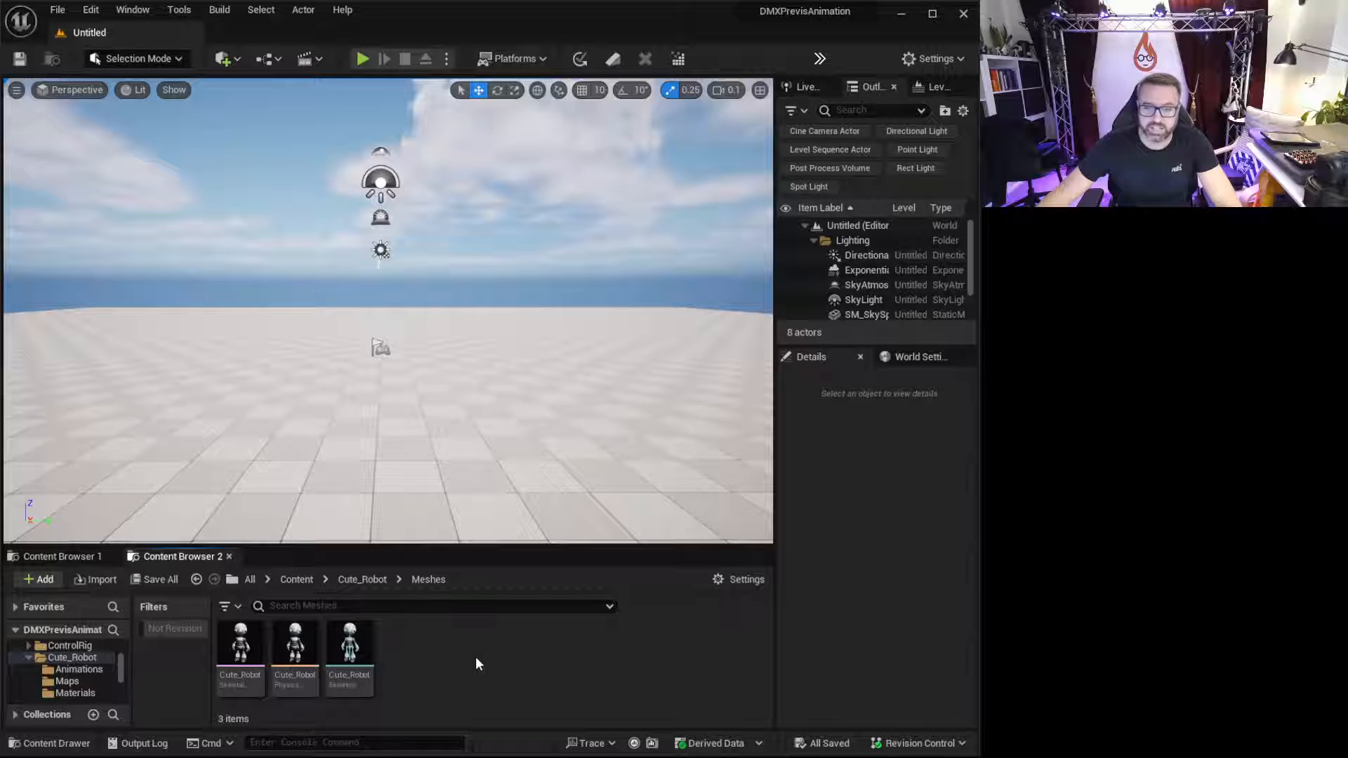
- Select the Cute_Robot skeletal mesh in the Cute_Robot Meshes folder
left_click(239, 643)
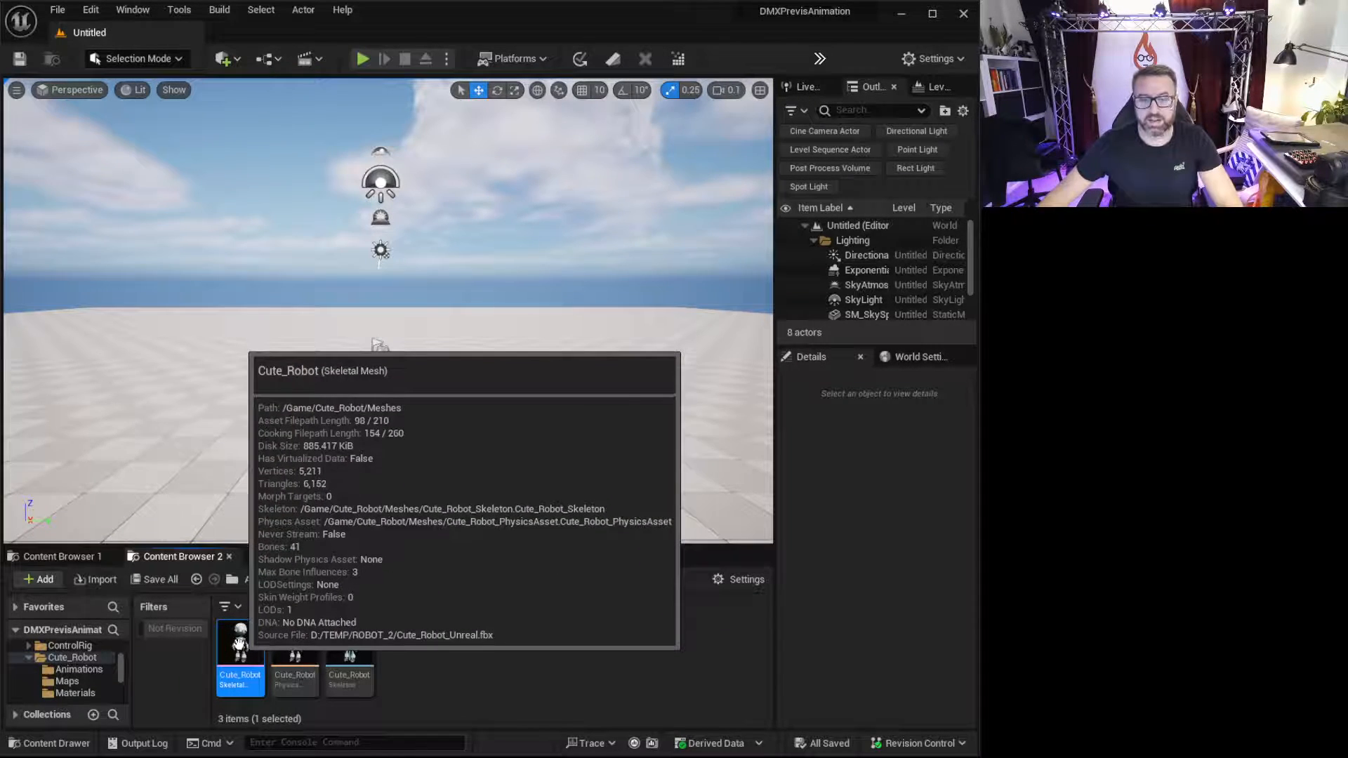
right_click(240, 643)
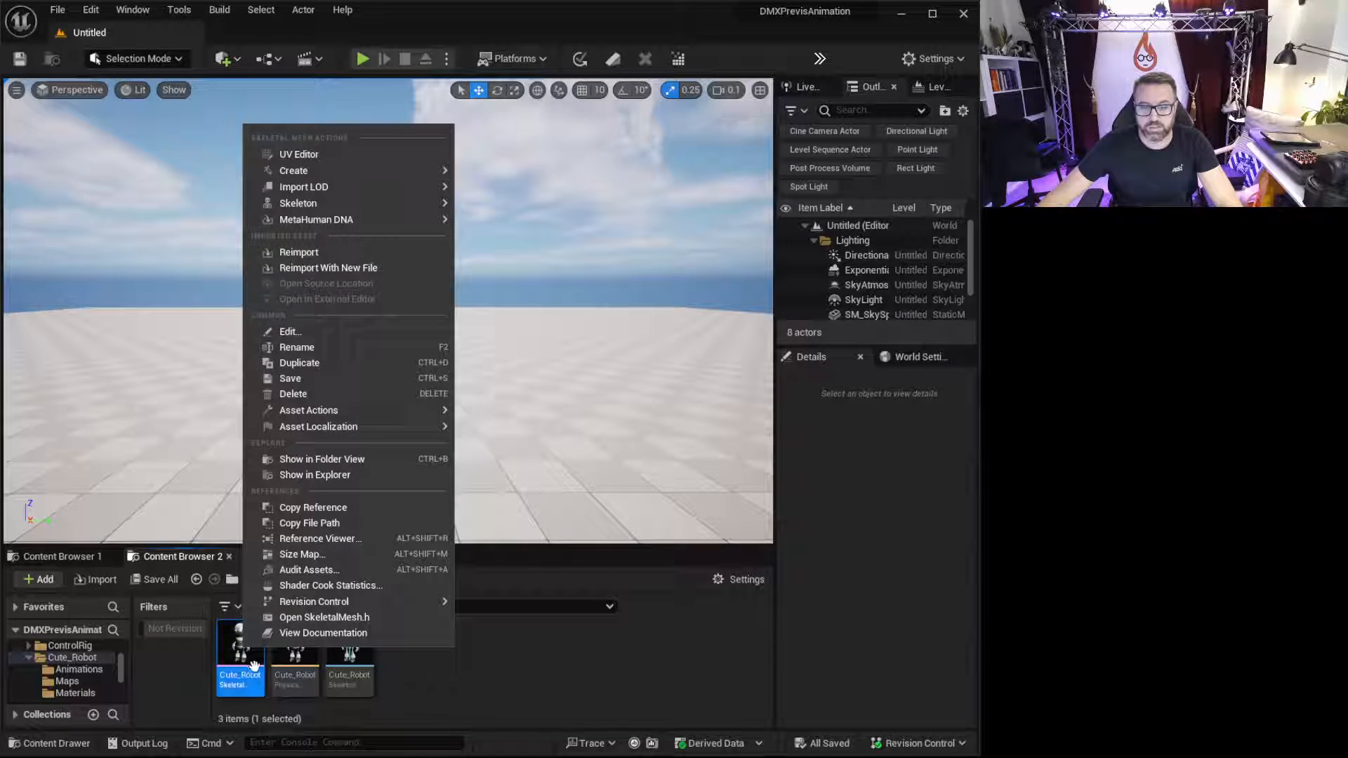
left_click(420, 662)
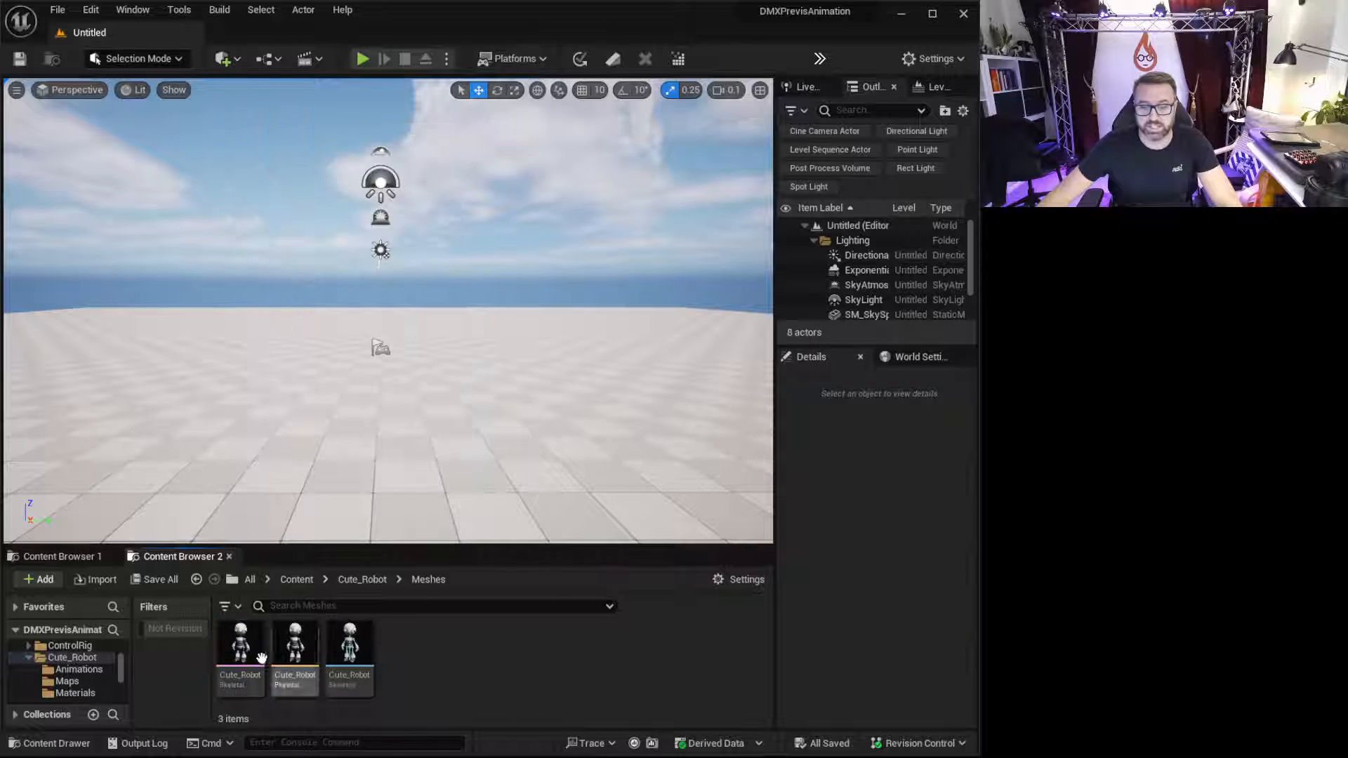
left_click(234, 647)
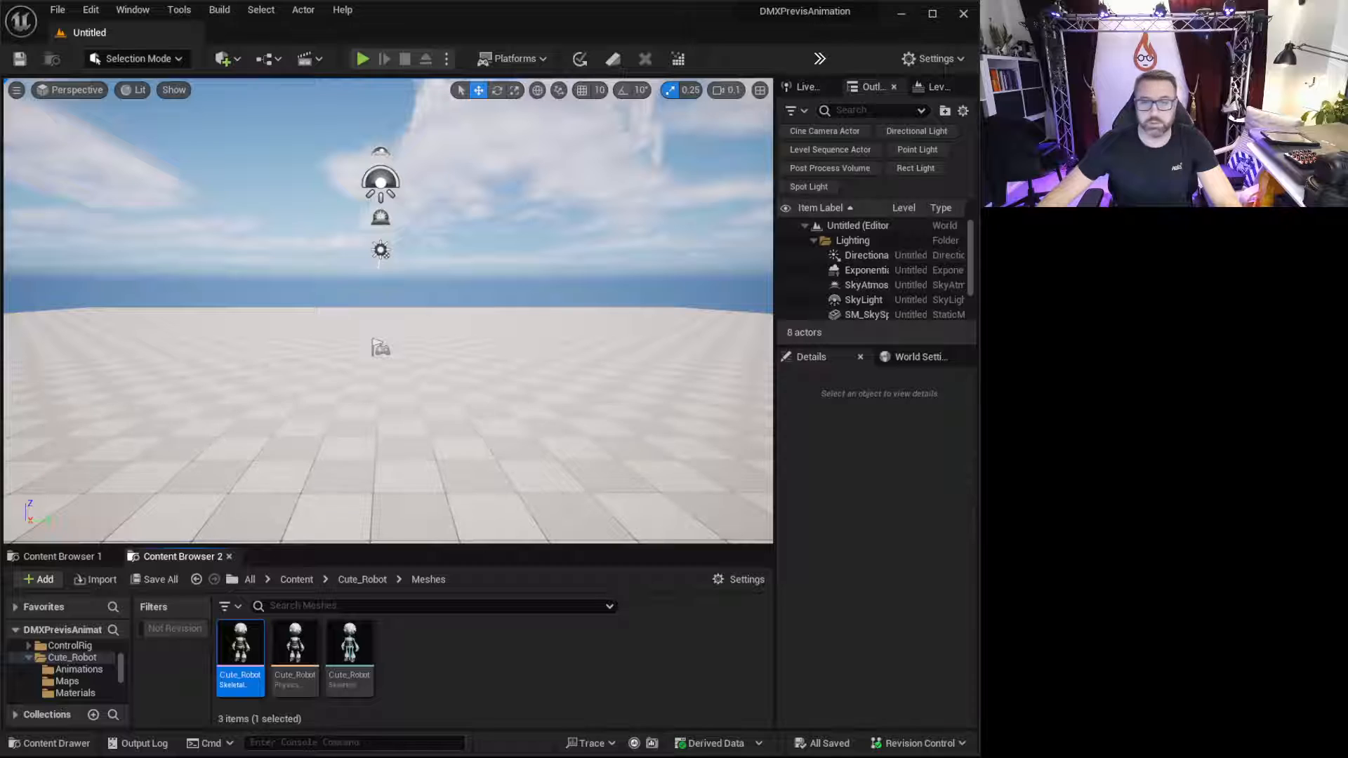
- Switch to the Epic Games Launcher and examine the Cute Robot Marketplace listing's preview images and technical details
left_click_drag(0, 151, 492, 61)
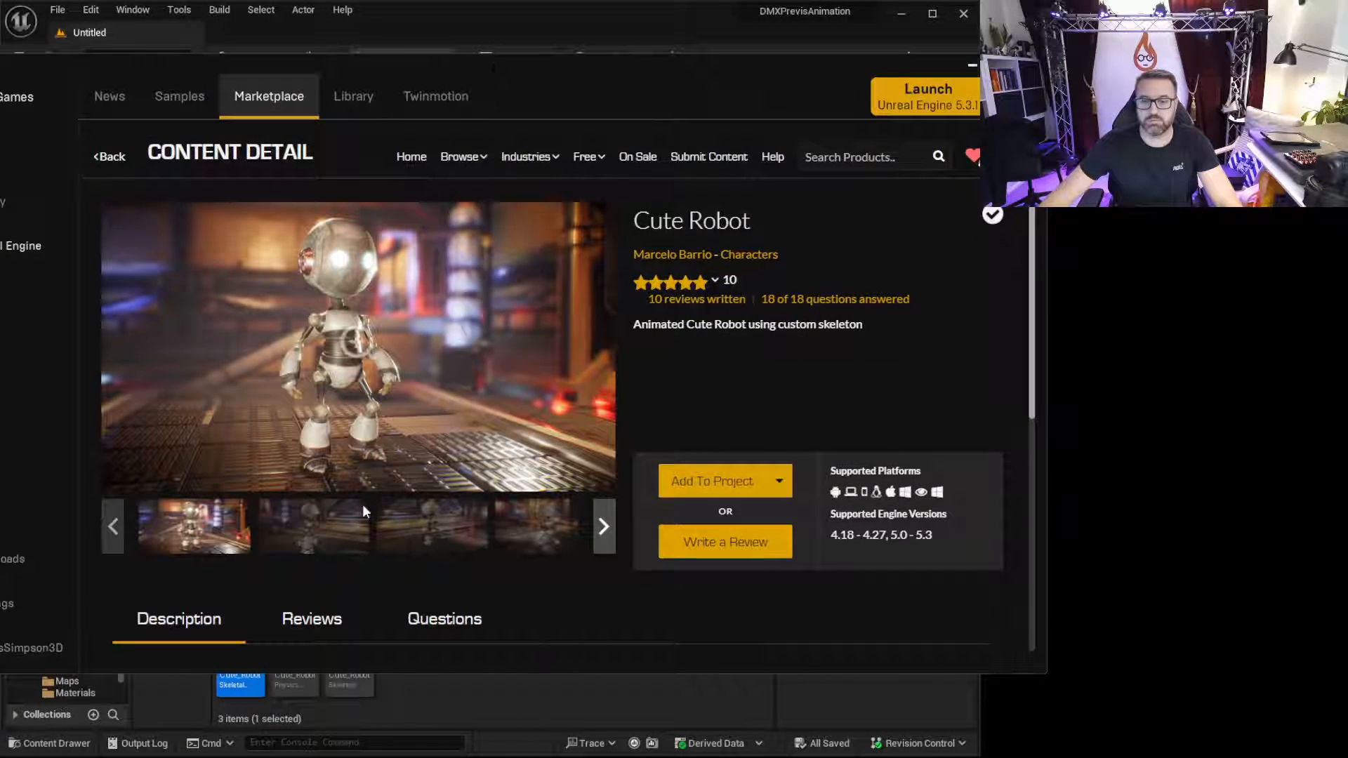
left_click(339, 522)
left_click(416, 519)
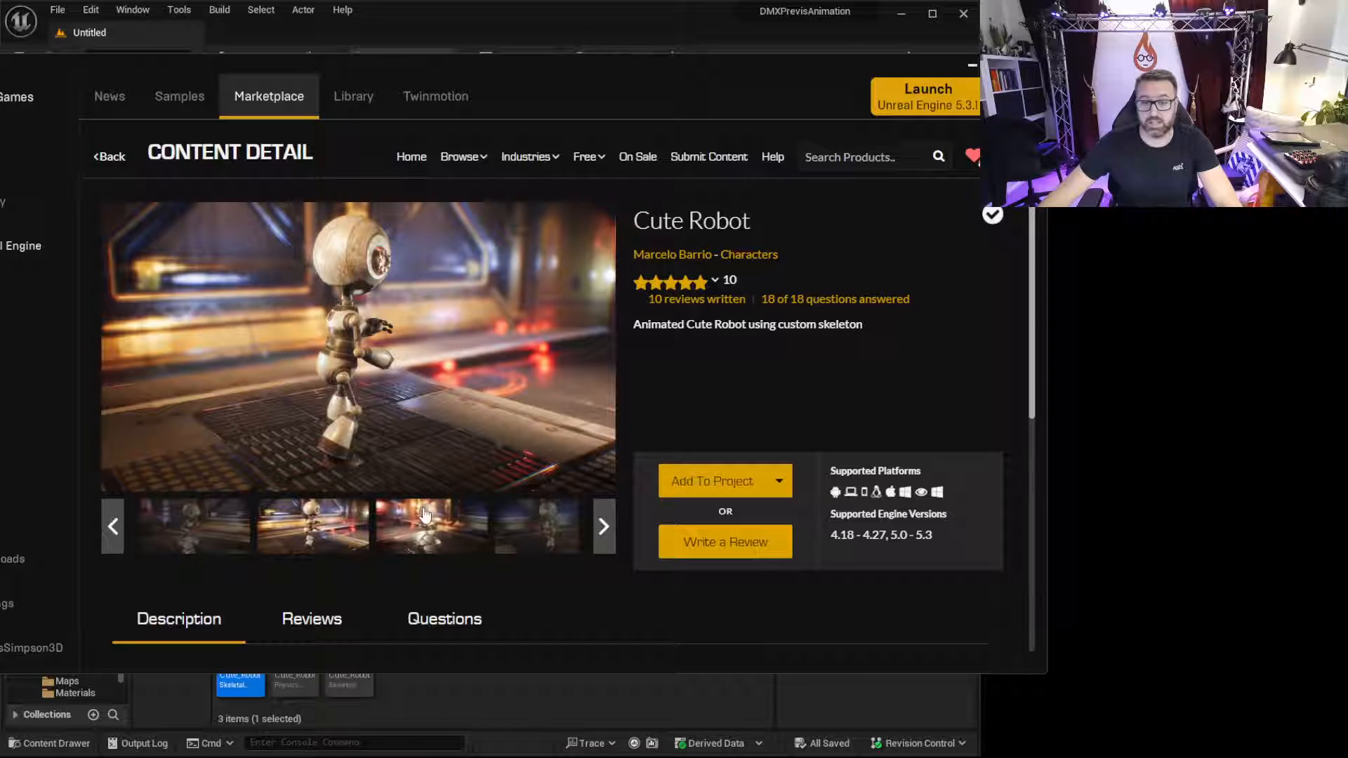
left_click(523, 522)
left_click(604, 527)
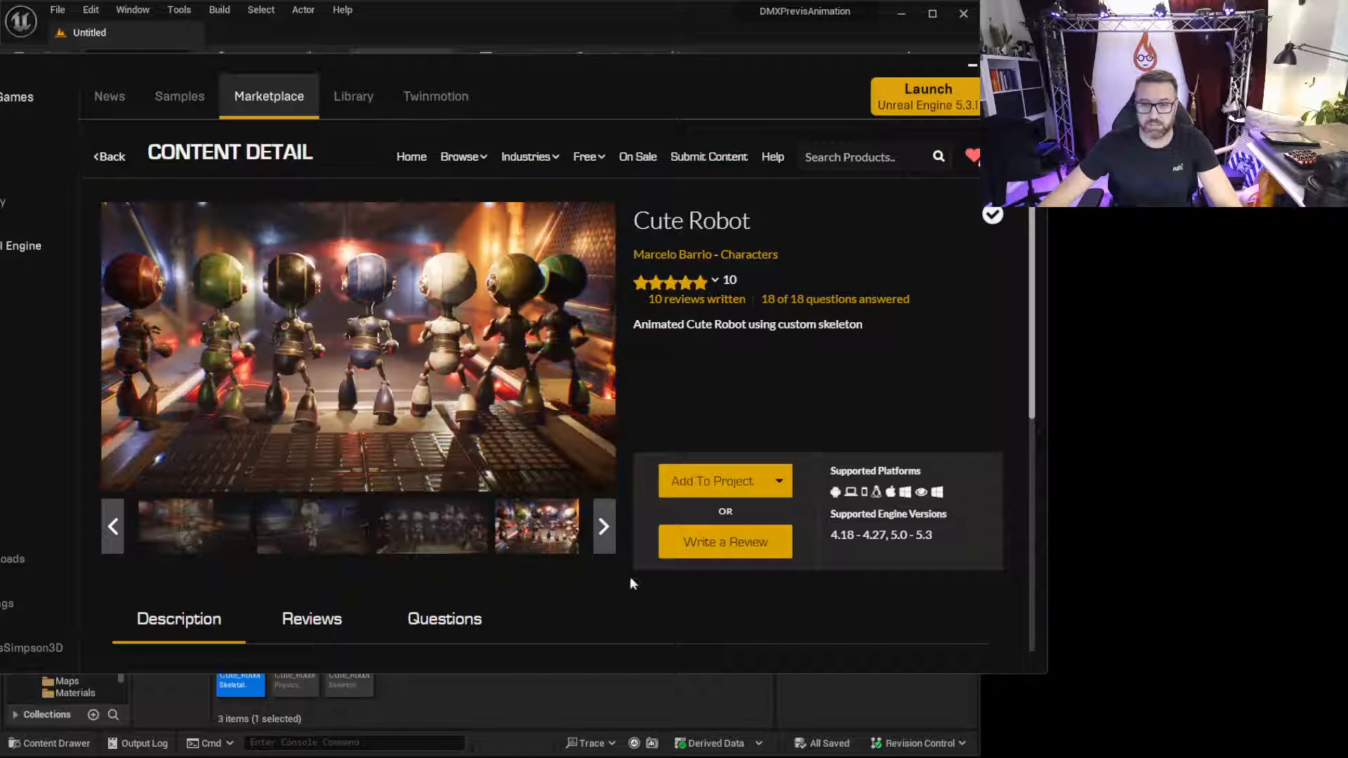
scroll(478, 546, "down", 5)
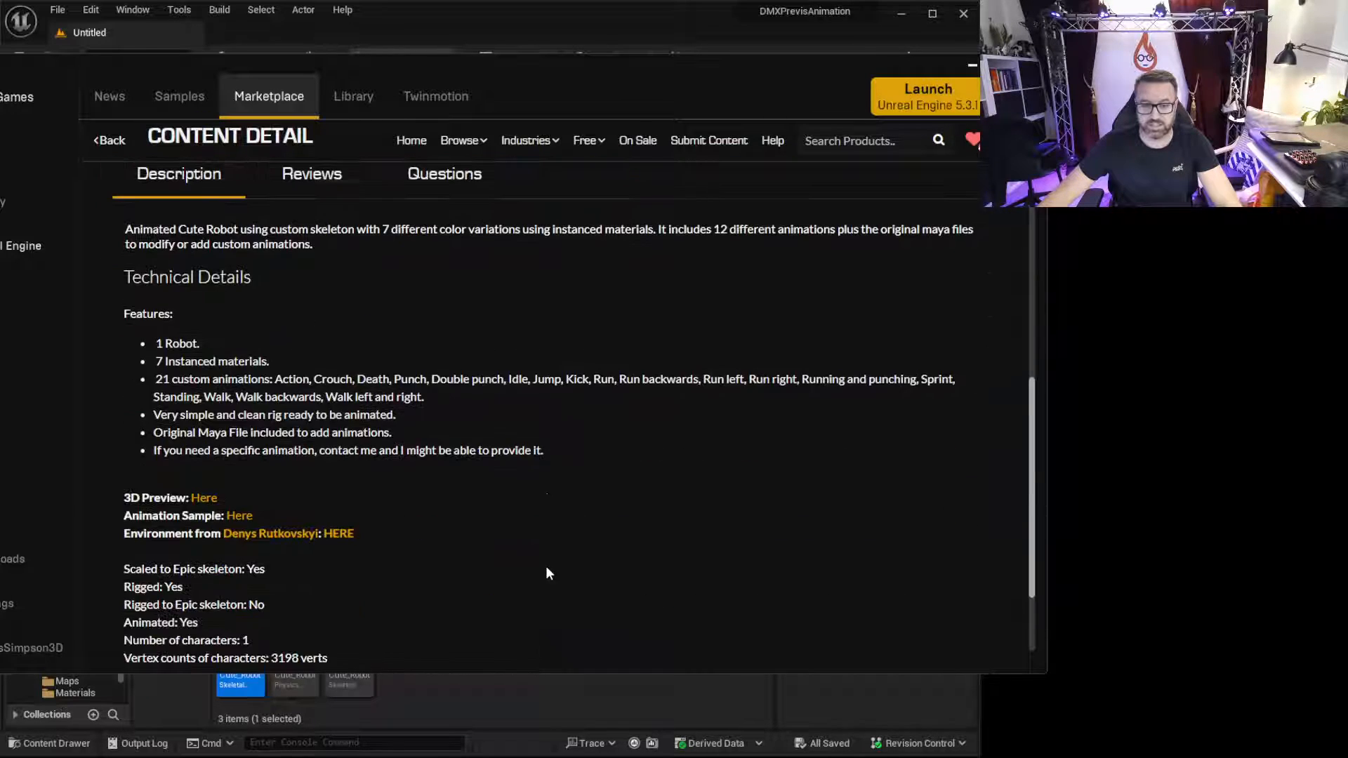
scroll(548, 560, "up", 5)
scroll(396, 532, "down", 5)
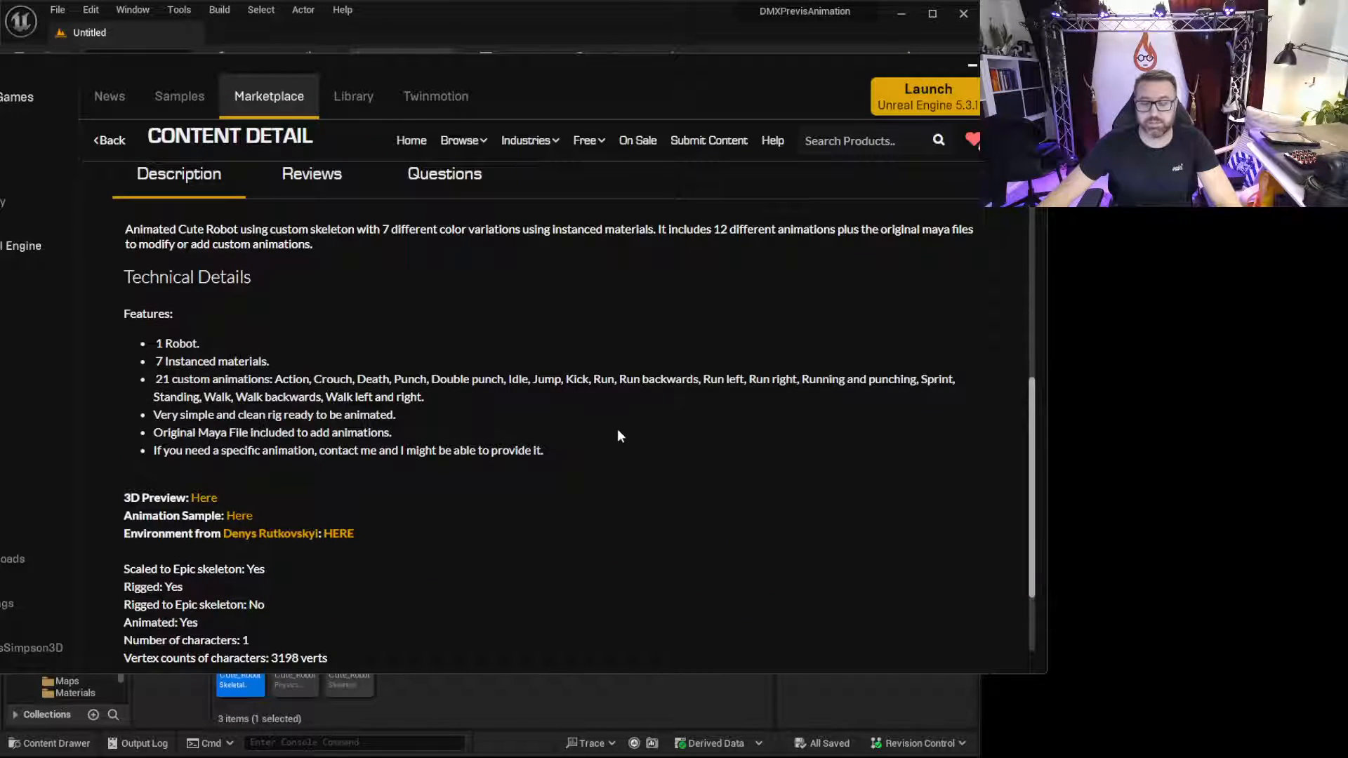
scroll(618, 434, "up", 6)
- Switch to the Cute_Robot skeletal mesh editor and view the robot's upper body up close
left_click_drag(742, 72, 2, 492)
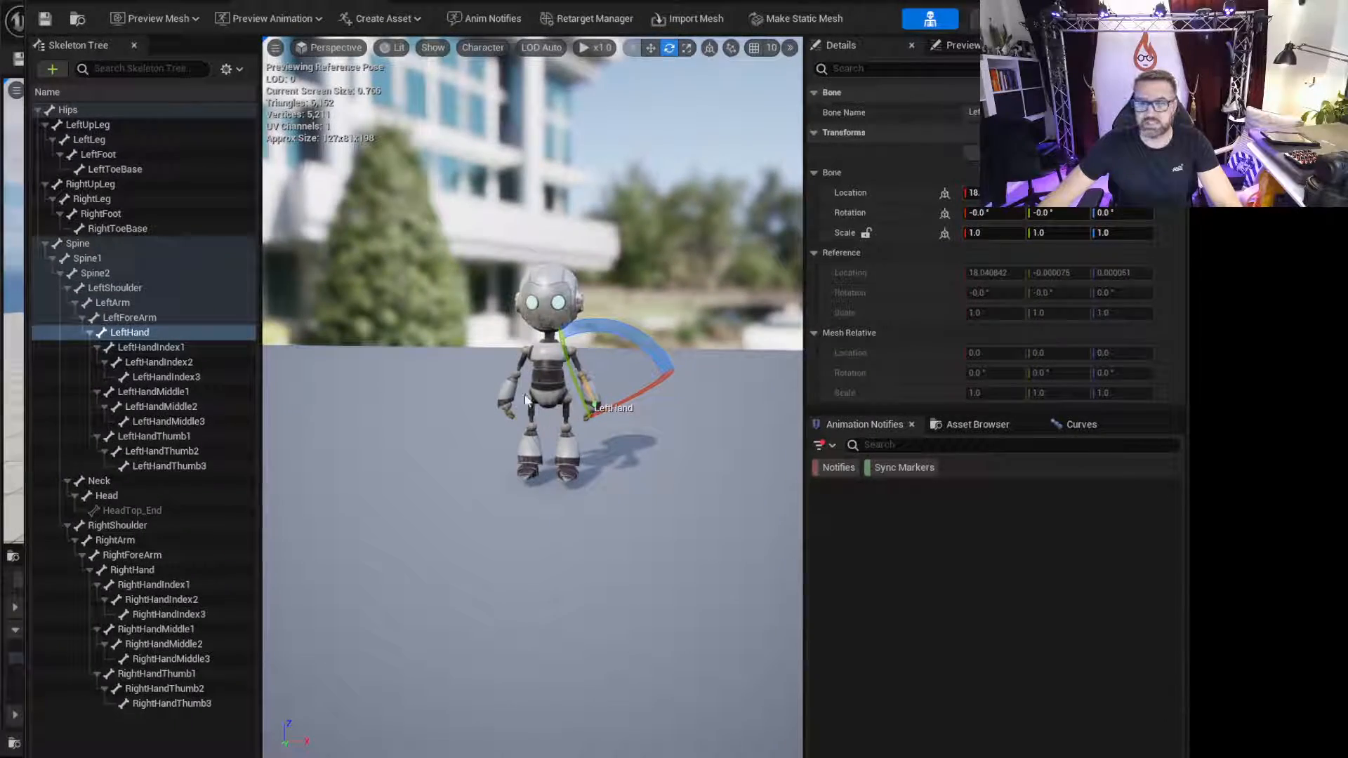
right_click_drag(525, 399, 597, 361)
key("w")
key("s")
key("w")
key("s")
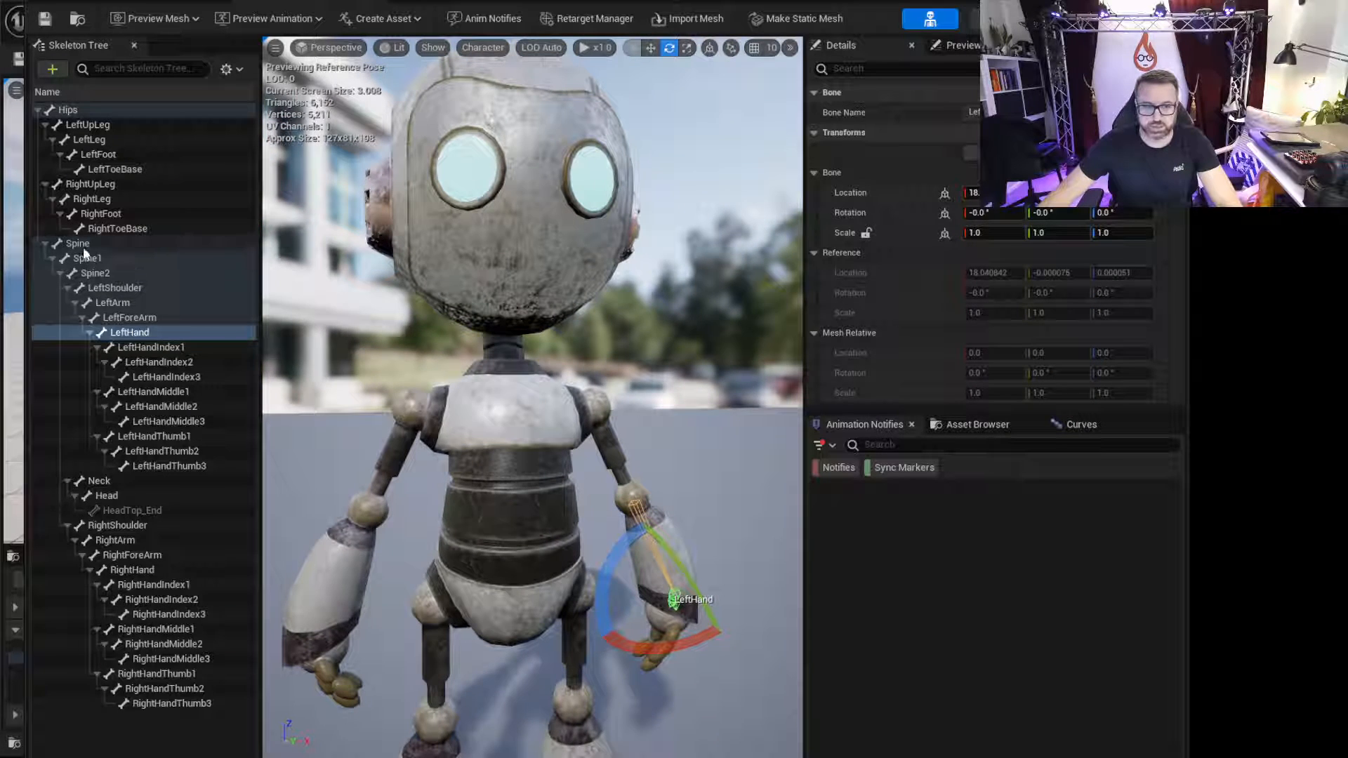
- Inspect the robot's bone chain from Spine through the left shoulder, arm and hand to LeftHandIndex3
left_click(106, 243)
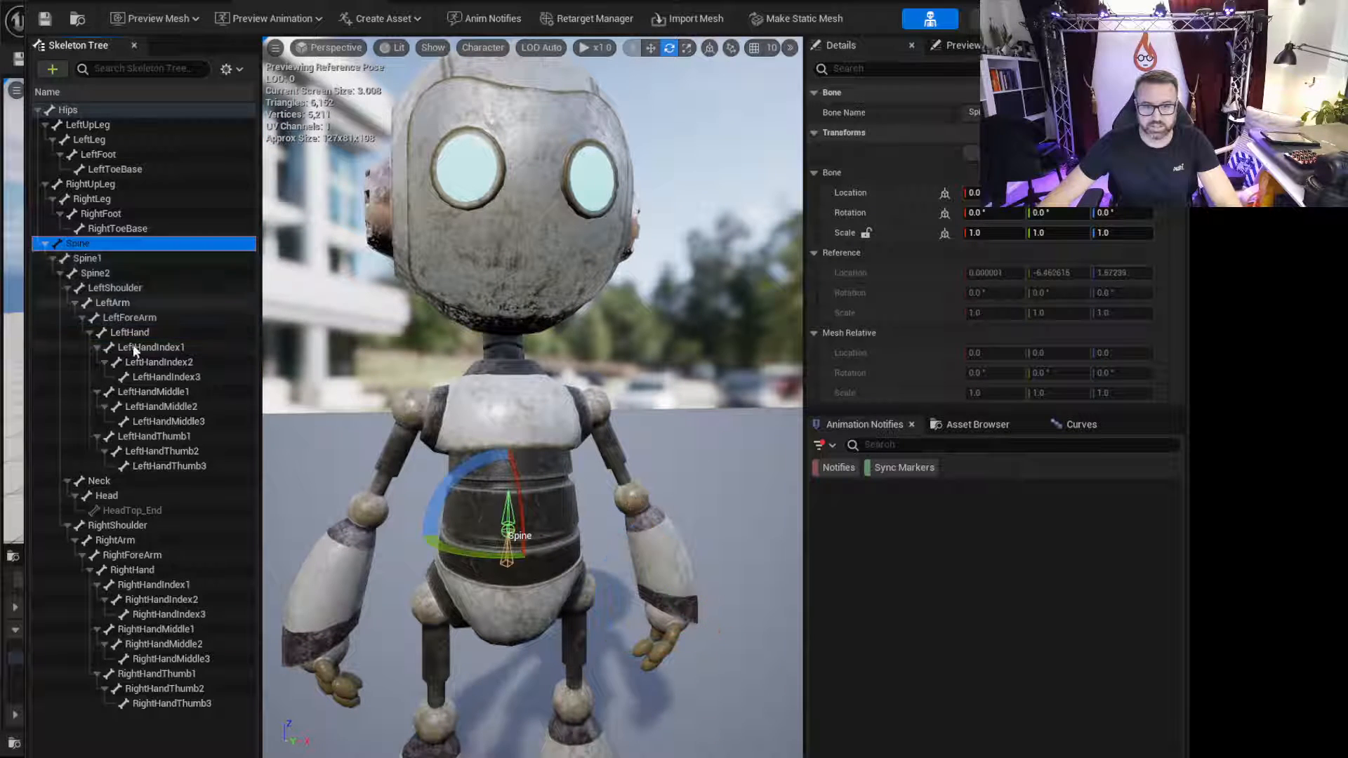
left_click(167, 466, "shift")
left_click(84, 243)
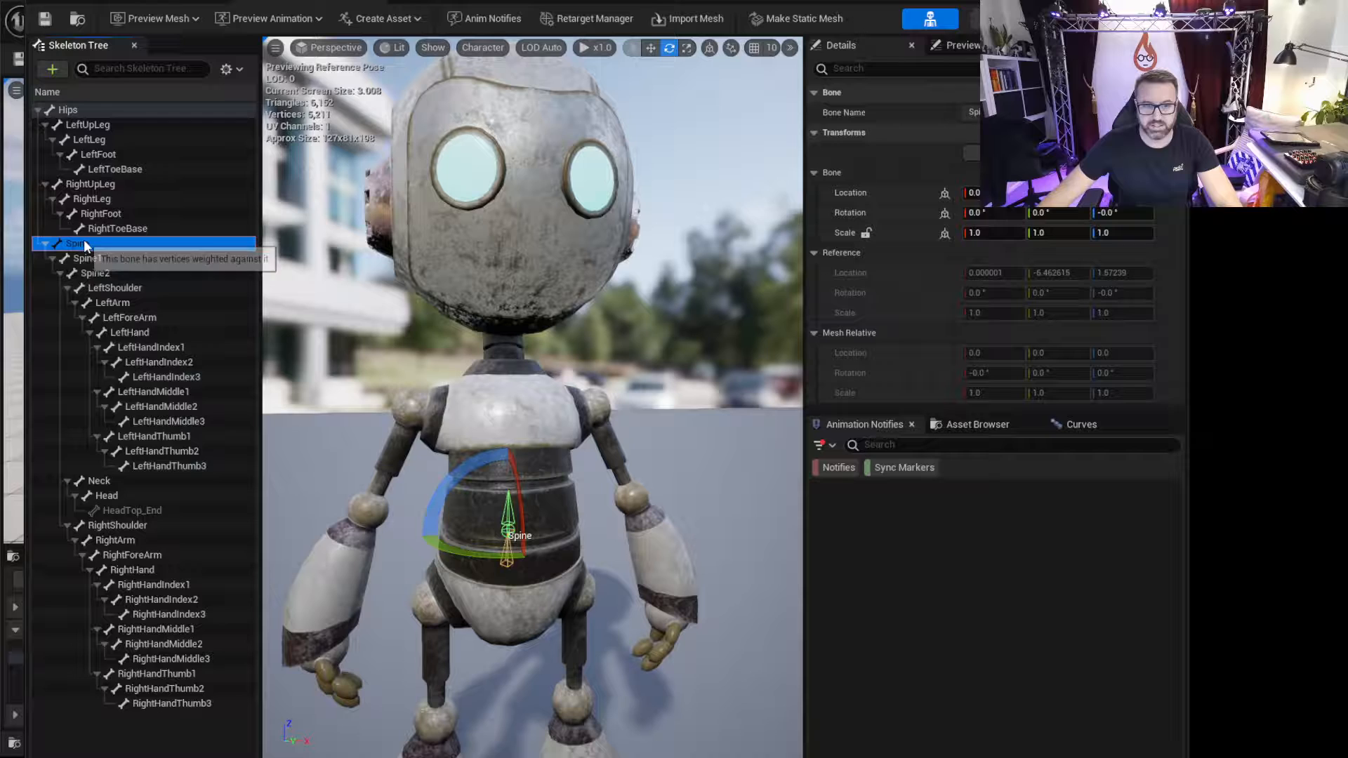
left_click(111, 273)
left_click(116, 288)
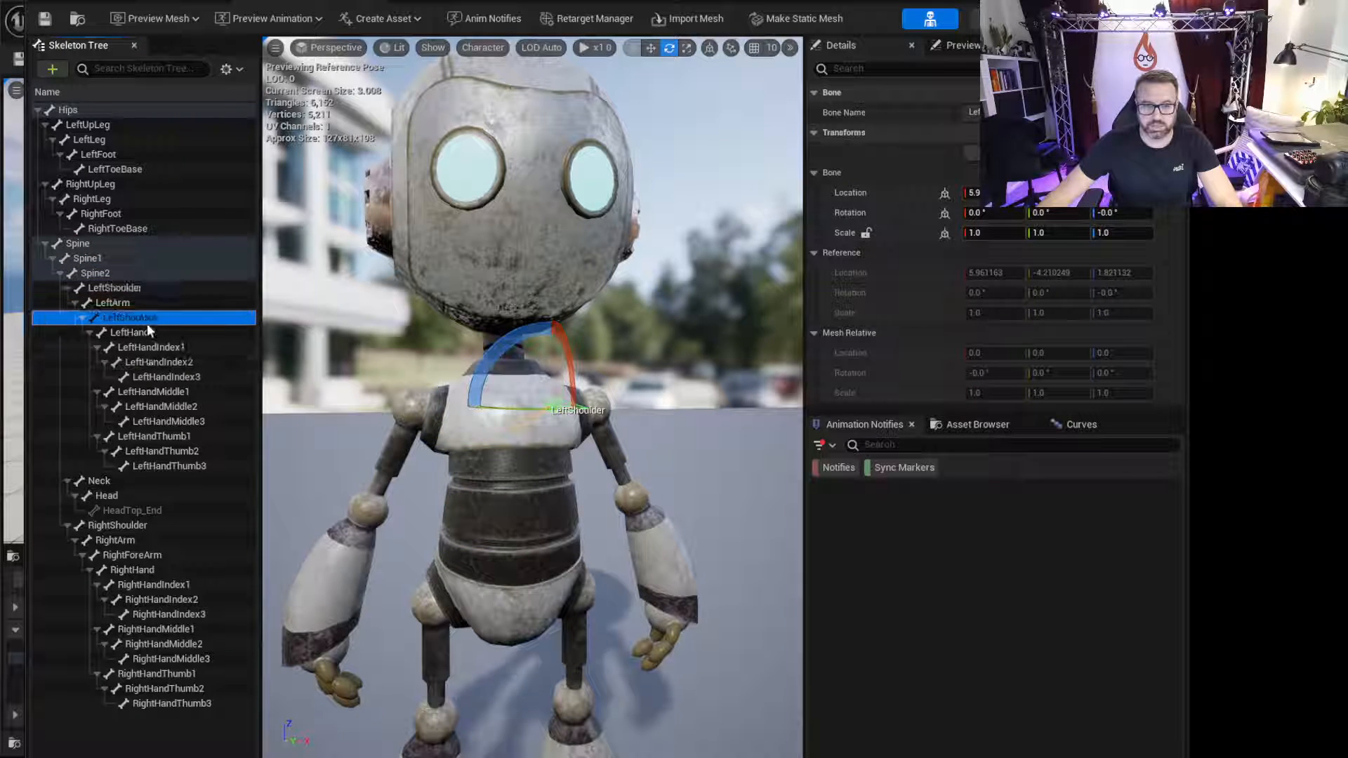
left_click(146, 327)
left_click(150, 348)
left_click(153, 363)
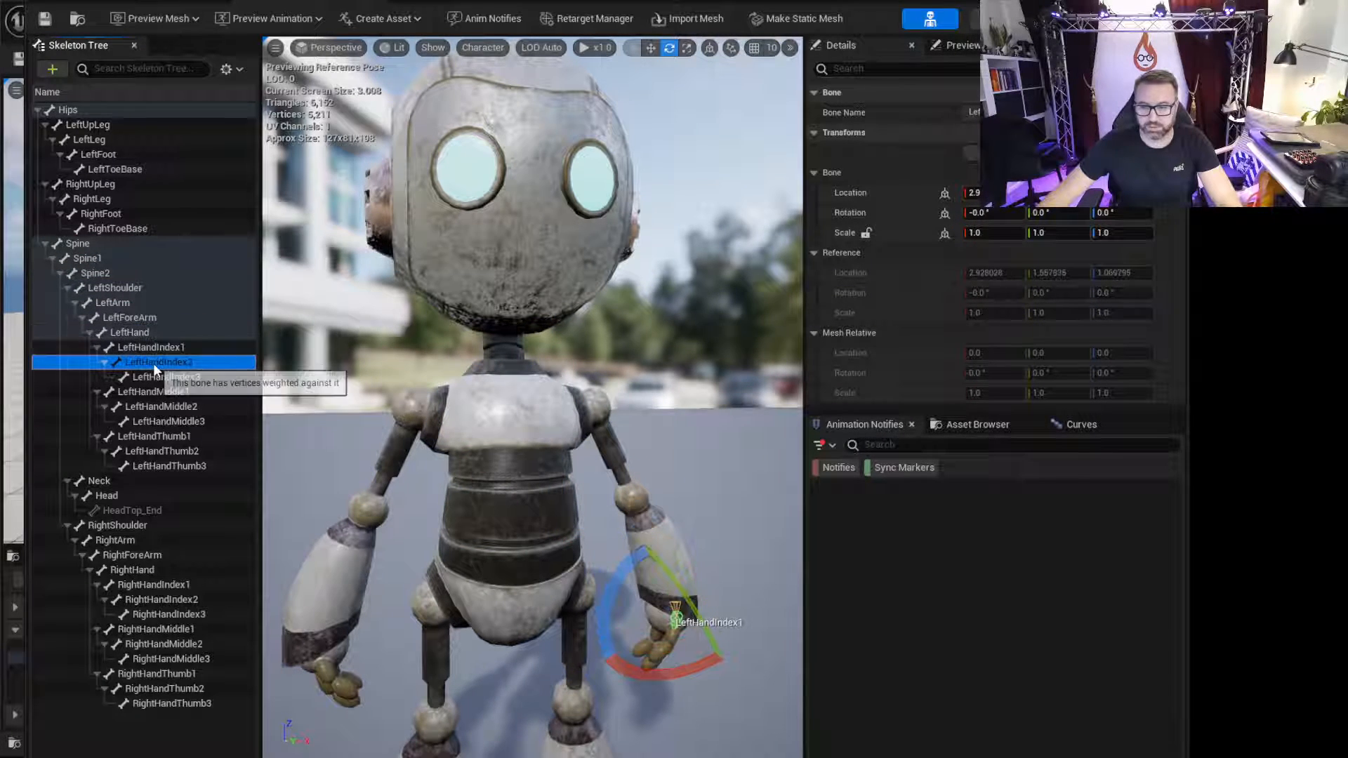
left_click(157, 380)
- Inspect the robot's right leg bones from RightUpLeg down to RightToeBase in the skeleton hierarchy
left_click(90, 184)
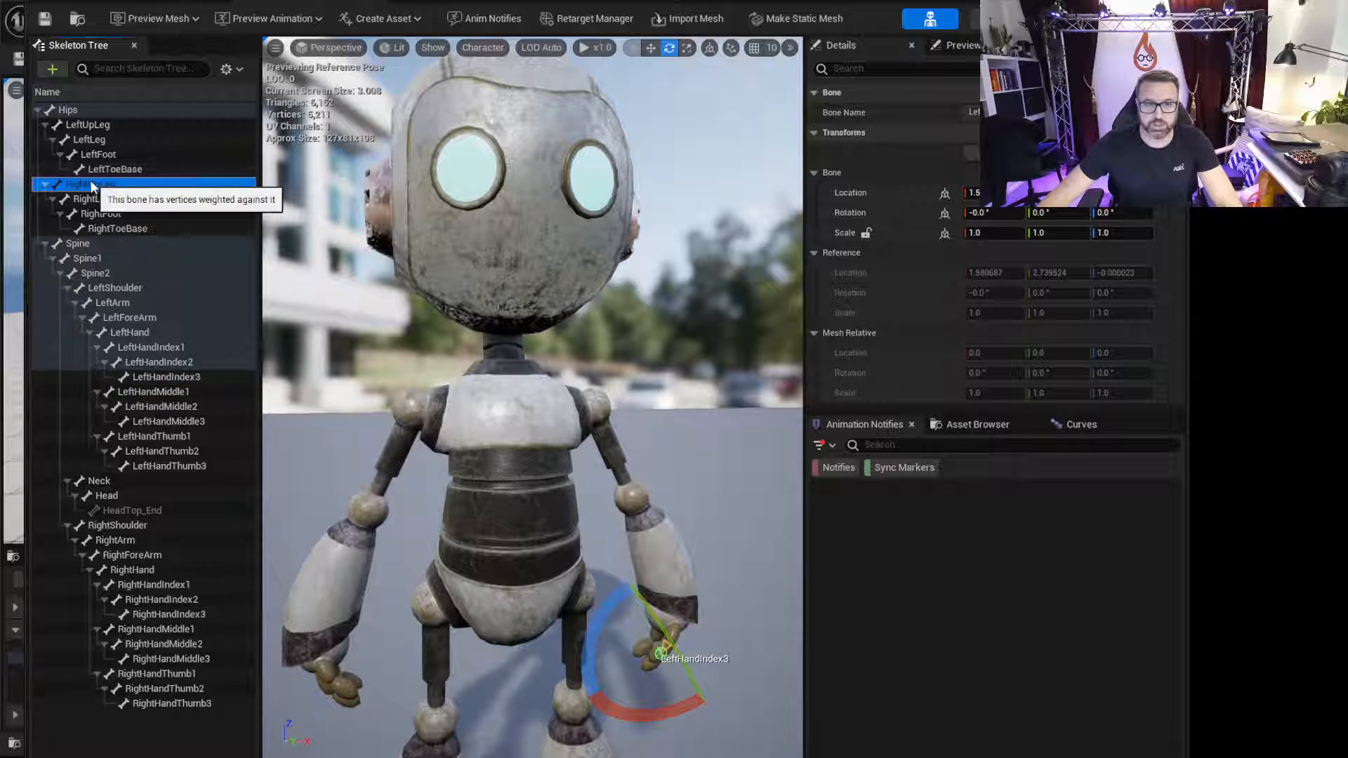
left_click(109, 231, "shift")
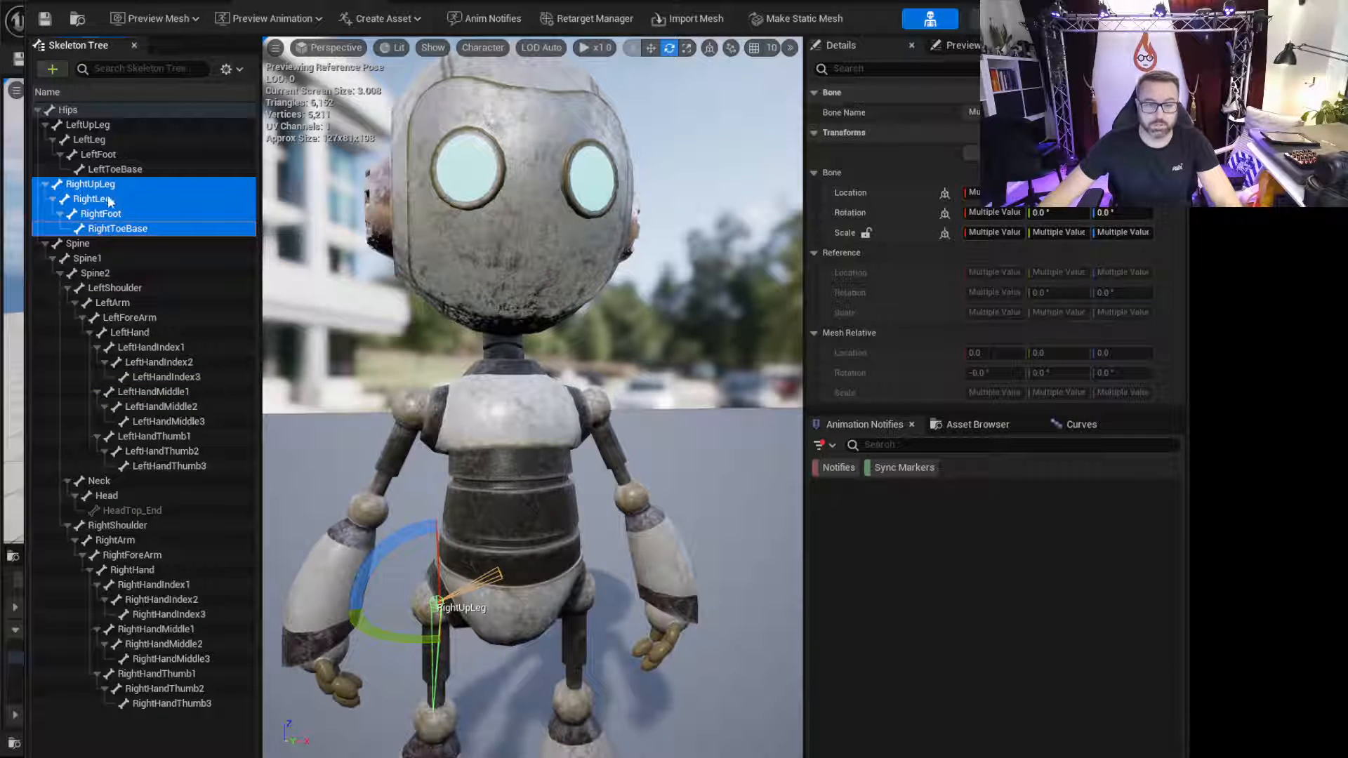
left_click(95, 199)
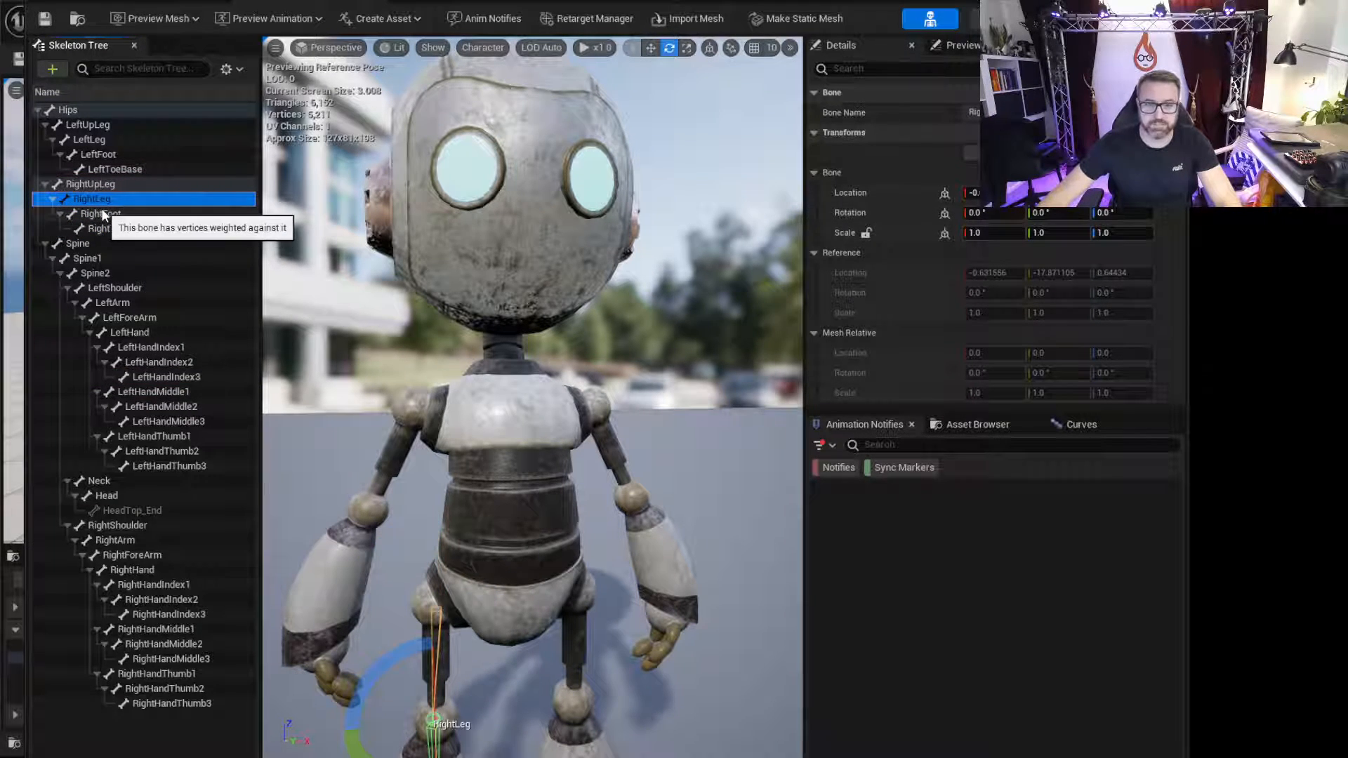
left_click(100, 214)
left_click(105, 228)
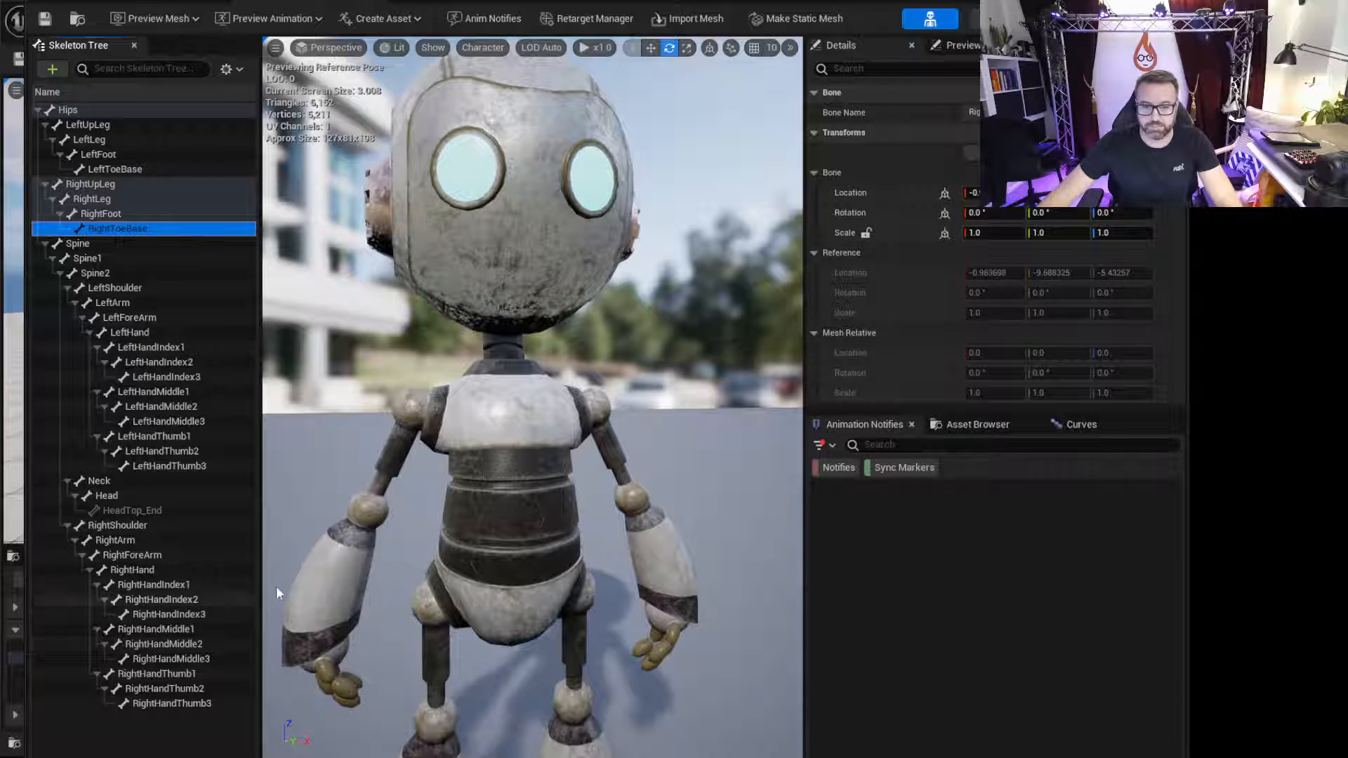
mouse_move(567, 399)
right_mouse_down()
mouse_move(559, 421)
mouse_move(556, 401)
right_mouse_up()
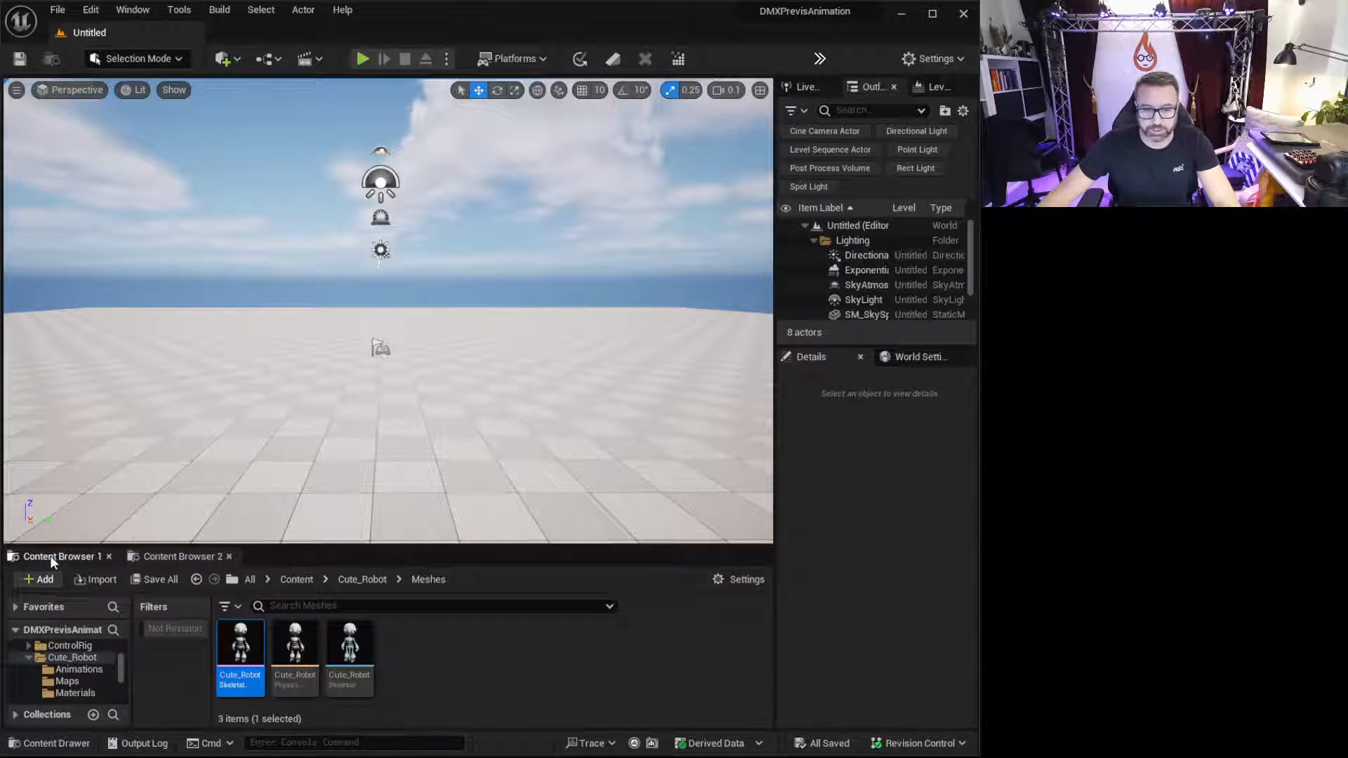
- Return to the level editor and look through the project's top-level Content folders in Content Browser 1
left_click(49, 555)
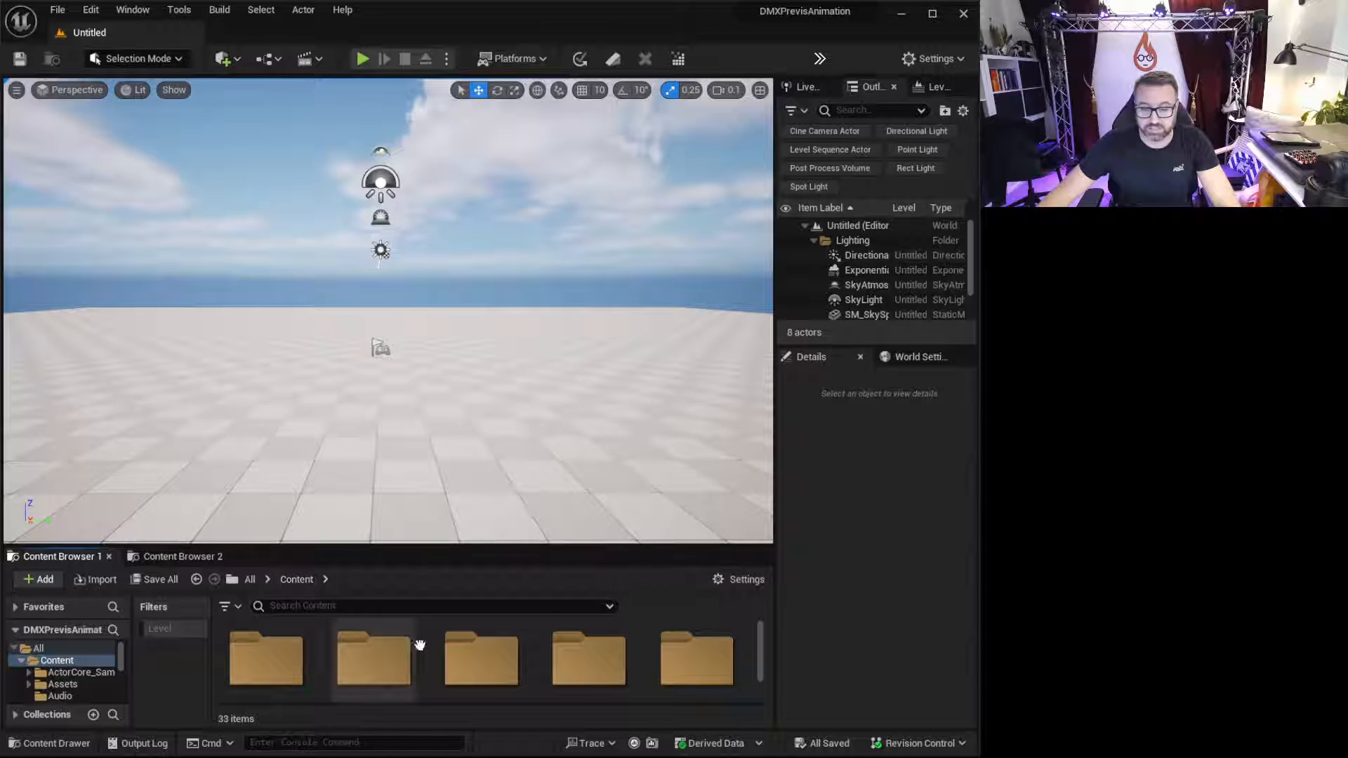
scroll(424, 647, "down", 2)
scroll(666, 671, "down", 2)
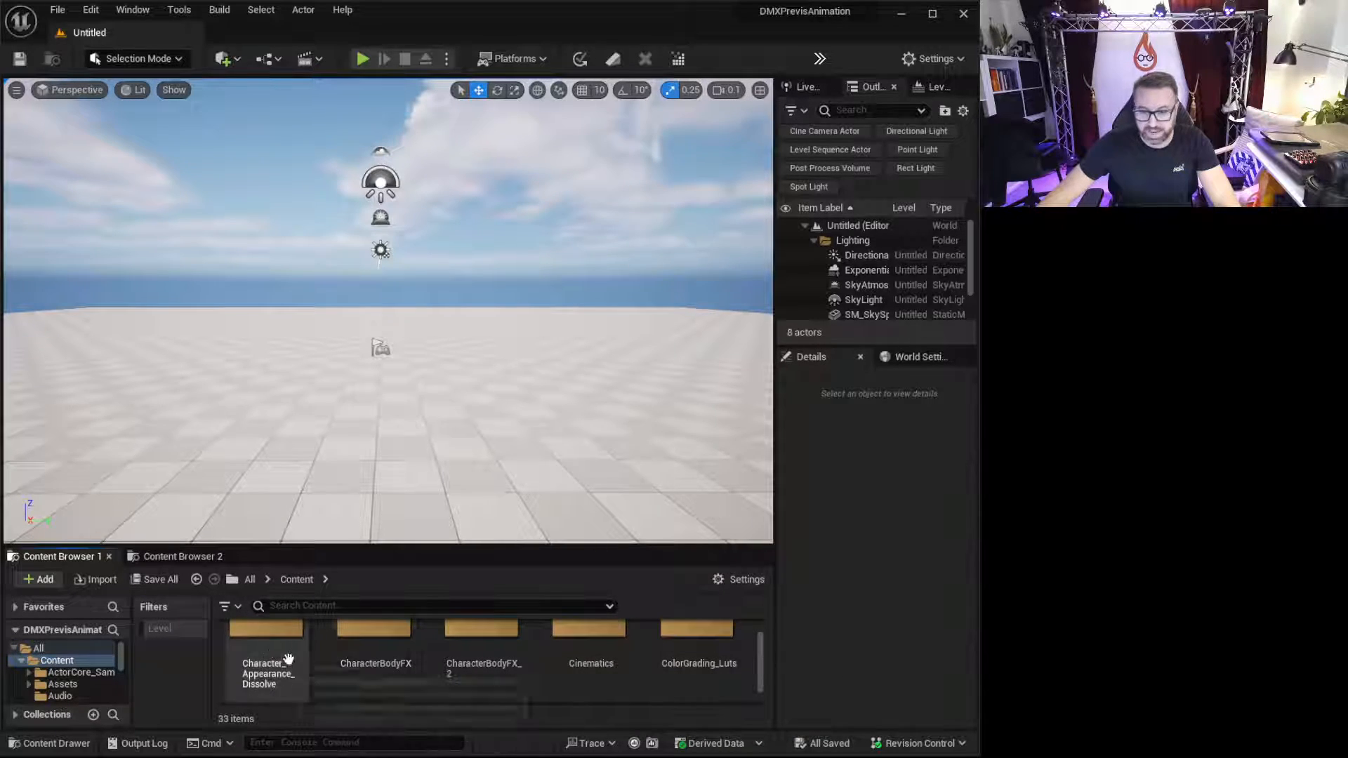
scroll(626, 658, "down", 2)
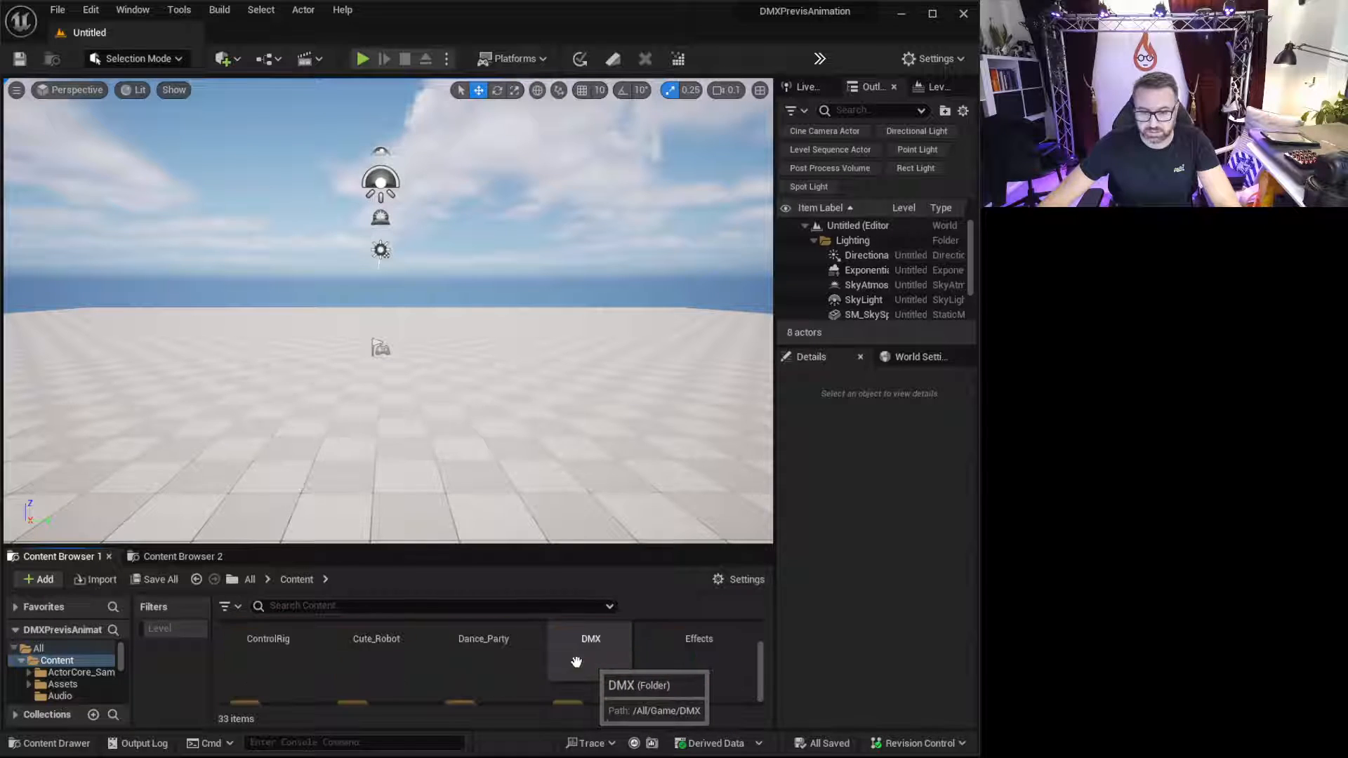
scroll(520, 660, "down", 3)
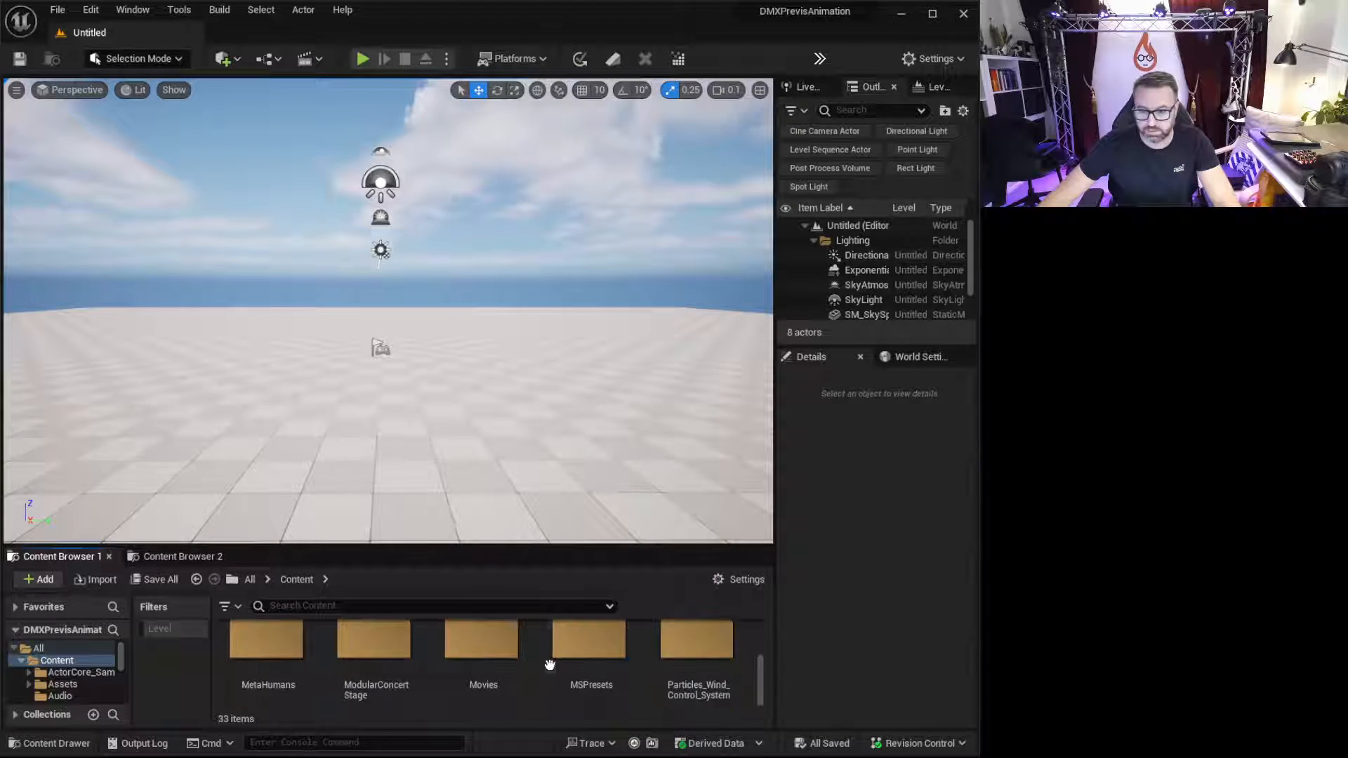
scroll(485, 681, "up", 2)
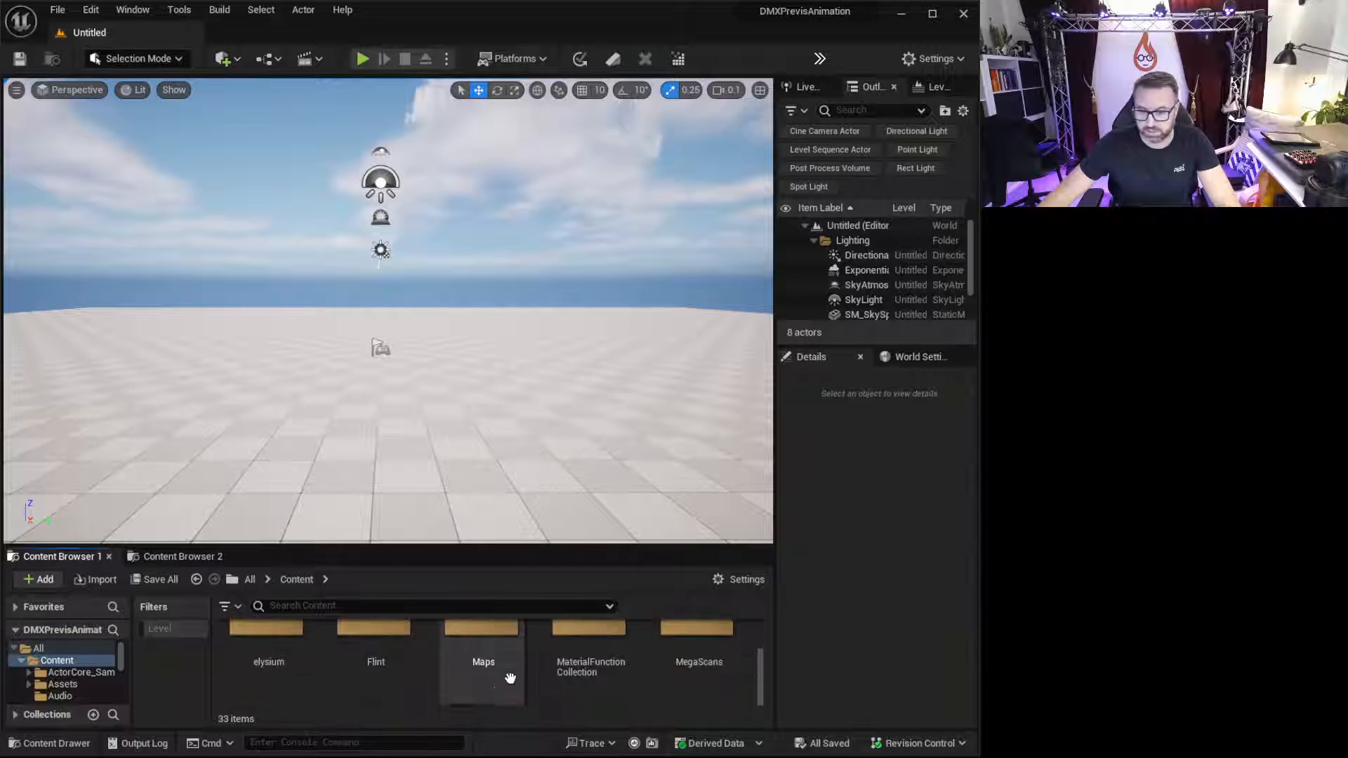
scroll(559, 668, "up", 1)
scroll(619, 656, "down", 1)
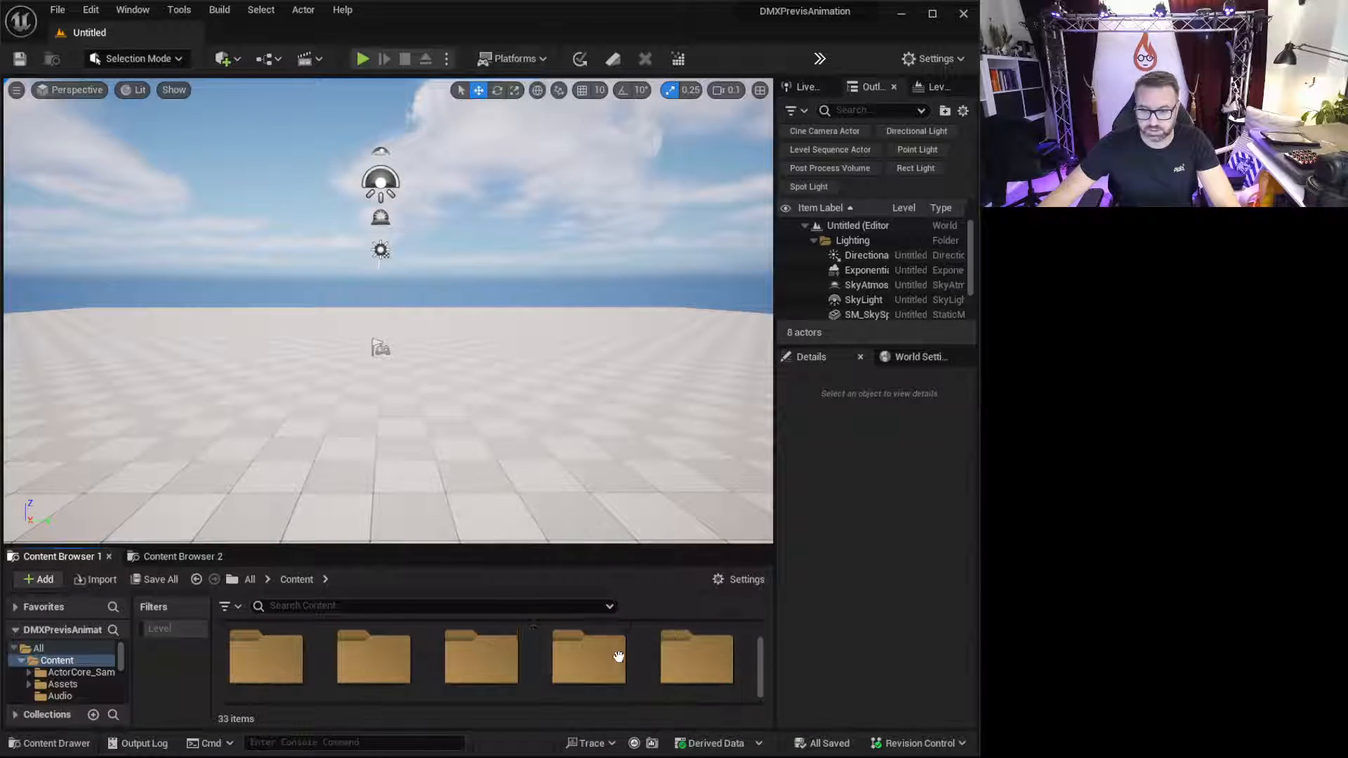
- Search the project's Content folder for "quinn" and look through the matching assets
type("quinn")
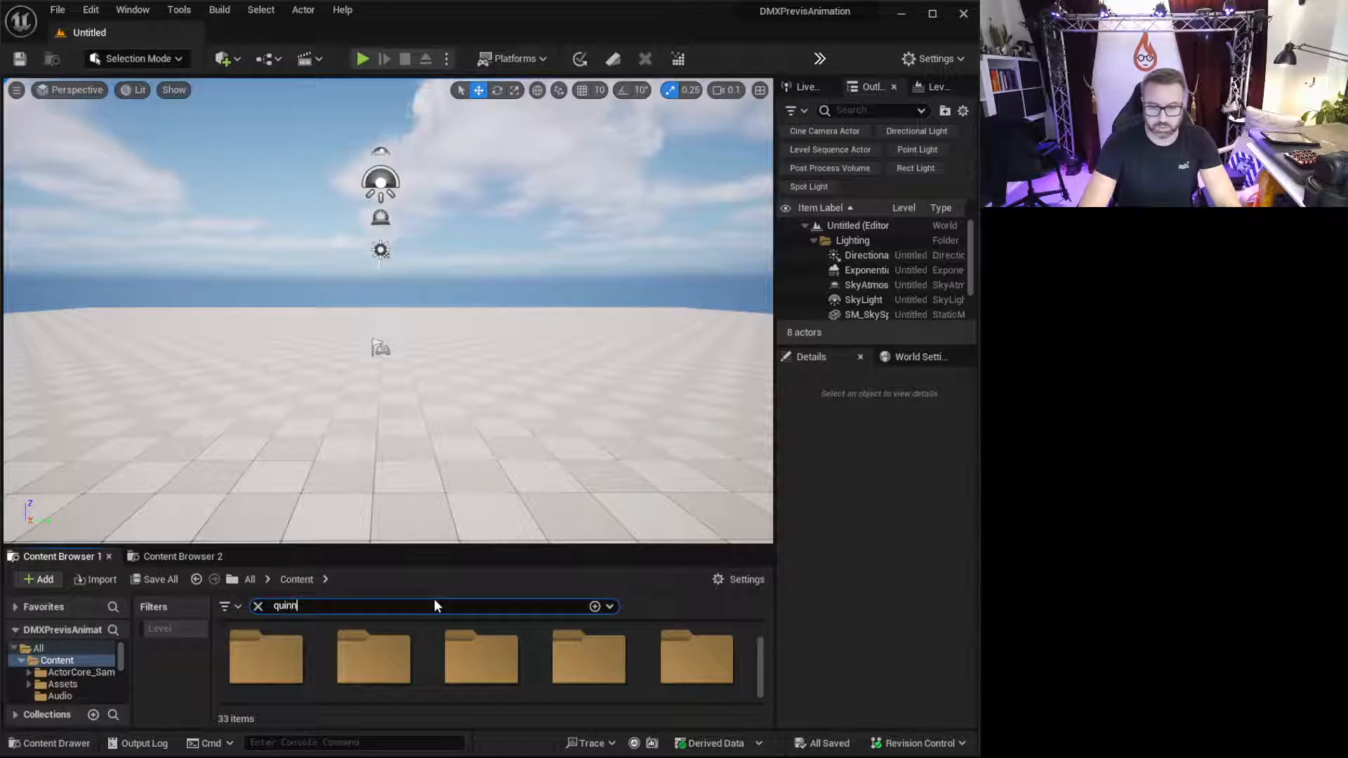
scroll(491, 653, "down", 1)
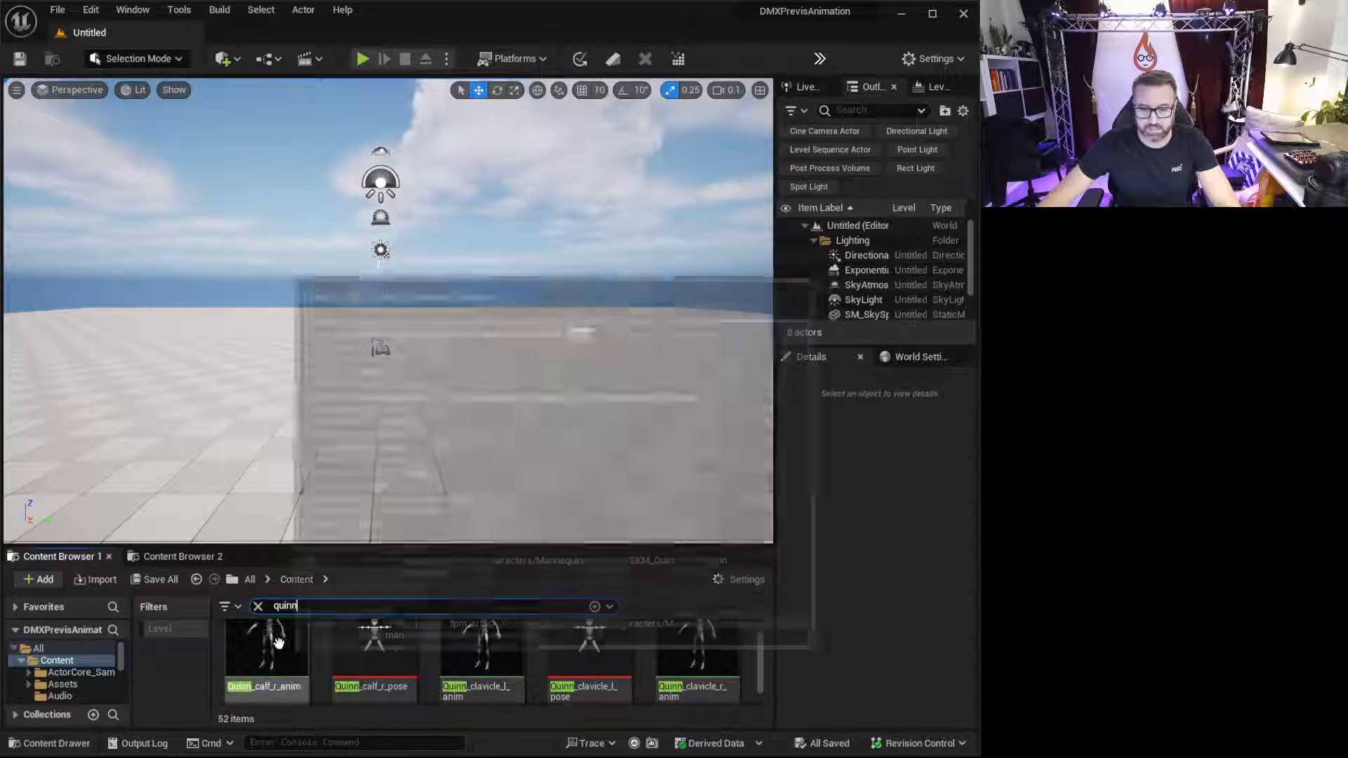
mouse_move(670, 639)
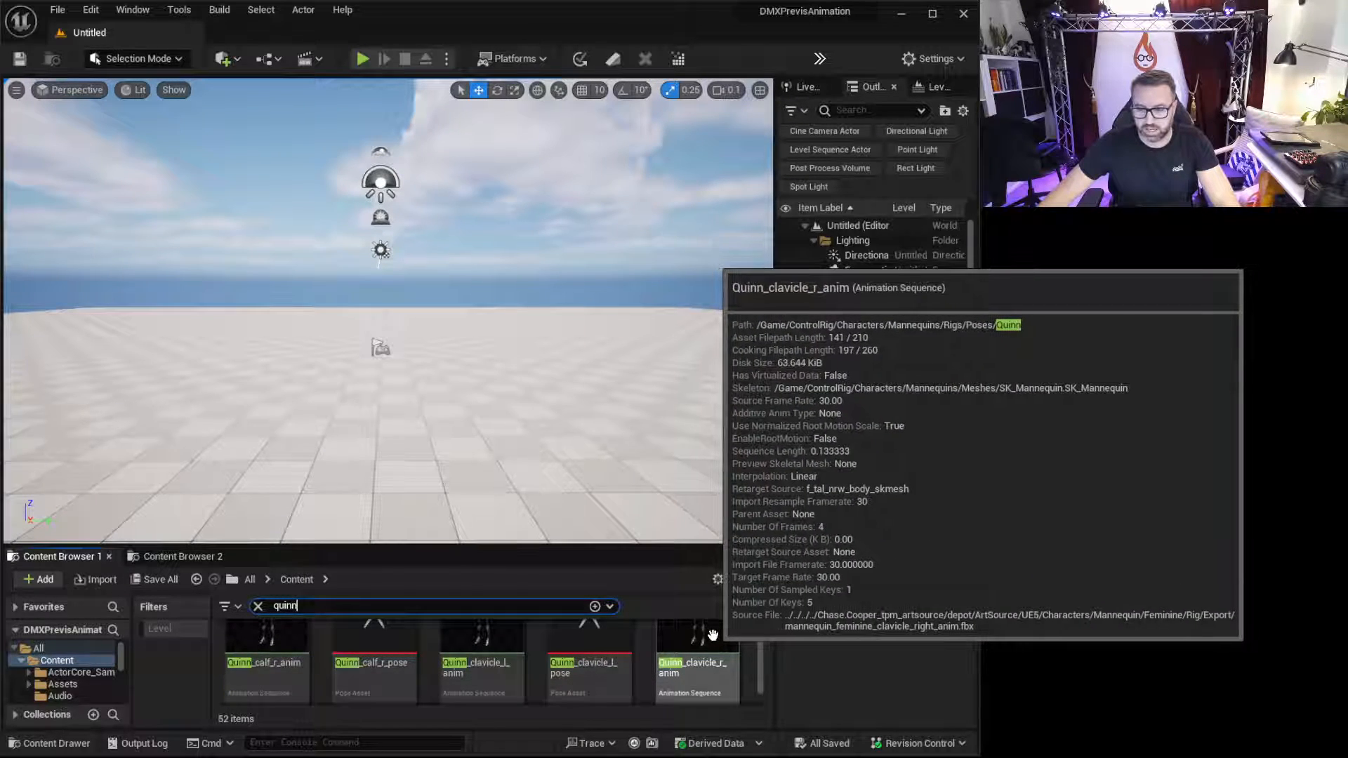
scroll(441, 648, "down", 1)
mouse_move(441, 648)
scroll(441, 647, "down", 1)
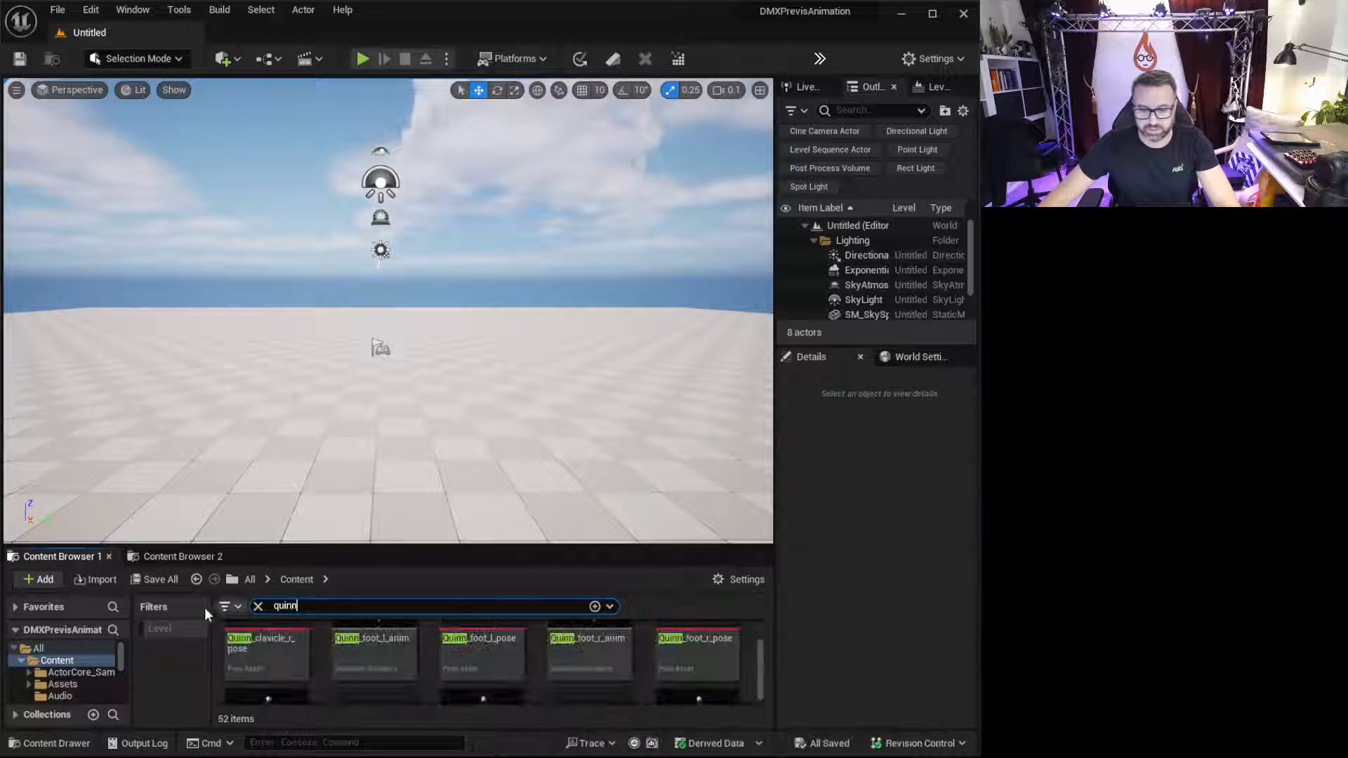
- Filter the quinn search to Skeletal Mesh assets and check the details of SKM_Quinn_Simple
left_click(225, 606)
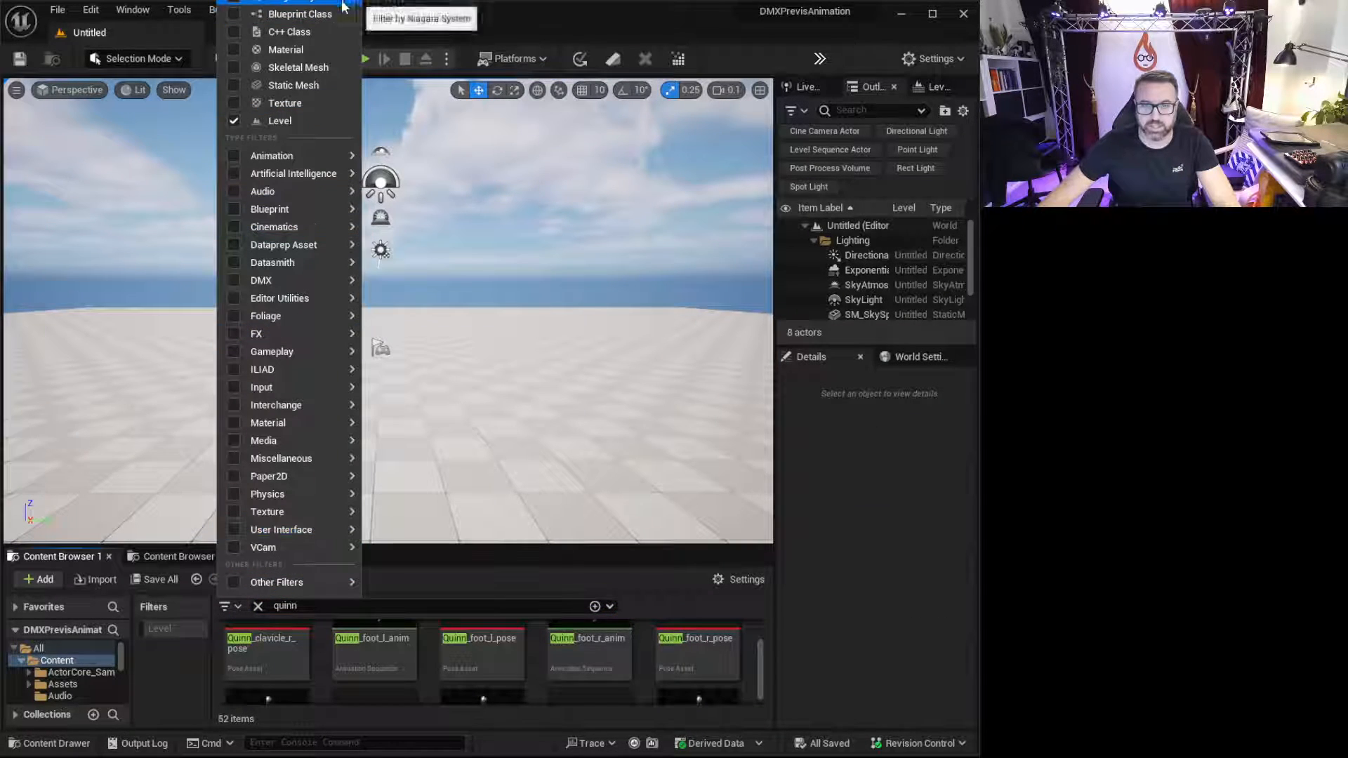
mouse_move(264, 156)
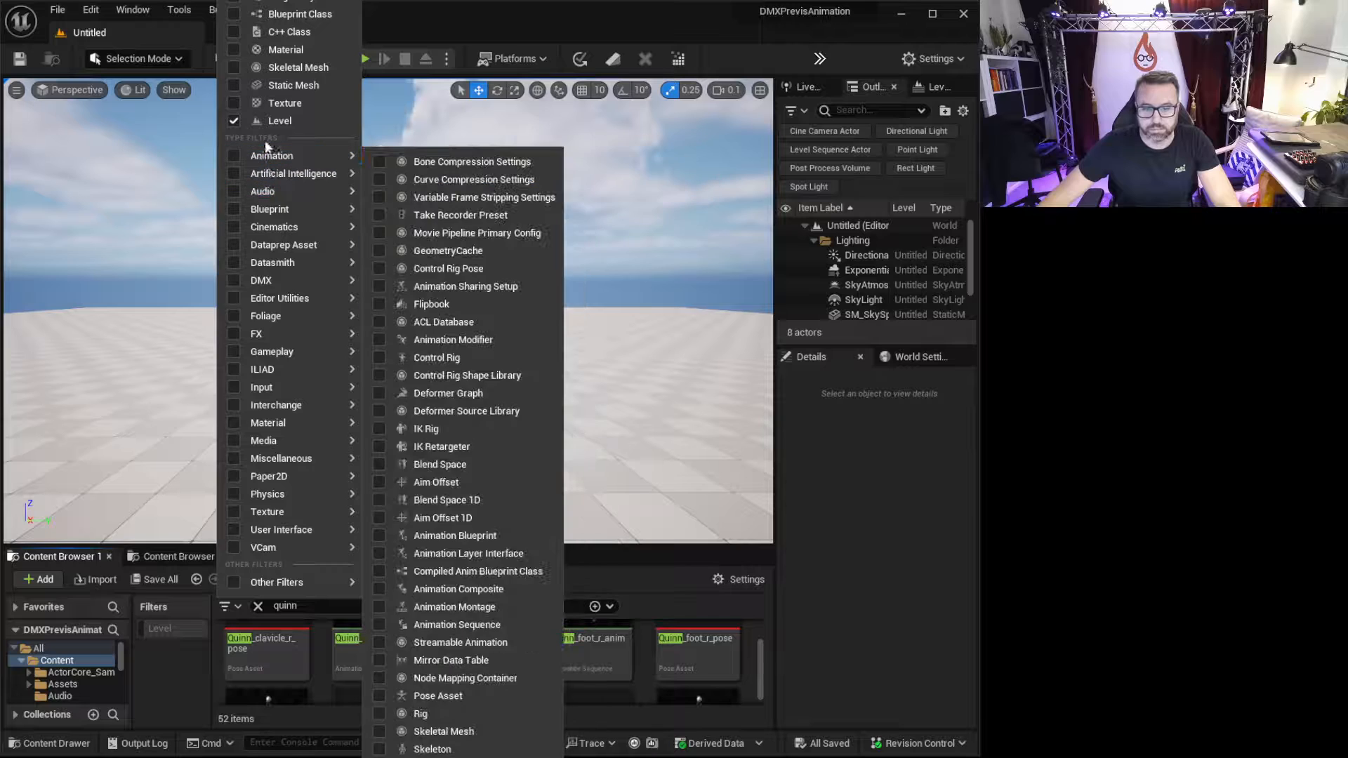
type("ske")
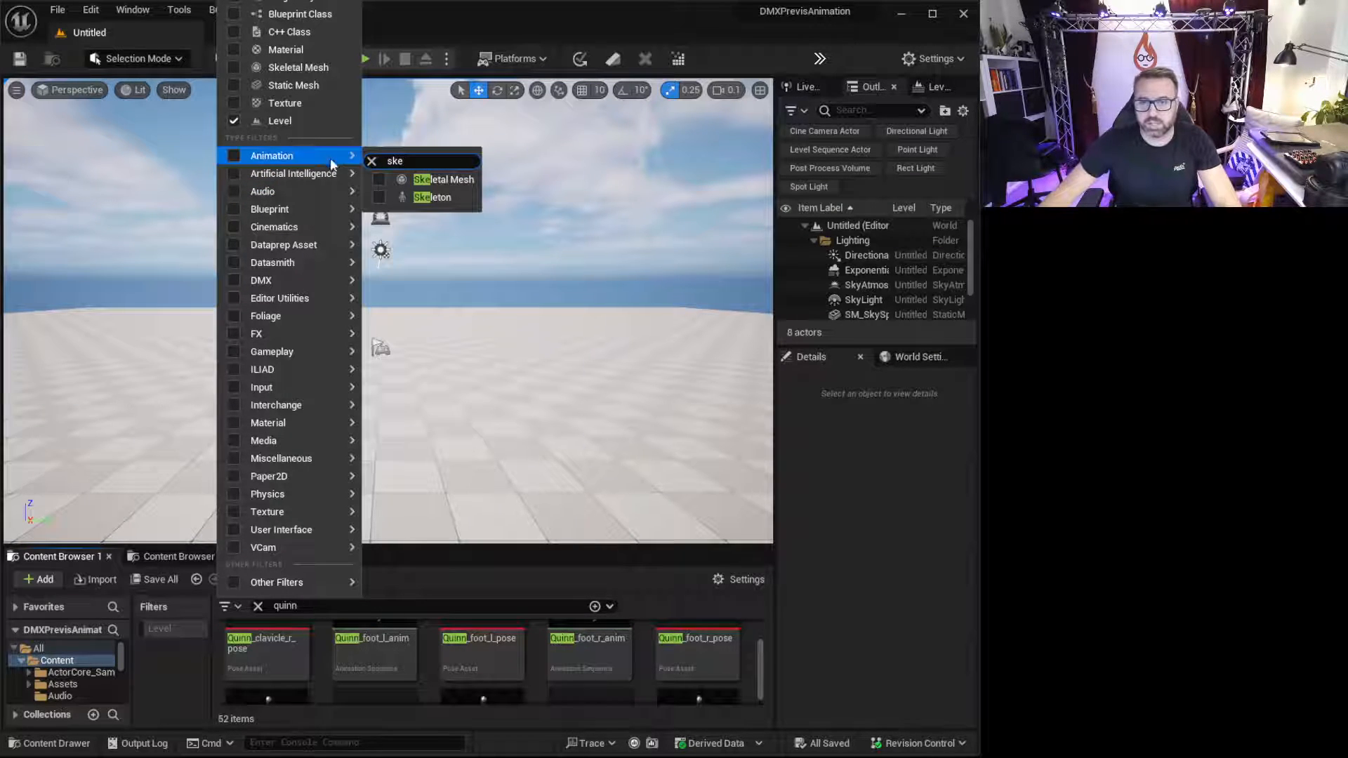
left_click(379, 179)
left_click(577, 714)
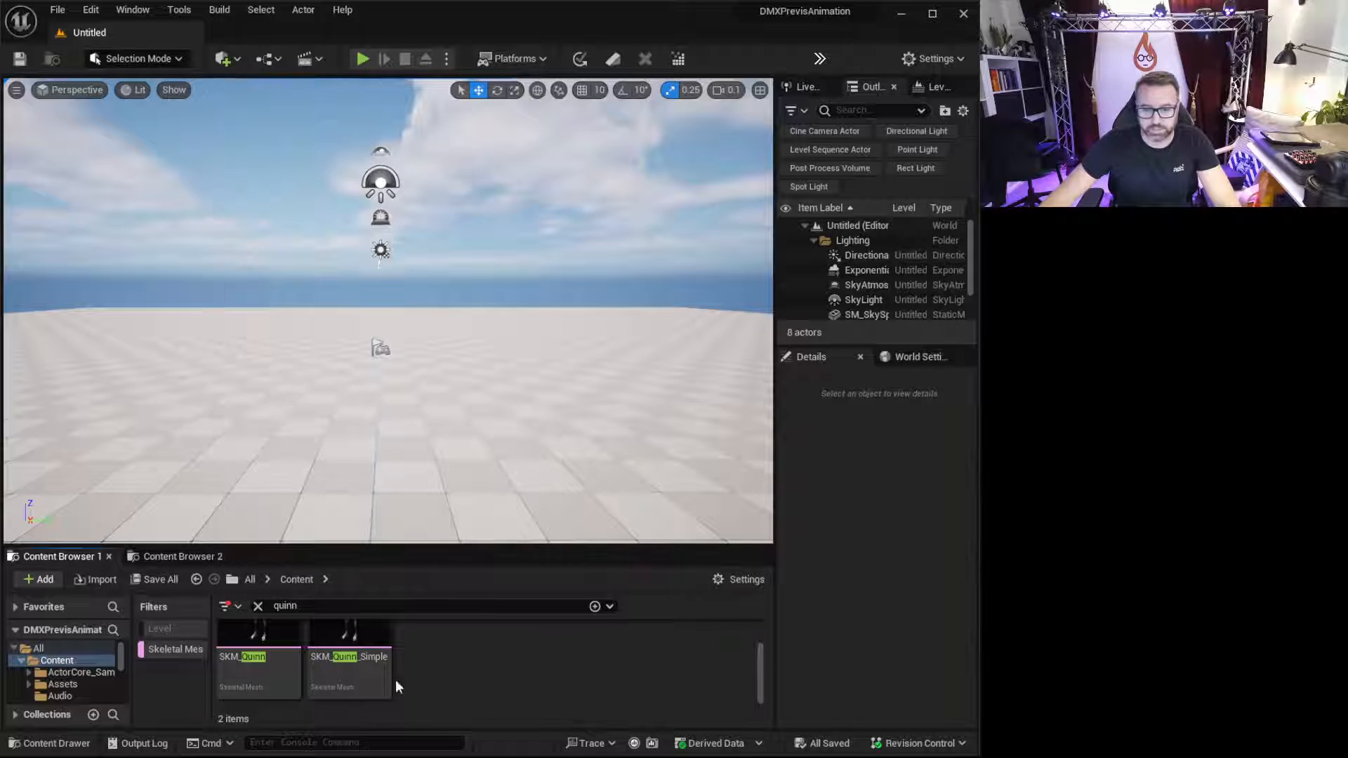
mouse_move(379, 647)
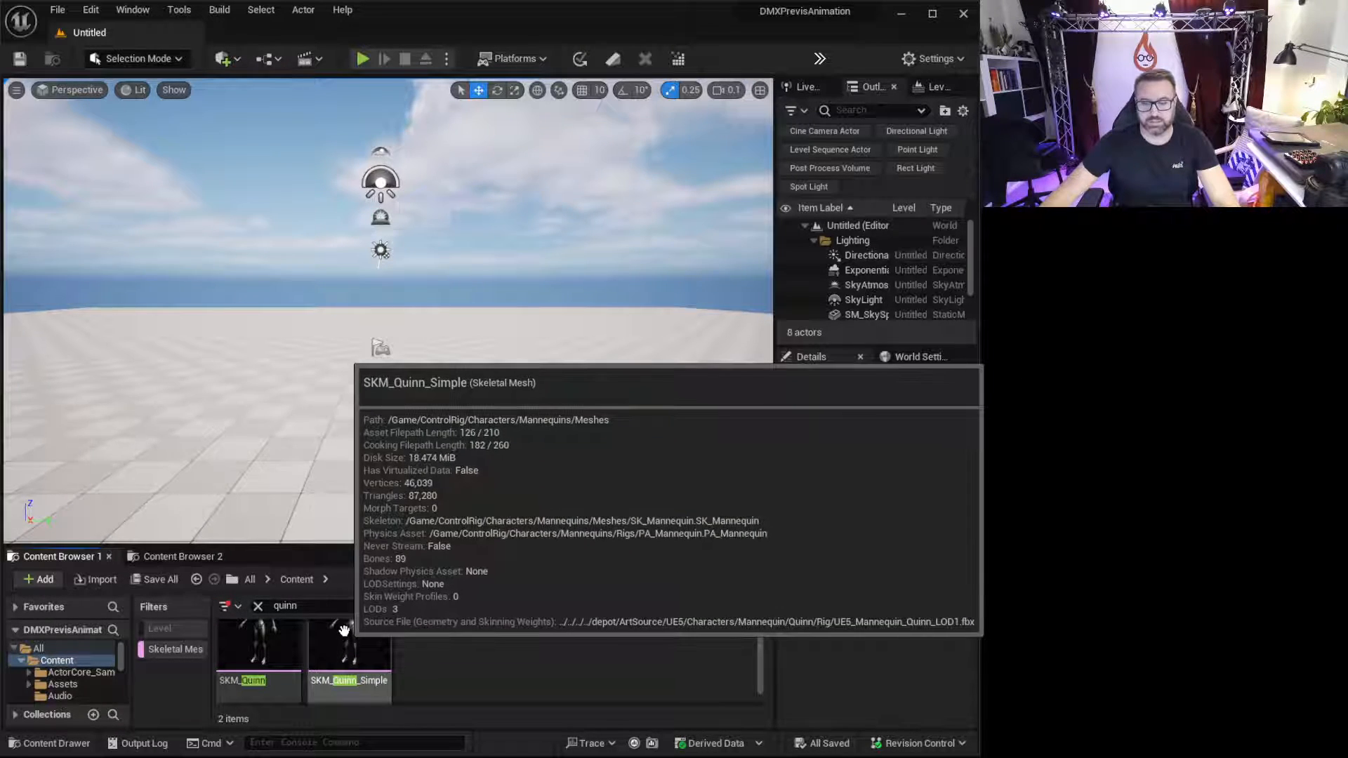
- Open the SKM_Quinn_Simple mesh, look over its skeleton's bones, and return to the level editor
left_click(342, 635)
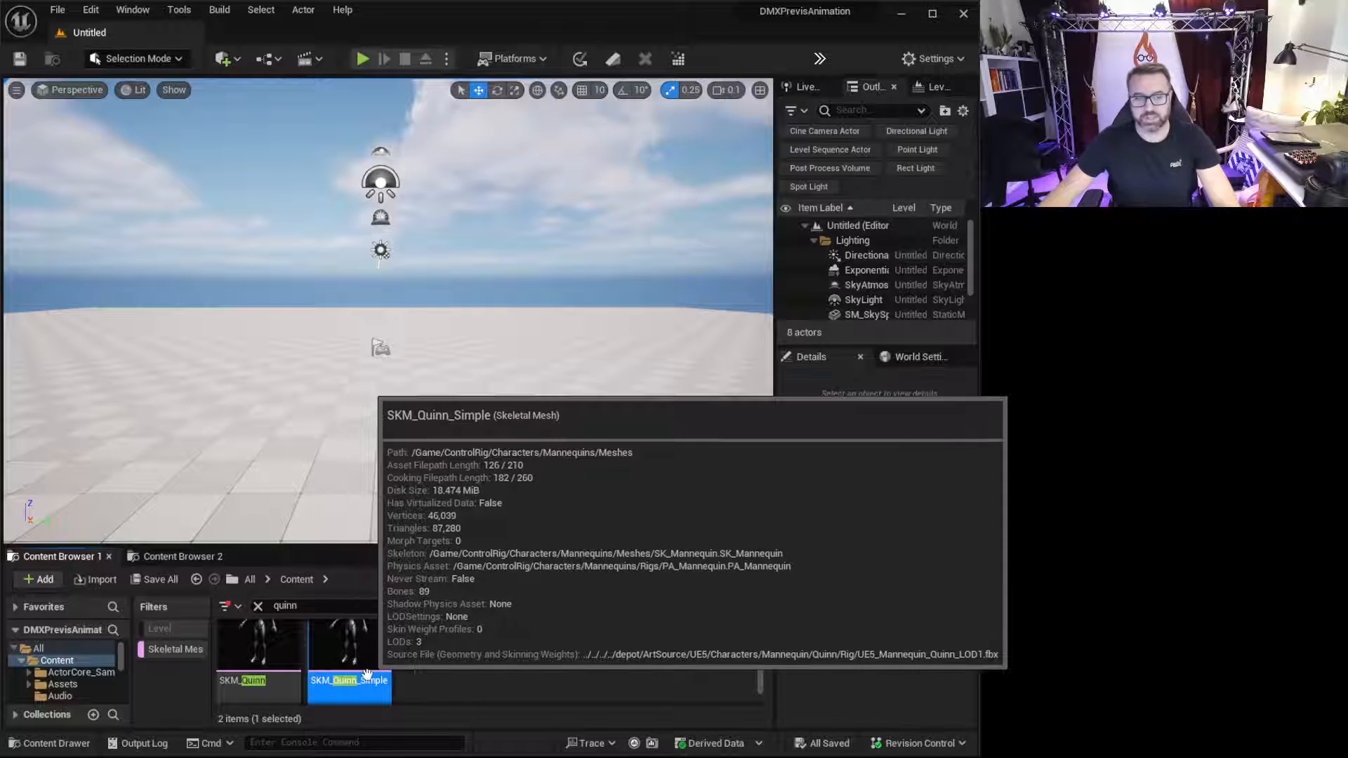
left_click_drag(0, 7, 433, 0)
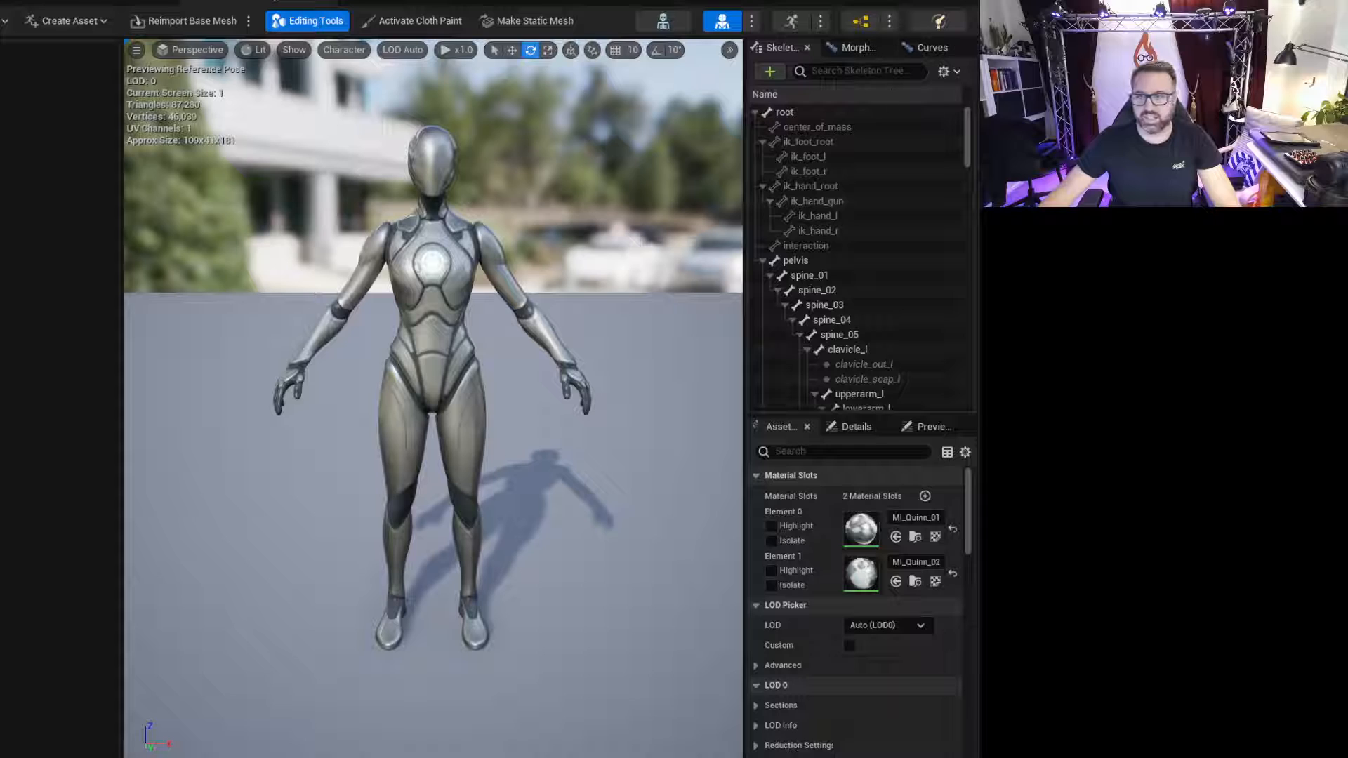
left_click(662, 21)
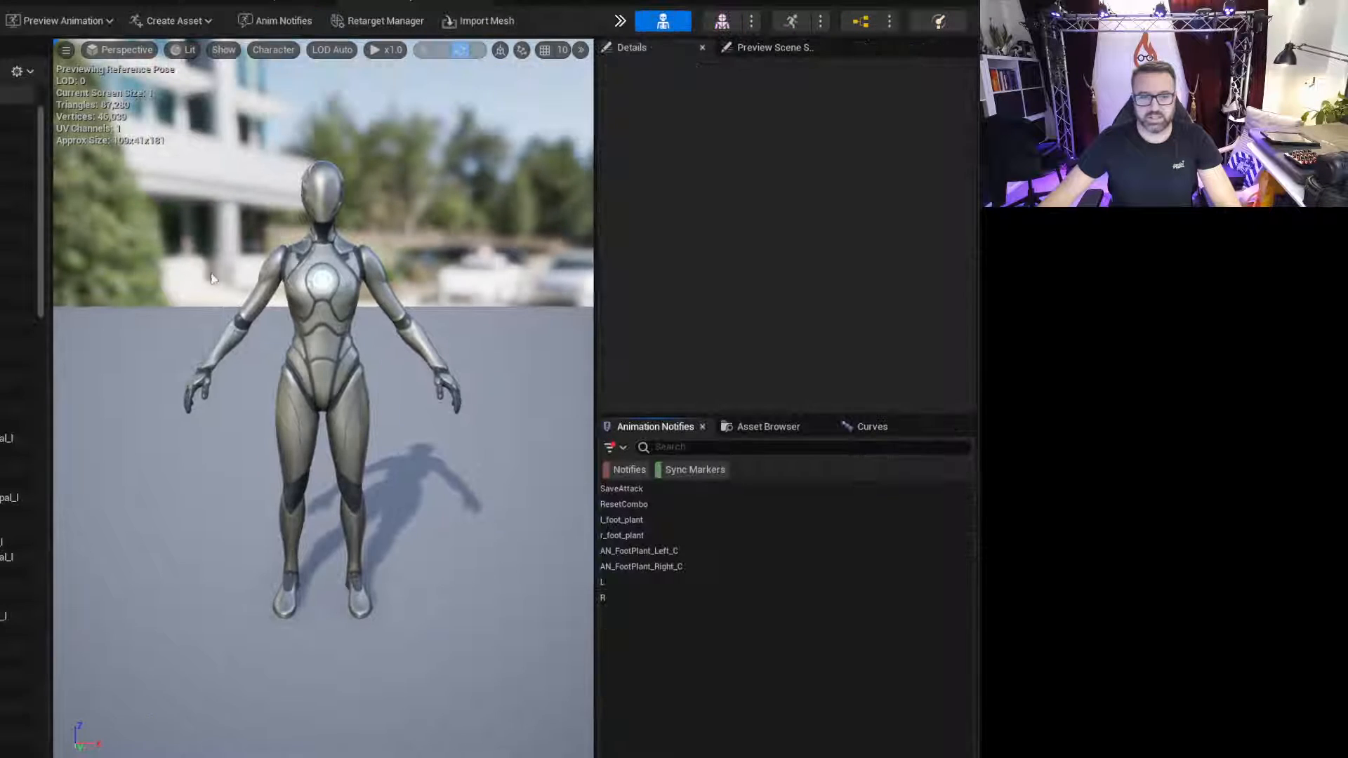
left_click(4, 261)
left_click(5, 335, "shift")
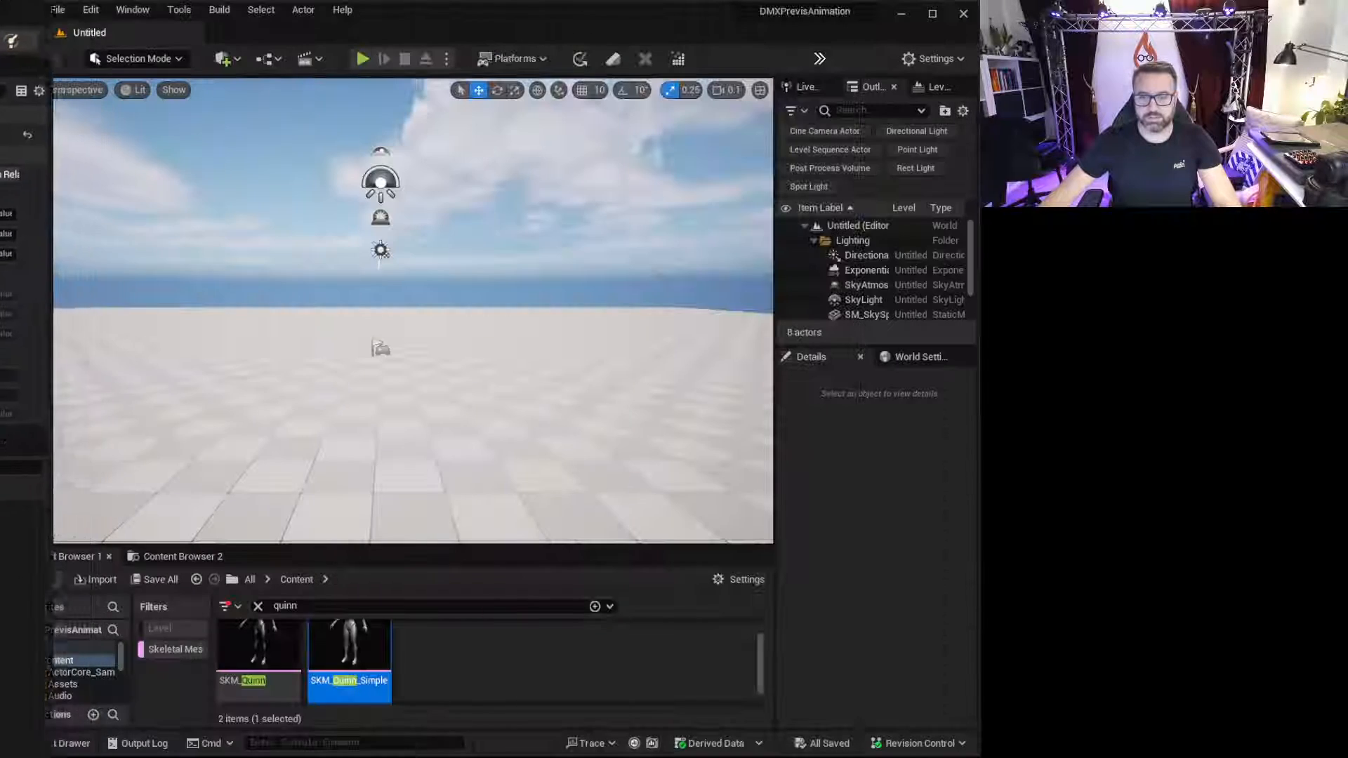
- Replace the Skeletal Mesh filter with a Control Rig filter and clear the "quinn" search
left_click(227, 608)
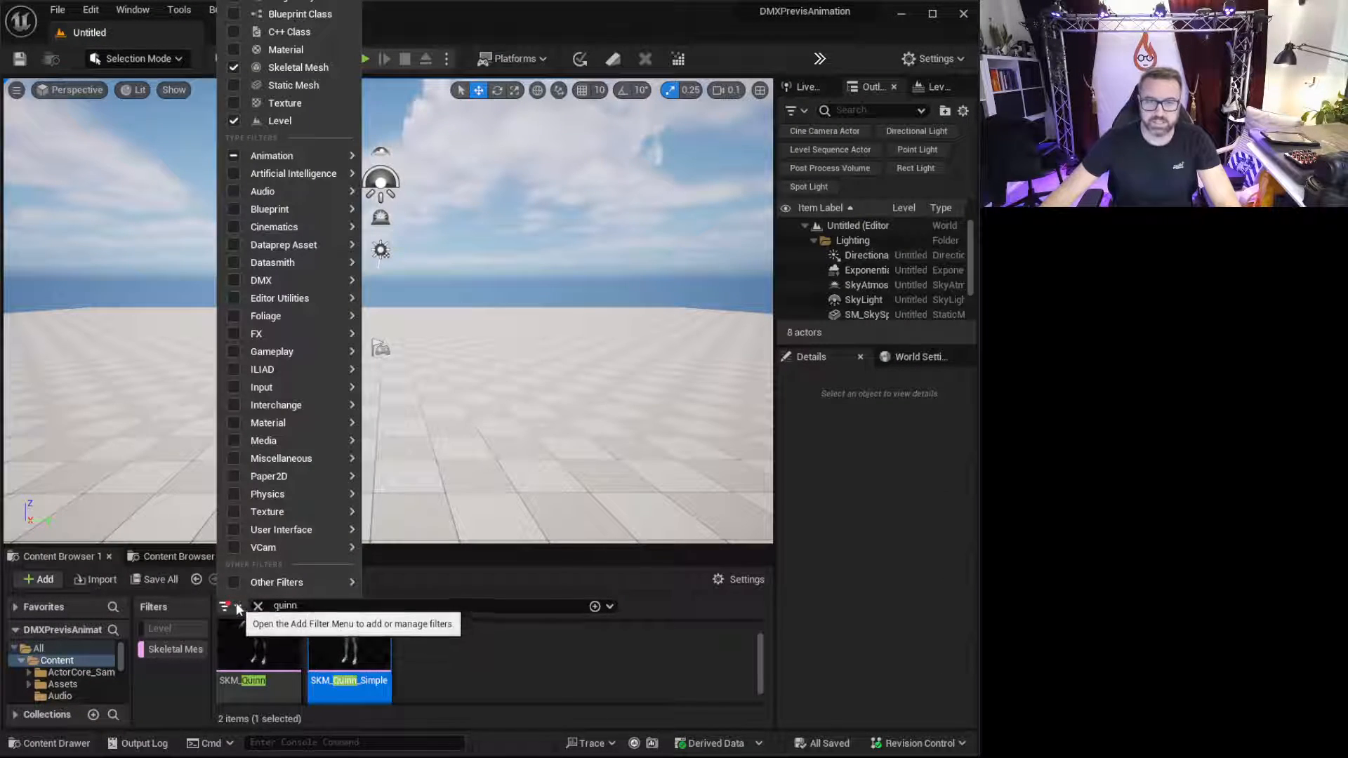
left_click(234, 69)
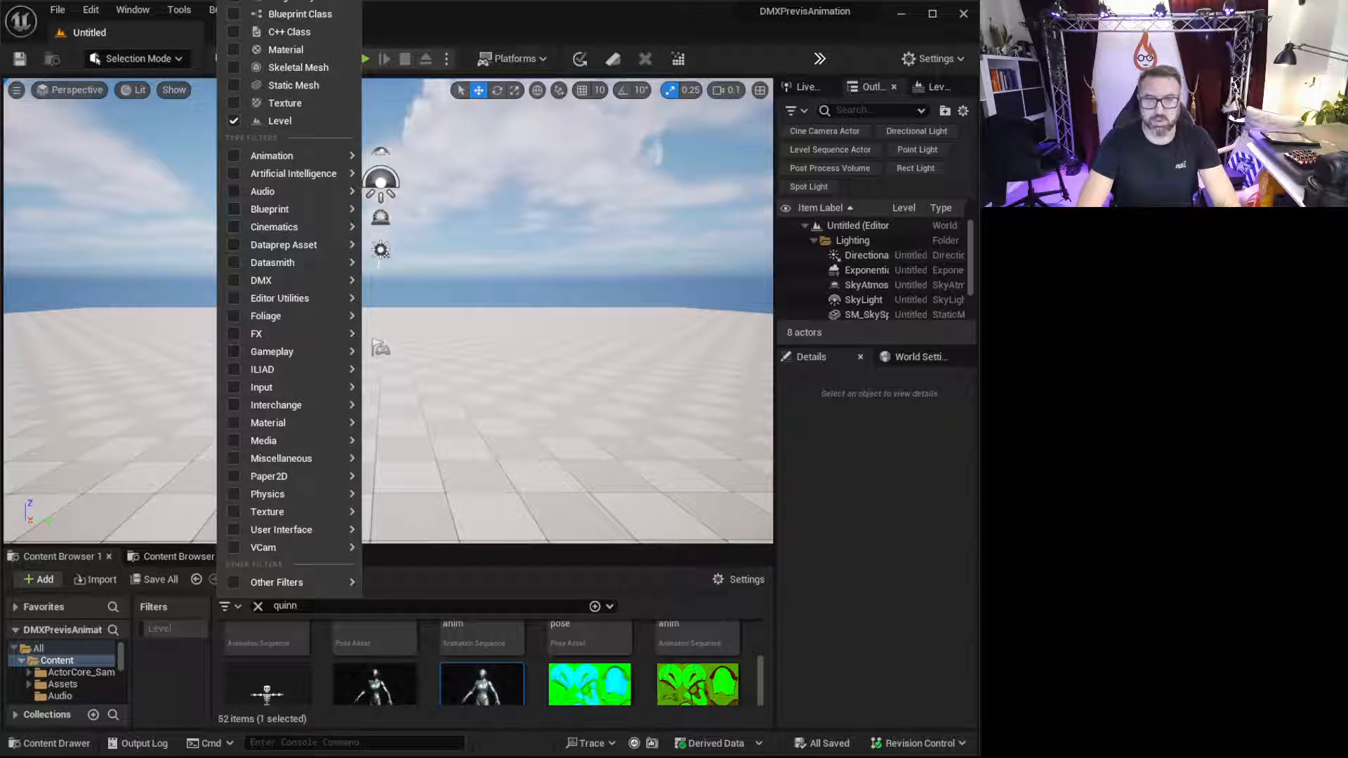
type("control")
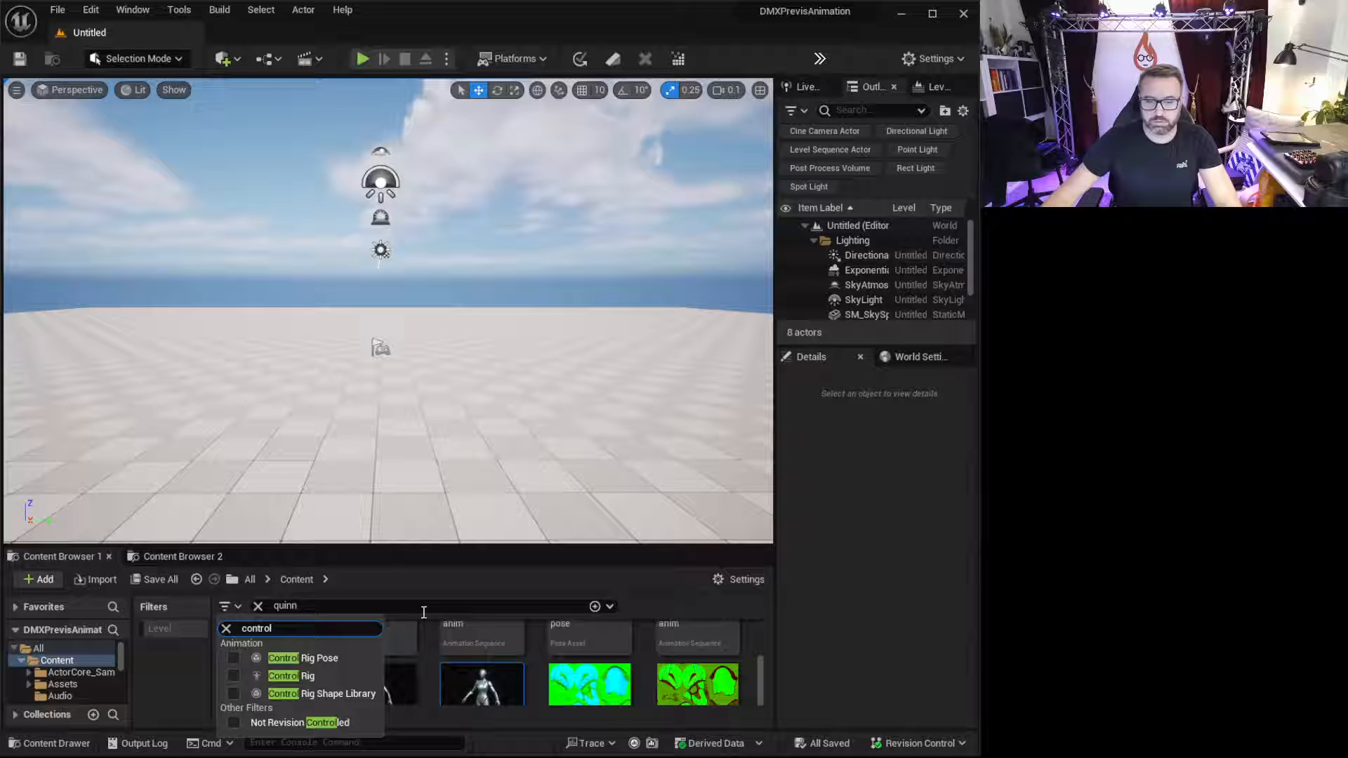
left_click(234, 676)
left_click(310, 650)
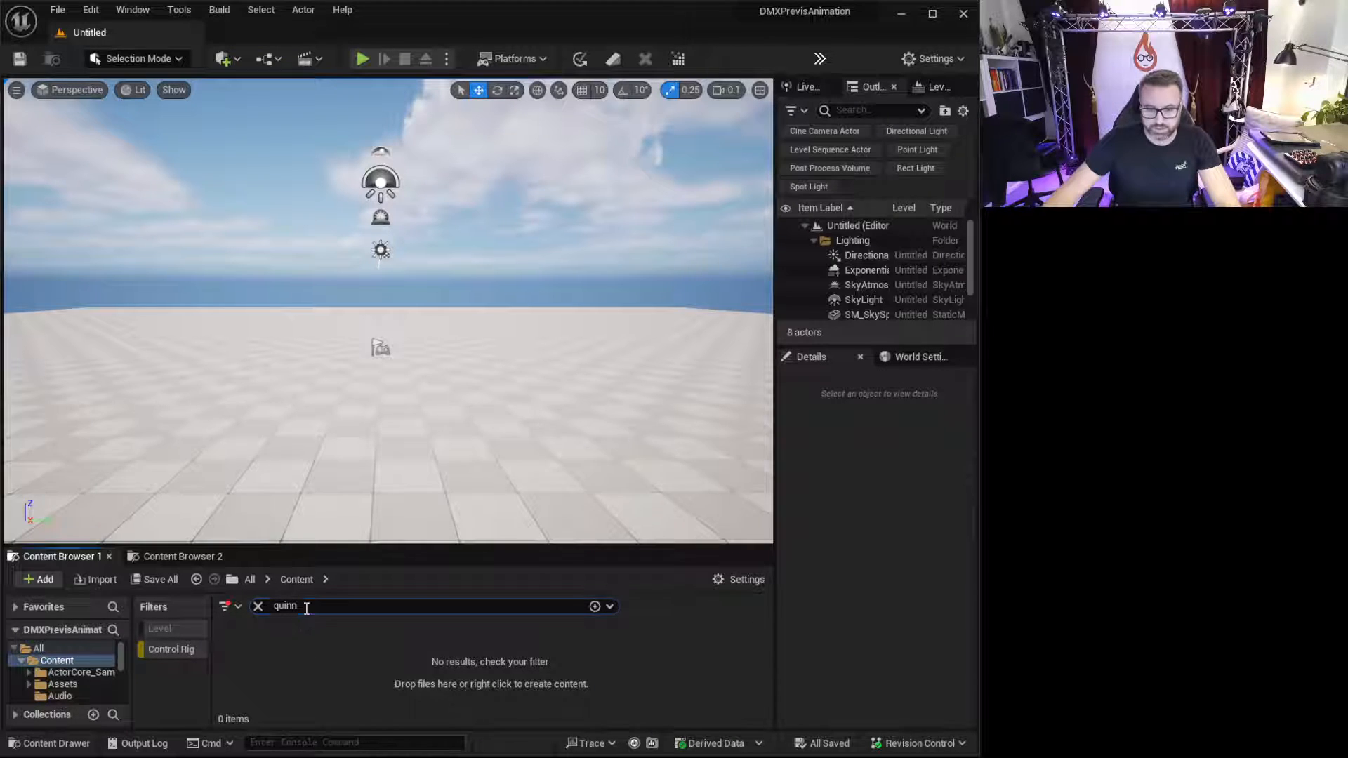
left_click(256, 606)
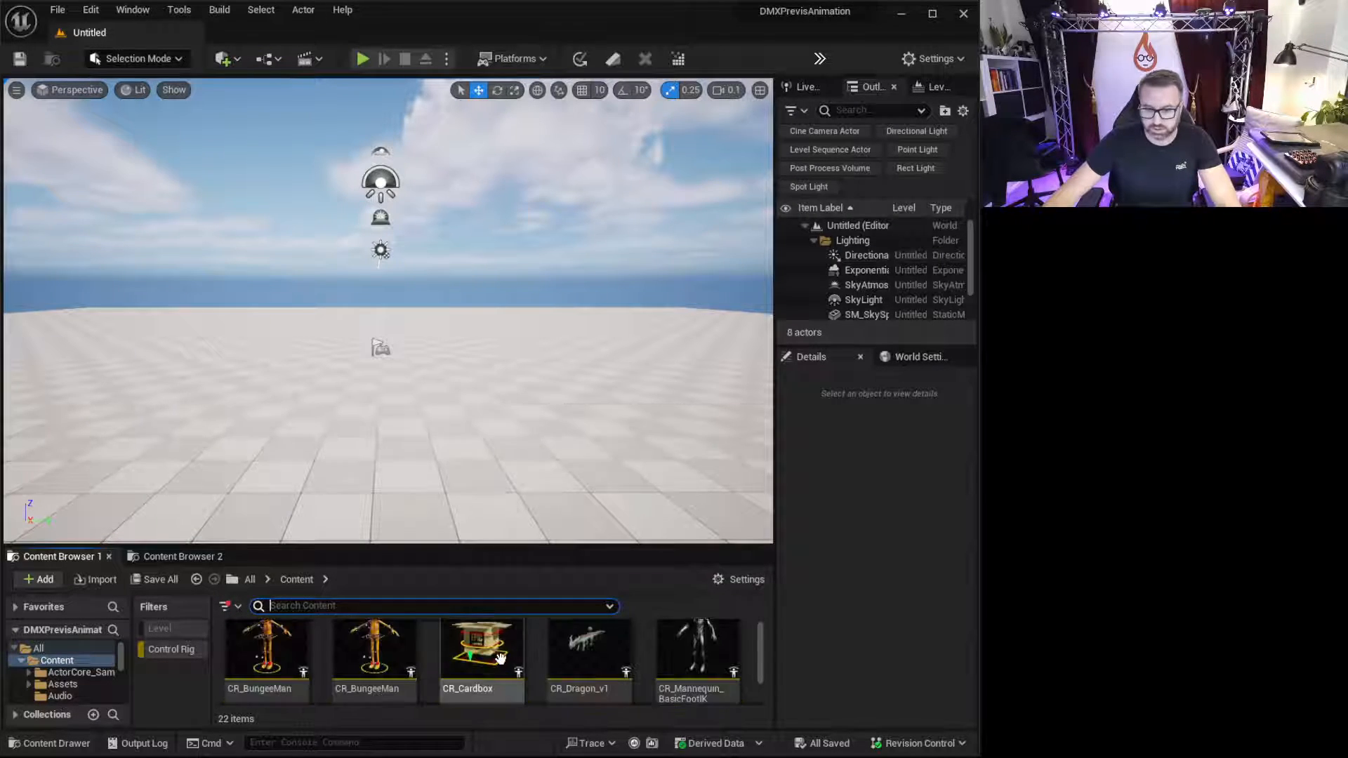
- Find the CR_Mannequin_Body control rig among the filtered assets, open it and dock its editor with the main window's tabs
mouse_move(702, 637)
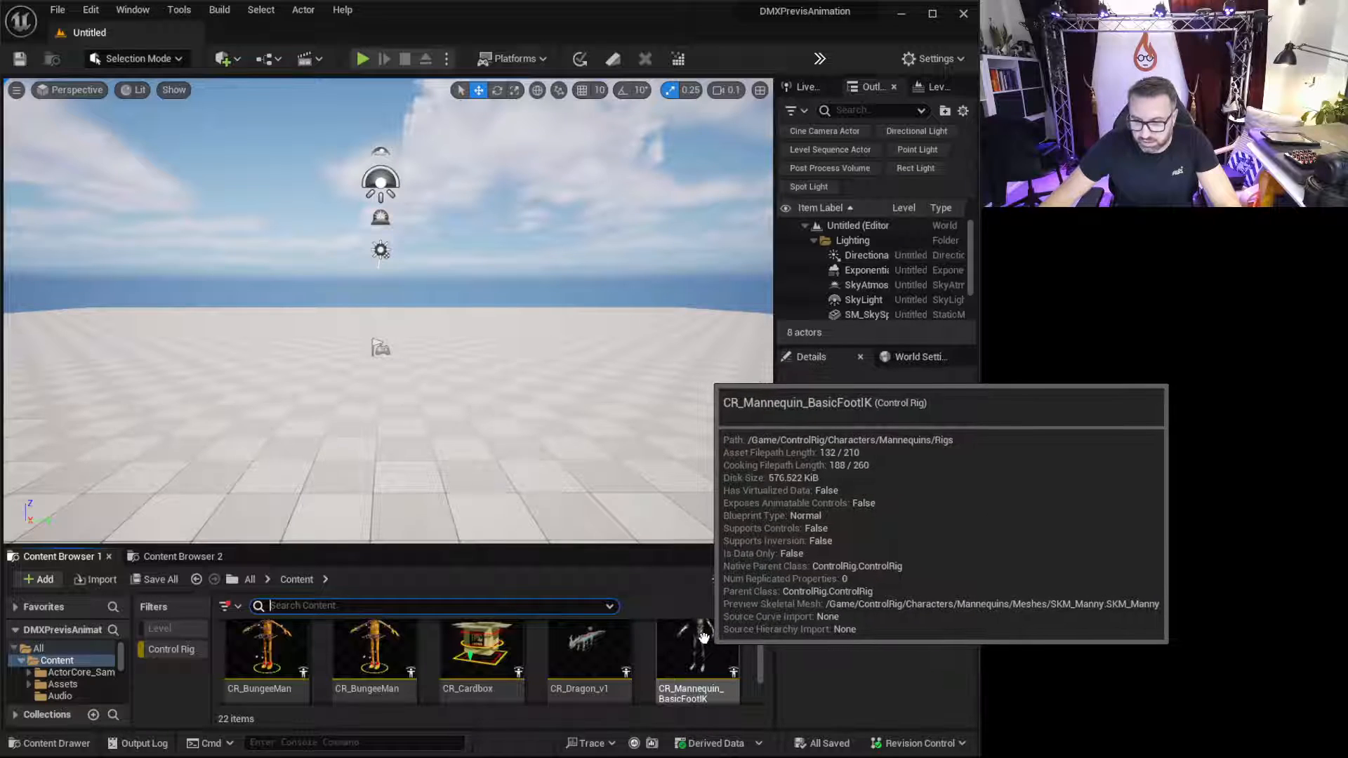
scroll(704, 638, "down", 2)
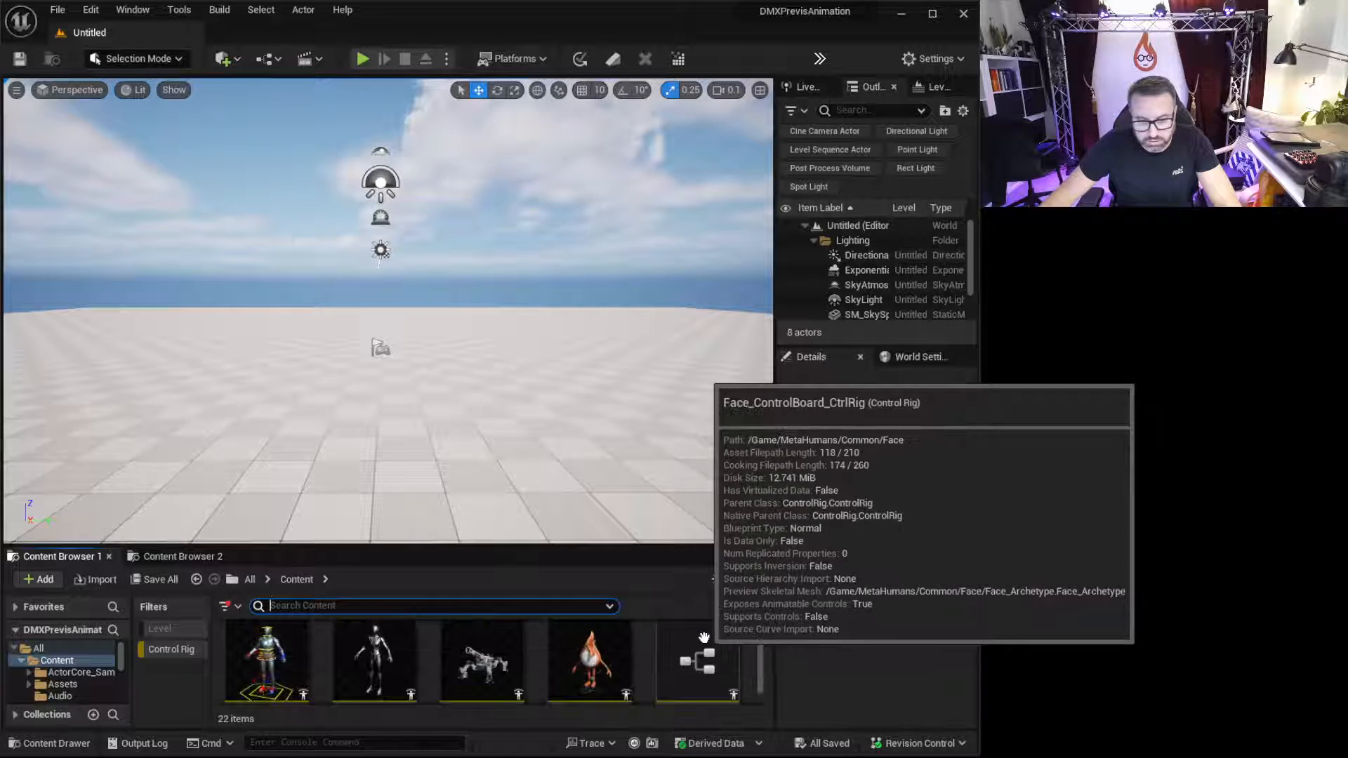
left_click(273, 639)
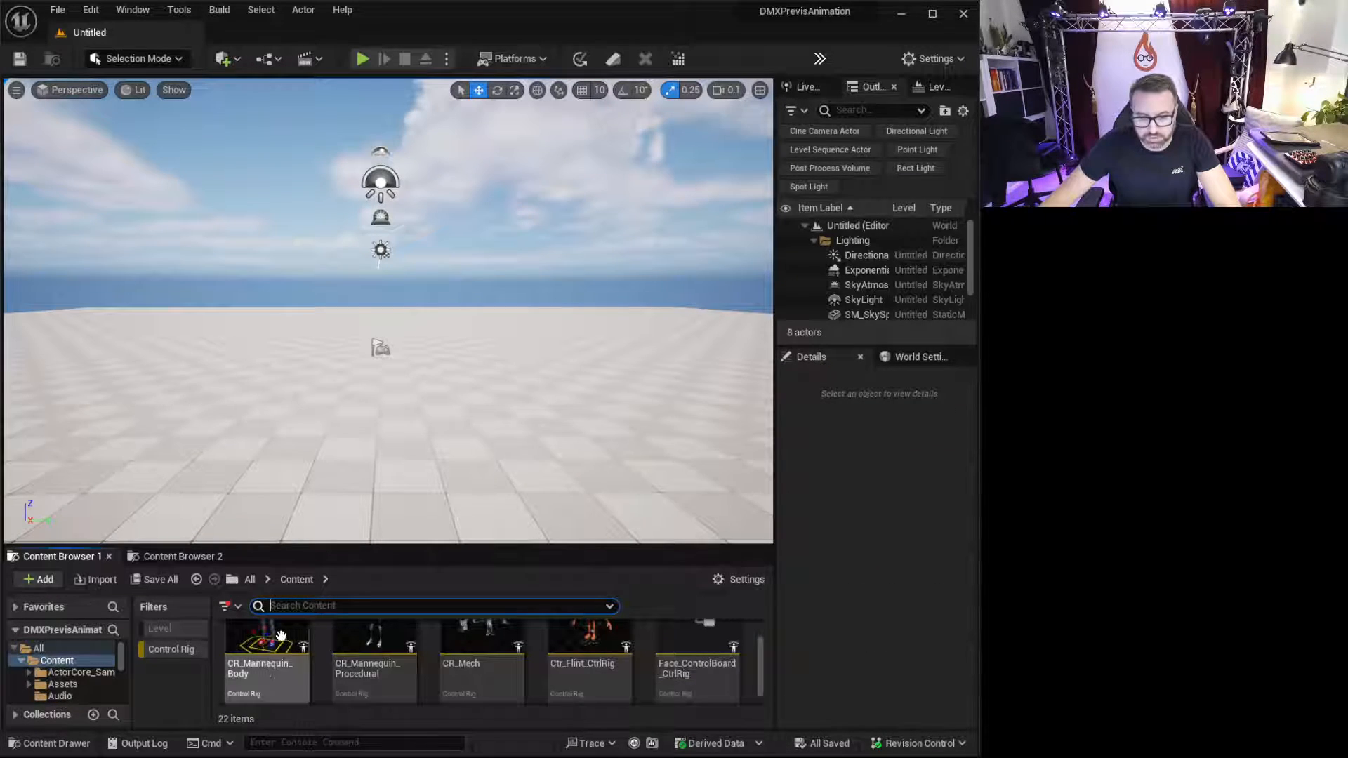
mouse_move(276, 636)
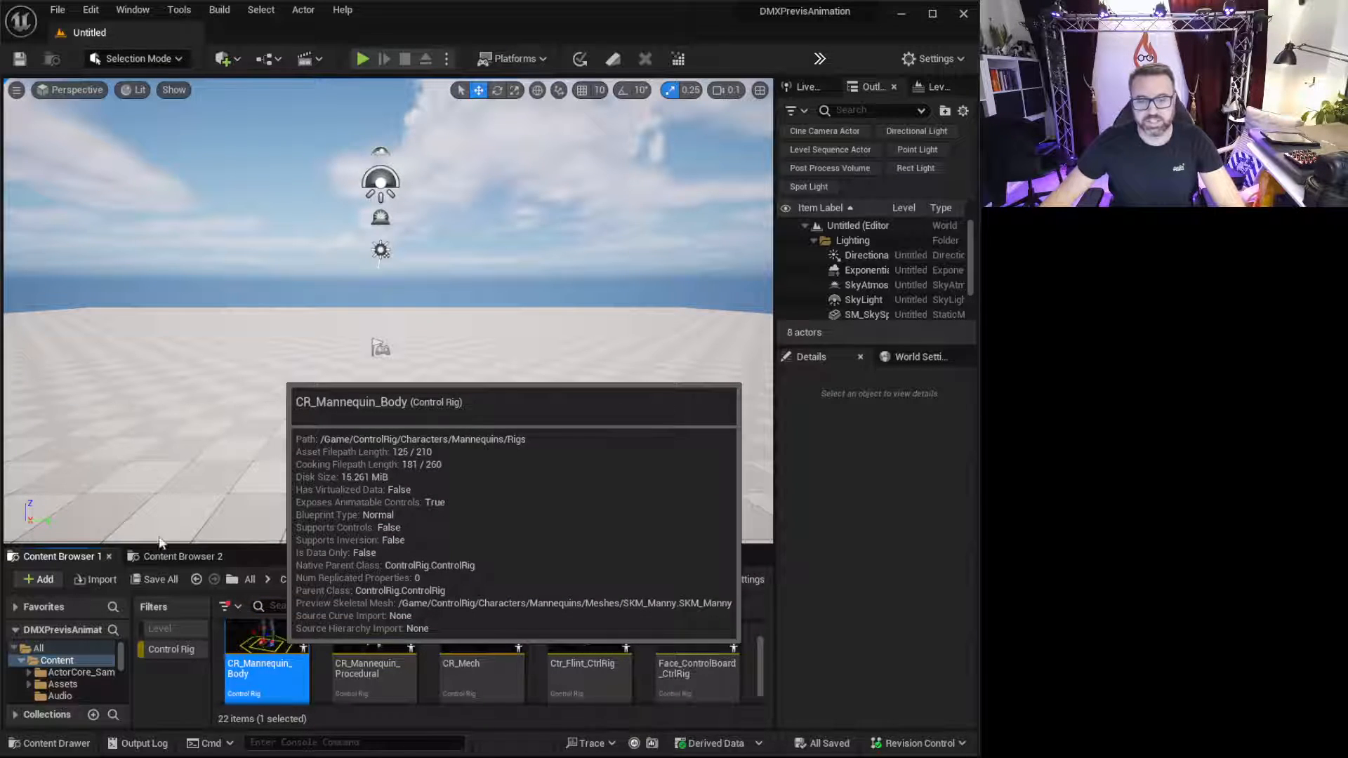
double_click(275, 663)
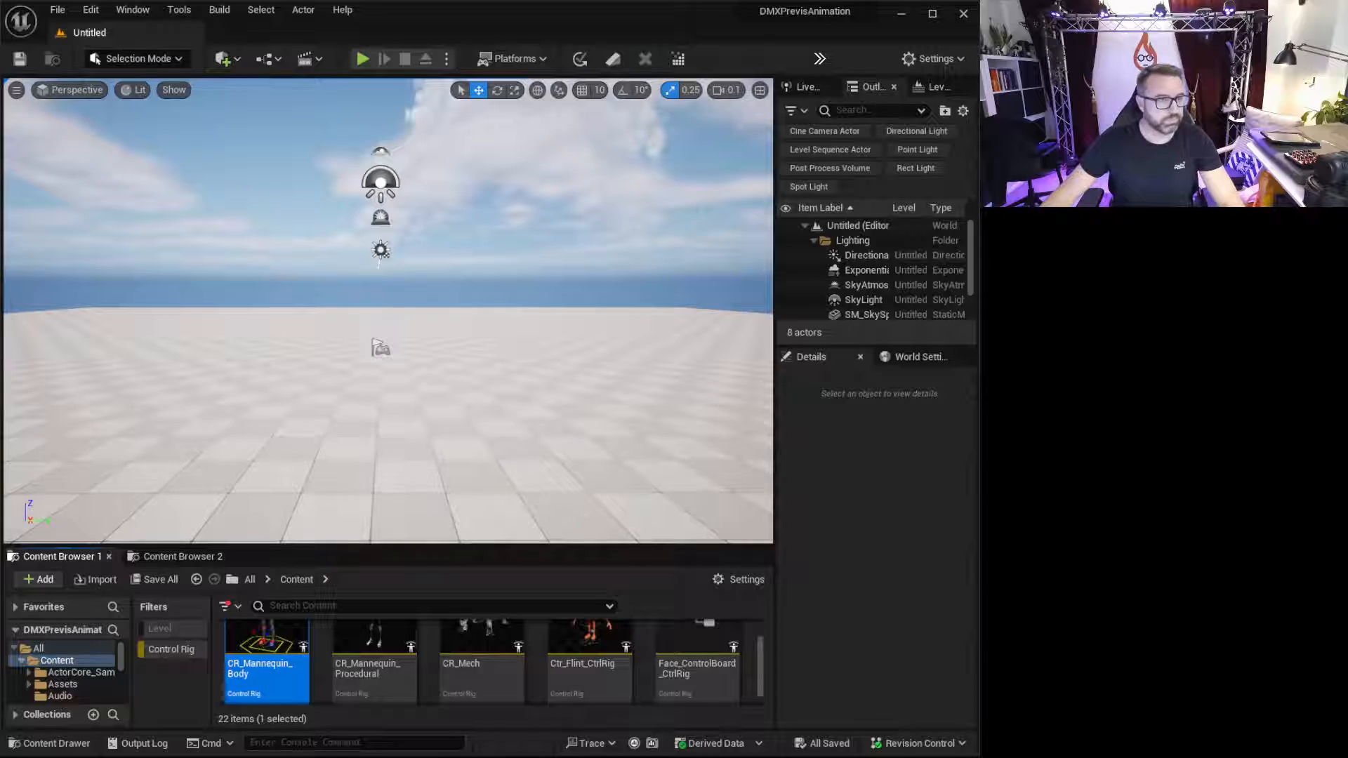
left_click_drag(172, 60, 202, 28)
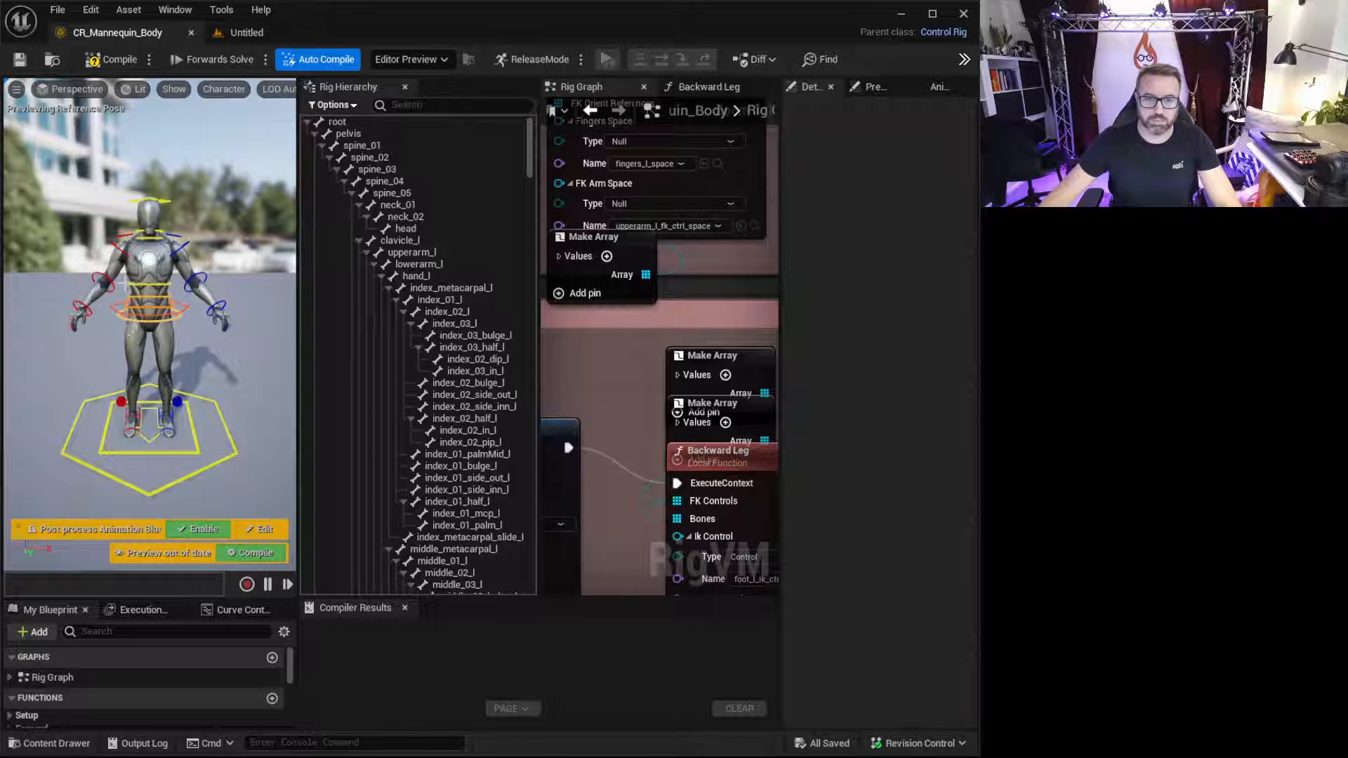
- Inspect the mannequin's rig controls in the preview and try rotating the head and hips controls
middle_click_drag(125, 284, 87, 246)
scroll(125, 284, "up", 5)
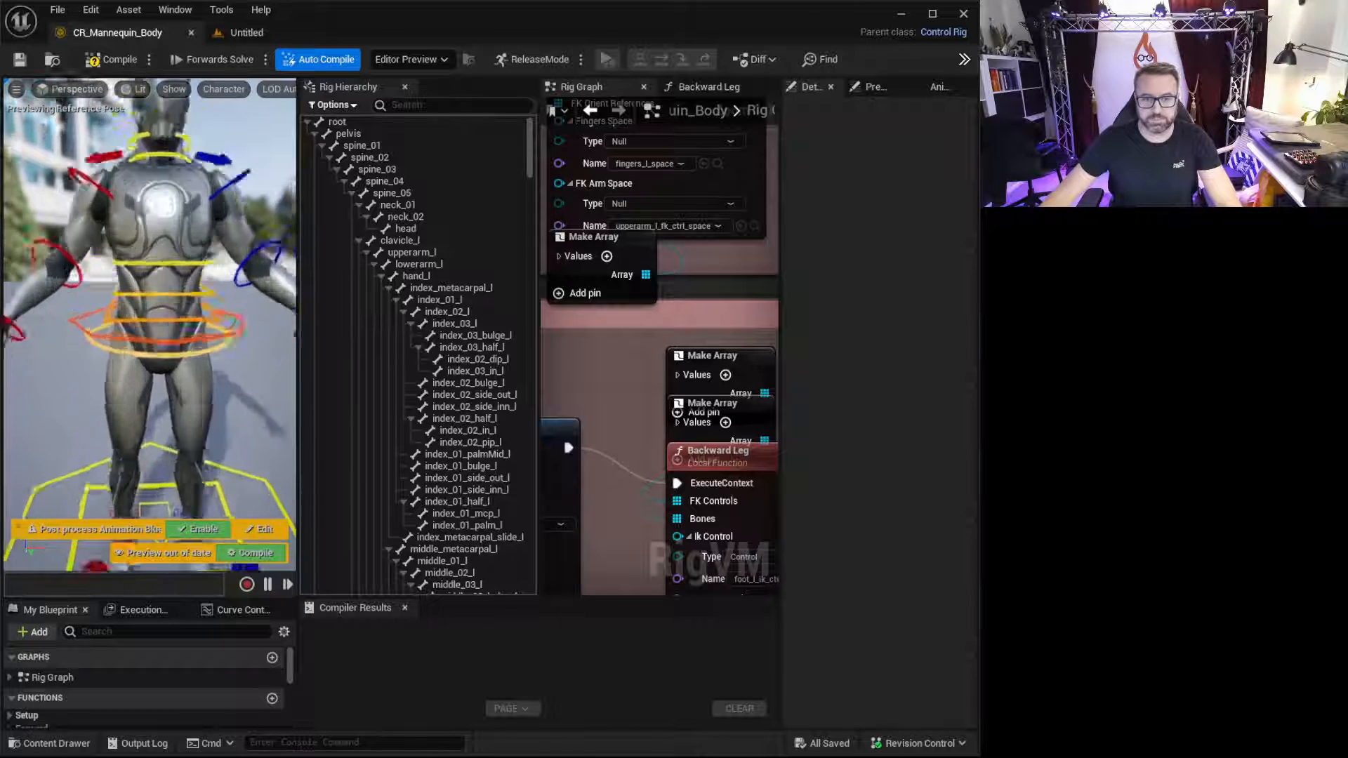
scroll(125, 284, "up", 5)
scroll(125, 284, "down", 7)
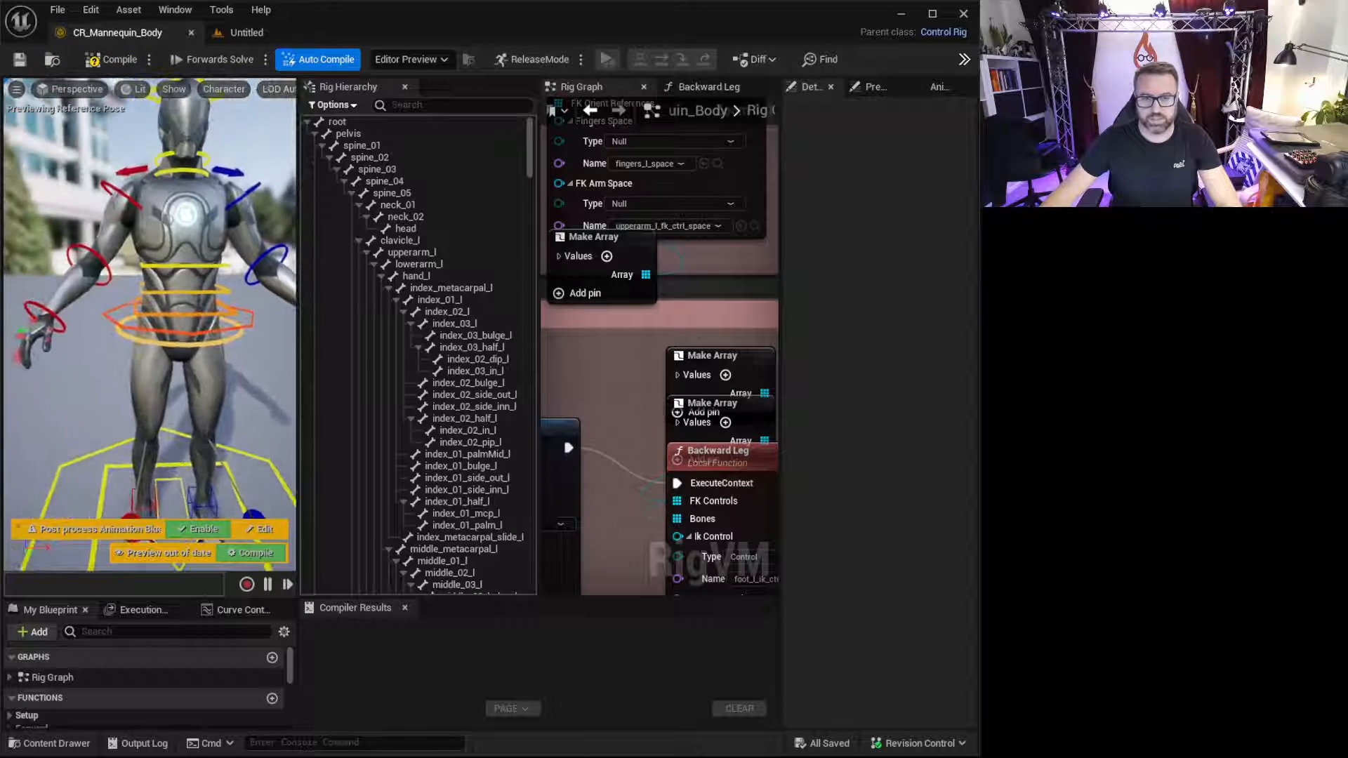
right_click_drag(174, 247, 174, 219)
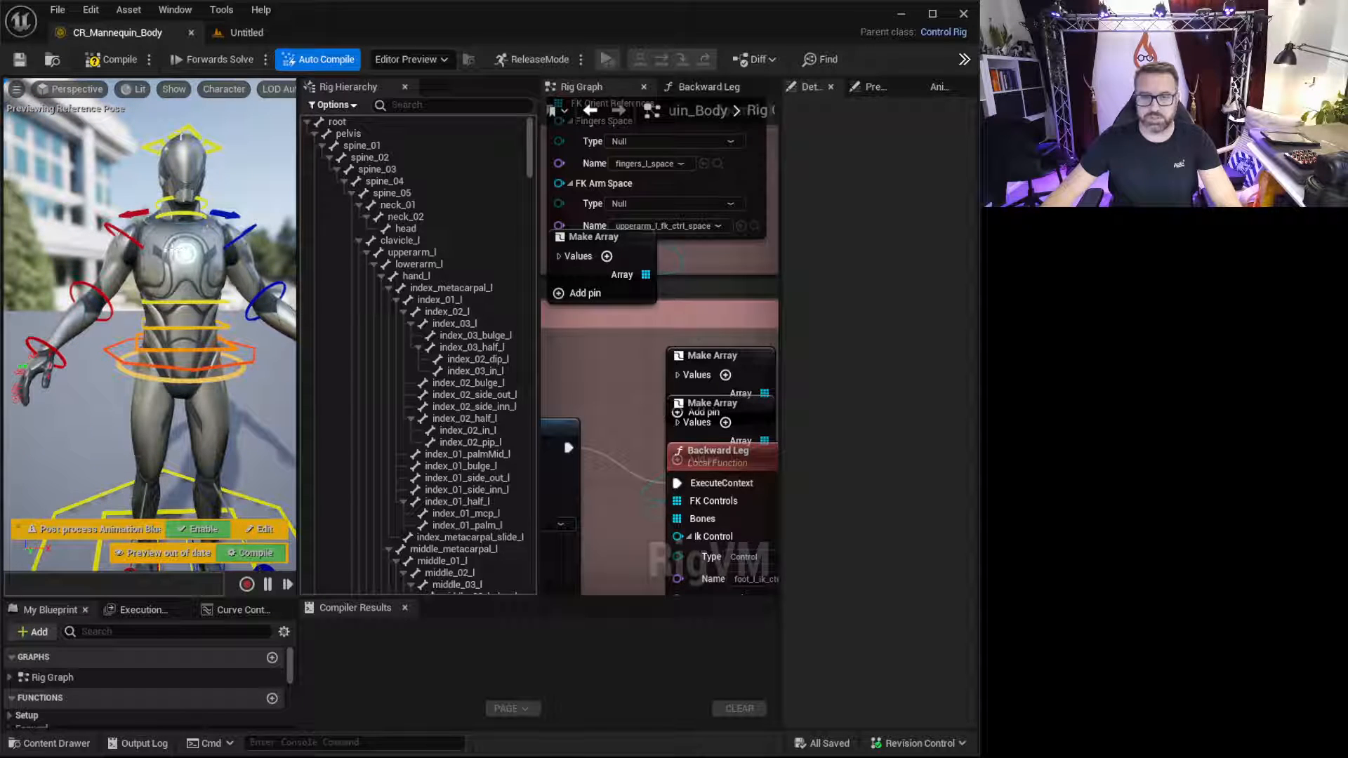
left_click(190, 208)
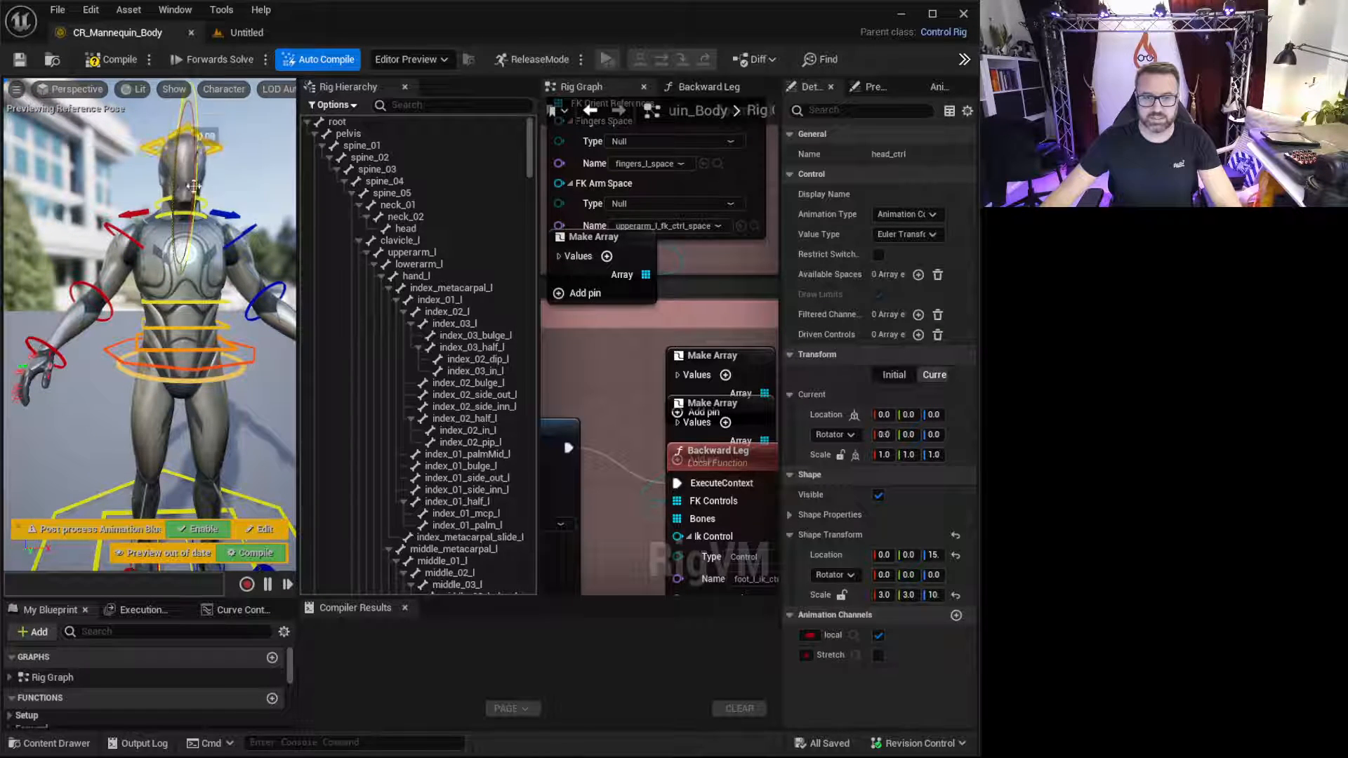
left_click(213, 376)
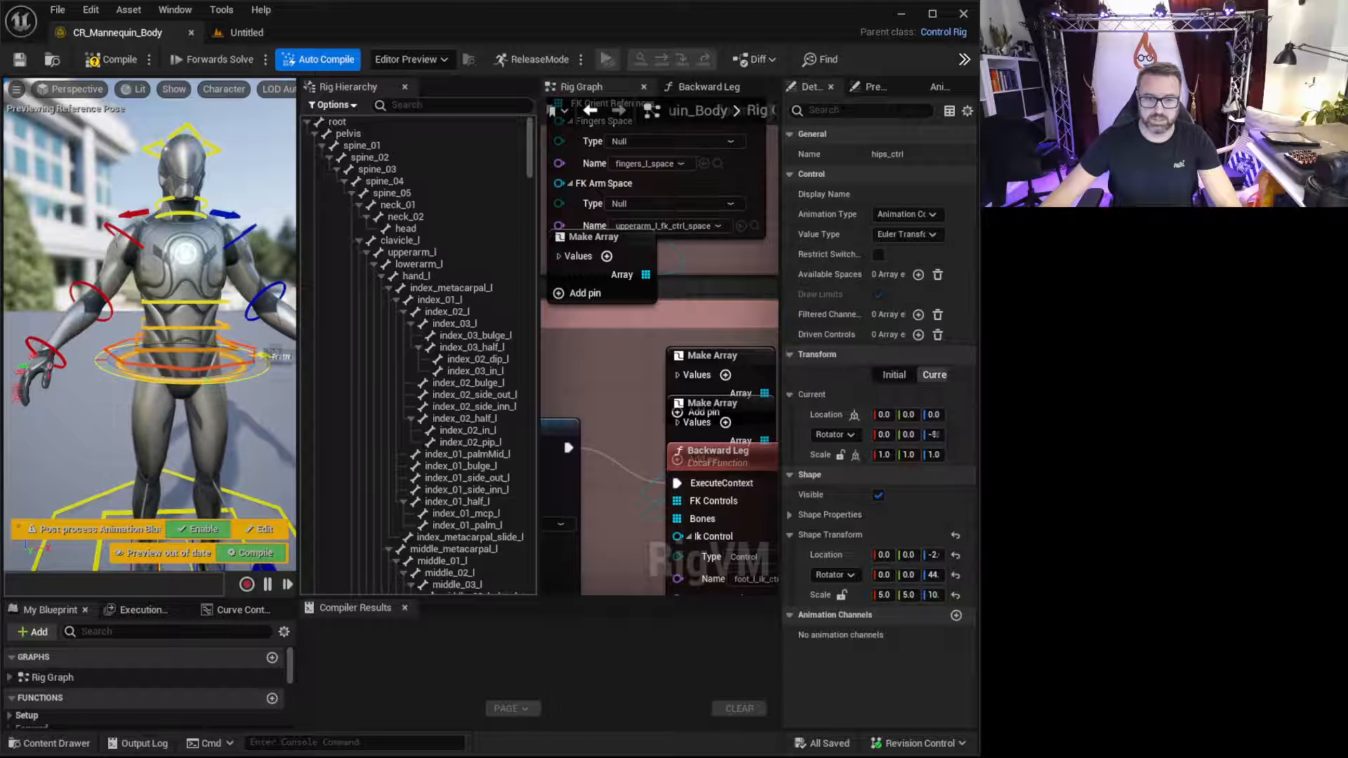
left_click_drag(132, 375, 129, 377)
right_click_drag(129, 376, 121, 411)
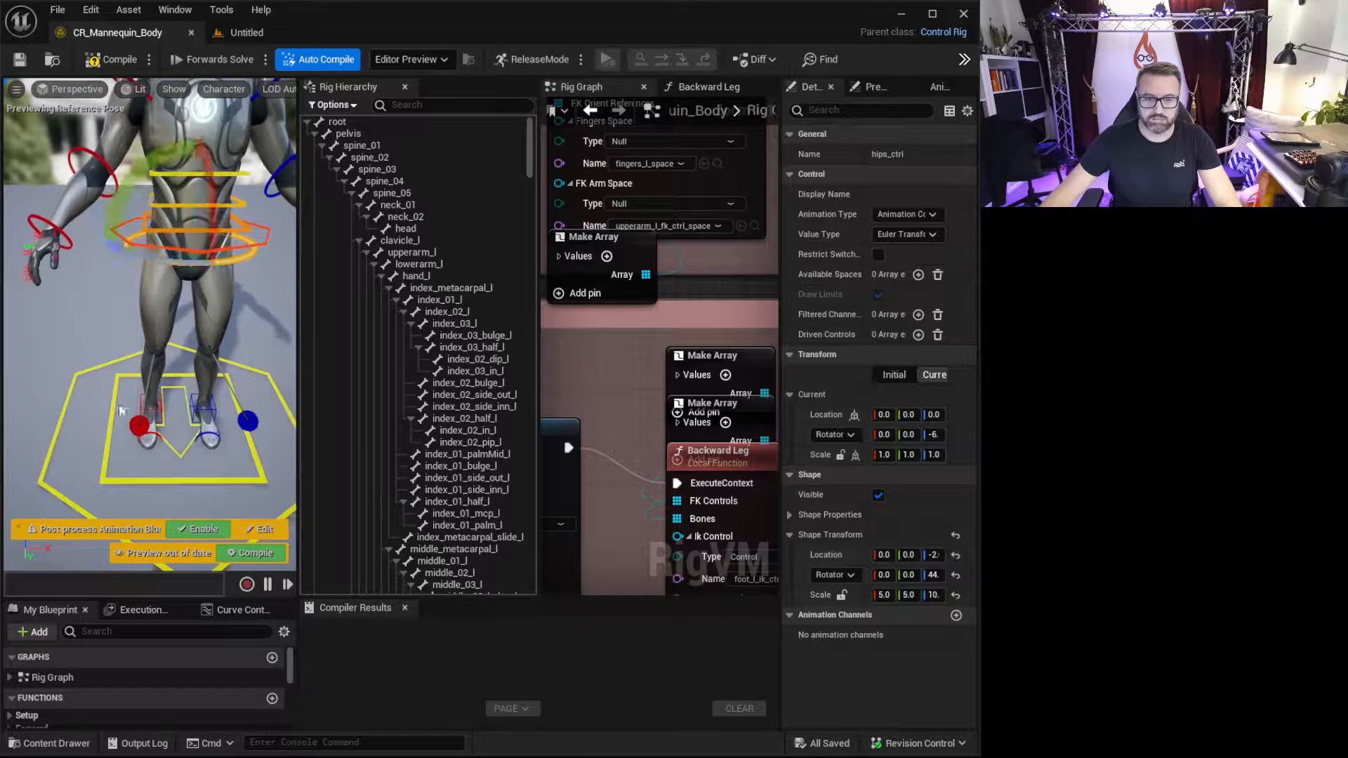
- Try raising the mannequin with body_offset_ctrl at its feet, and close the CR_Mannequin_Body rig
left_click(181, 484)
left_click_drag(186, 381, 191, 372)
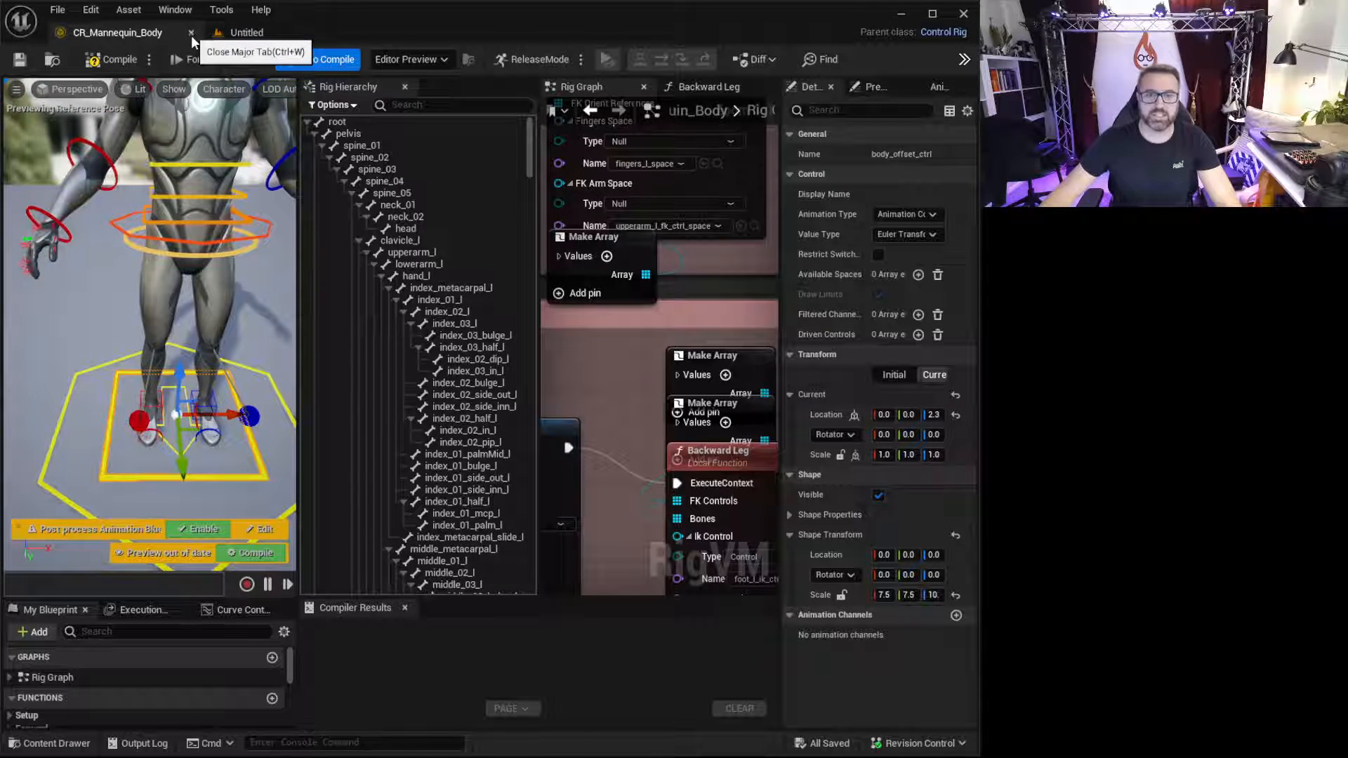
key("ctrl+w")
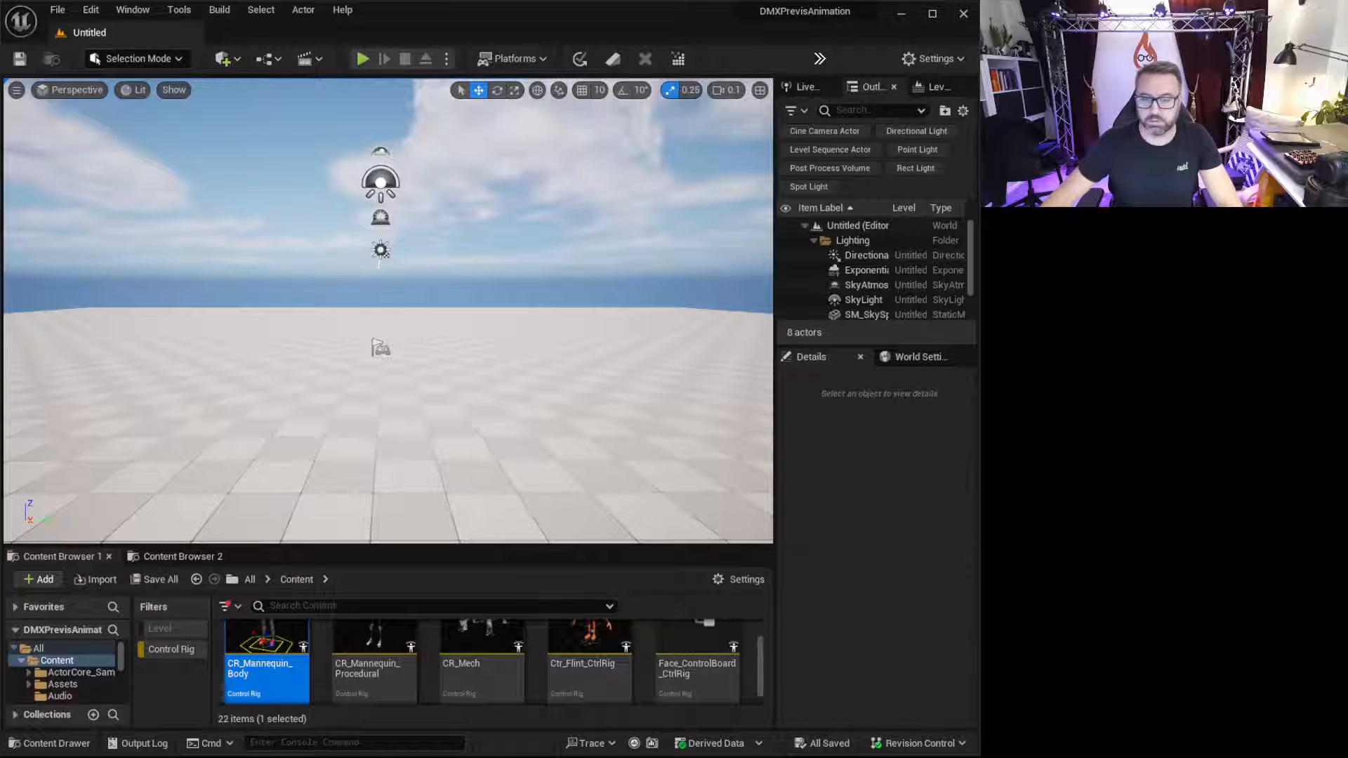
- Create a Control Rig from the Cute_Robot skeletal mesh in its Meshes folder and open the new asset
left_click(179, 558)
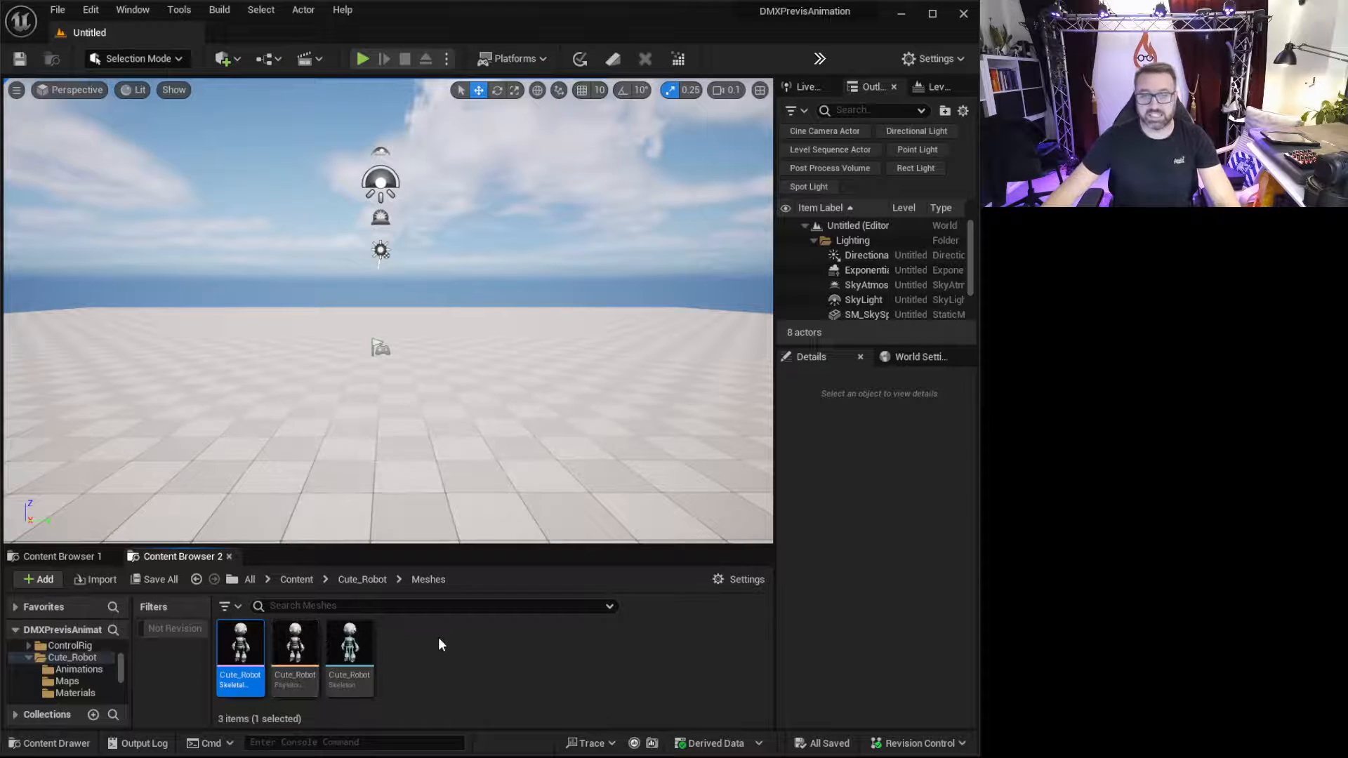
right_click(239, 639)
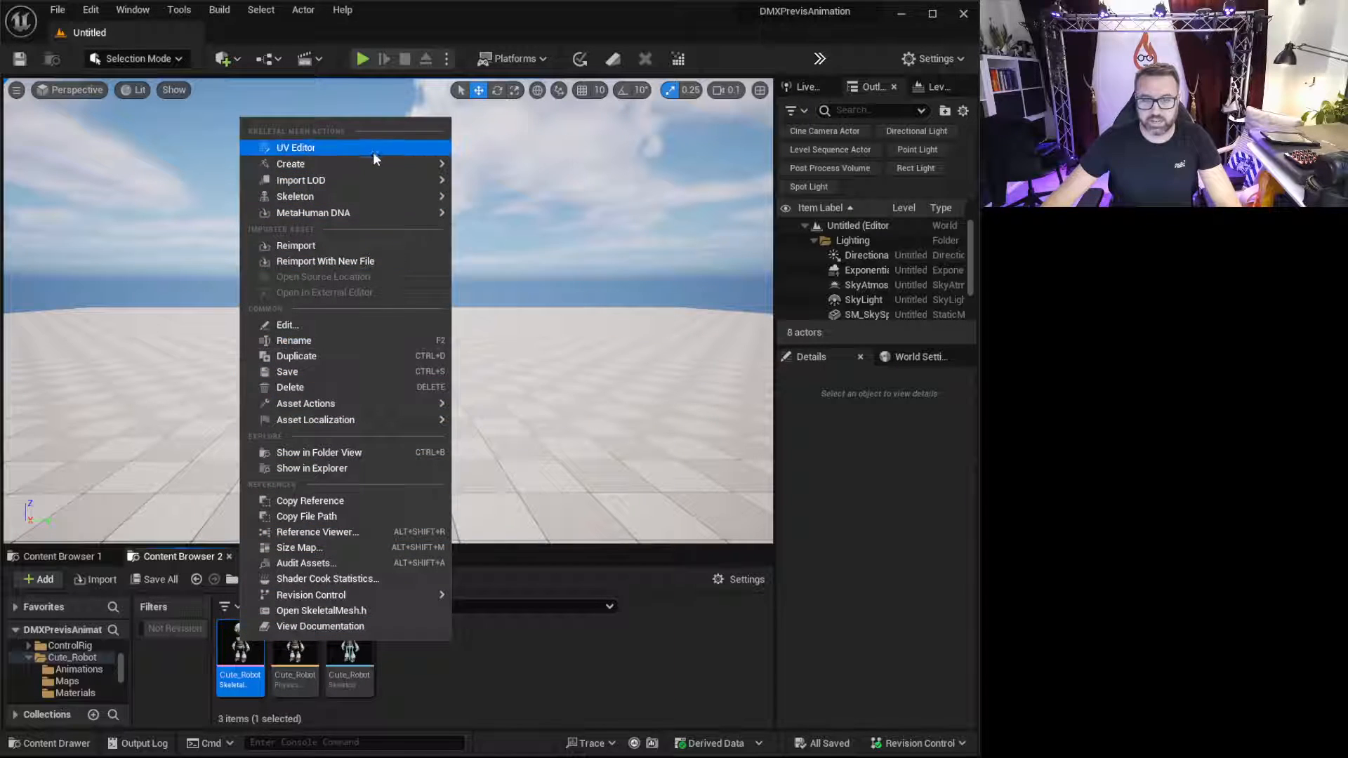
mouse_move(360, 163)
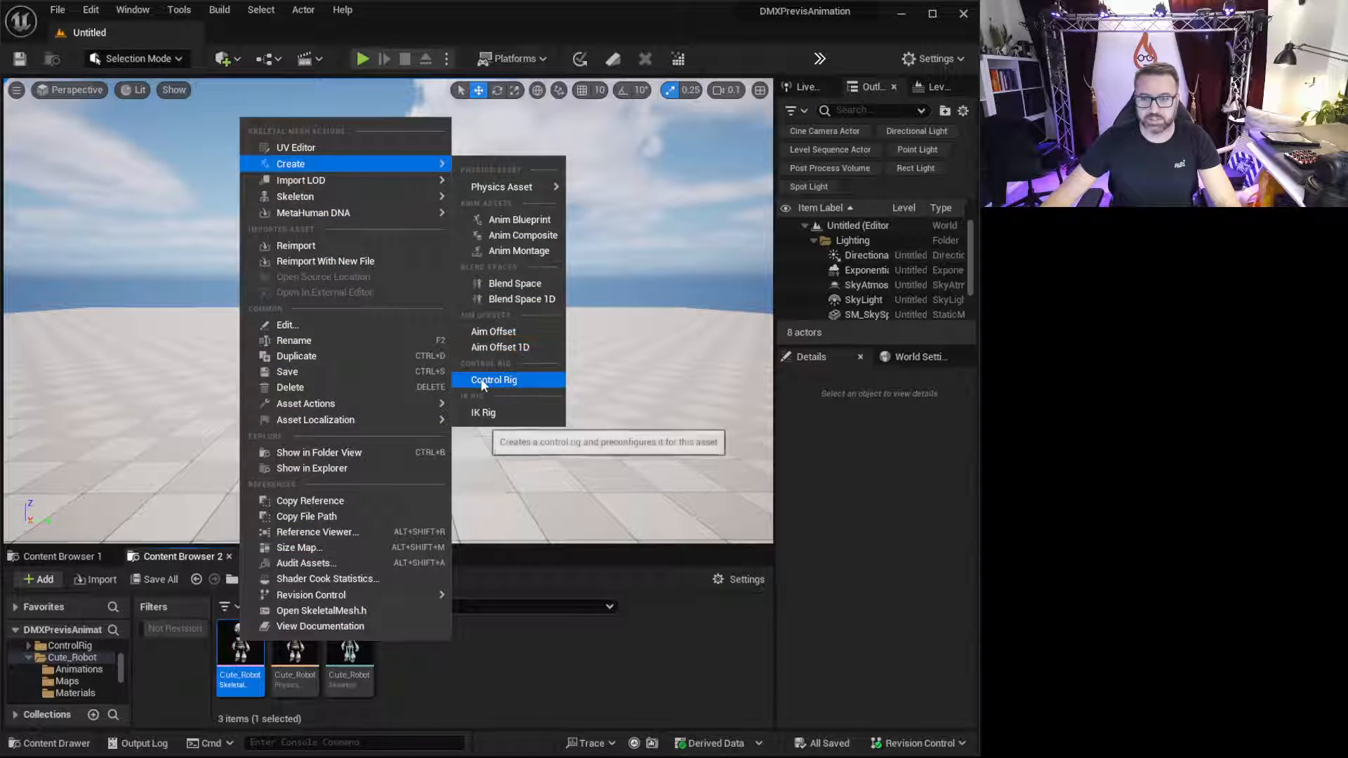
left_click(517, 382)
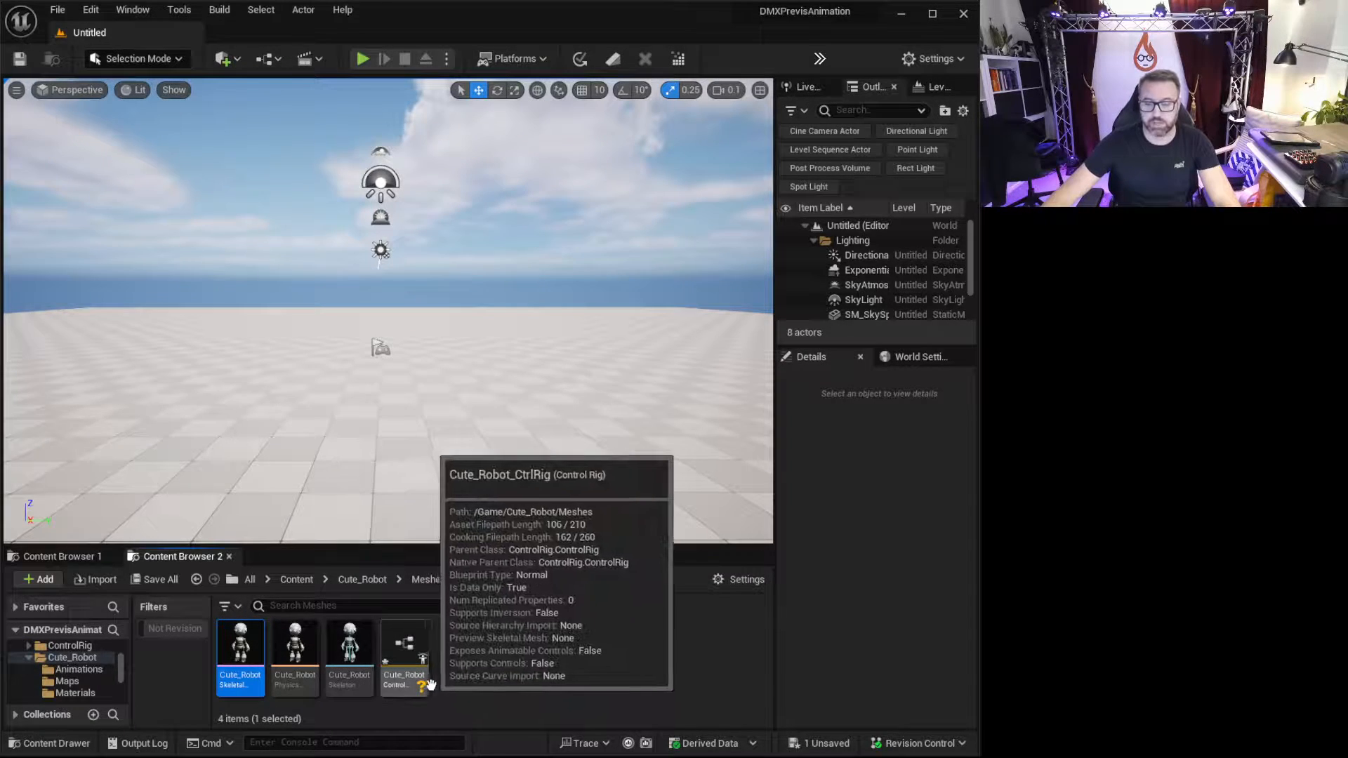
left_click(410, 651)
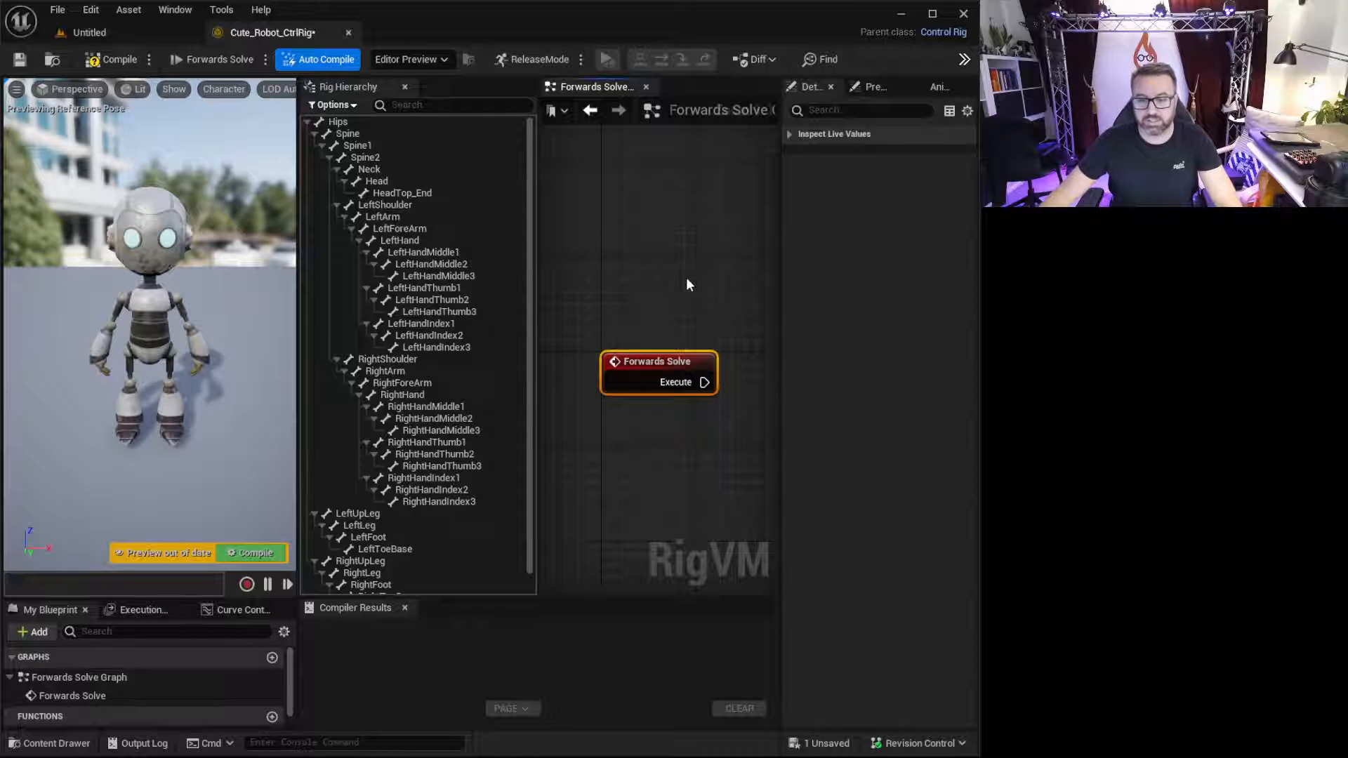
- Check the robot's bone list in the rig hierarchy and add a new control for the Hips bone
right_click_drag(658, 243, 648, 265)
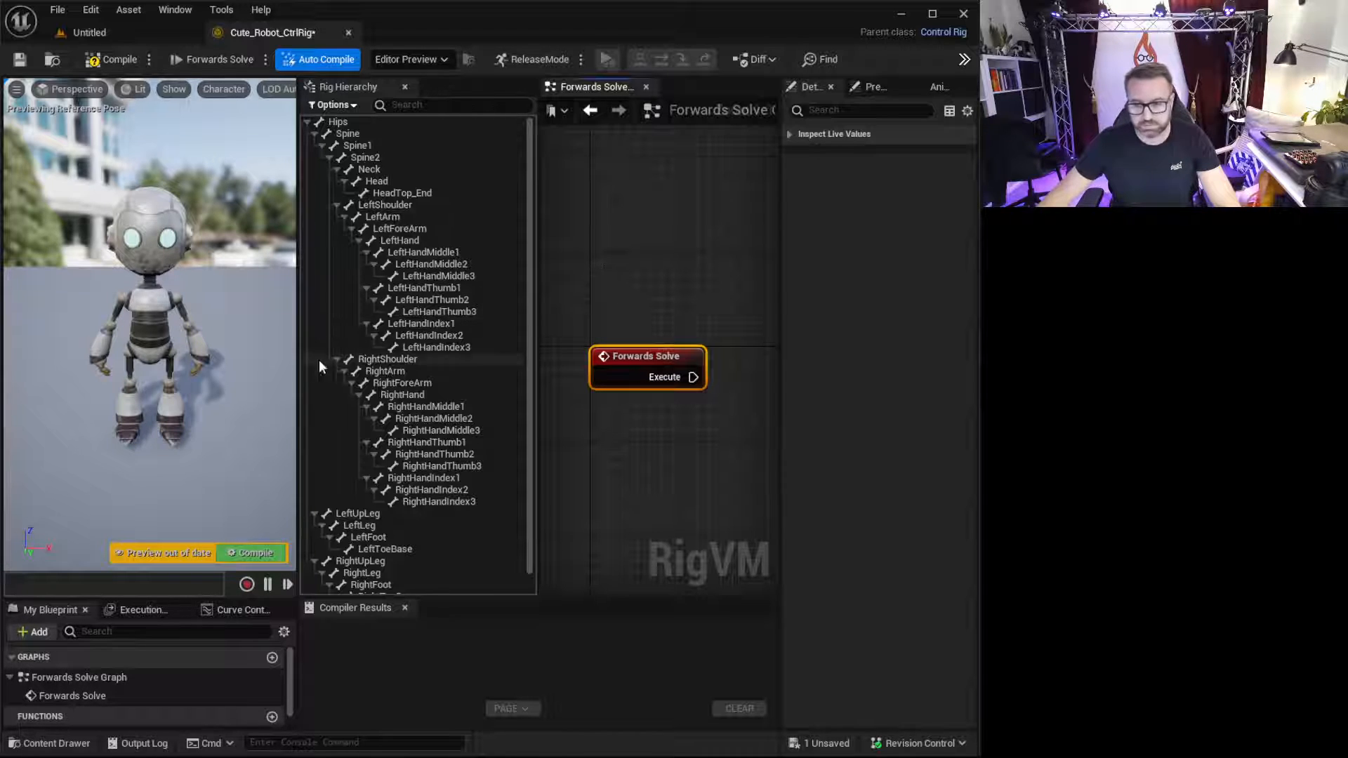
right_click_drag(586, 286, 607, 272)
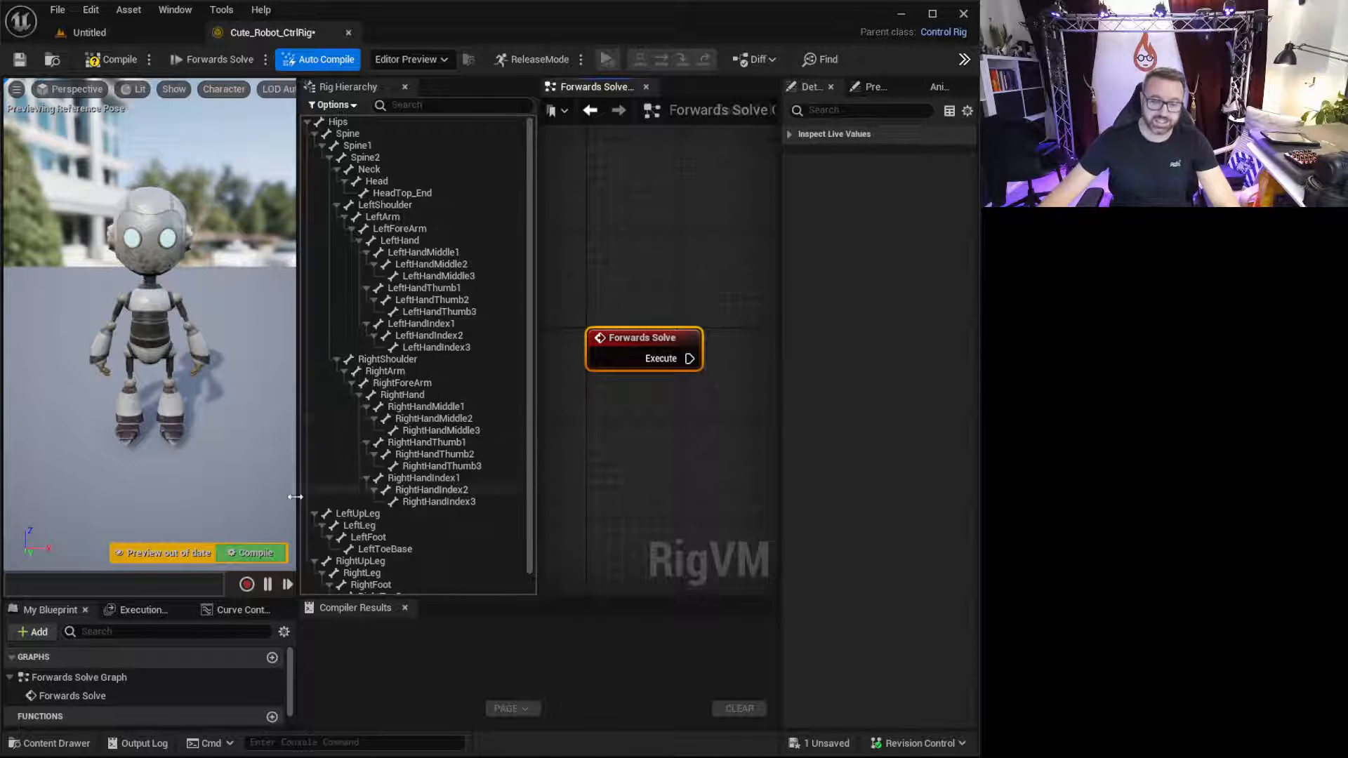
scroll(411, 499, "down", 1)
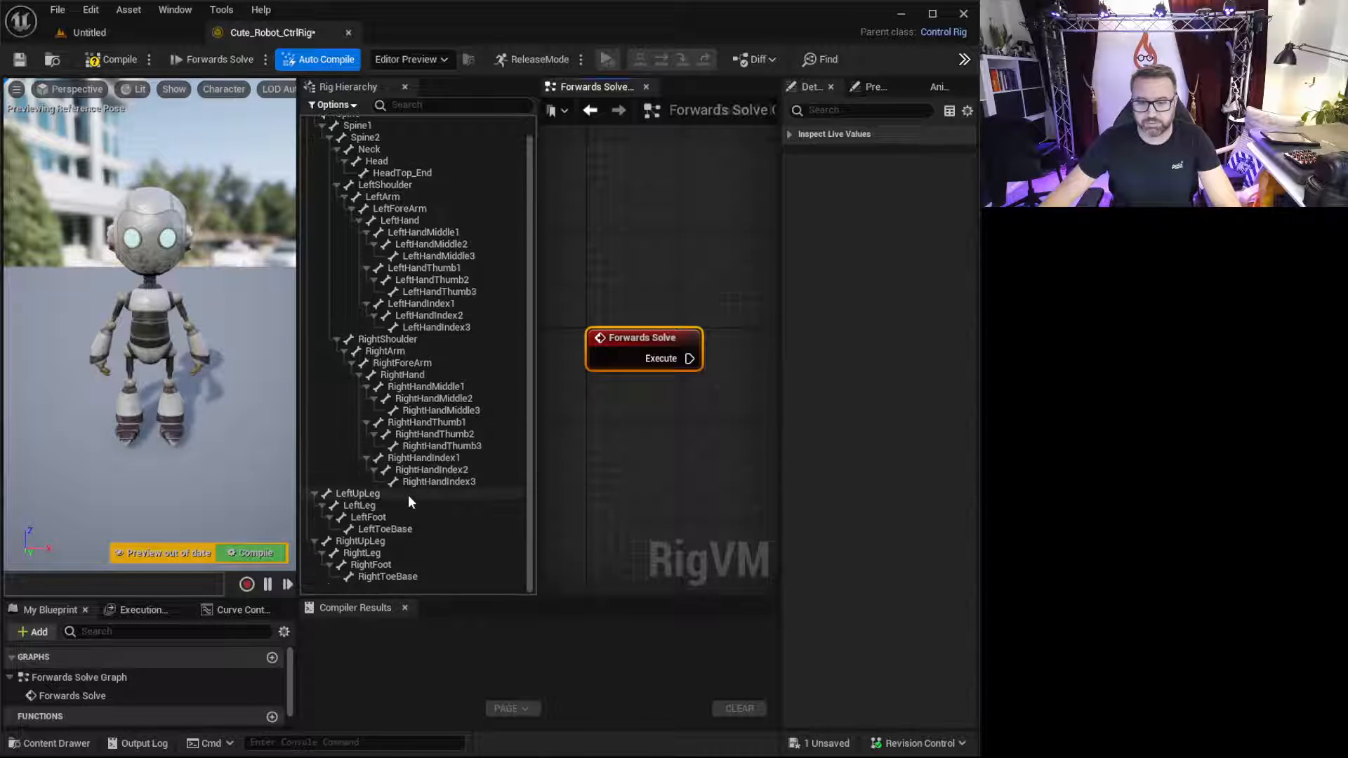
scroll(410, 495, "up", 1)
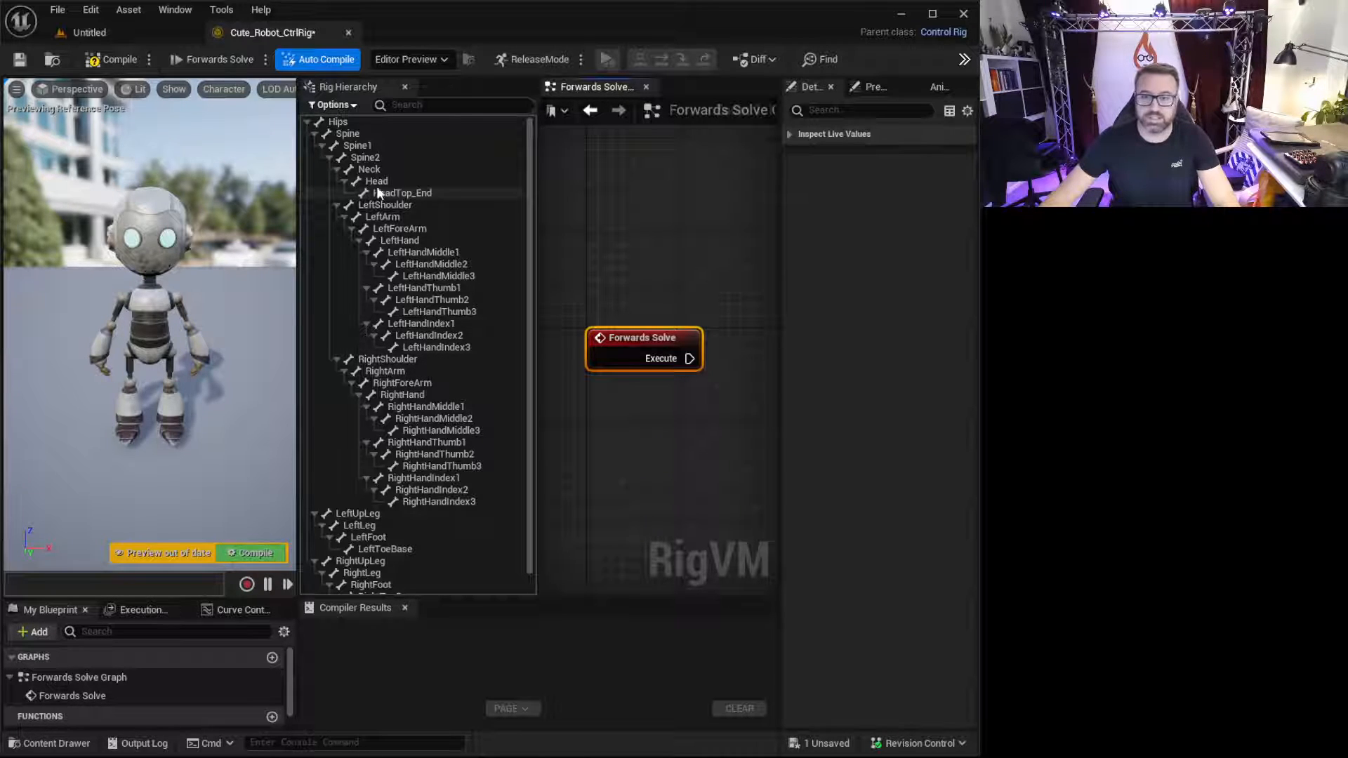
left_click(347, 123)
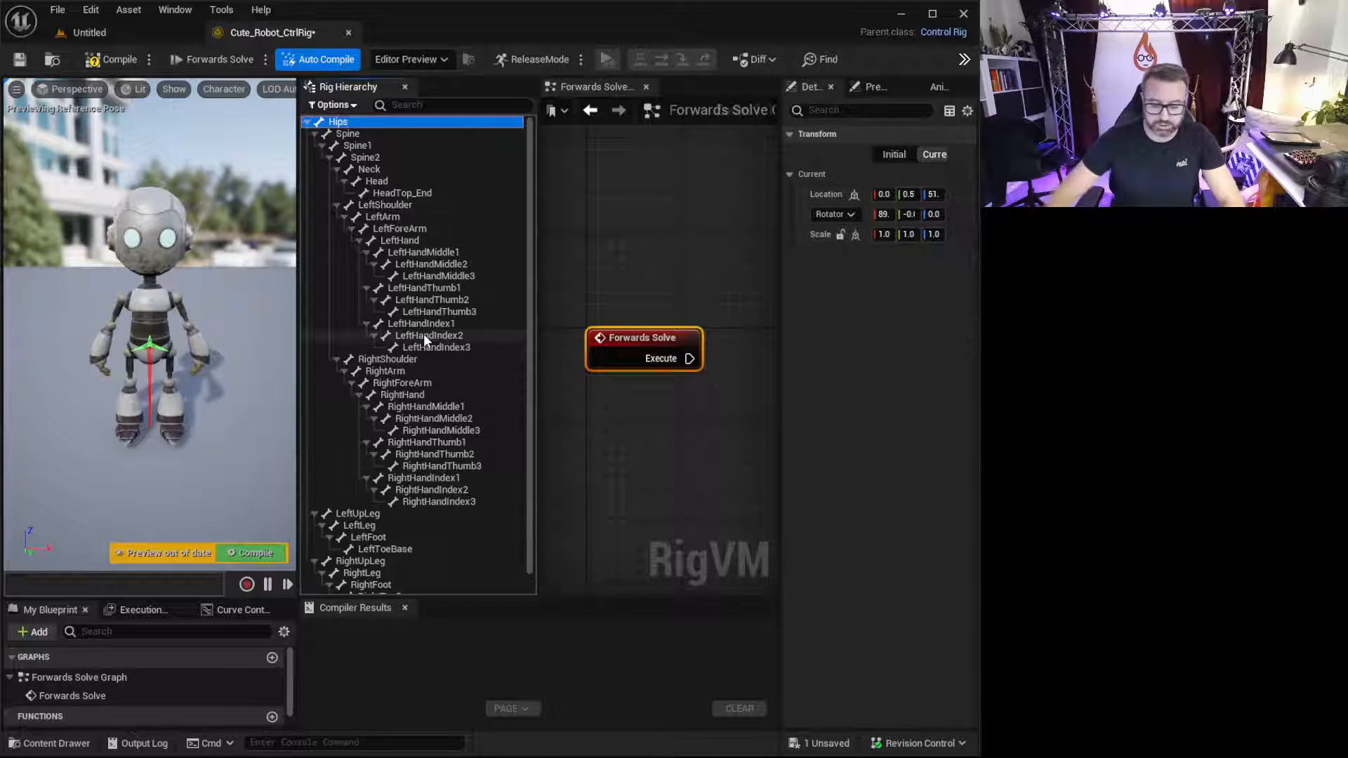
key("ctrl+n")
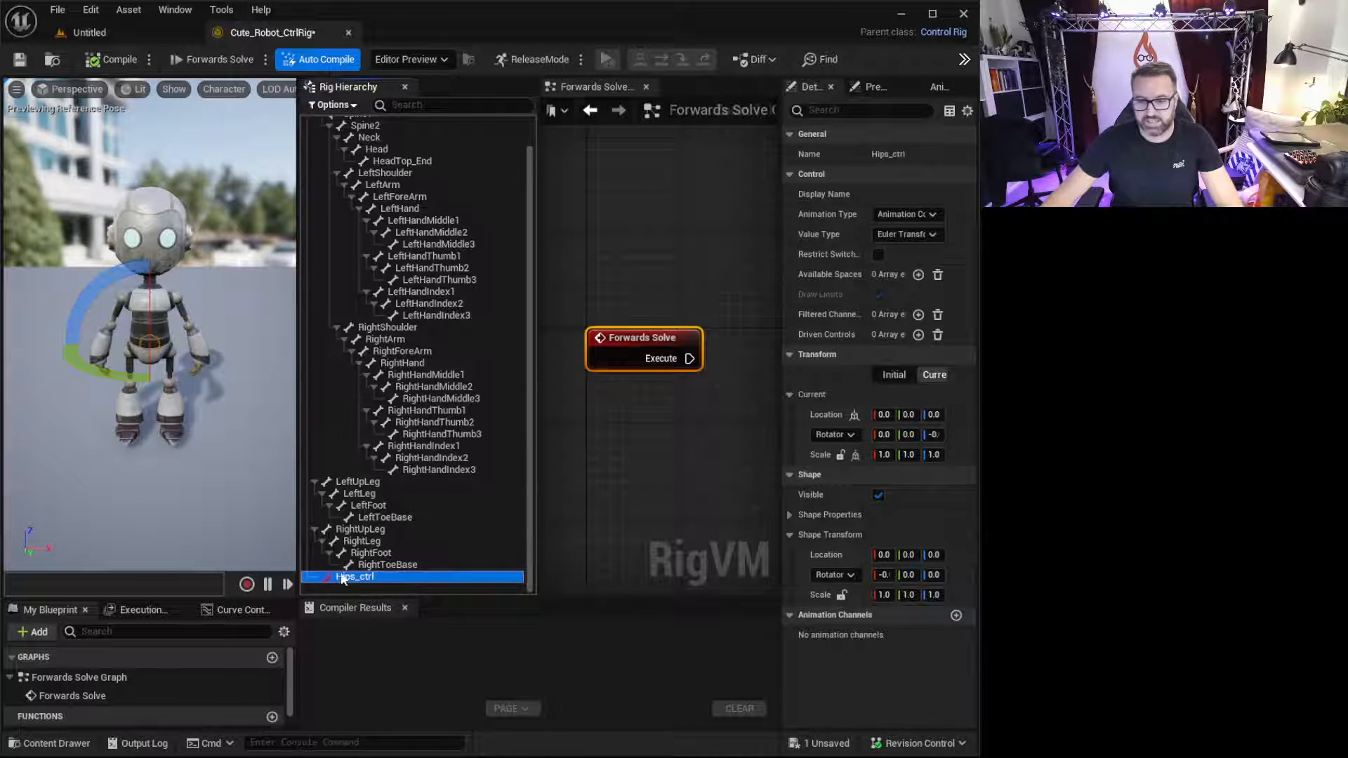
right_click_drag(161, 432, 198, 422)
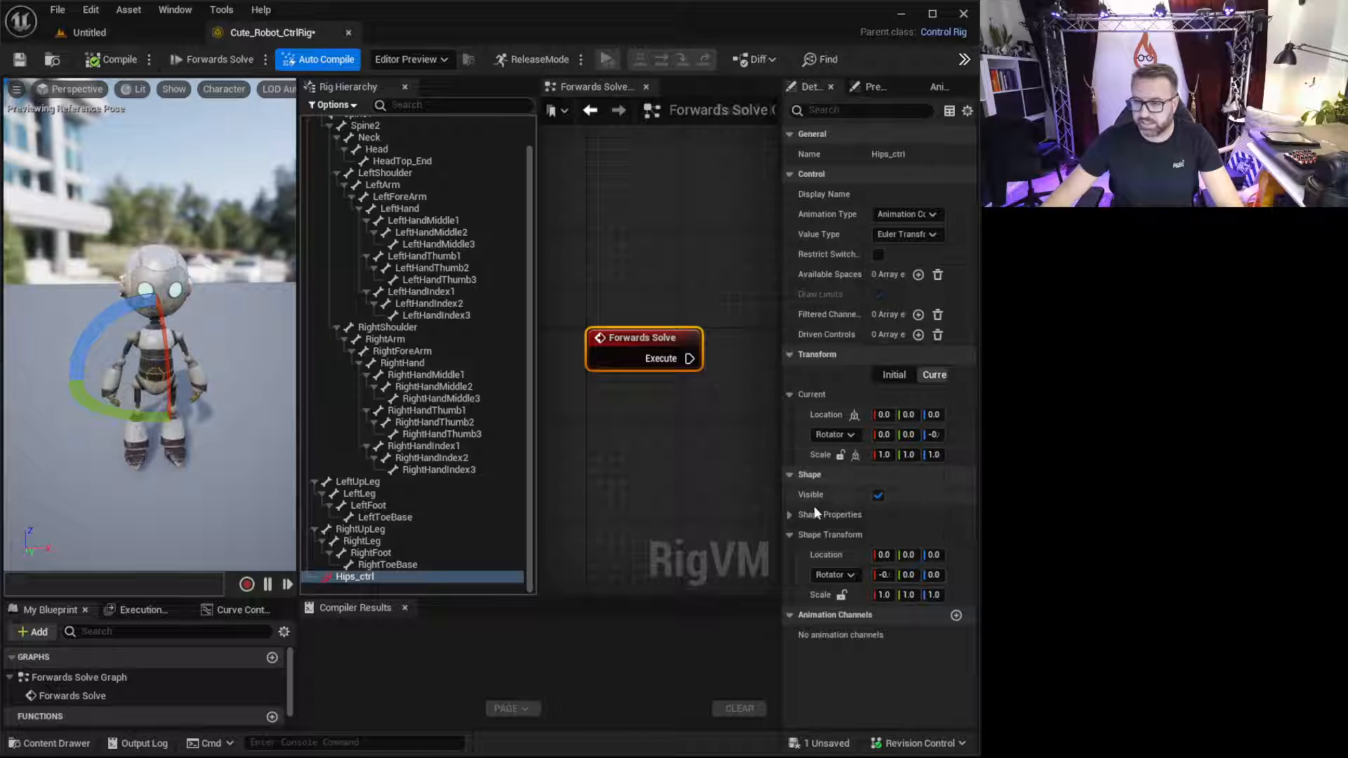
- Give Hips_ctrl the Circle_Thick shape and scale that shape uniformly to about 3.156
left_click(790, 513)
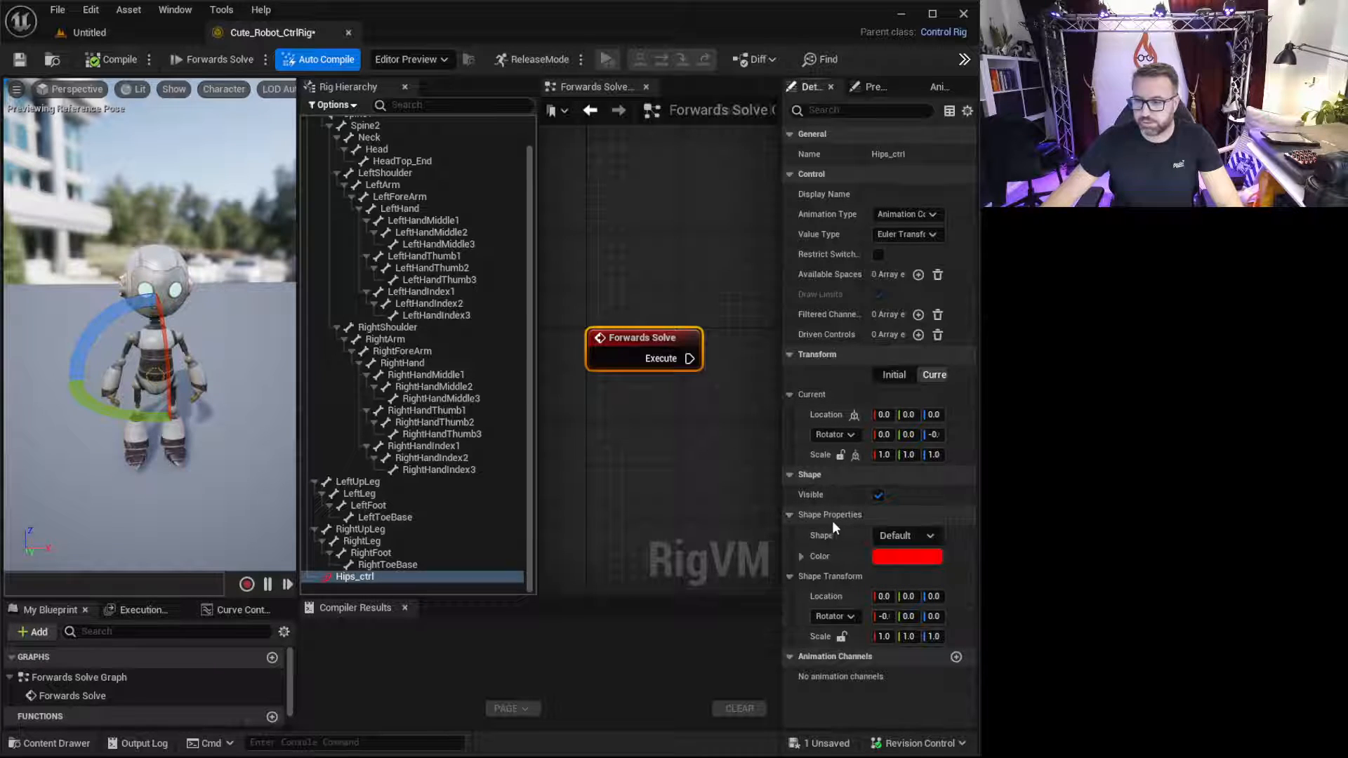
left_click(925, 535)
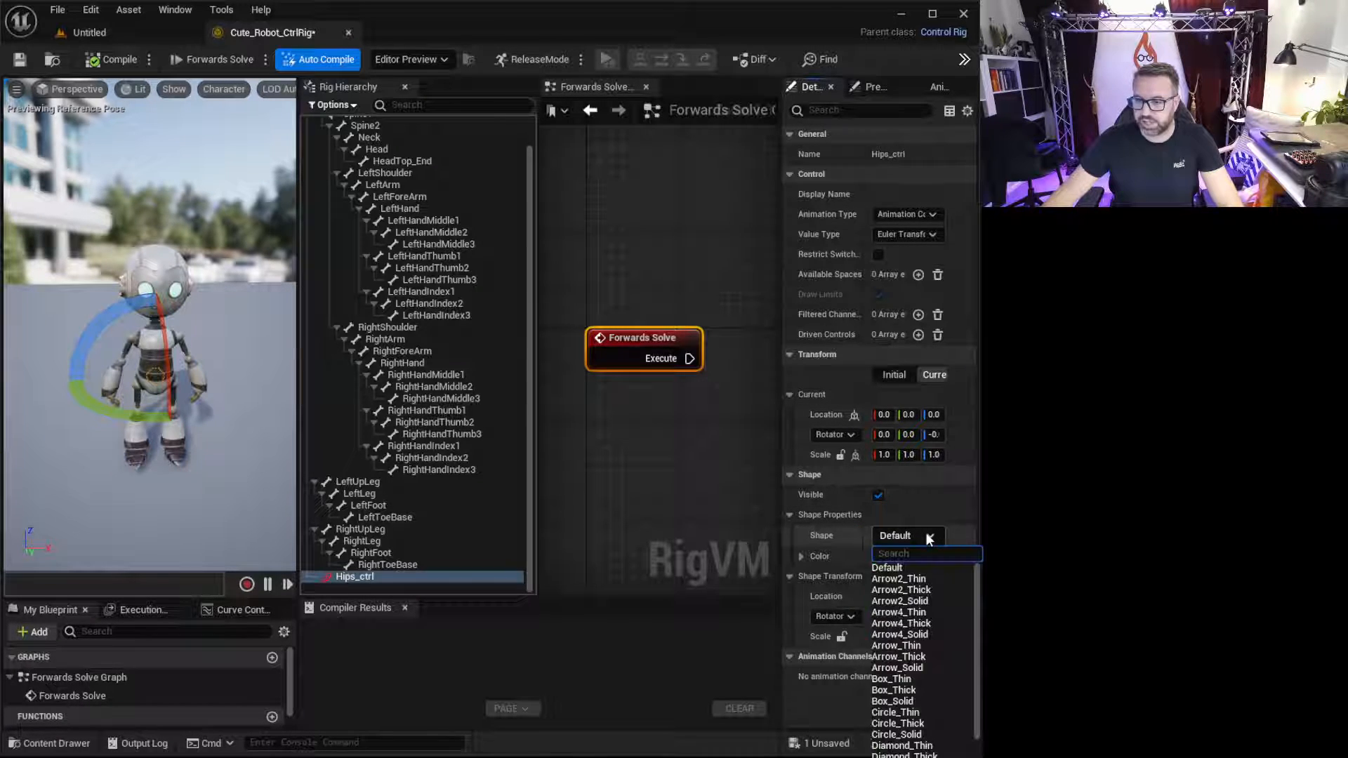
left_click(922, 713)
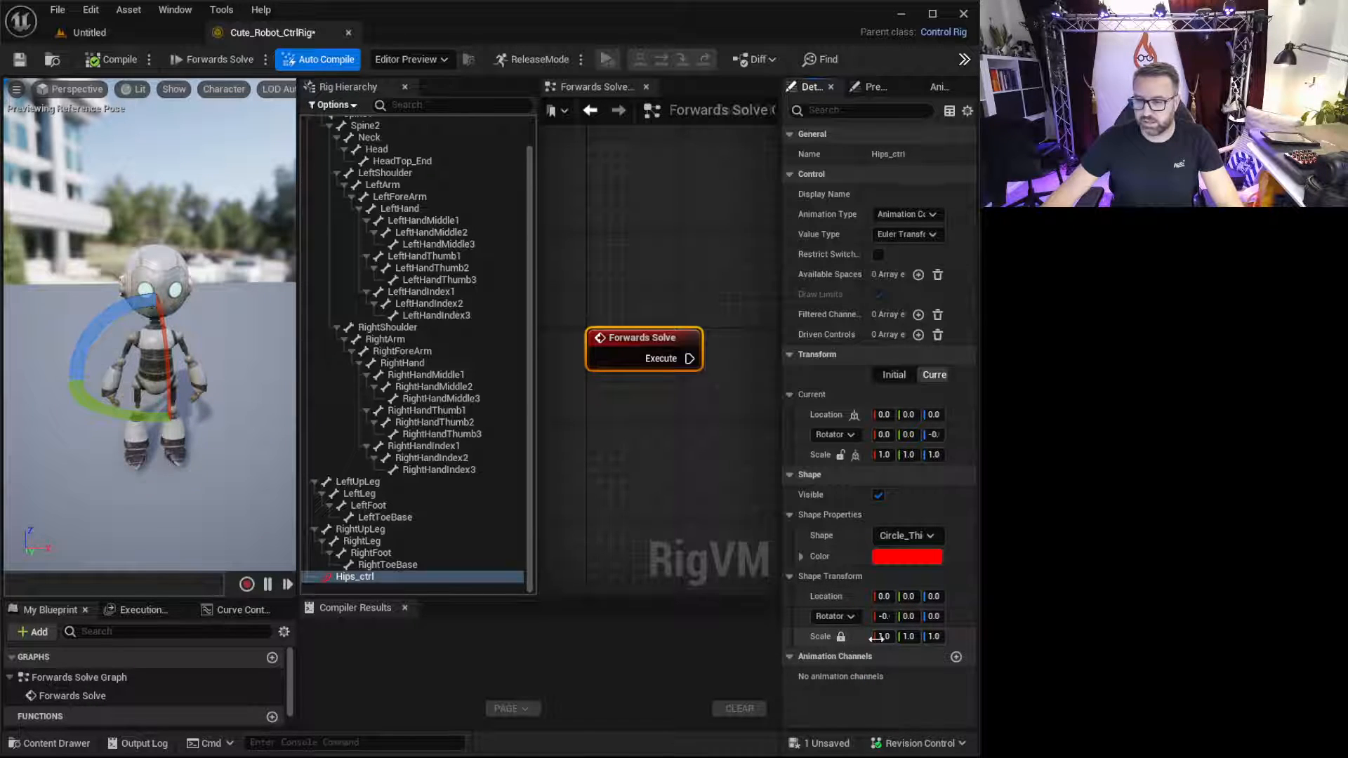
left_click_drag(877, 638, 895, 637)
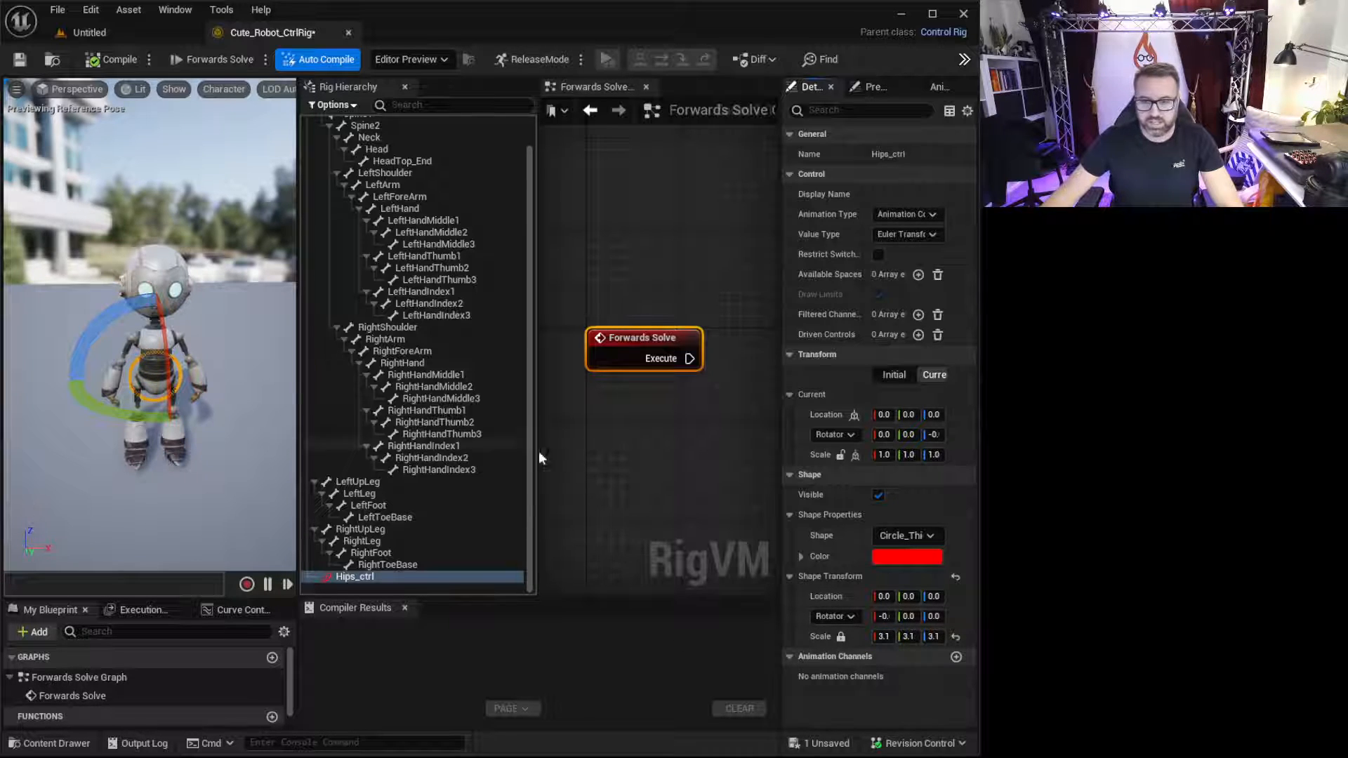
- Rotate the Hips_ctrl circle so it lies flat around the waist, with a shape rotation of 90°, 0°, 180°
left_click_drag(904, 617, 906, 620)
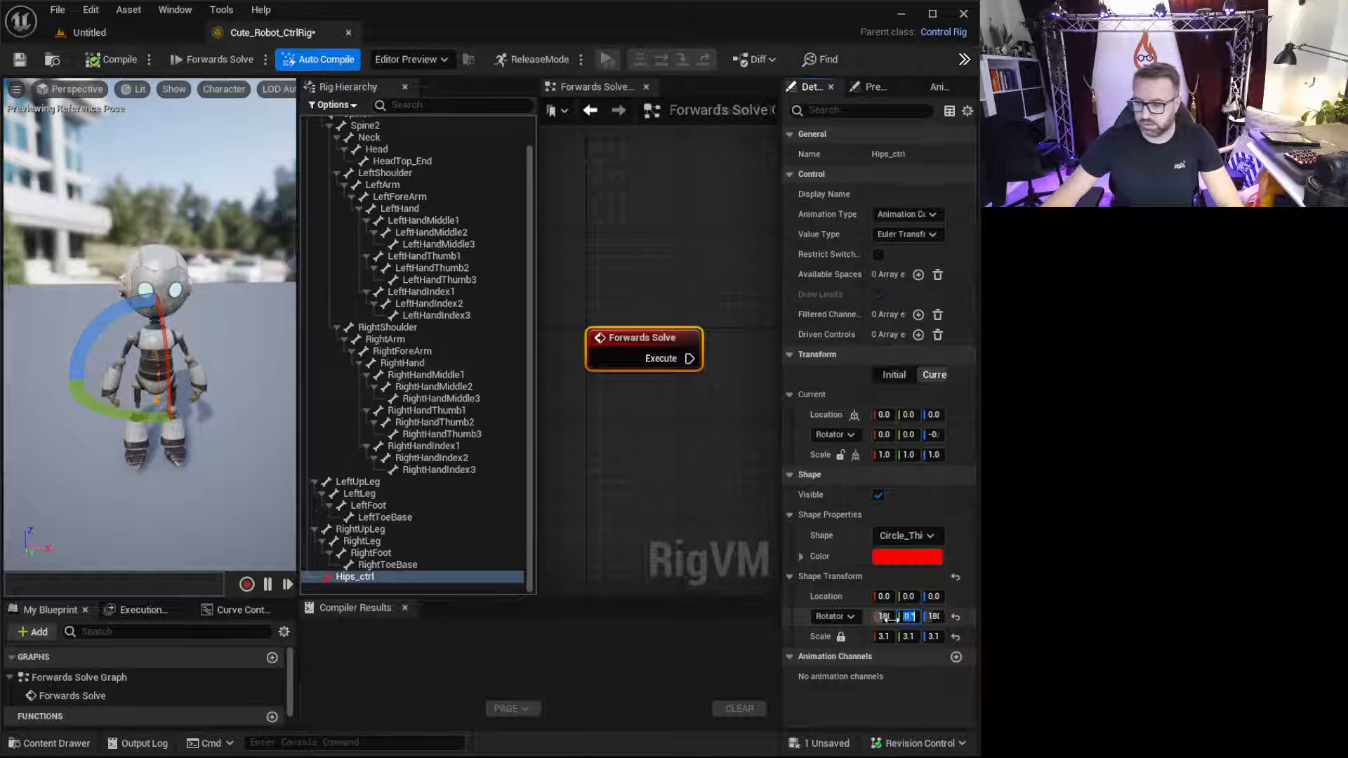
key("Return")
left_click(888, 618)
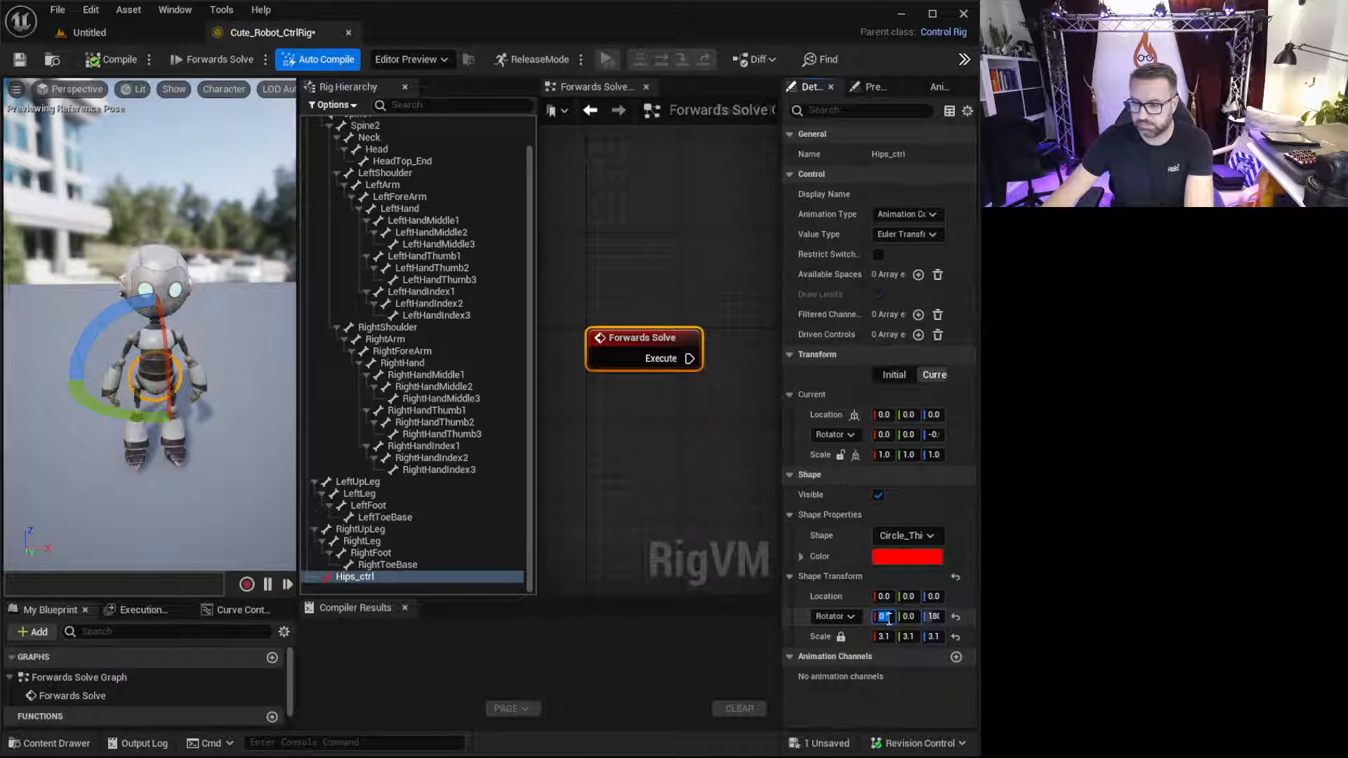
type("0")
key("Return")
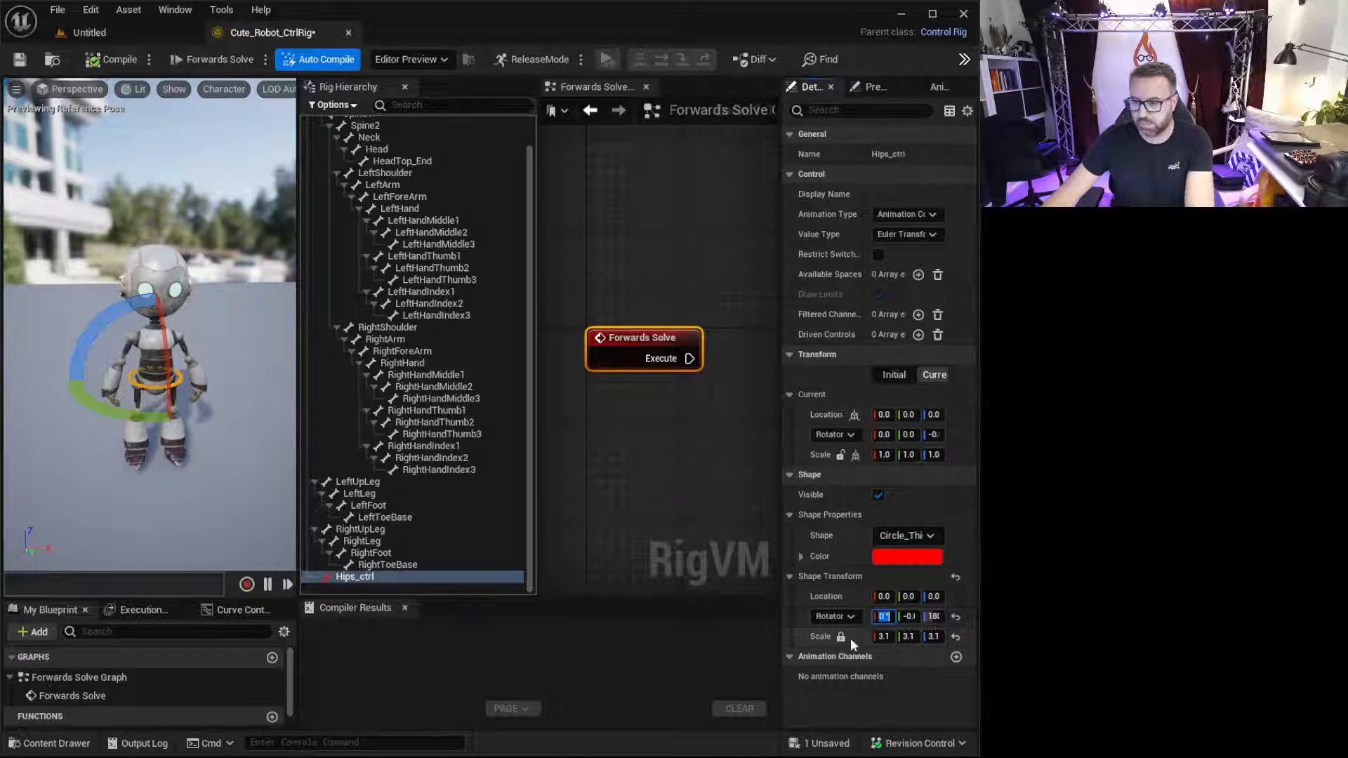
- Enlarge the Hips_ctrl circle uniformly to a shape scale of about 3.557 and check that it can be selected in the preview
left_click_drag(778, 529, 709, 531)
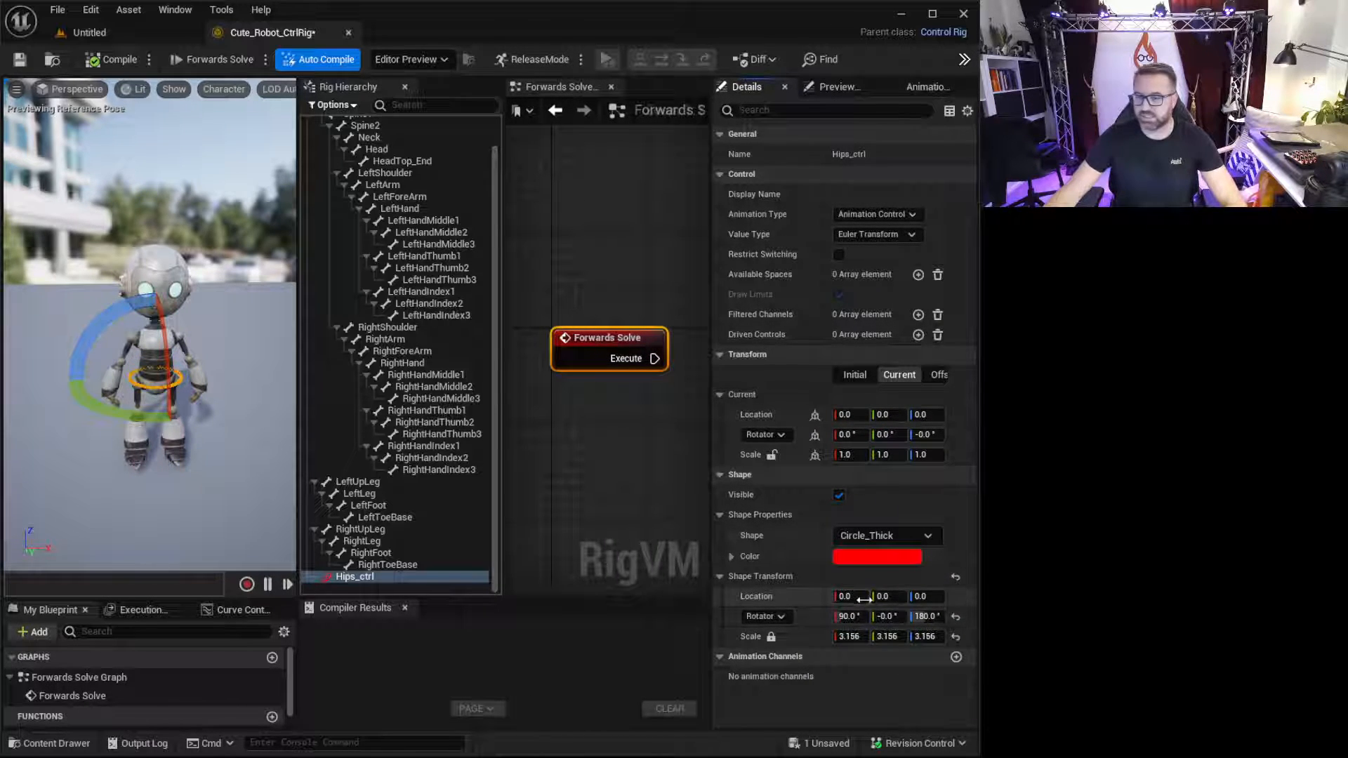
left_click(851, 617)
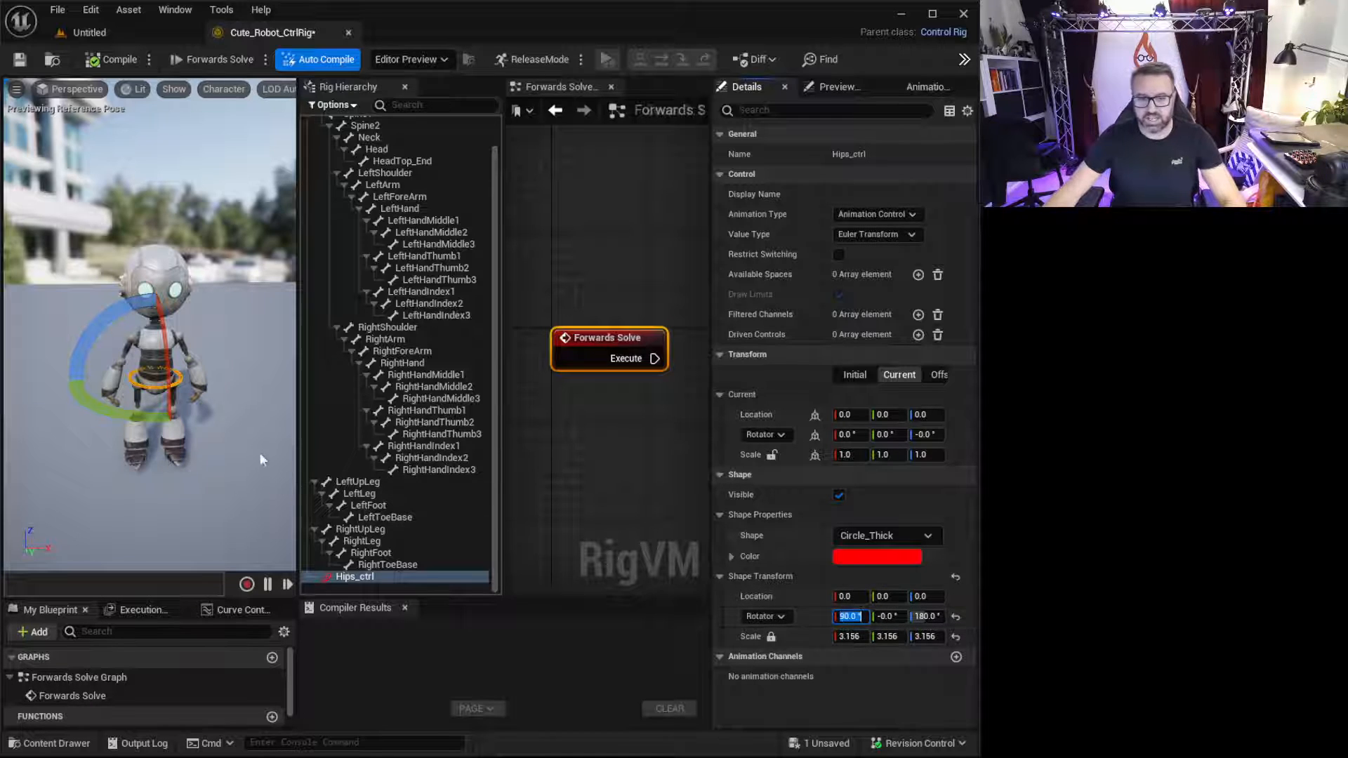
left_click_drag(843, 639, 851, 639)
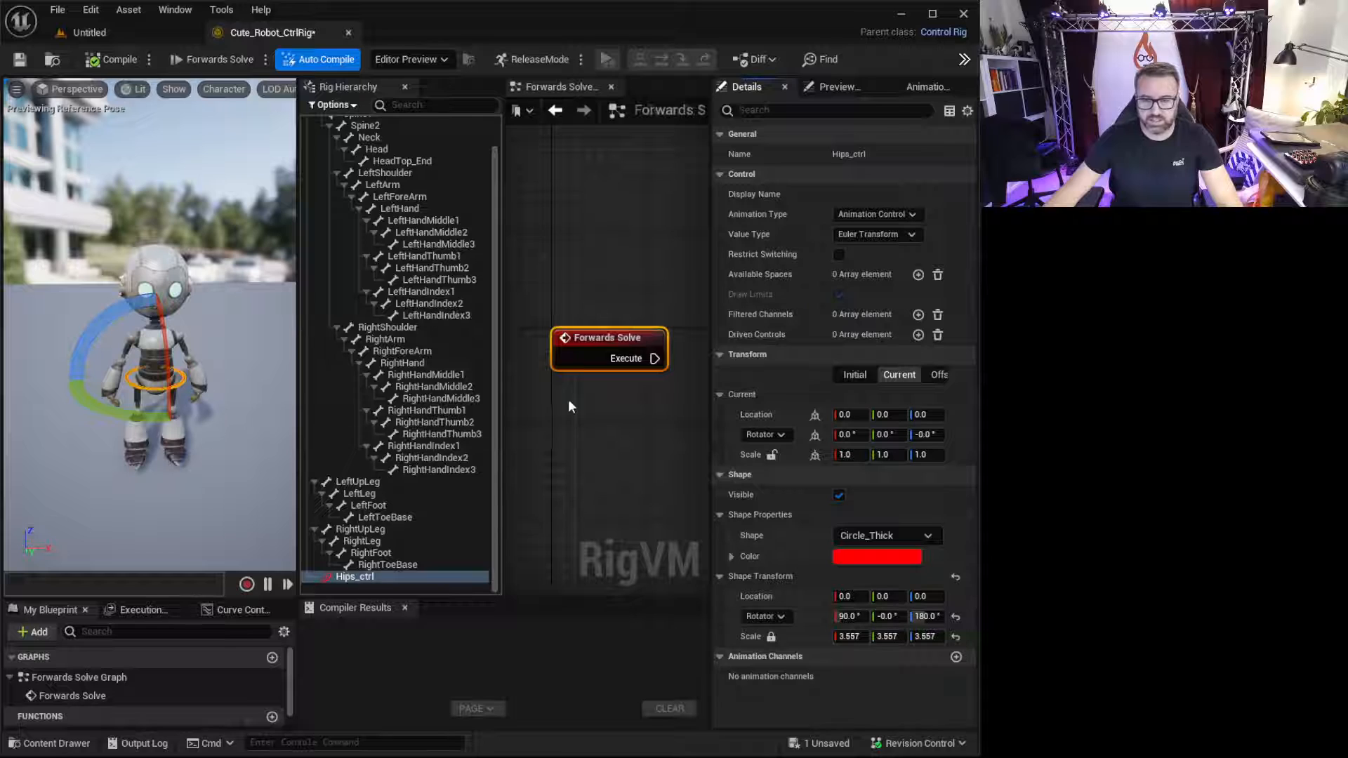
left_click(551, 534)
left_click(230, 418)
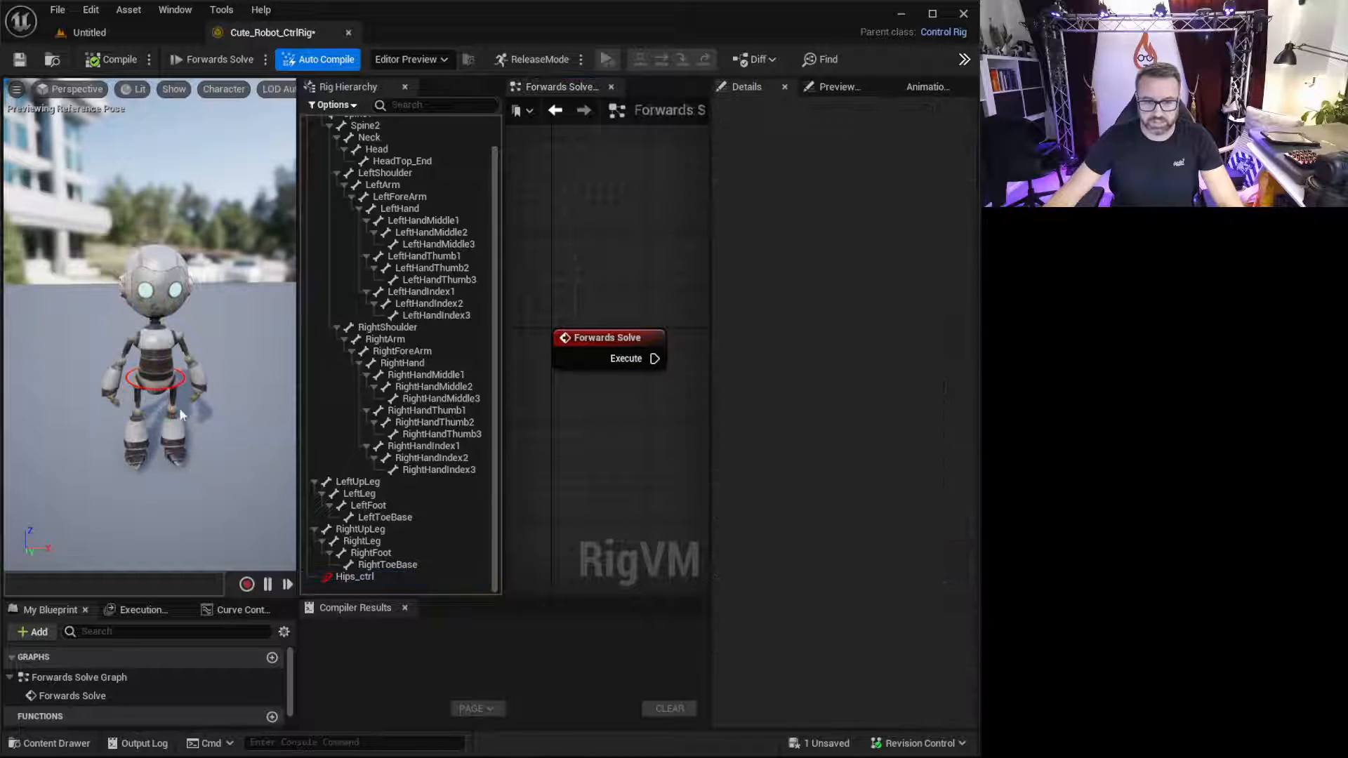
left_click(155, 389)
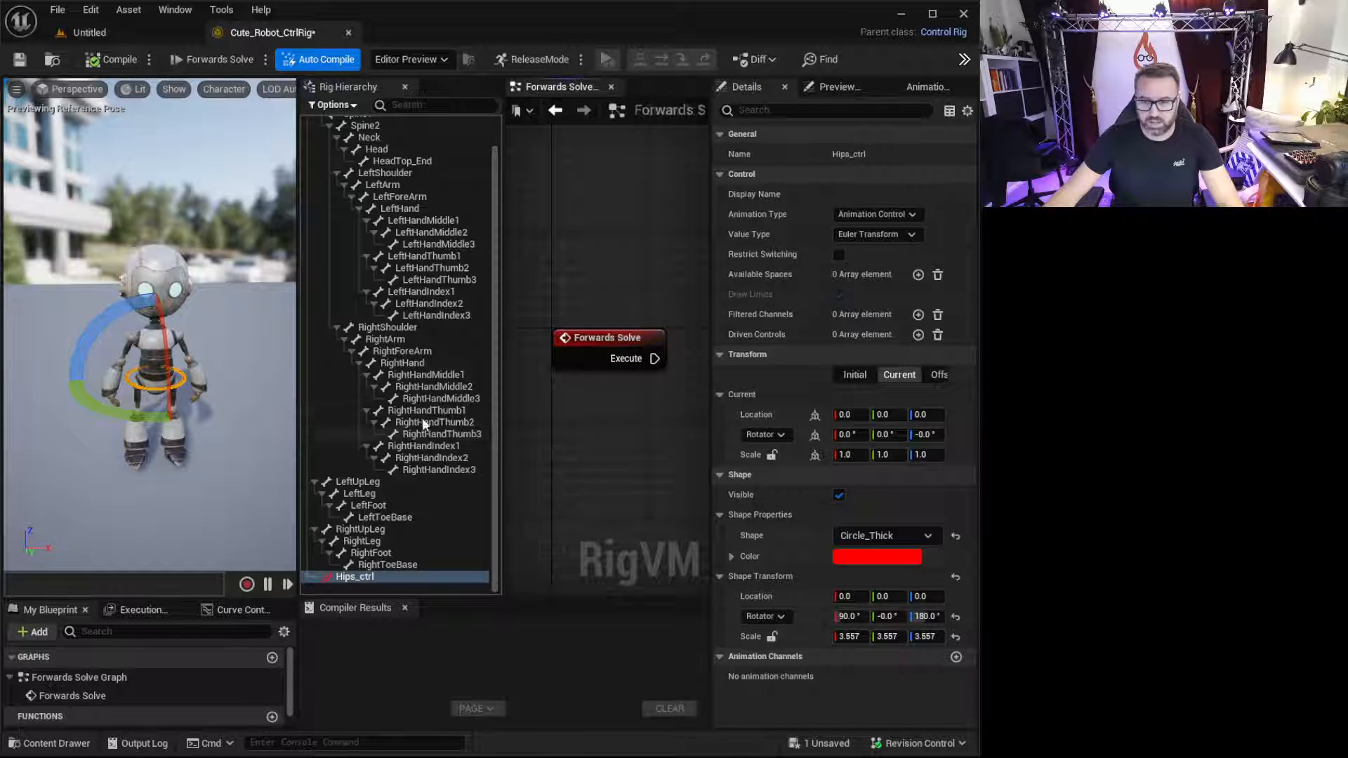
- Add controls for the Spine, Spine1, Spine2 and Neck bones all at once with Add Controls For Selected
scroll(411, 395, "up", 1)
left_click(344, 122)
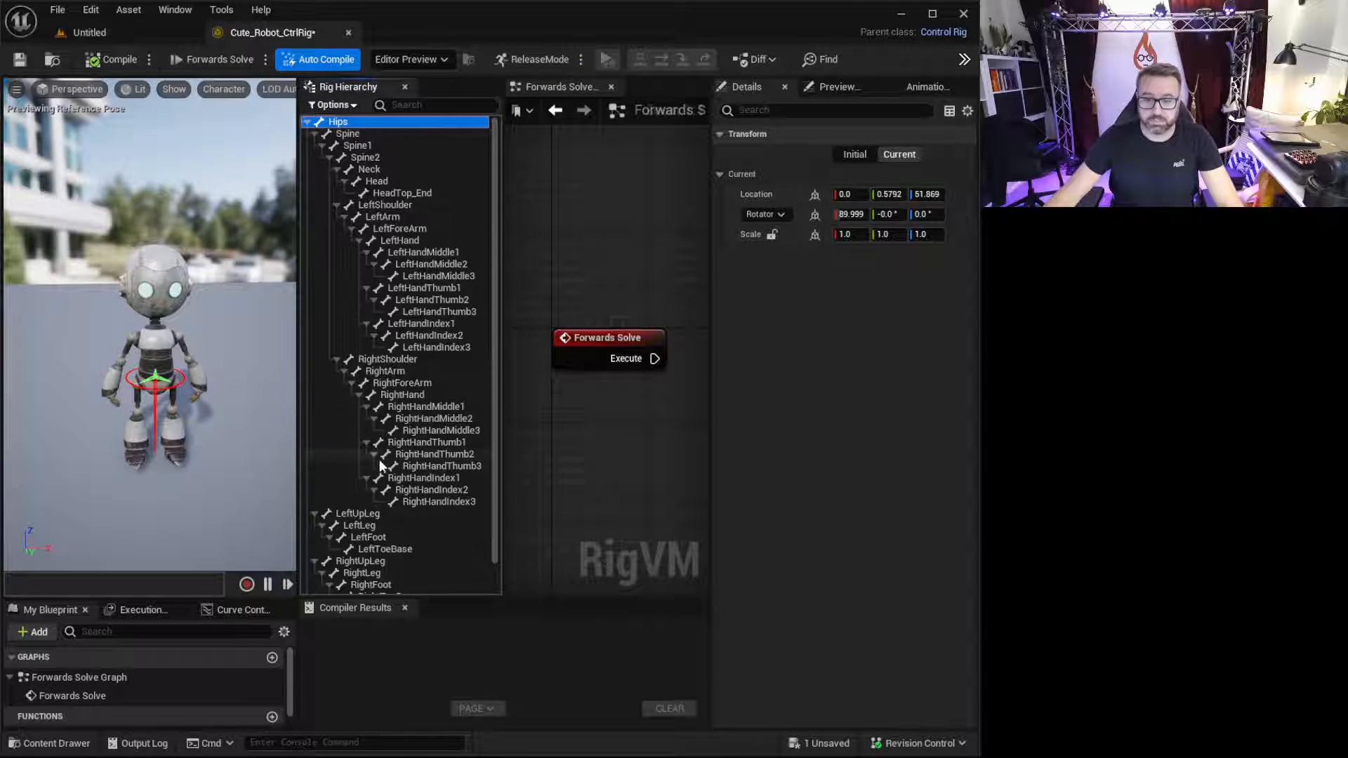
scroll(381, 484, "down", 1)
scroll(397, 316, "up", 1)
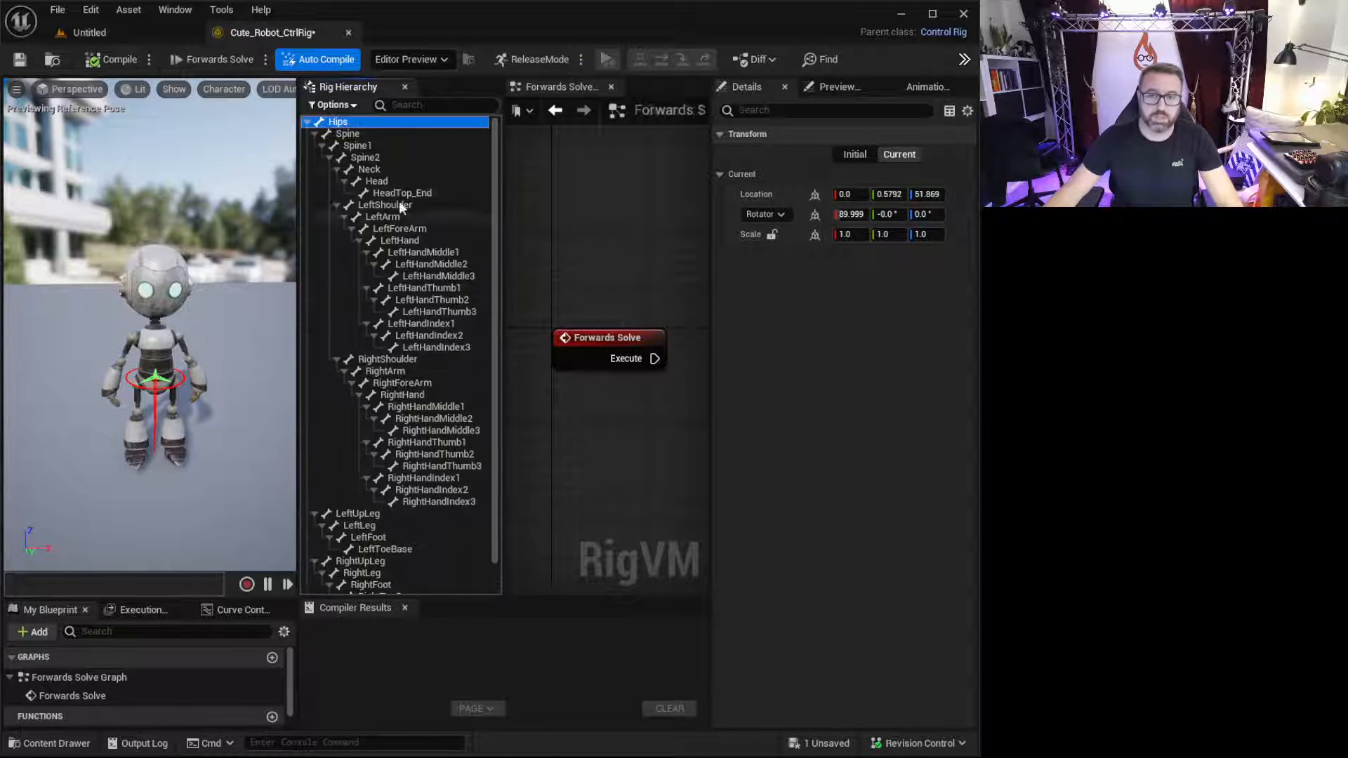
left_click(358, 133)
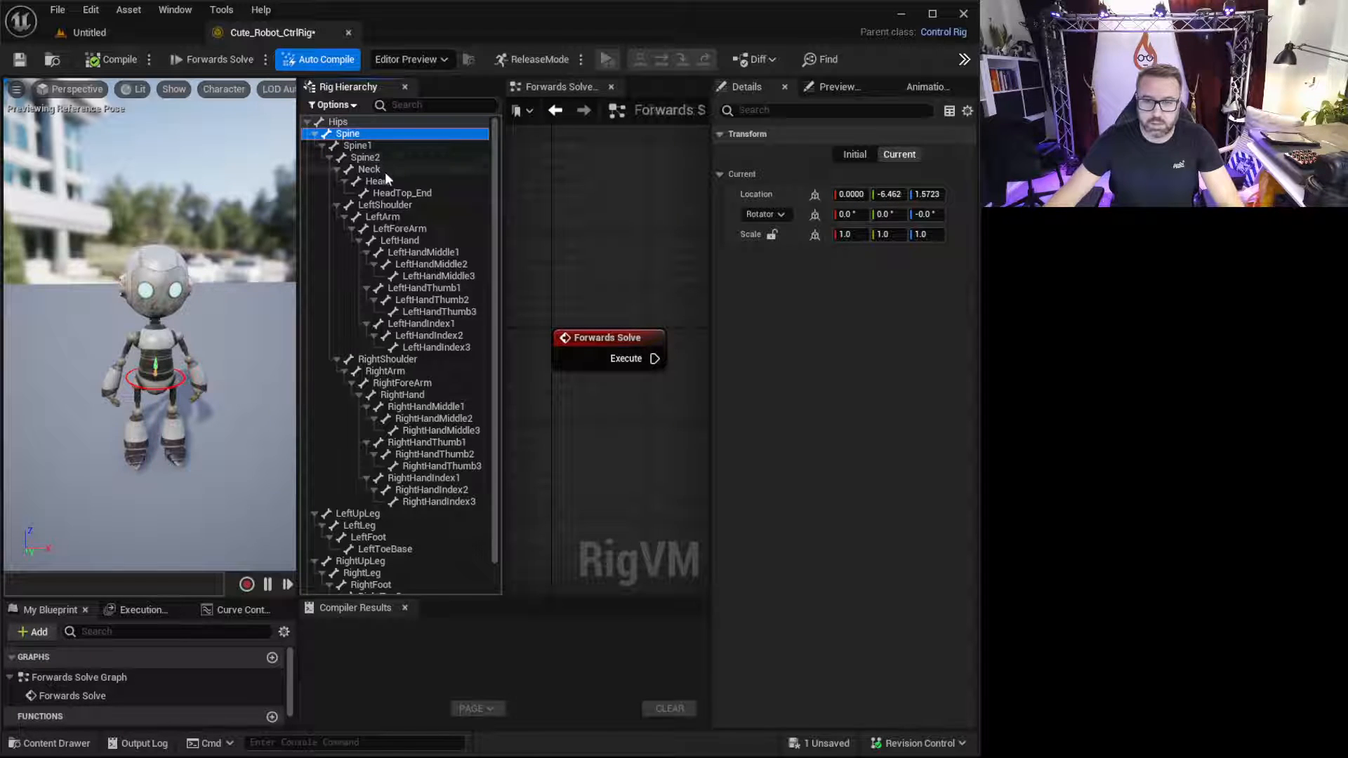
left_click(380, 169, "shift")
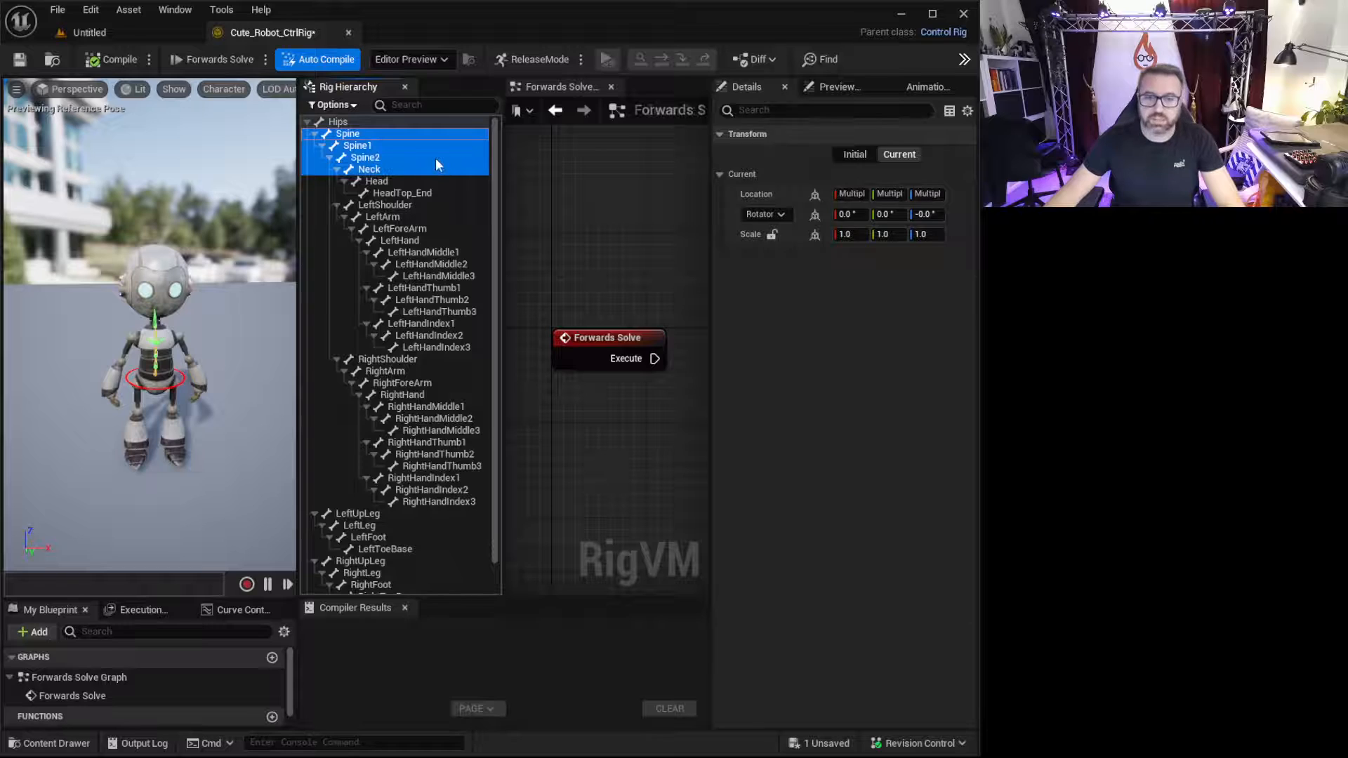
right_click(366, 140)
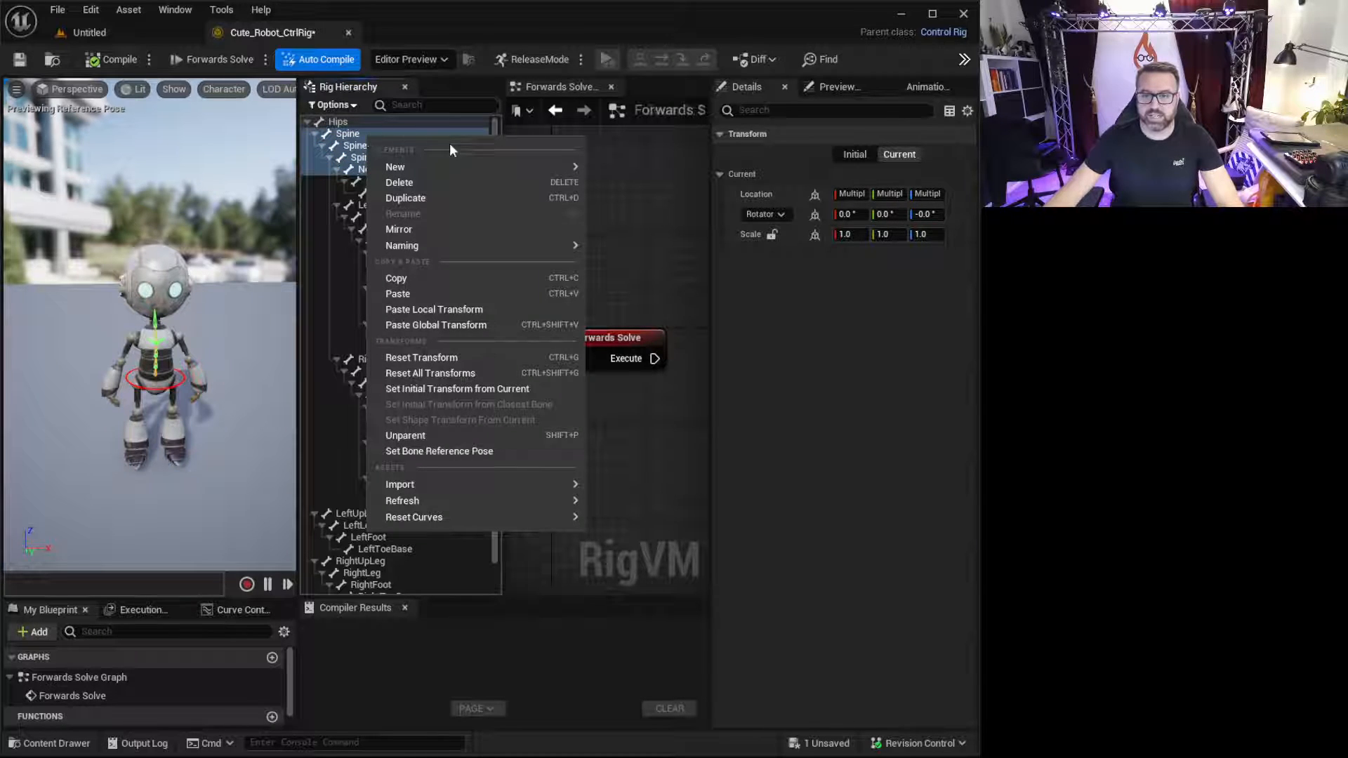
mouse_move(461, 164)
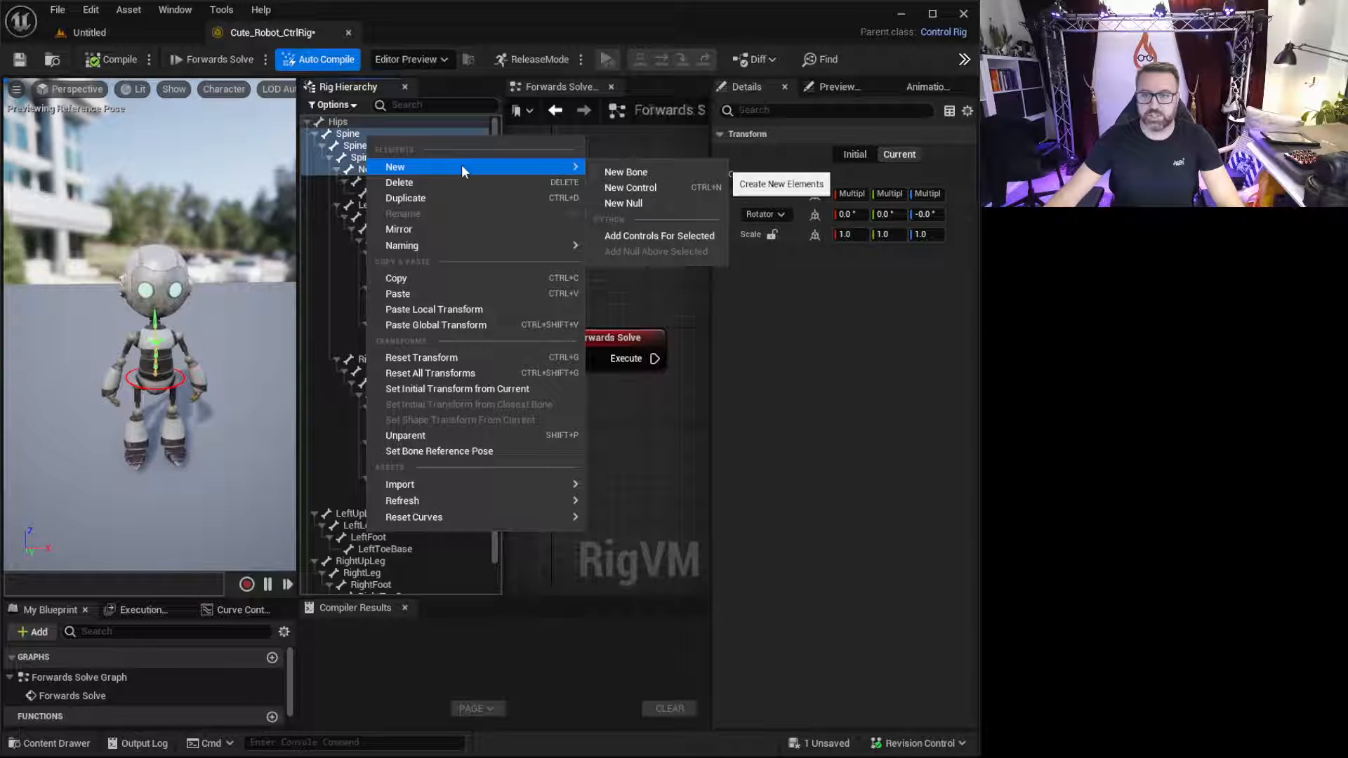
left_click(673, 236)
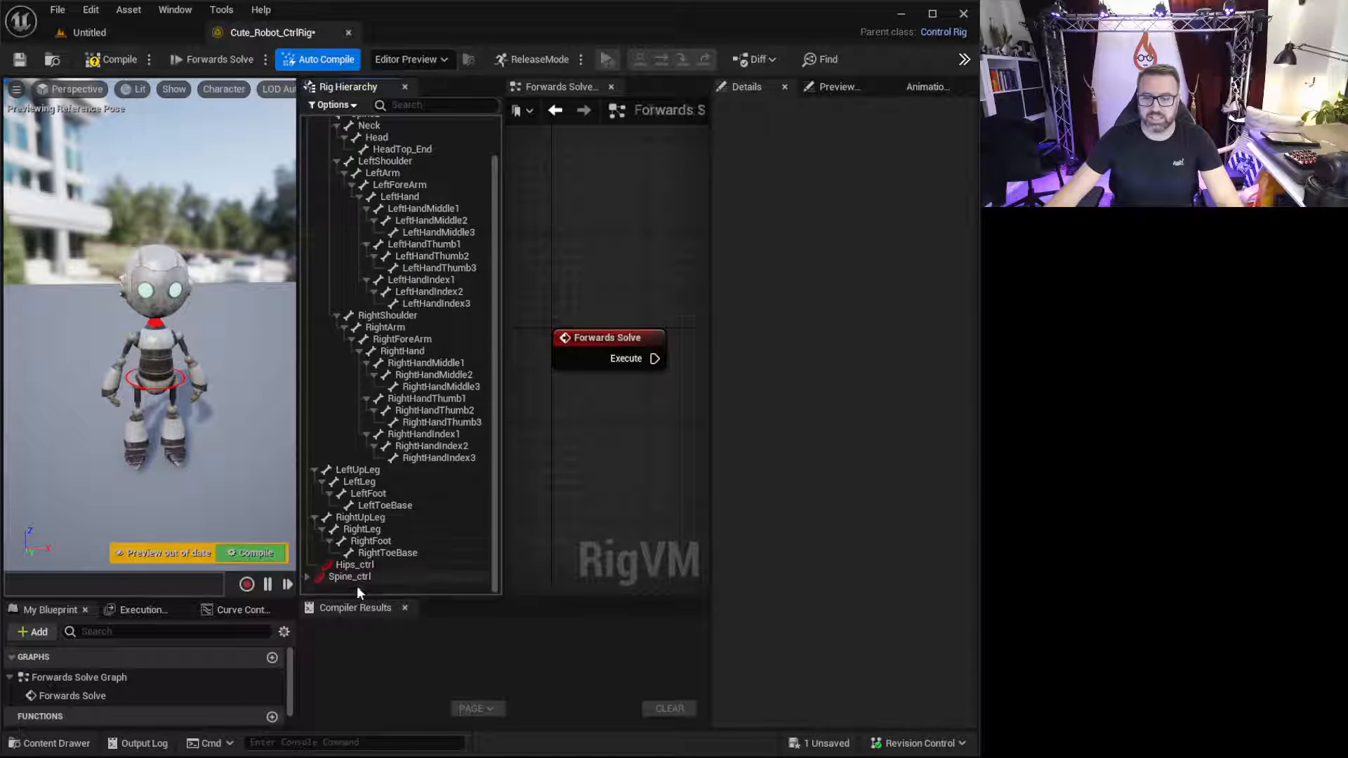
- Try adding a single new control on the Spine bone, and delete that control
scroll(416, 304, "up", 2)
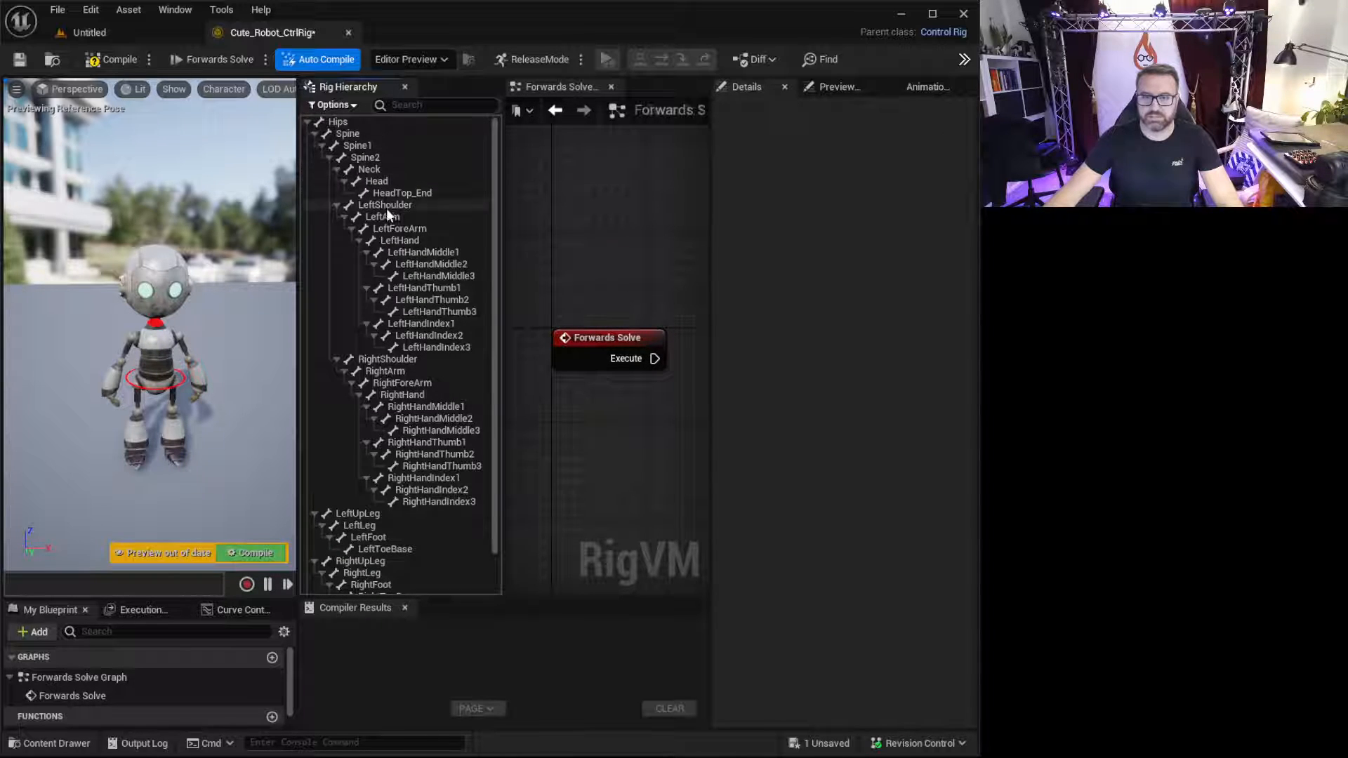
left_click(361, 132)
right_click(370, 133)
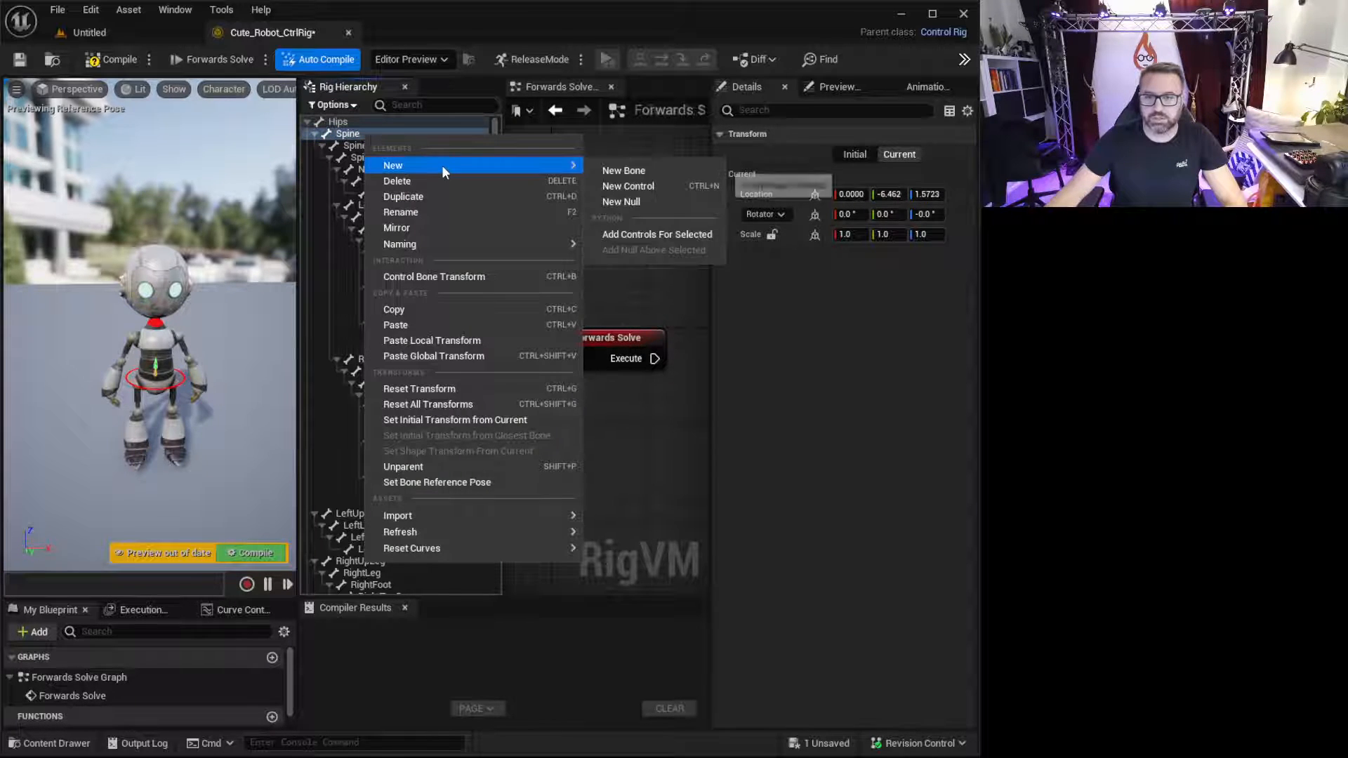
left_click(660, 186)
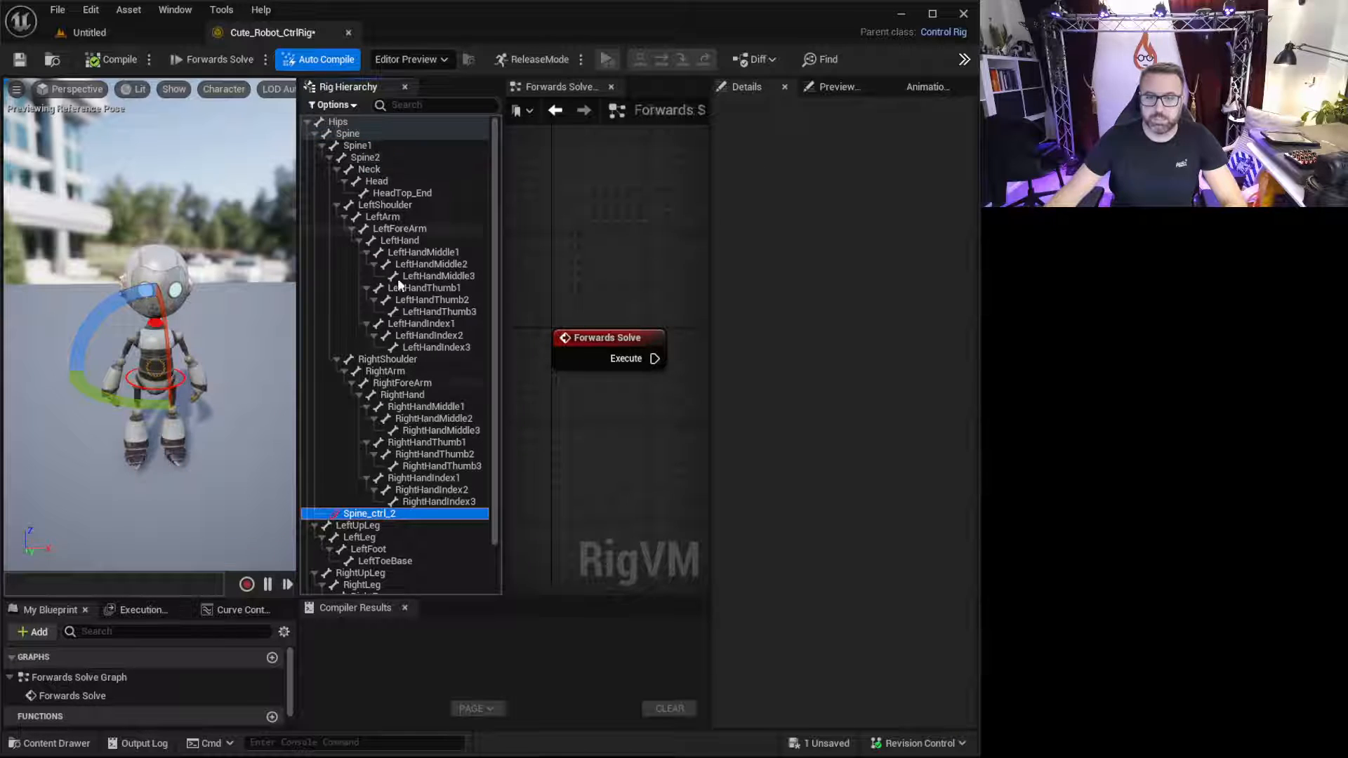
left_click(425, 500)
left_click(403, 515)
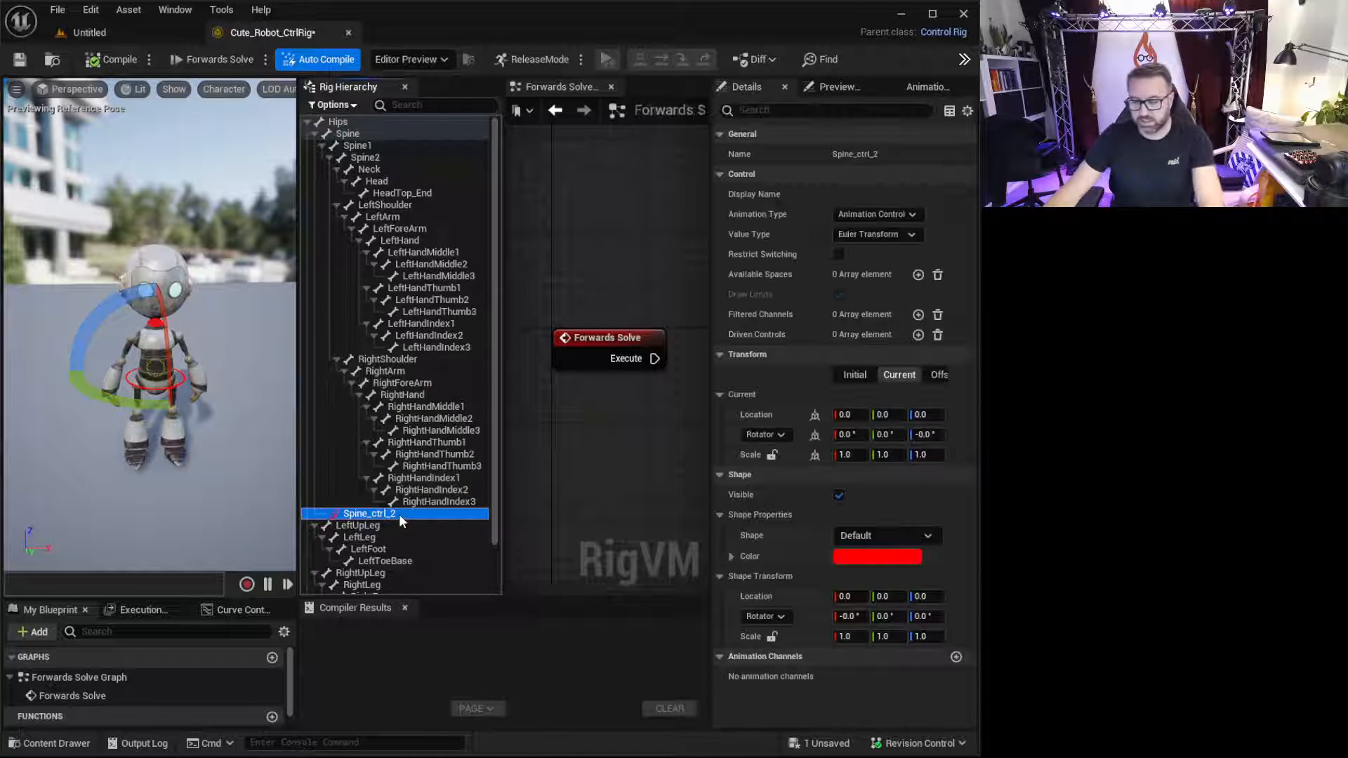
key("Delete")
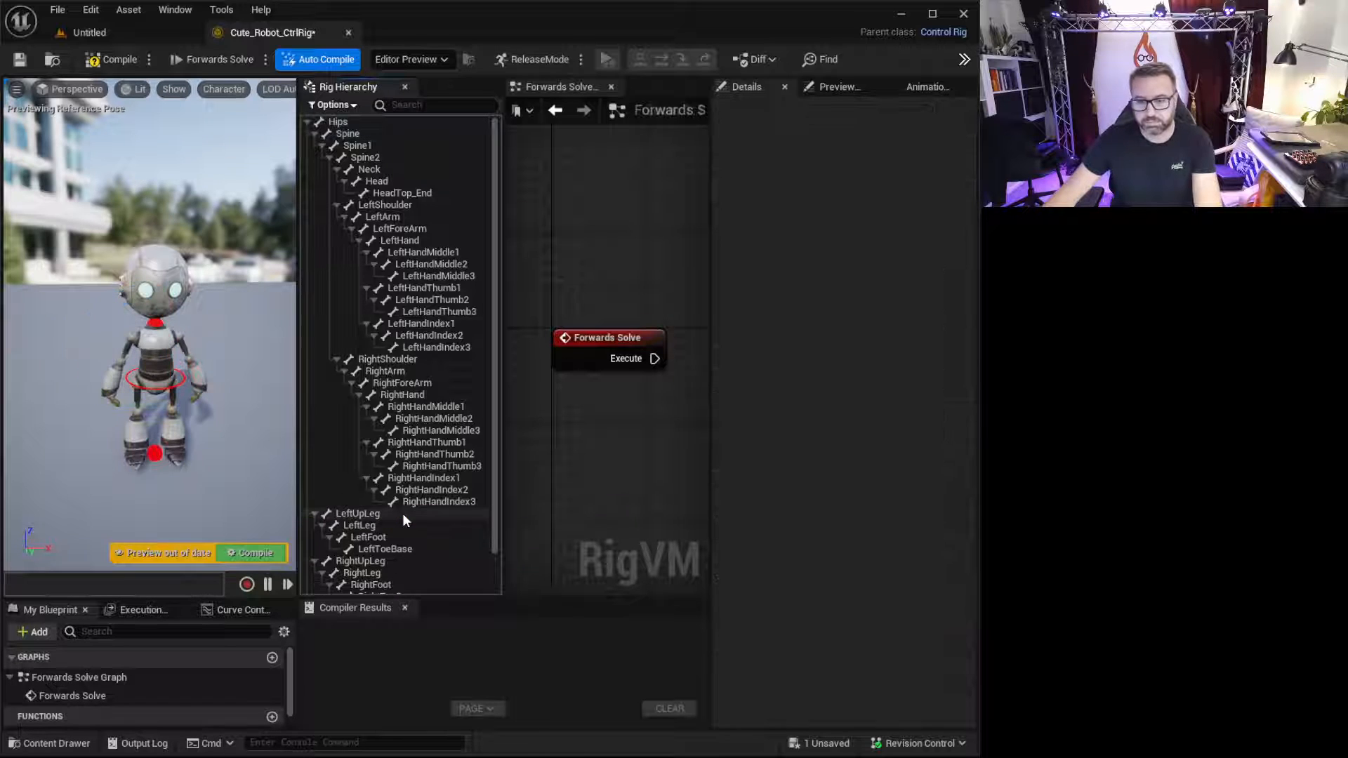
- Expand the Spine_ctrl chain and parent Spine_ctrl, Spine1_ctrl, Spine2_ctrl and Neck_ctrl under Hips_ctrl
scroll(410, 444, "down", 1)
left_click(349, 577)
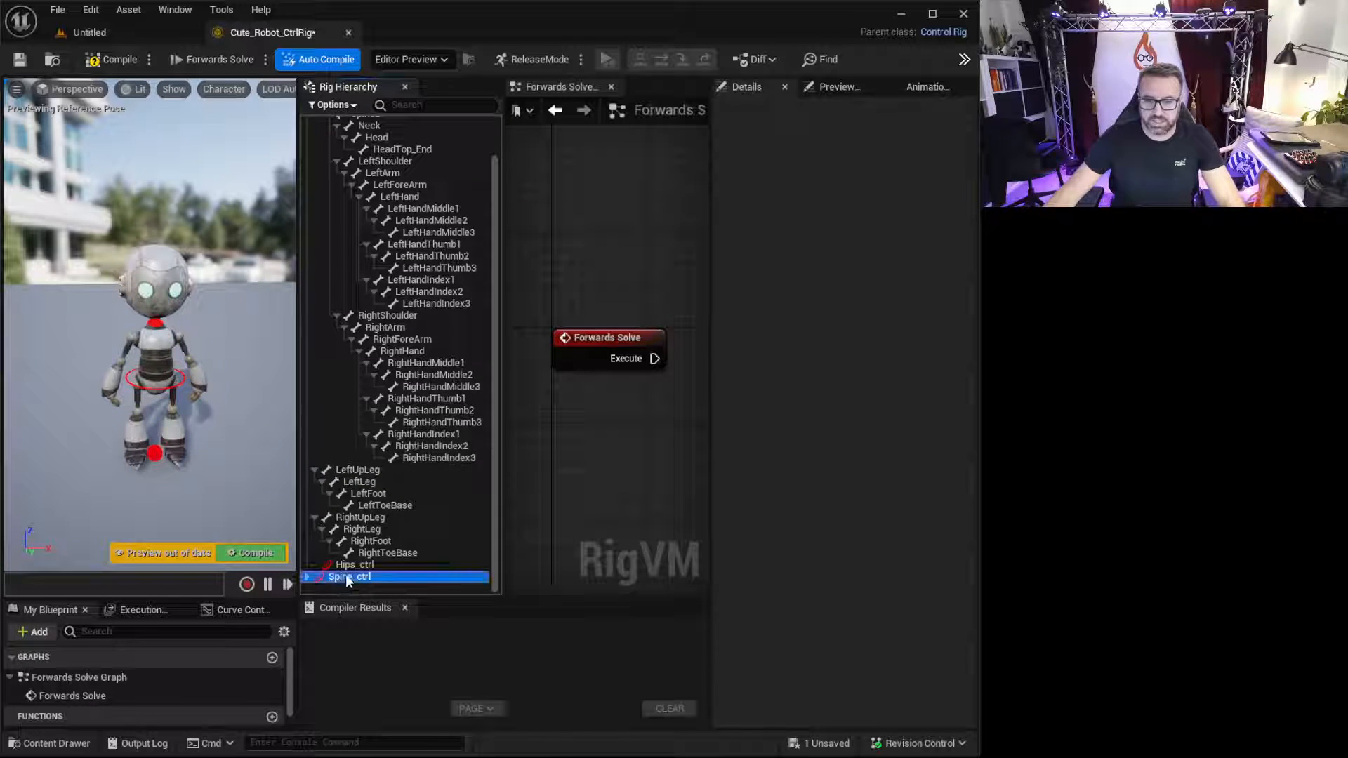
left_click(307, 576)
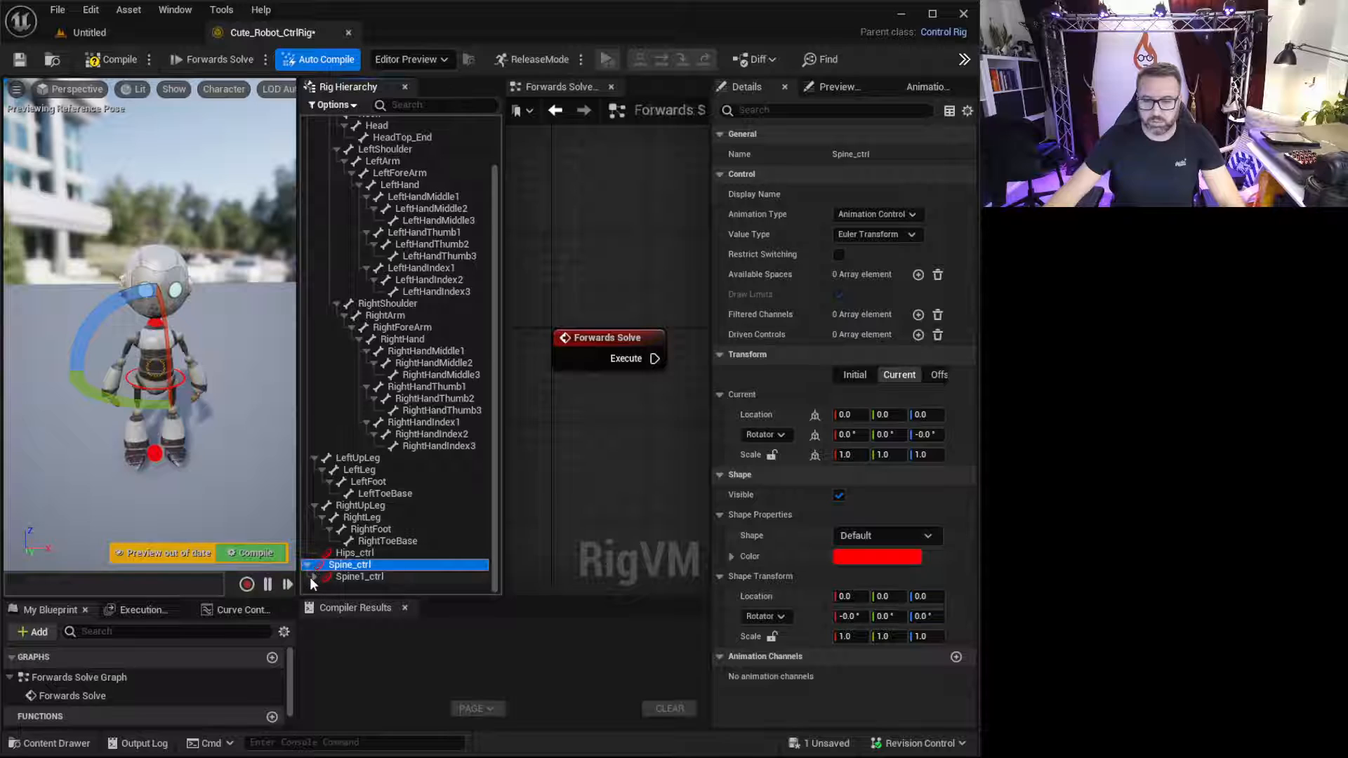
left_click(314, 577)
left_click(322, 577)
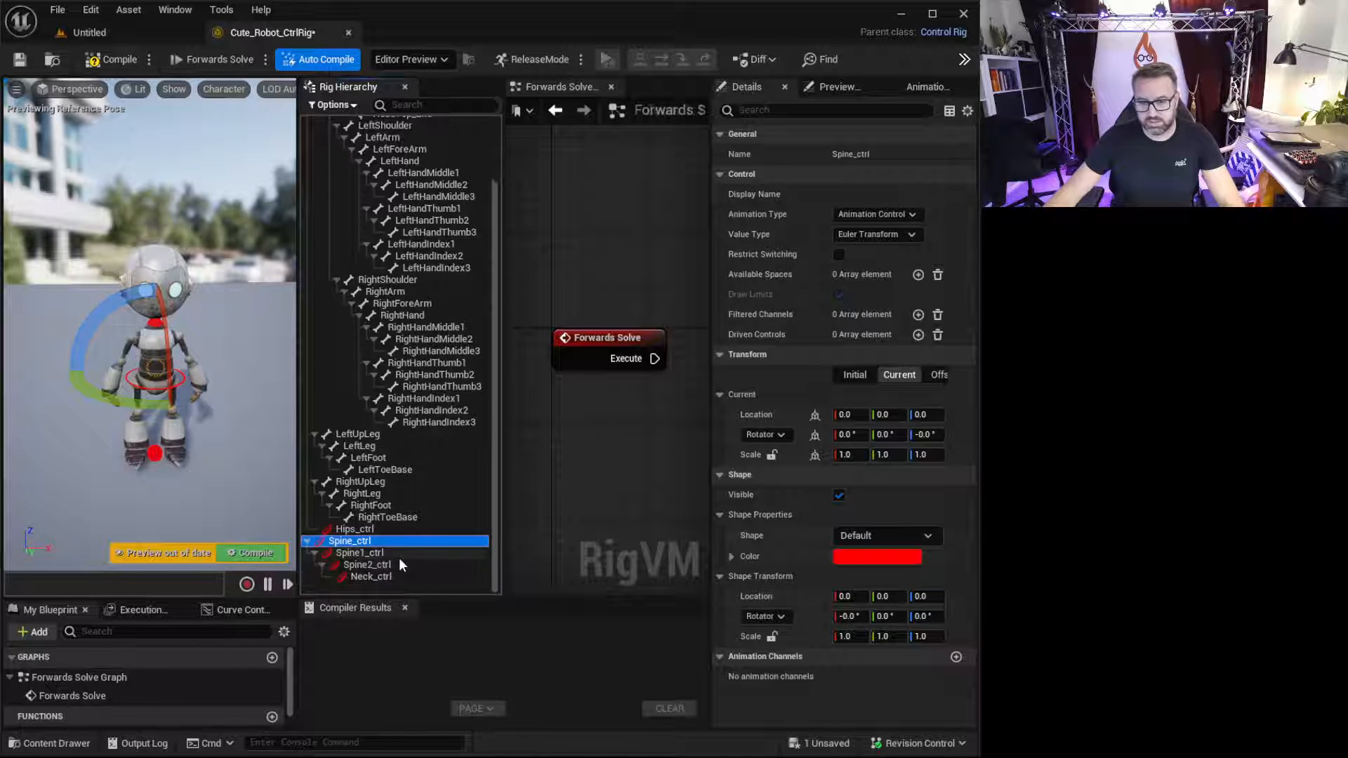
left_click(371, 576, "shift")
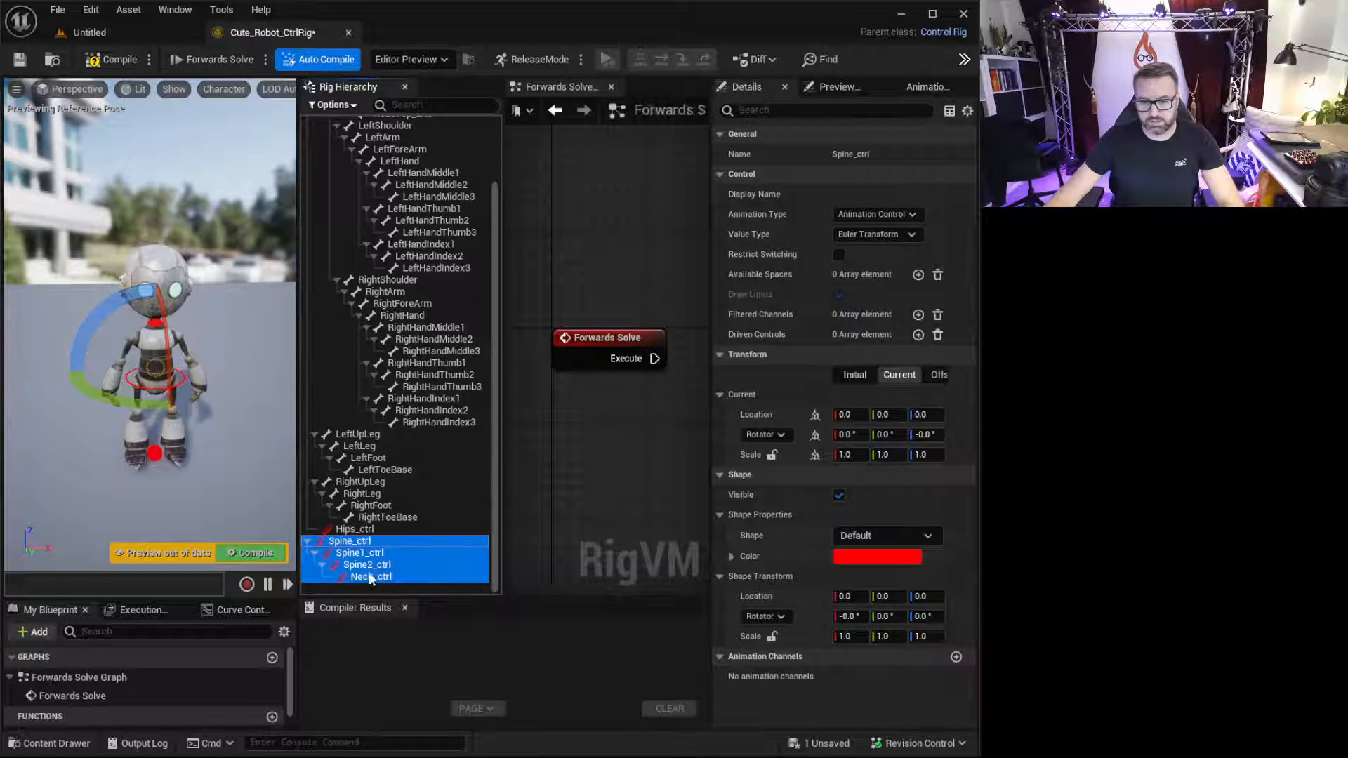
left_click_drag(369, 571, 362, 534)
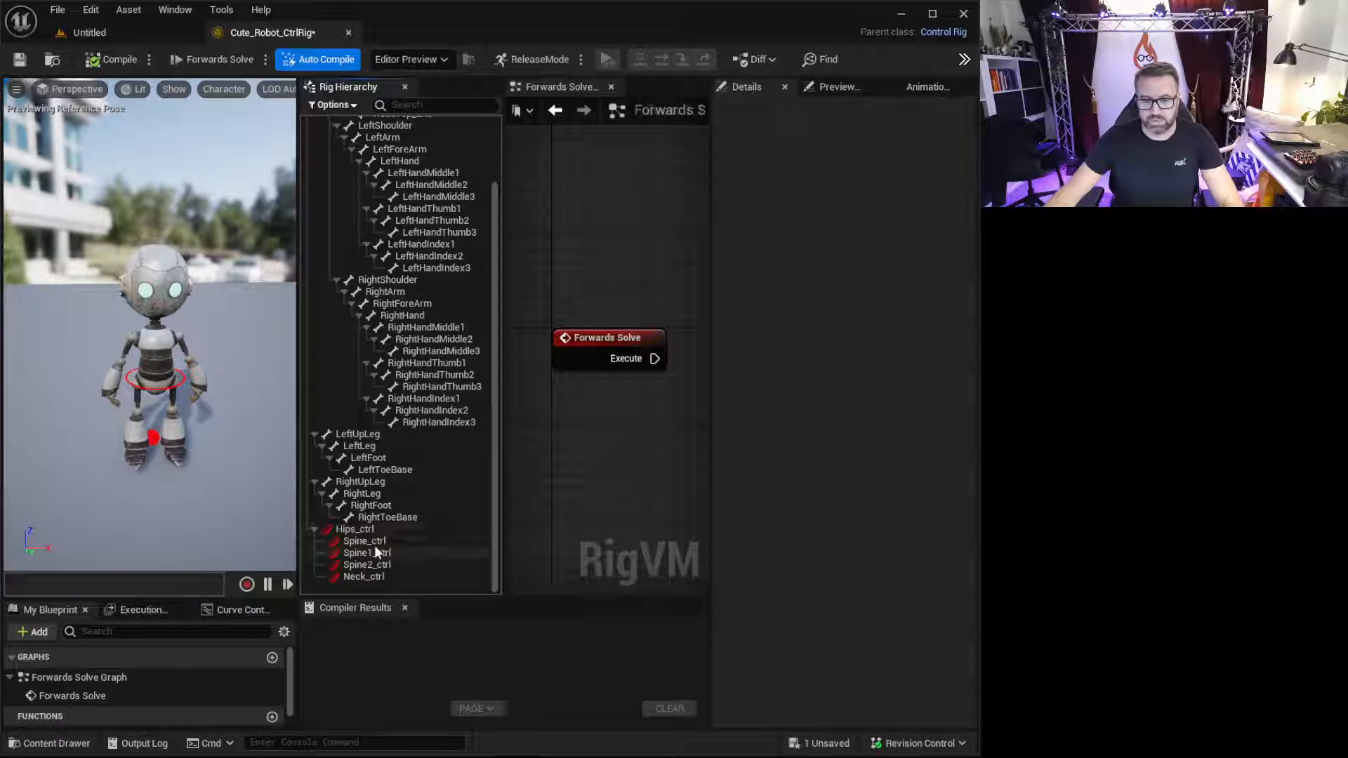
- Select Spine_ctrl, view the robot up close, and set bone drawing in the preview to All Hierarchy
left_click(372, 542)
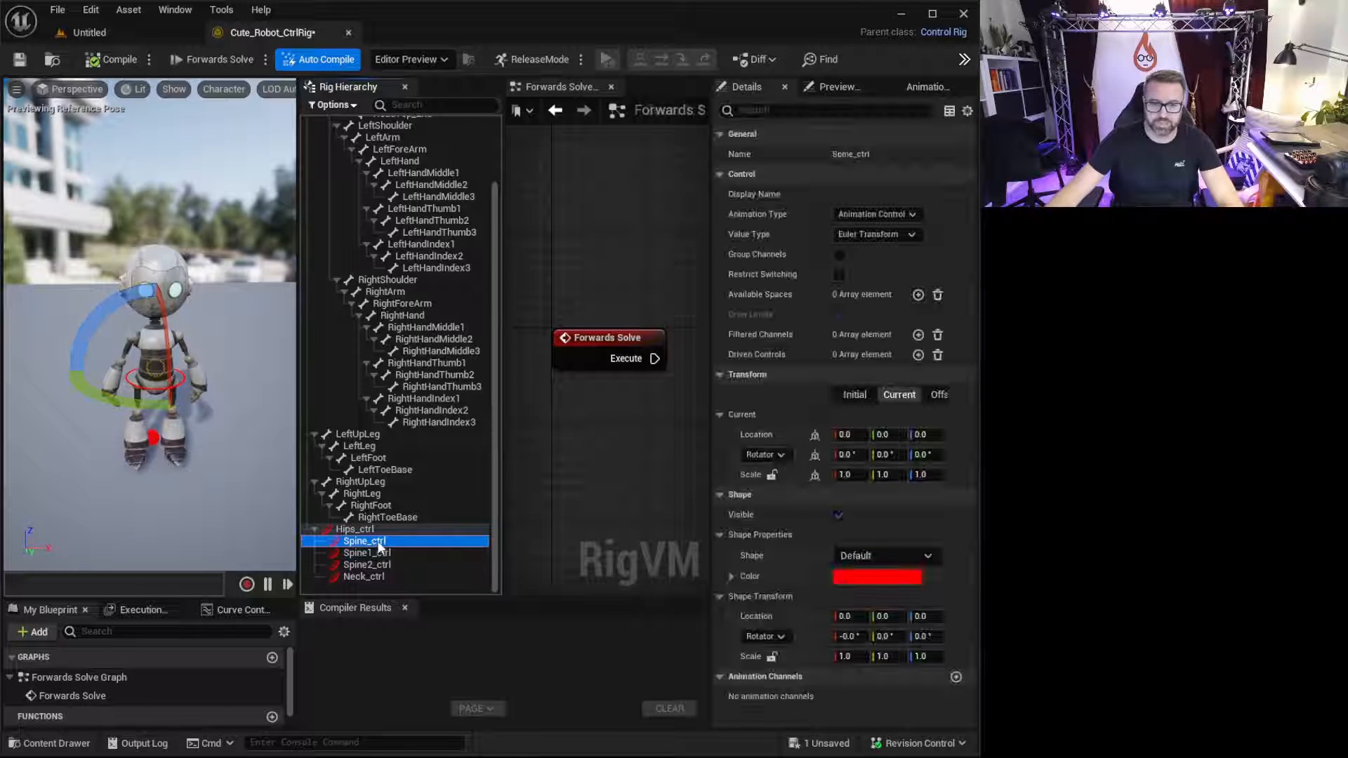
right_click_drag(151, 323, 92, 242)
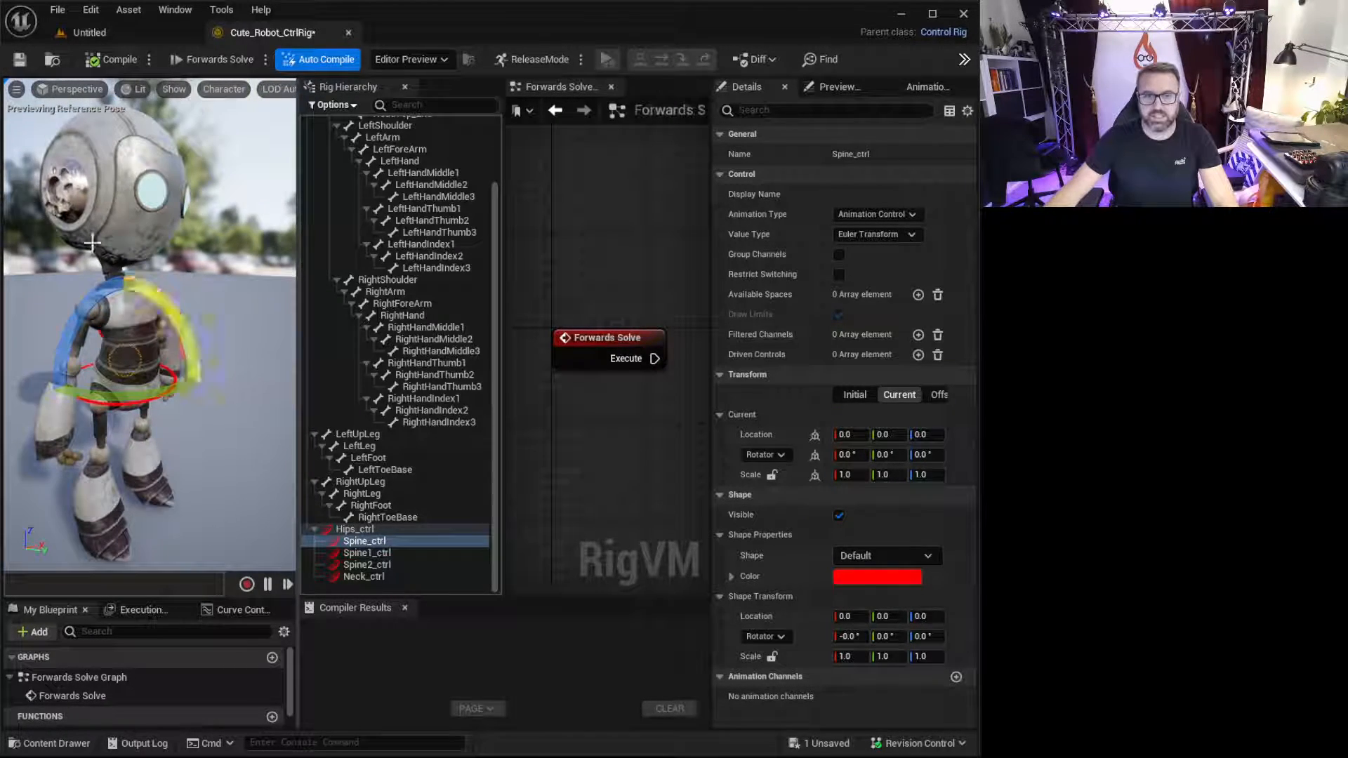
left_click(174, 88)
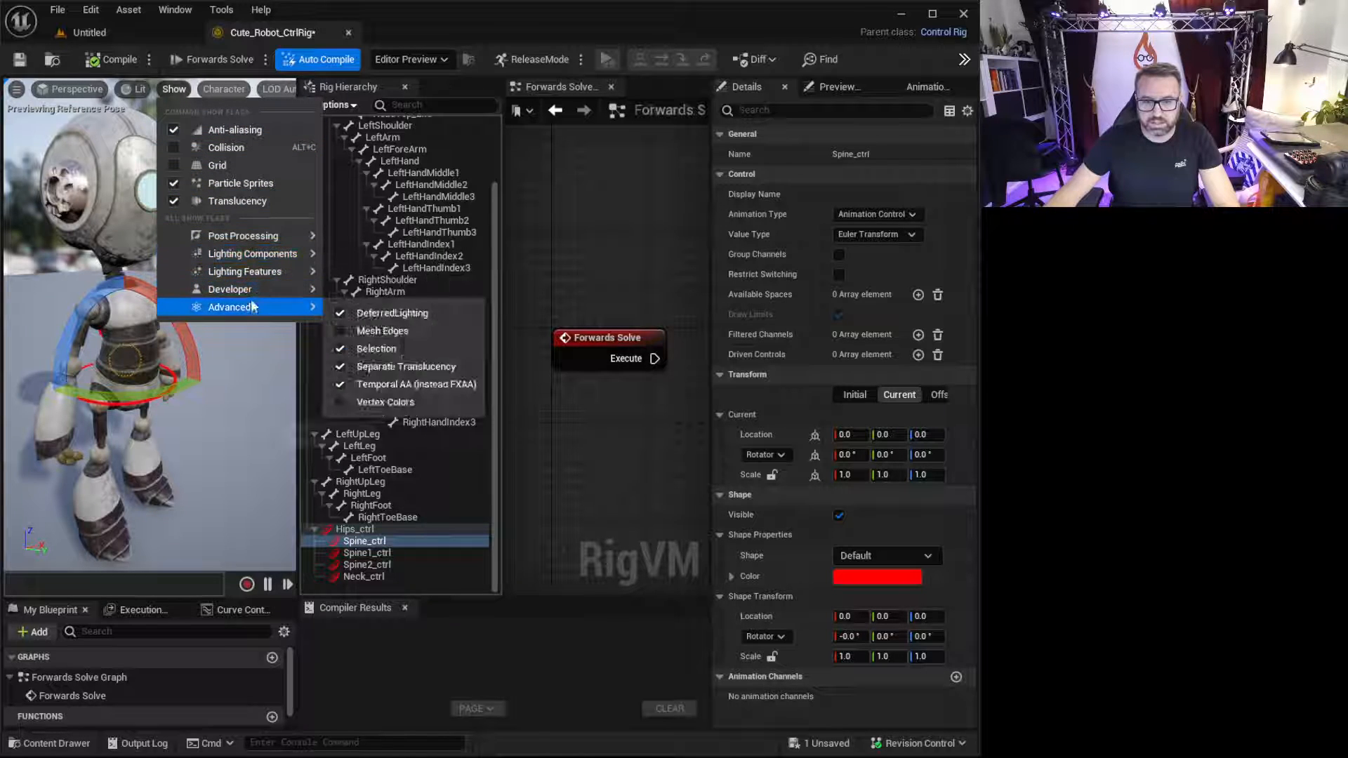
left_click(234, 90)
mouse_move(250, 162)
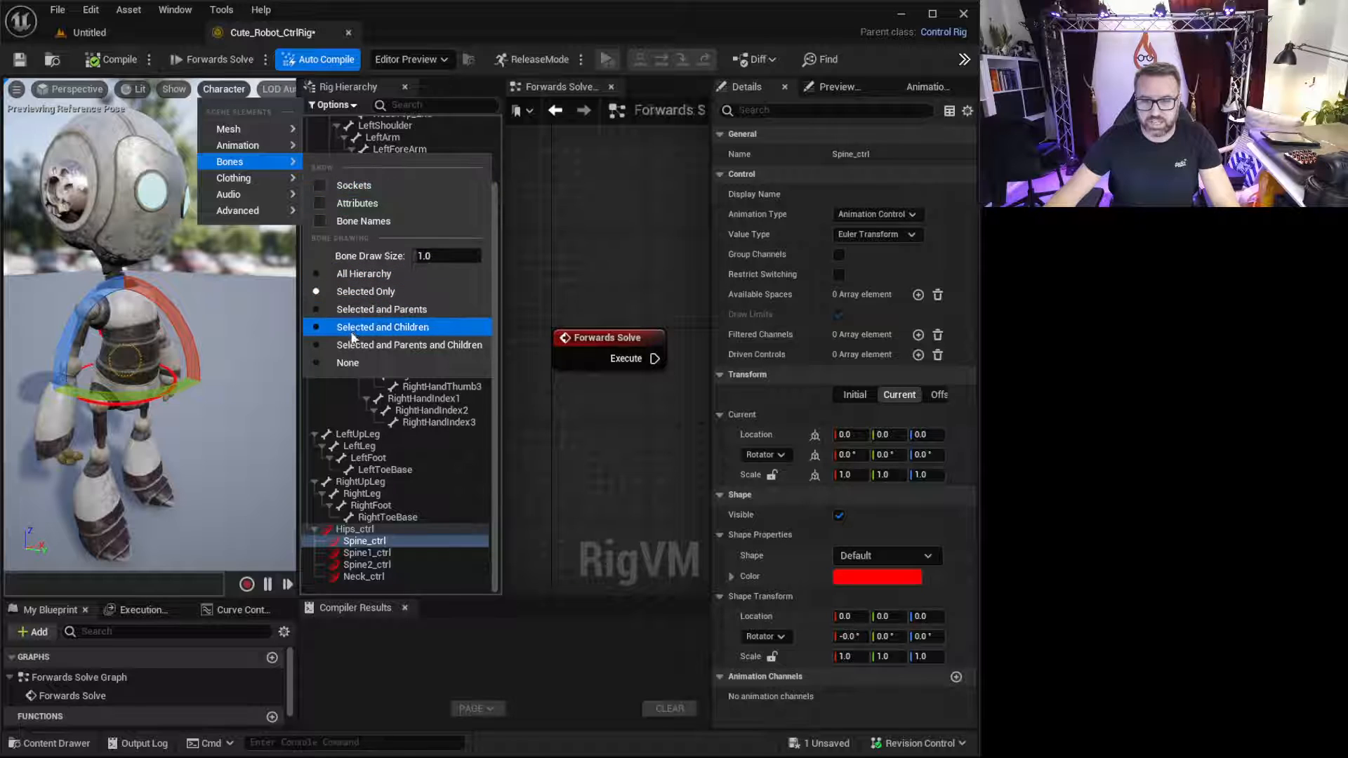
left_click(335, 273)
- Select Spine1_ctrl in the preview and examine its placement relative to the robot's spine bones
right_click_drag(119, 346, 49, 349)
mouse_move(49, 349)
left_mouse_down("alt")
mouse_move(98, 349)
mouse_move(57, 347)
left_mouse_up("alt")
left_click(77, 469)
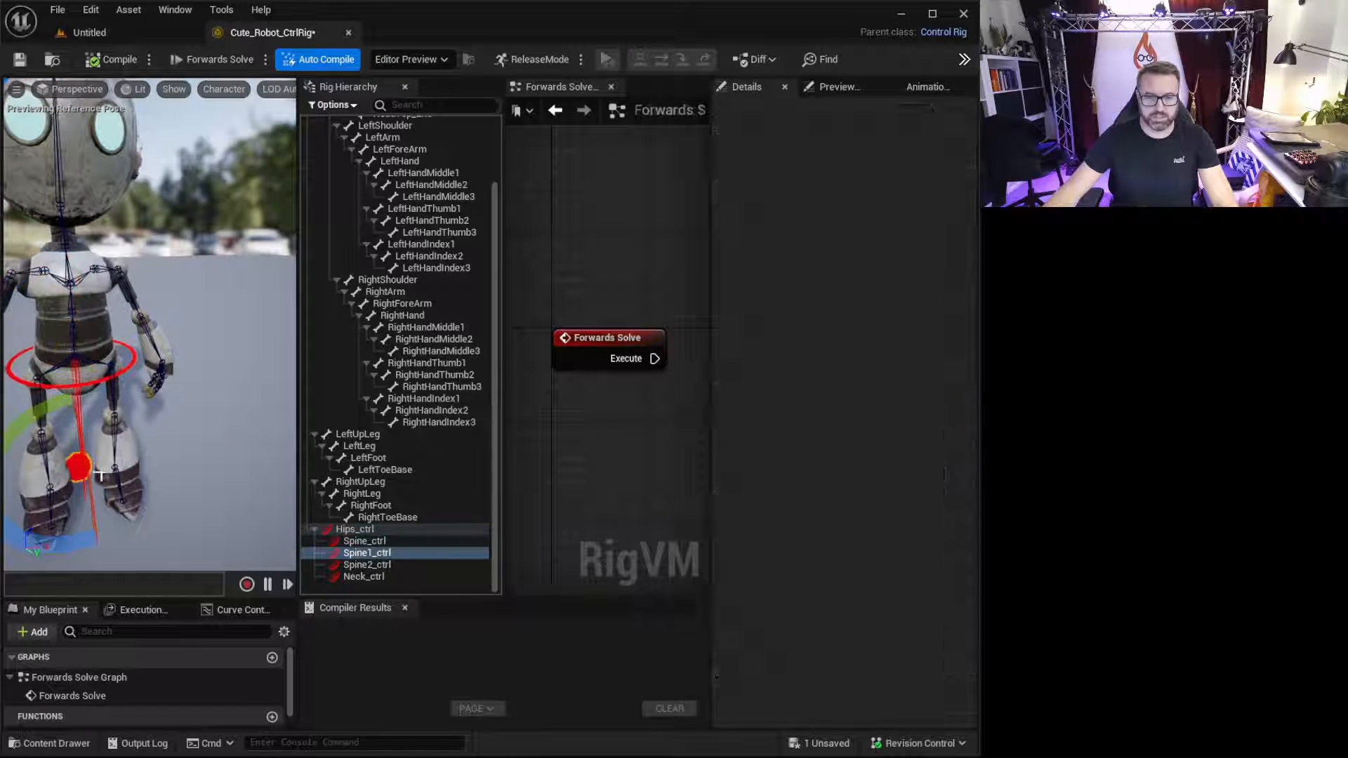
left_click_drag(140, 475, 181, 456, "alt")
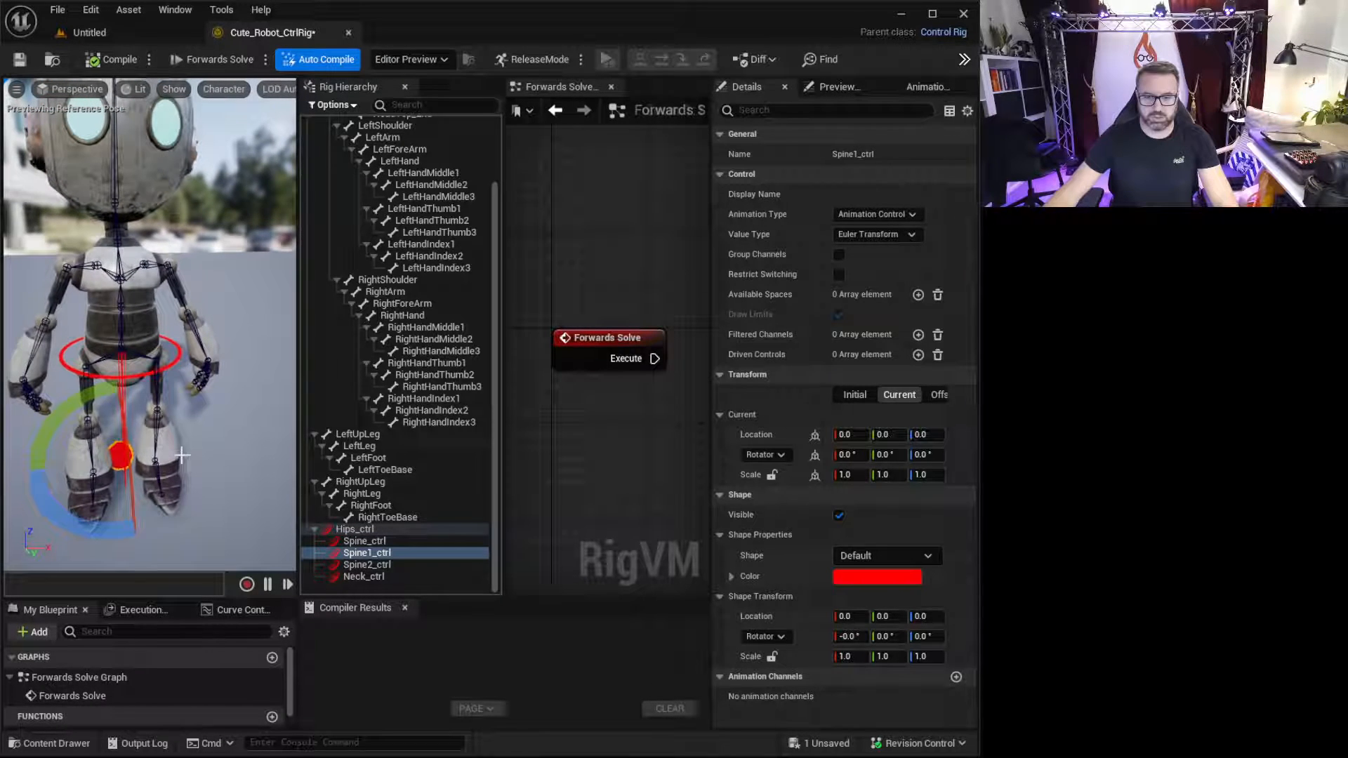
- Select each child control of Hips_ctrl in turn and examine its placement on the robot, ending with Spine_ctrl selected
left_click(356, 564)
left_click(364, 577)
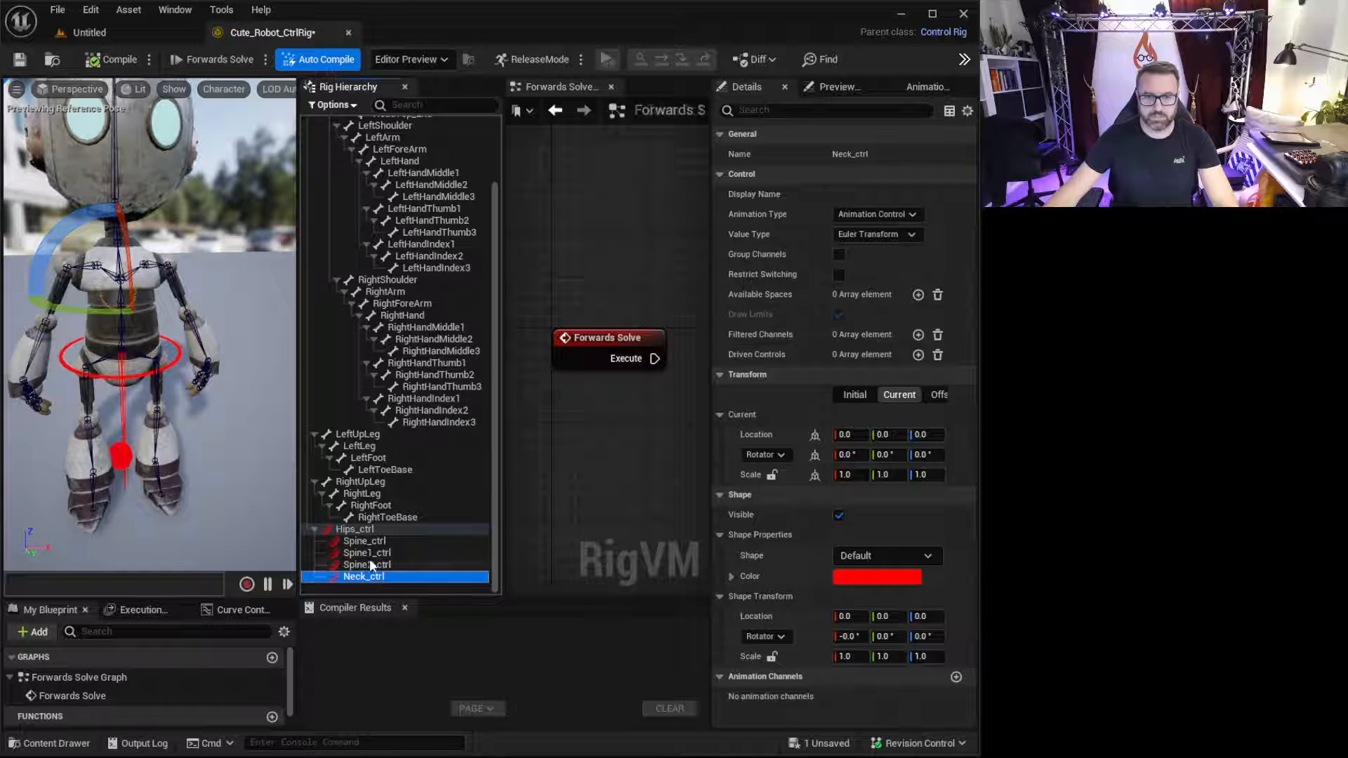
left_click(368, 554)
left_click(368, 540)
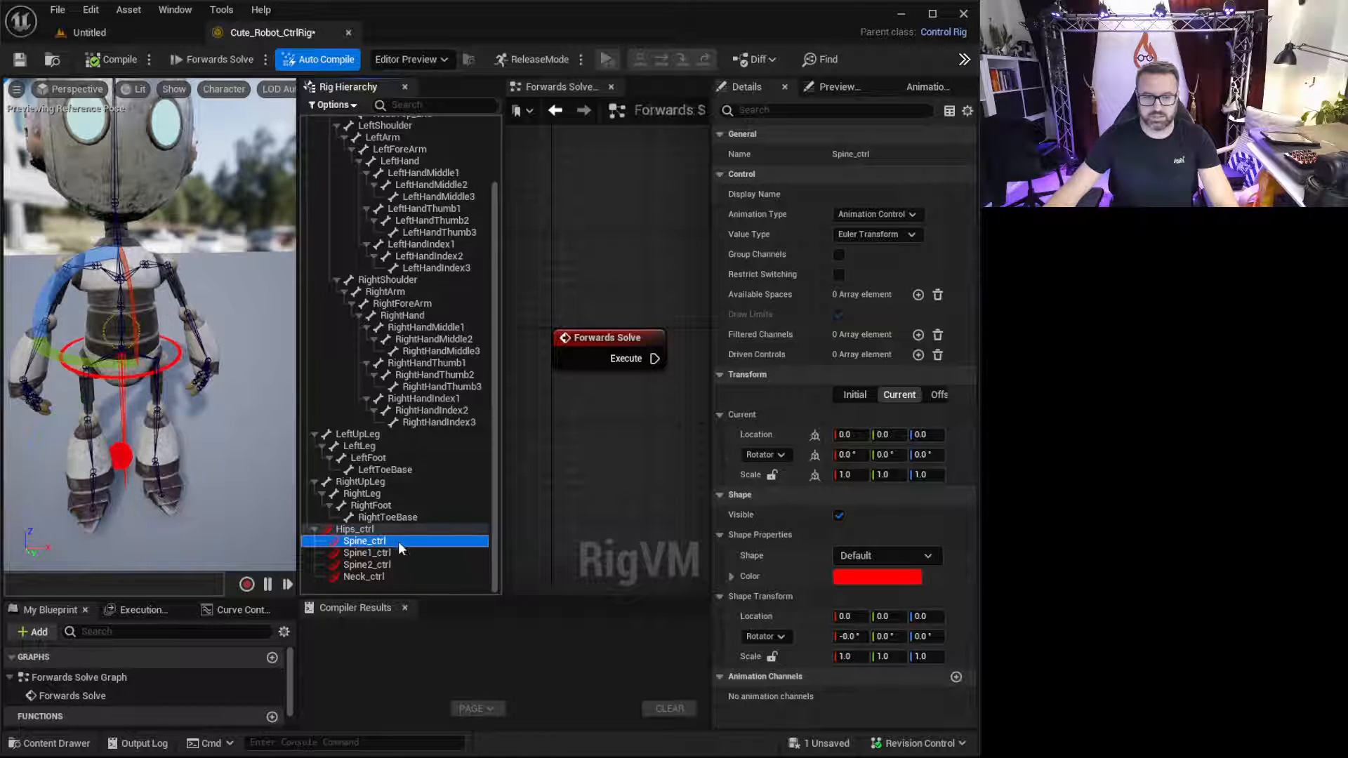
left_click(366, 528)
left_click(389, 541)
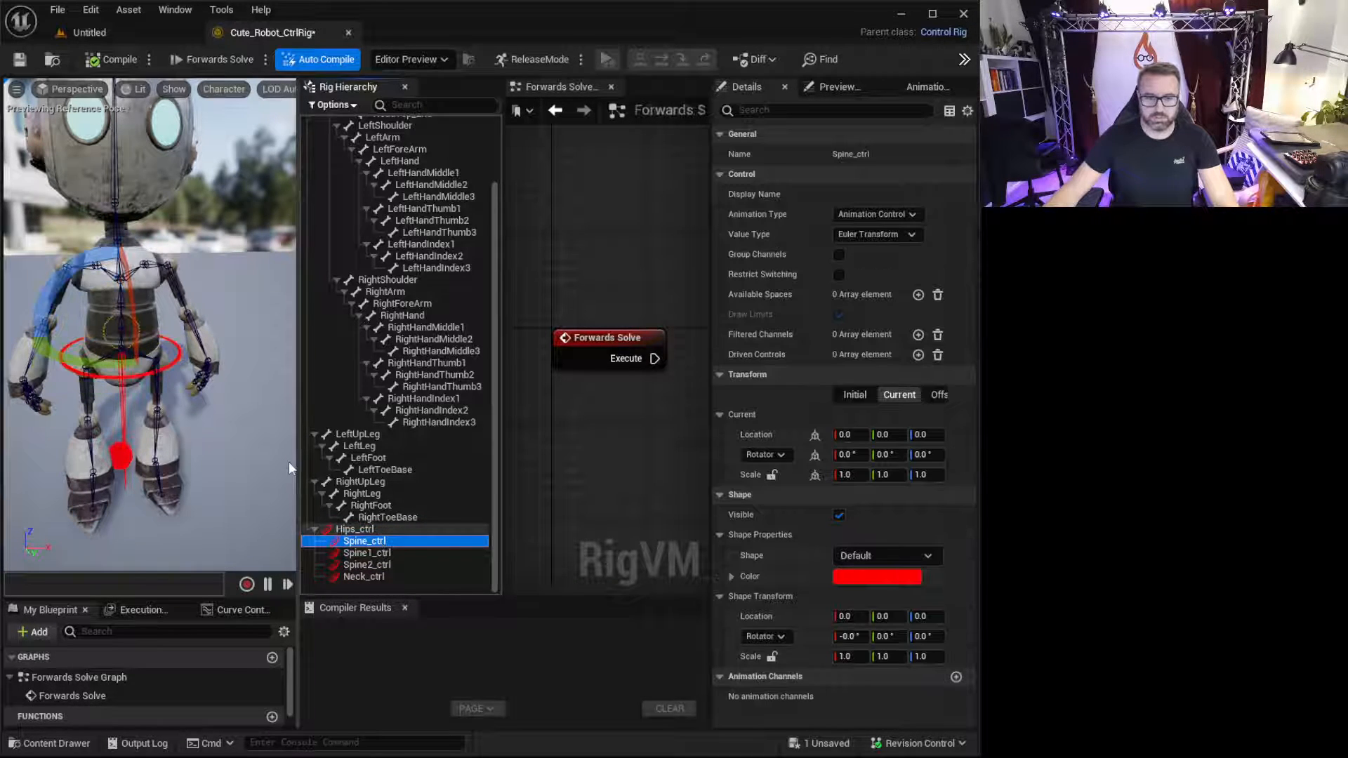
- Offset Spine_ctrl's shape to about -11.14 in Z and, after trying Arrow2_Thick, give it the Arrow_Thick shape
left_click_drag(158, 421, 239, 419, "alt")
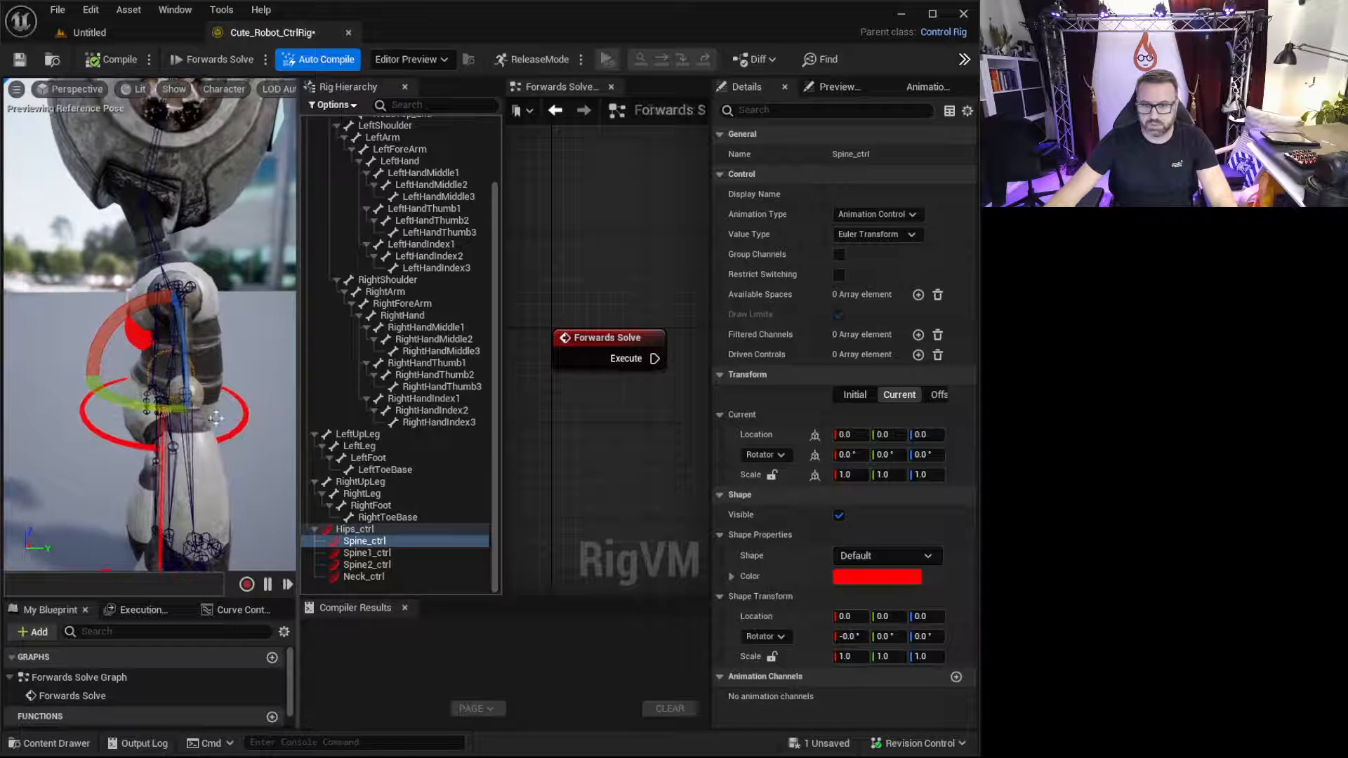
left_click(927, 559)
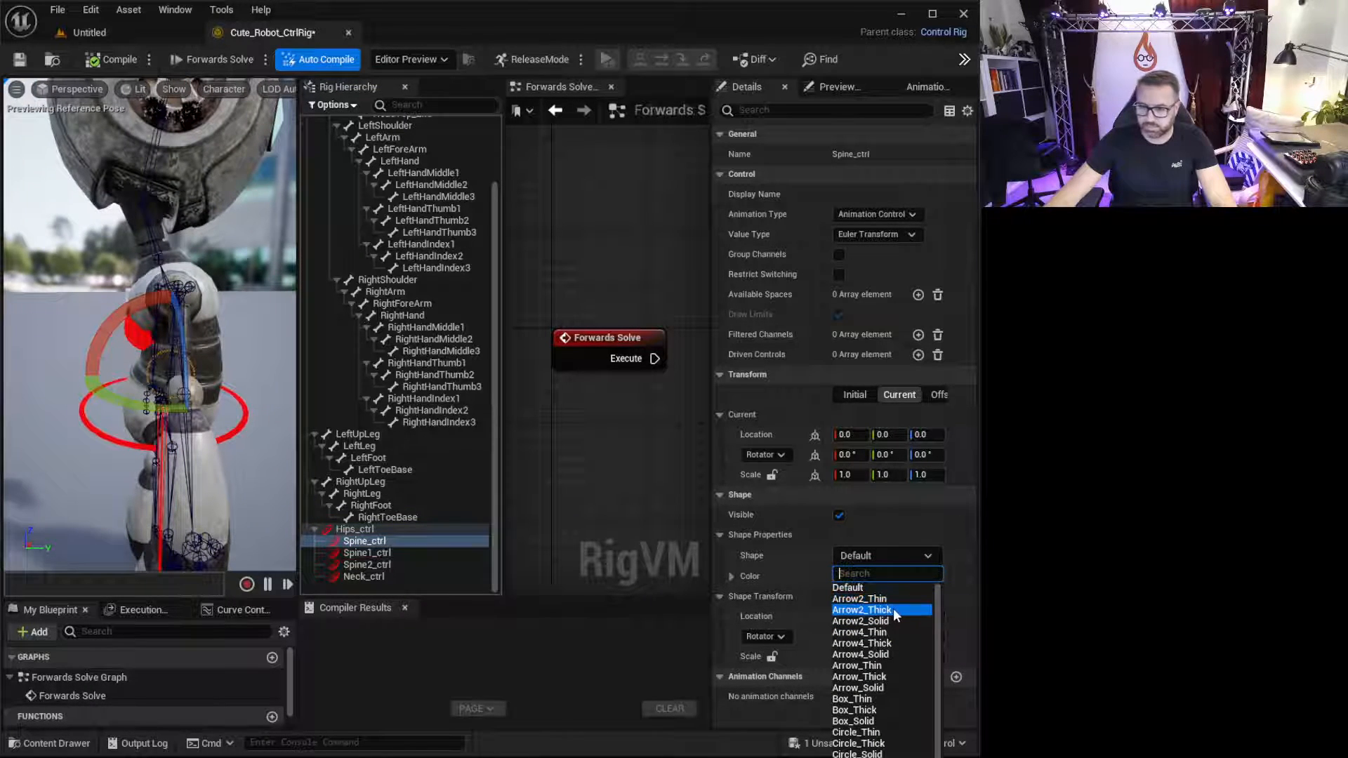
left_click(894, 610)
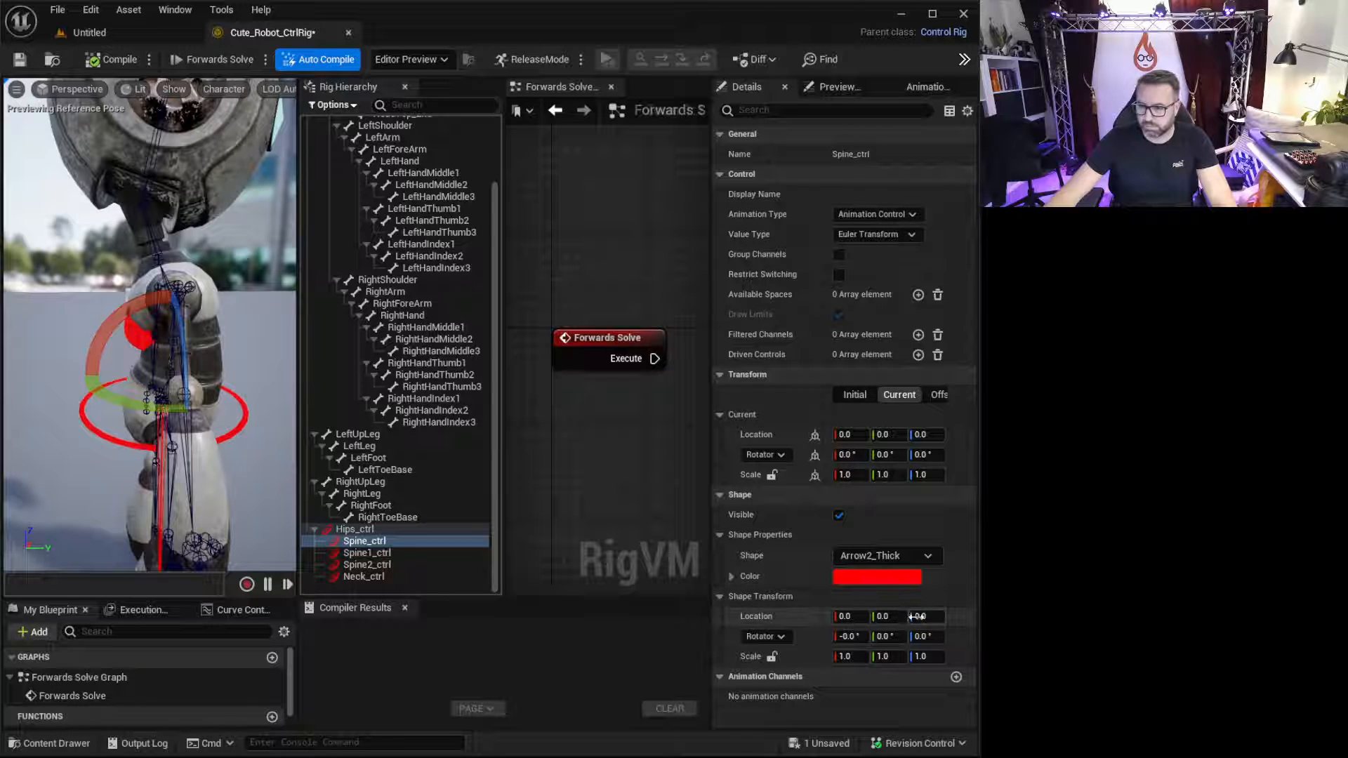
left_click_drag(916, 617, 902, 621)
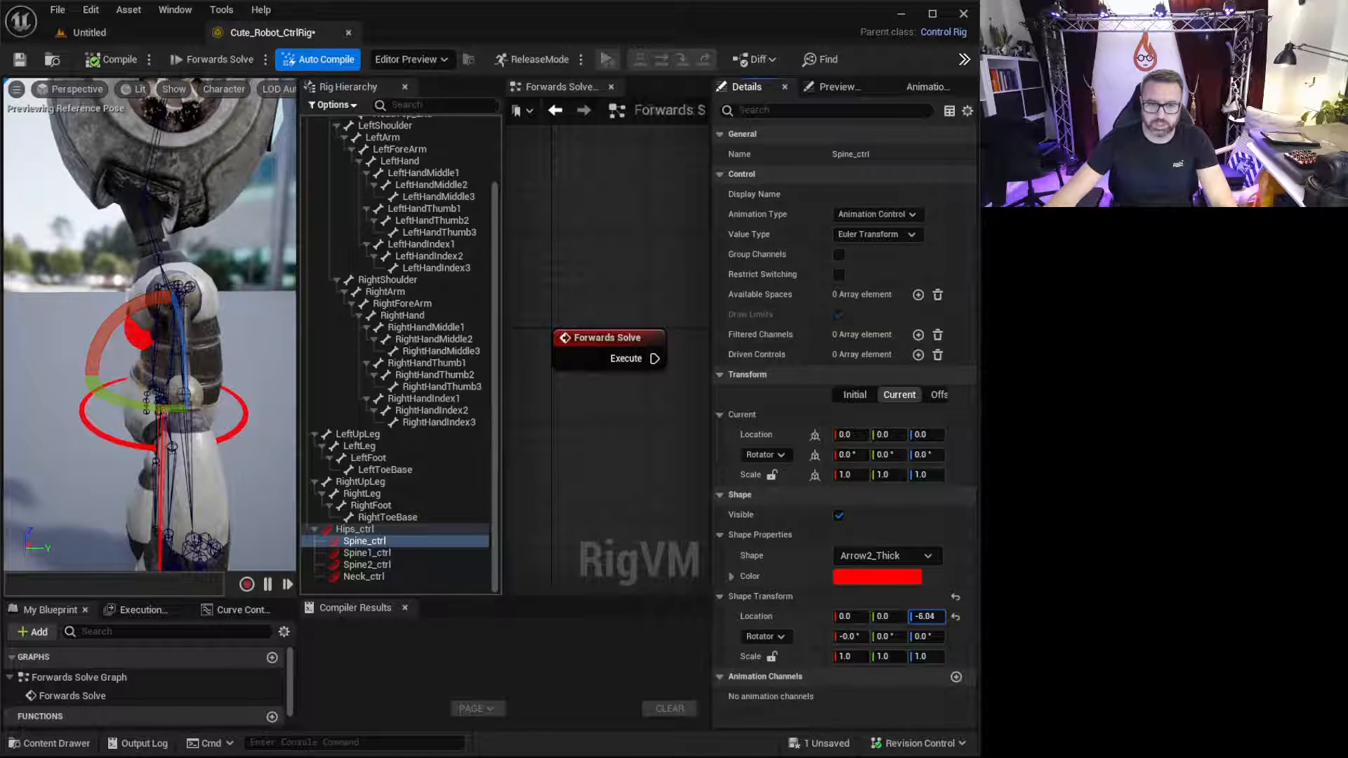
left_click_drag(46, 300, 133, 304, "alt")
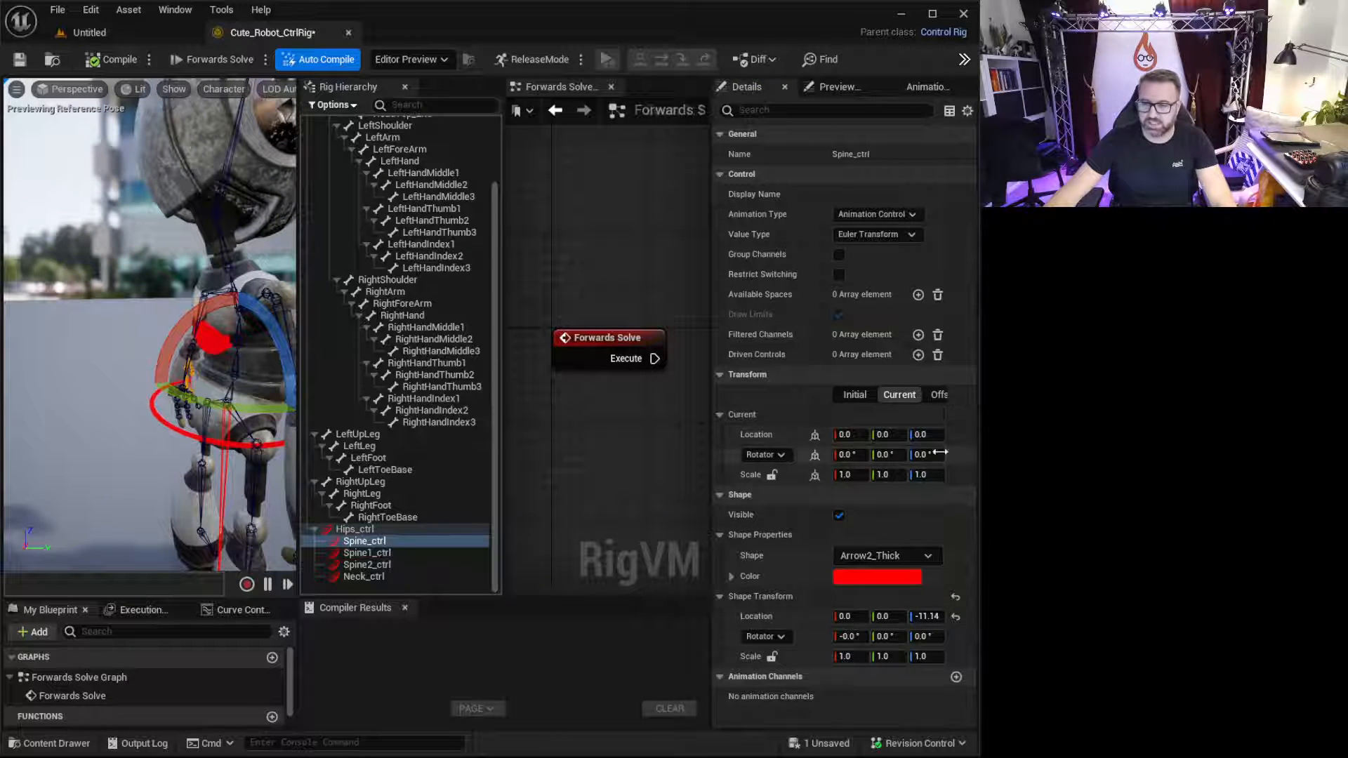
left_click_drag(168, 298, 297, 304, "alt")
left_click(886, 556)
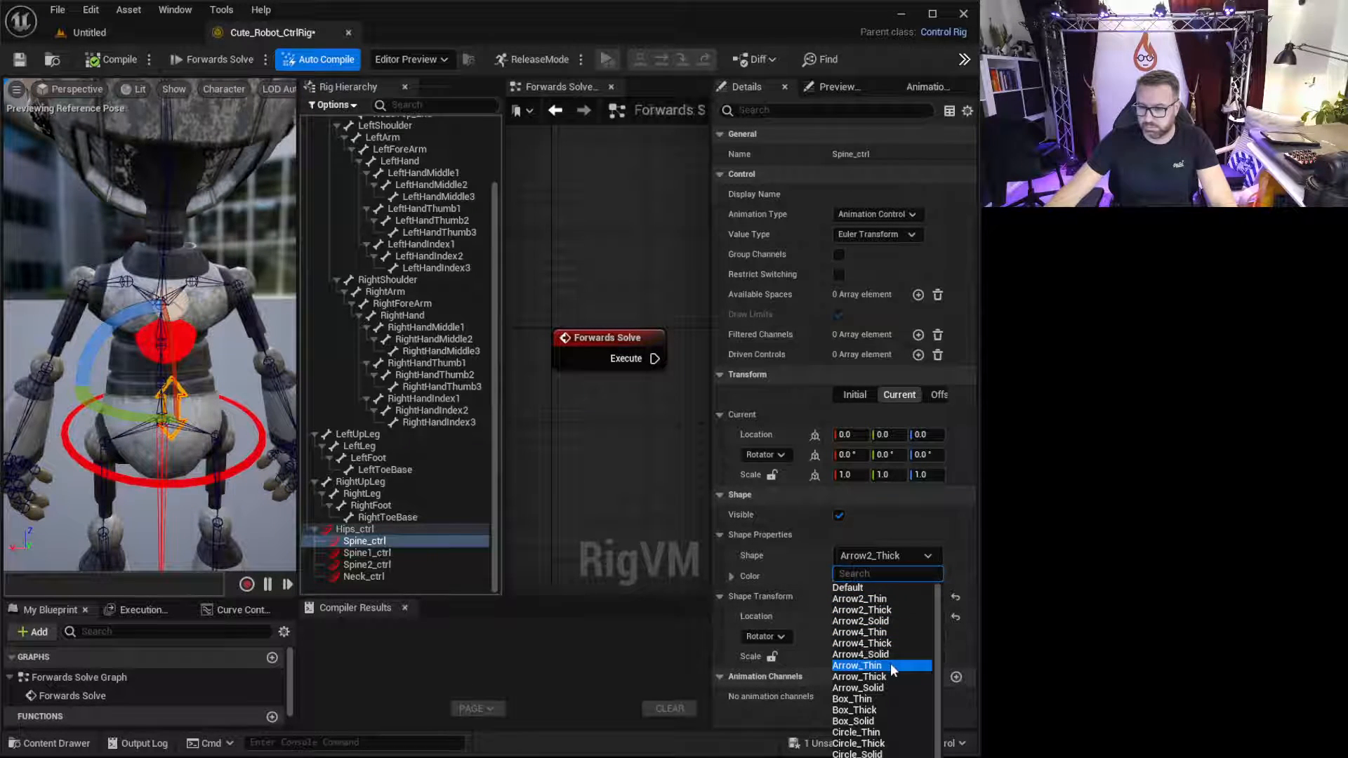
left_click(886, 677)
- Rotate Spine_ctrl's arrow shape to about -104° on the first axis and 90° on the third
left_click_drag(211, 316, 209, 252, "alt")
scroll(211, 309, "down", 3)
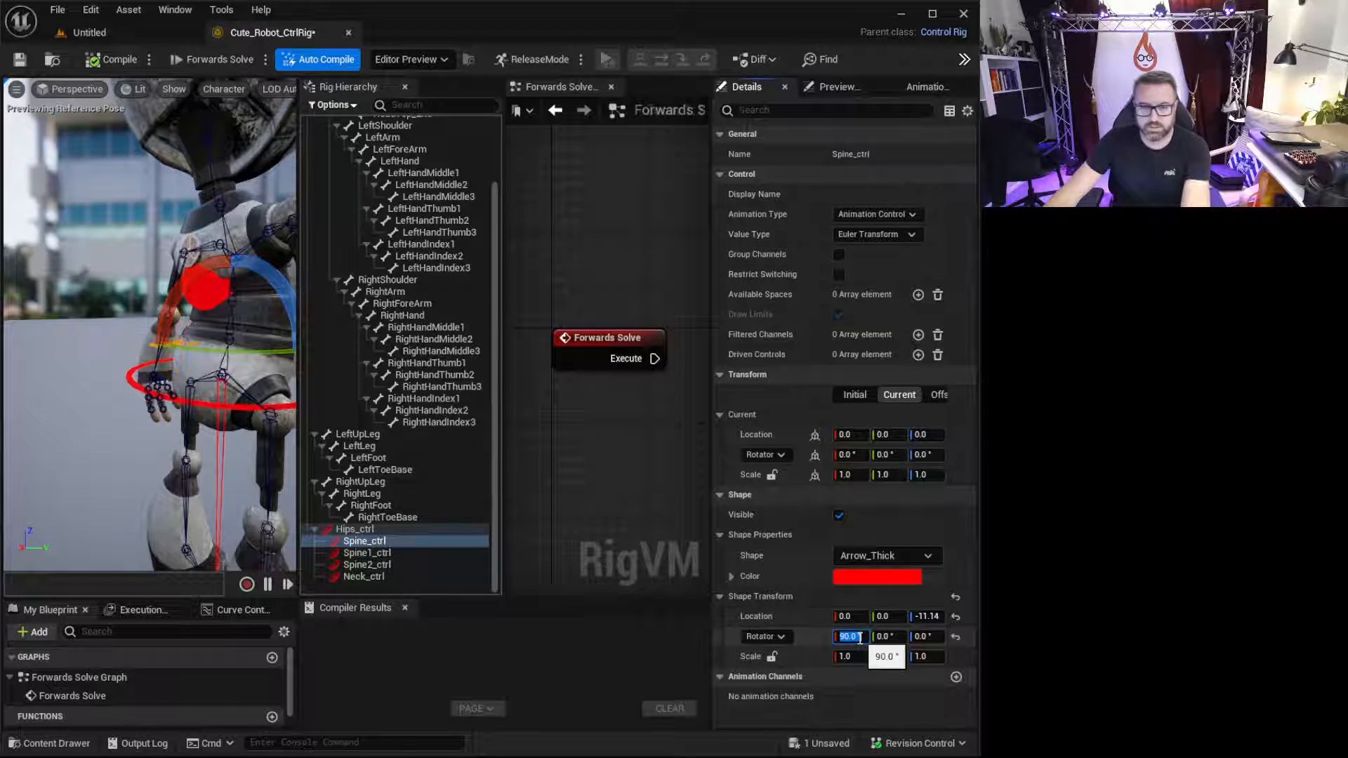
left_click(890, 637)
type("90")
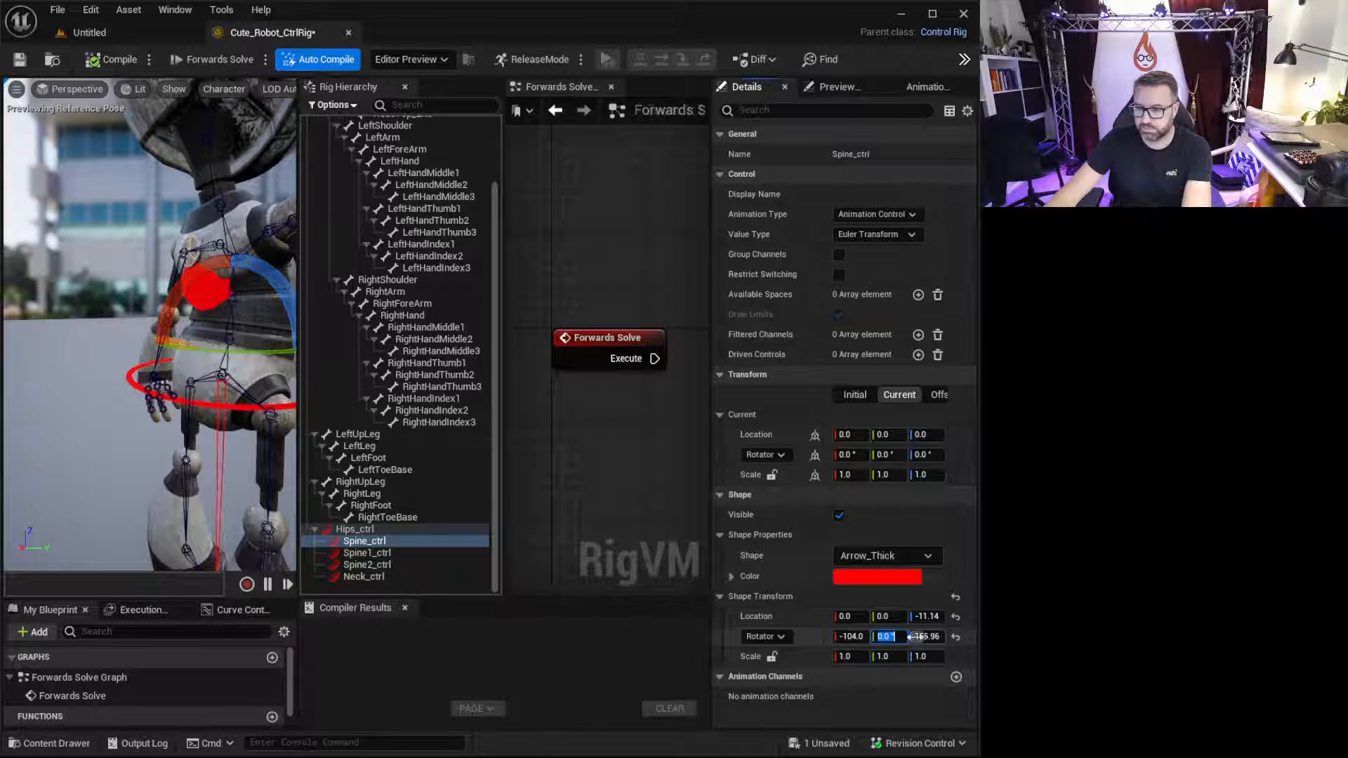
left_click(917, 637)
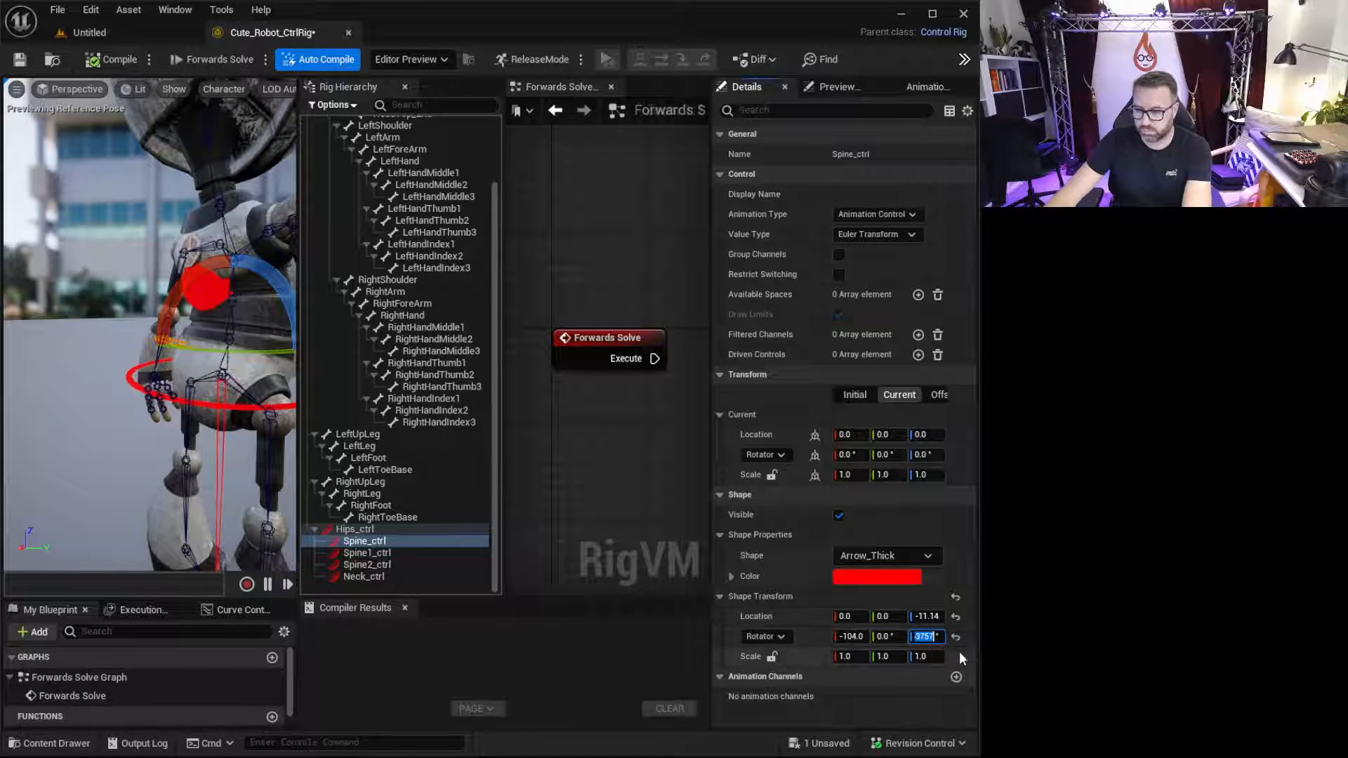
key("Return")
- Move Spine_ctrl's arrow farther out from the body by setting its shape location Z to -13.9
left_click_drag(184, 467, 129, 453, "alt")
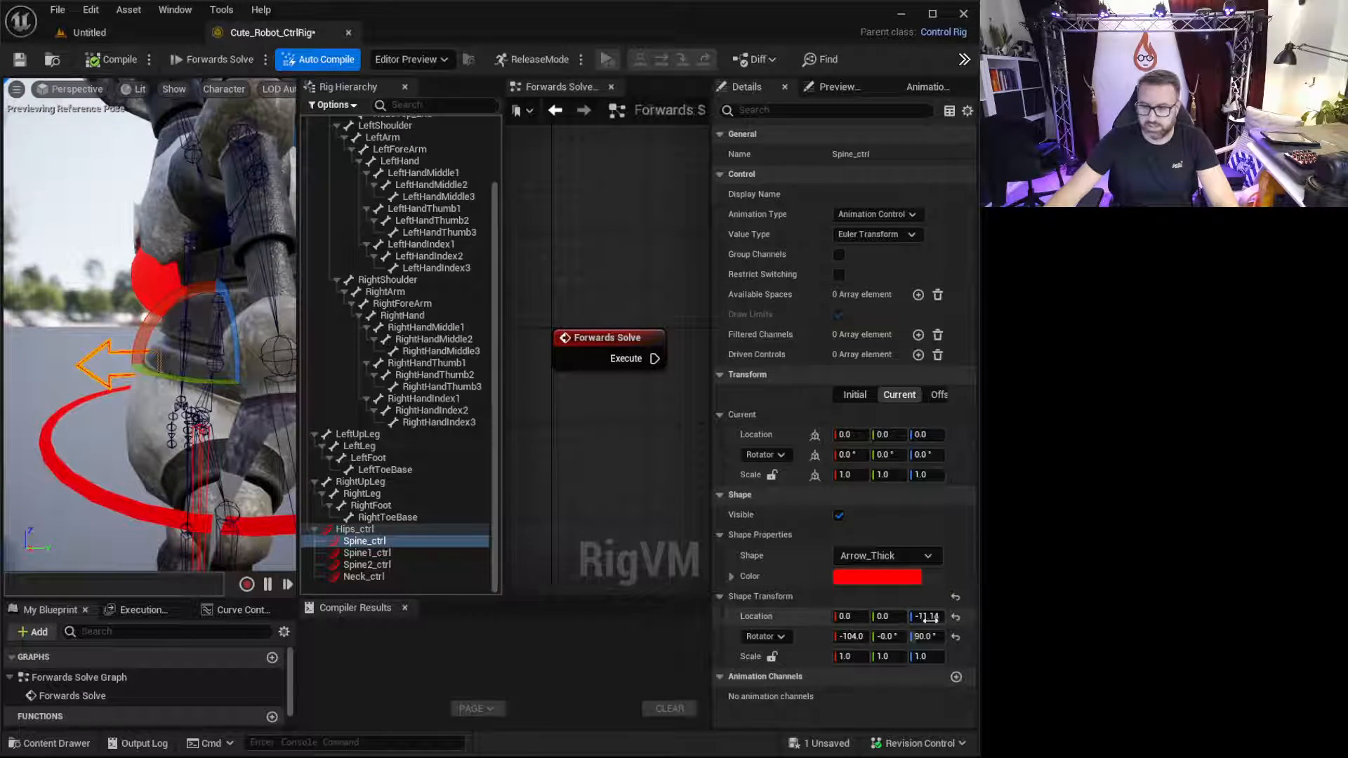
left_click_drag(919, 616, 912, 617)
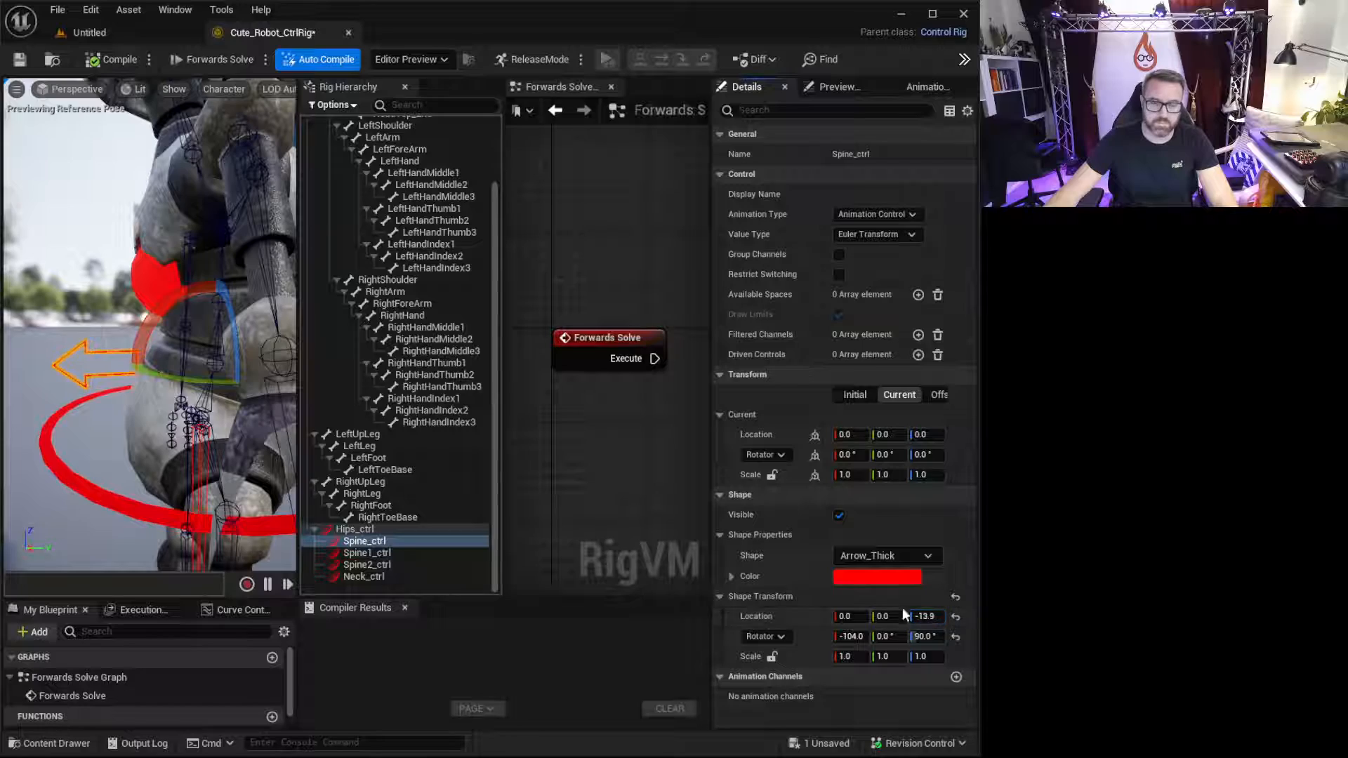
left_click_drag(140, 422, 308, 504, "alt")
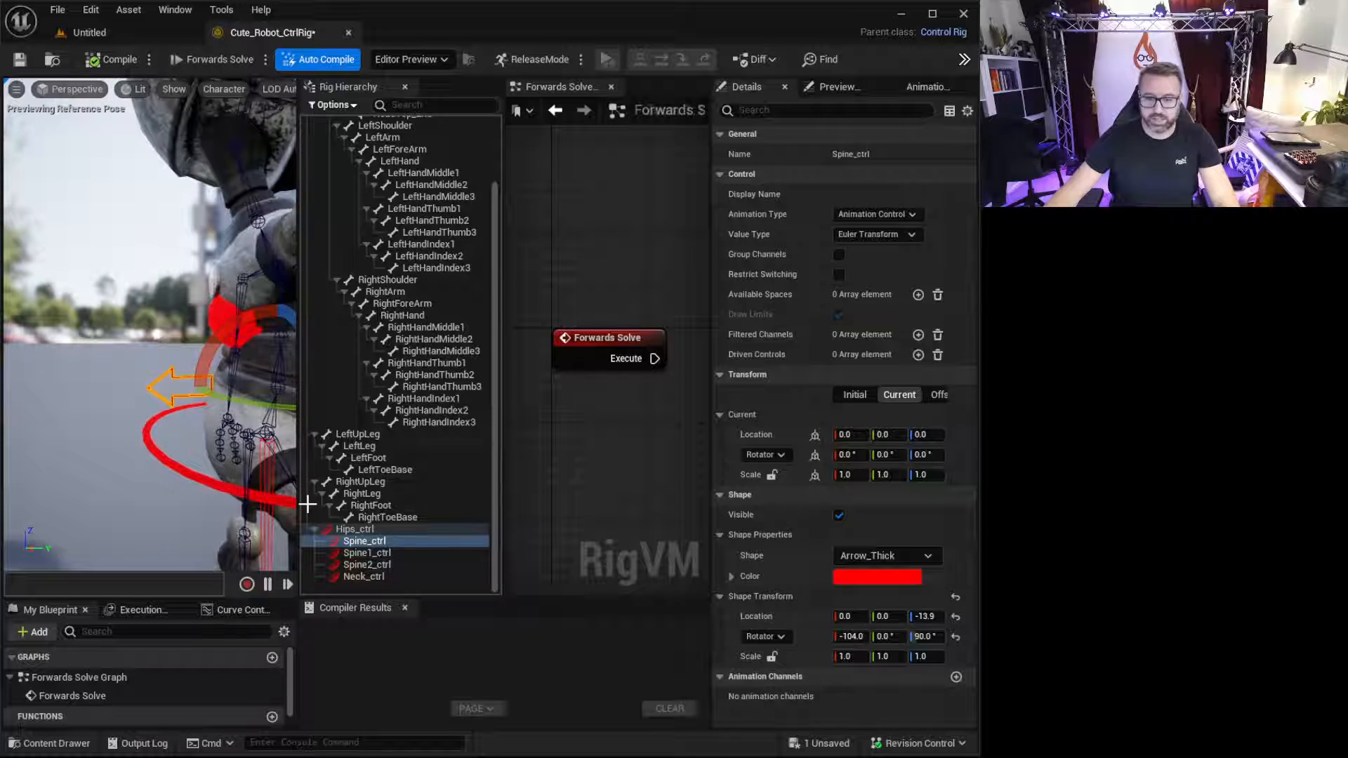
- Parent Spine1_ctrl under Spine_ctrl
left_click(388, 555)
right_click_drag(172, 385, 174, 455)
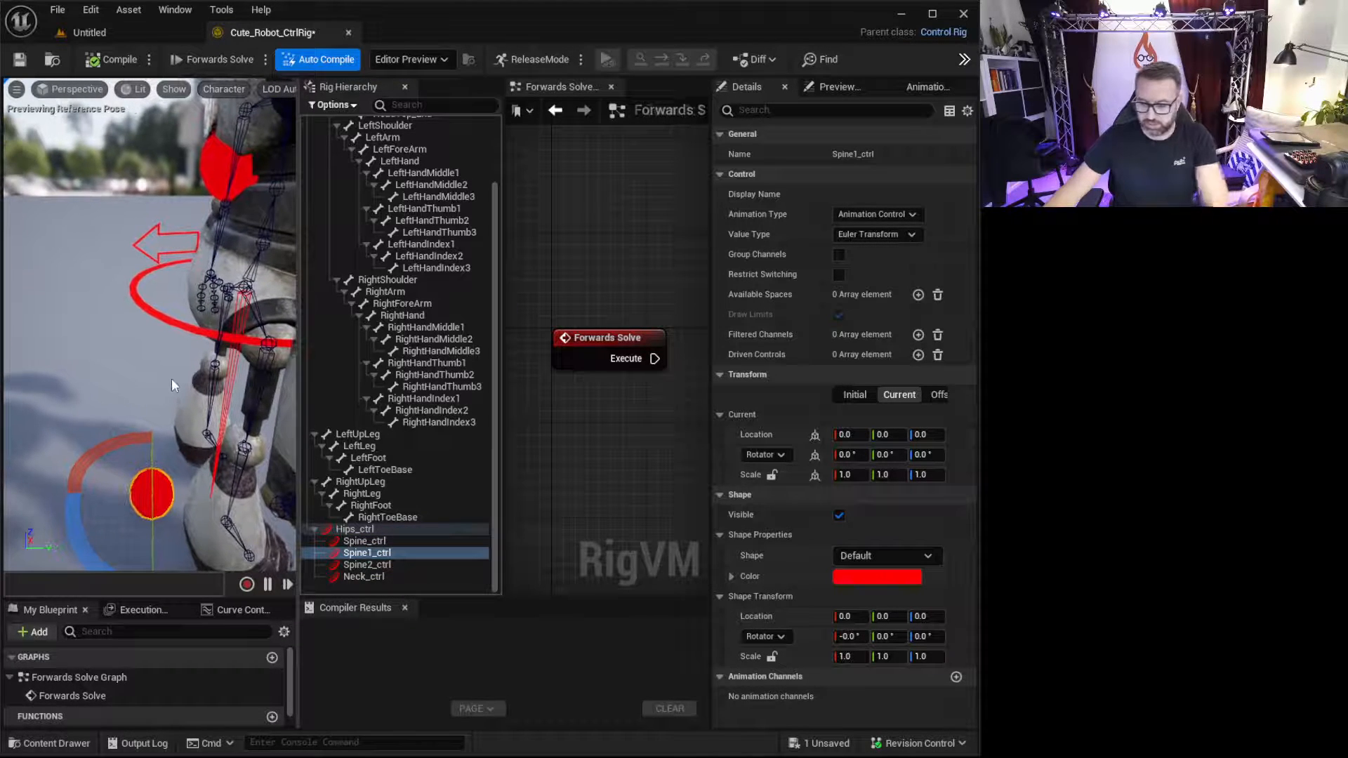
left_click(389, 554)
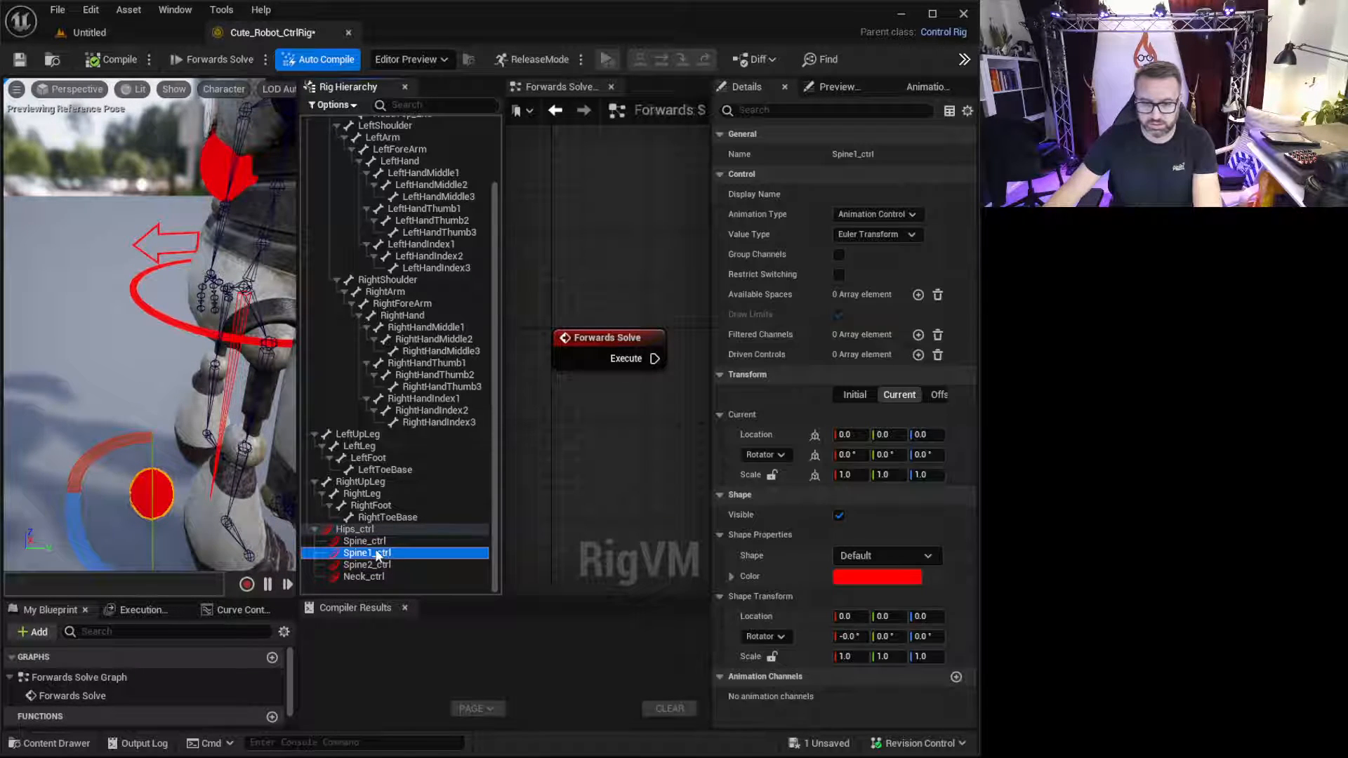
left_click_drag(374, 546, 375, 547)
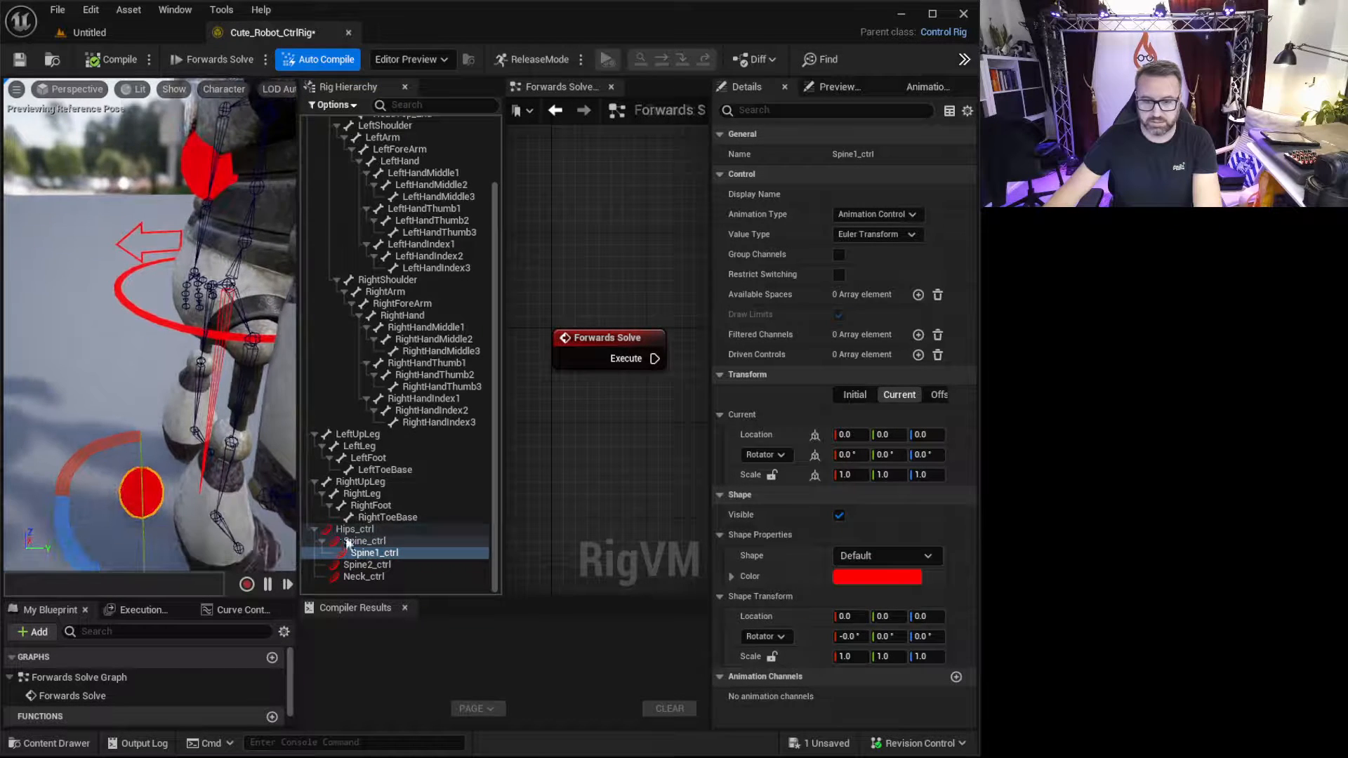
- Delete Spine1_ctrl, Spine2_ctrl and Neck_ctrl, and select Spine_ctrl
key("Delete")
left_click(381, 566)
key("Delete")
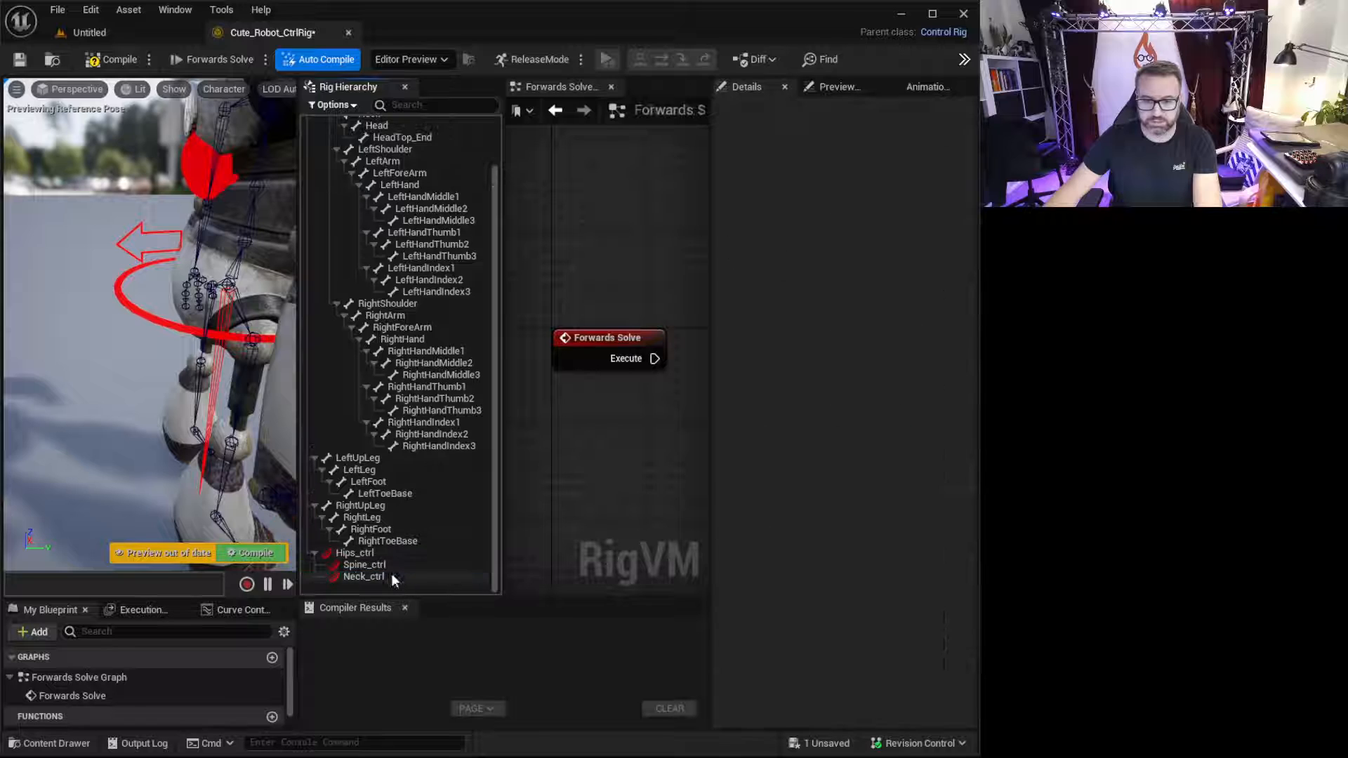
left_click(373, 575)
key("Delete")
left_click(392, 575)
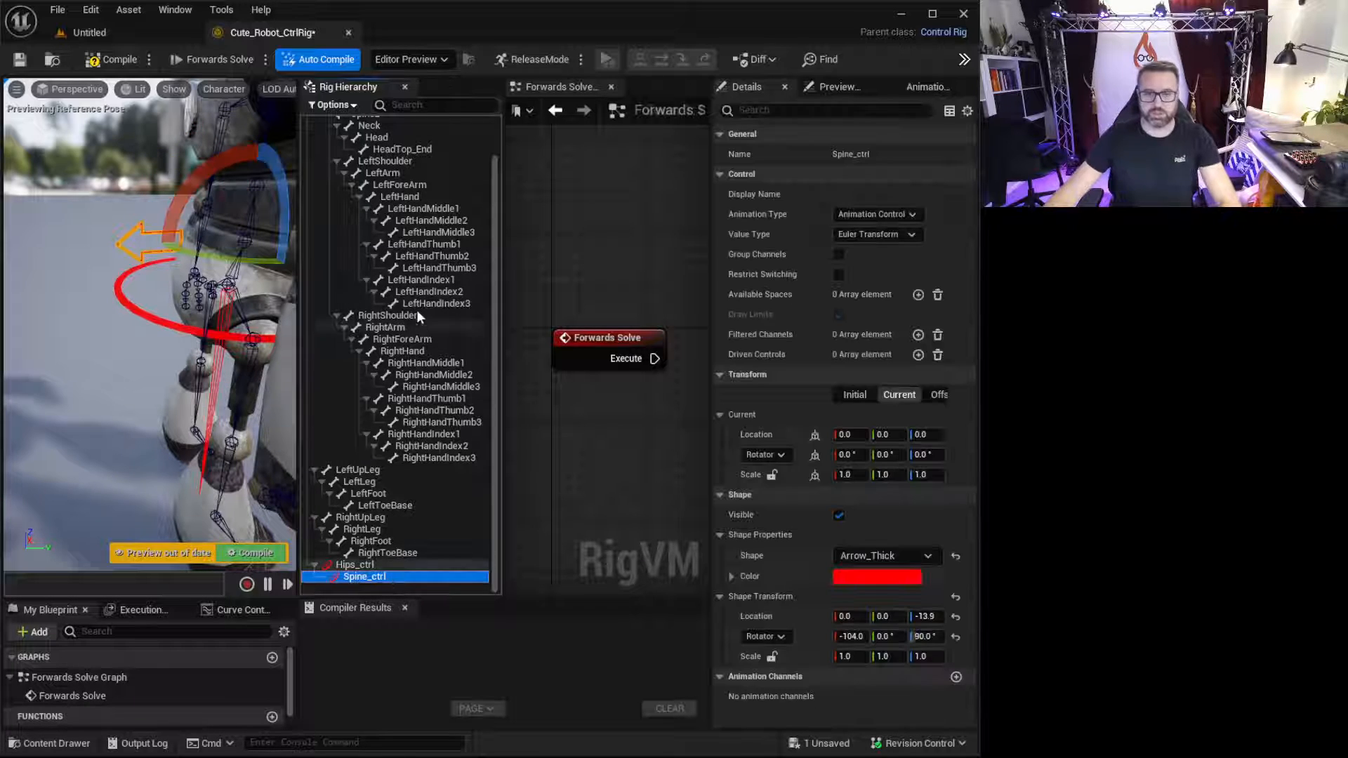
- Add a control for the Spine1 bone with Add Controls For Selected, and parent Spine1_ctrl under Spine_ctrl
scroll(415, 181, "up", 2)
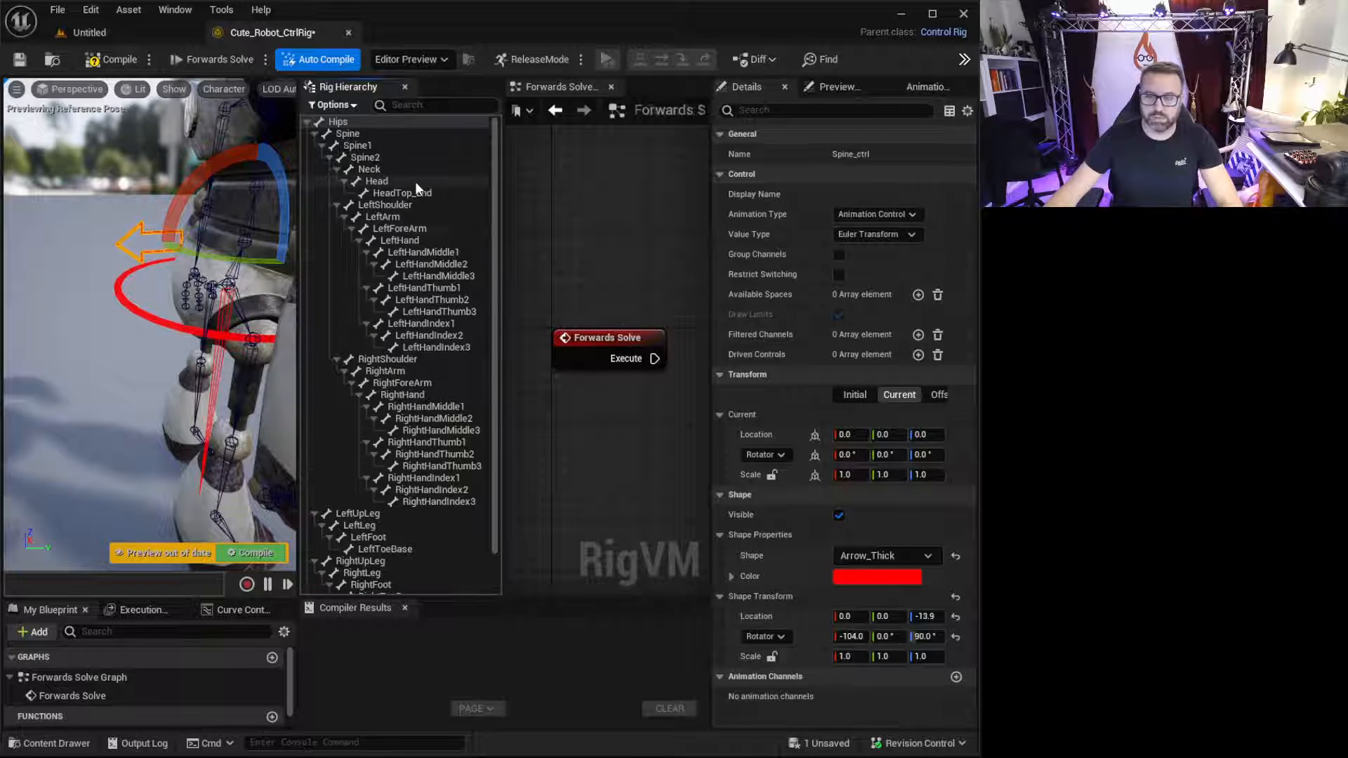
left_click(372, 144)
right_click_drag(19, 367, 37, 327)
left_click(355, 134)
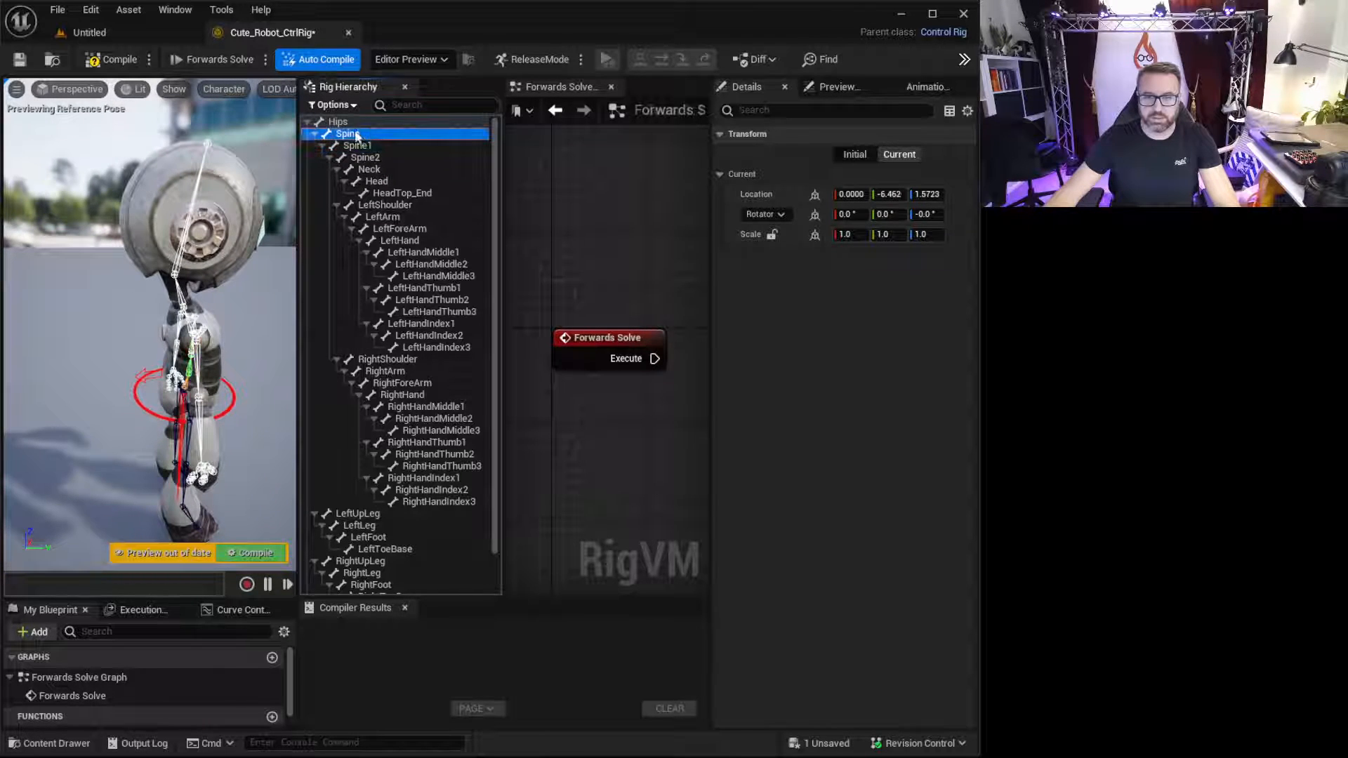
left_click(368, 145)
right_click(368, 145)
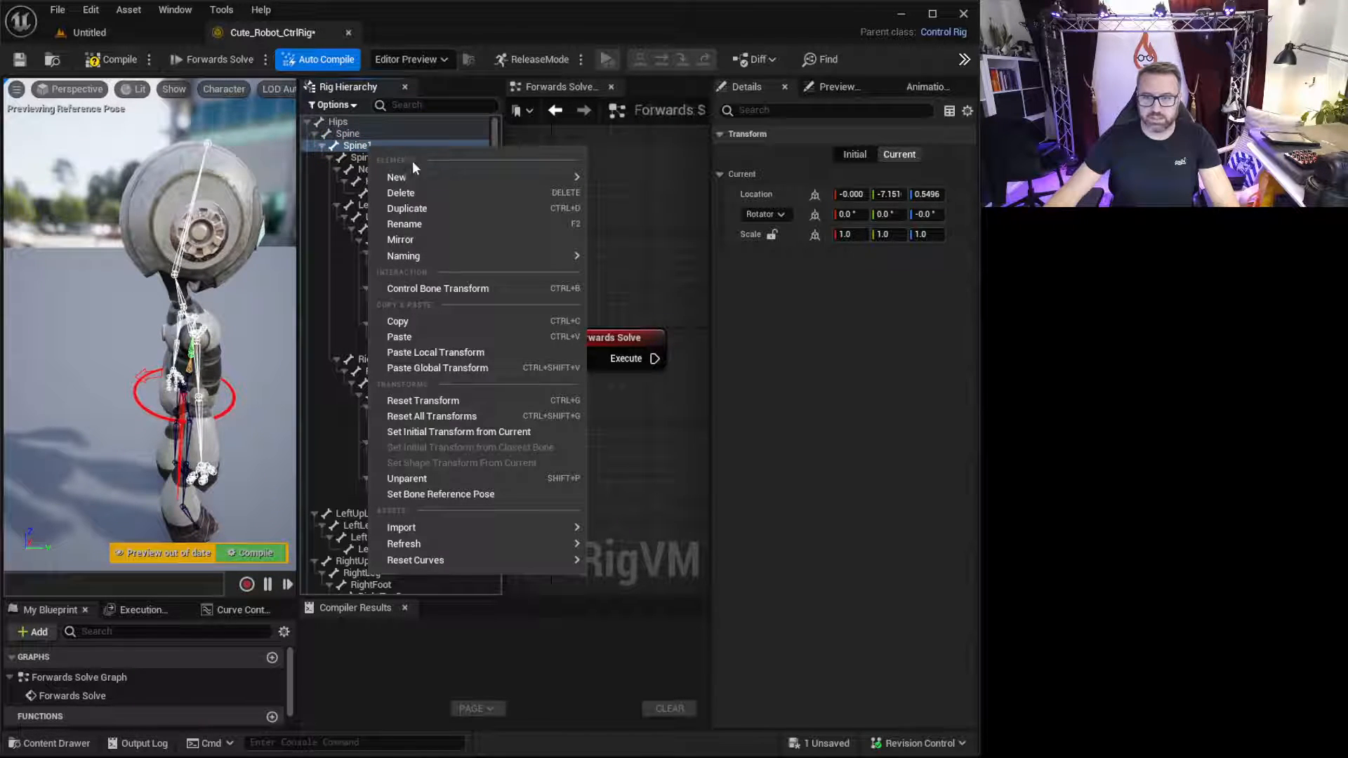
mouse_move(421, 177)
left_click(664, 246)
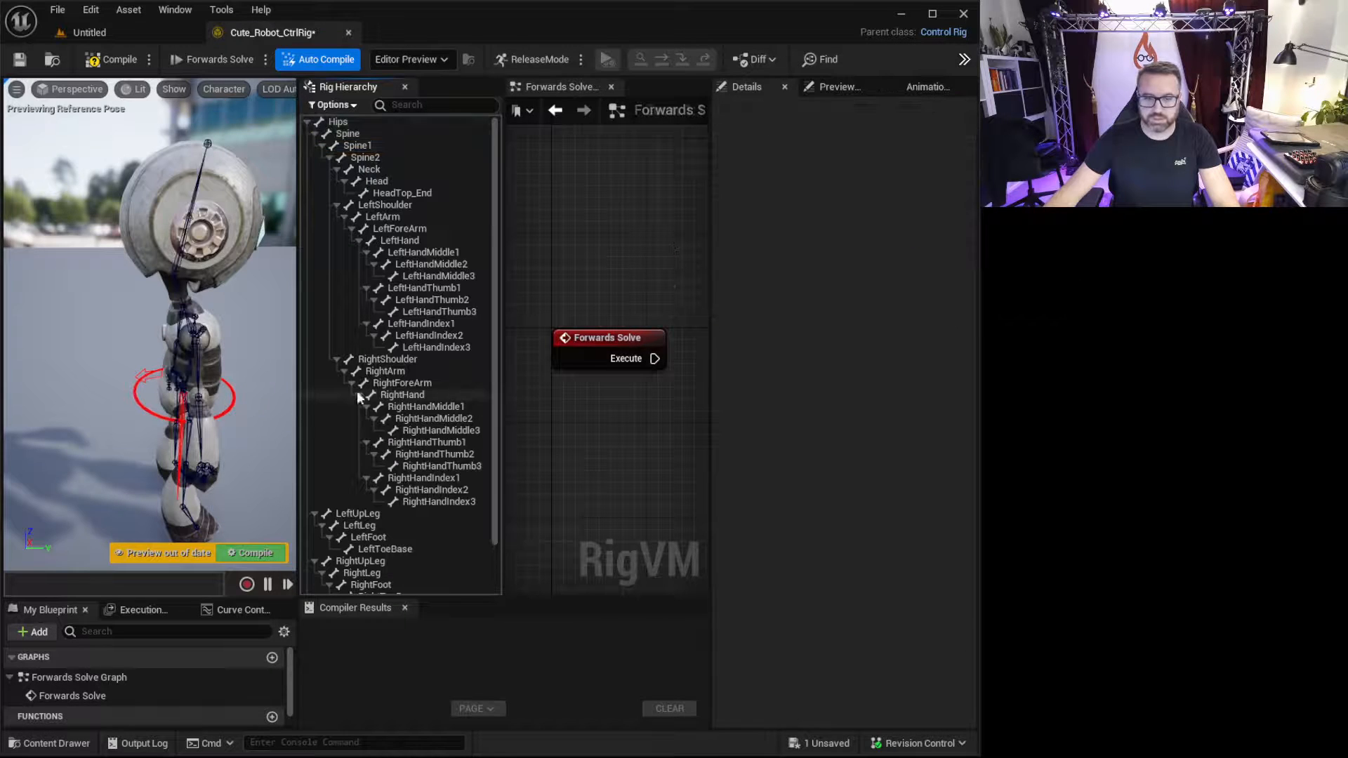
left_click(351, 577)
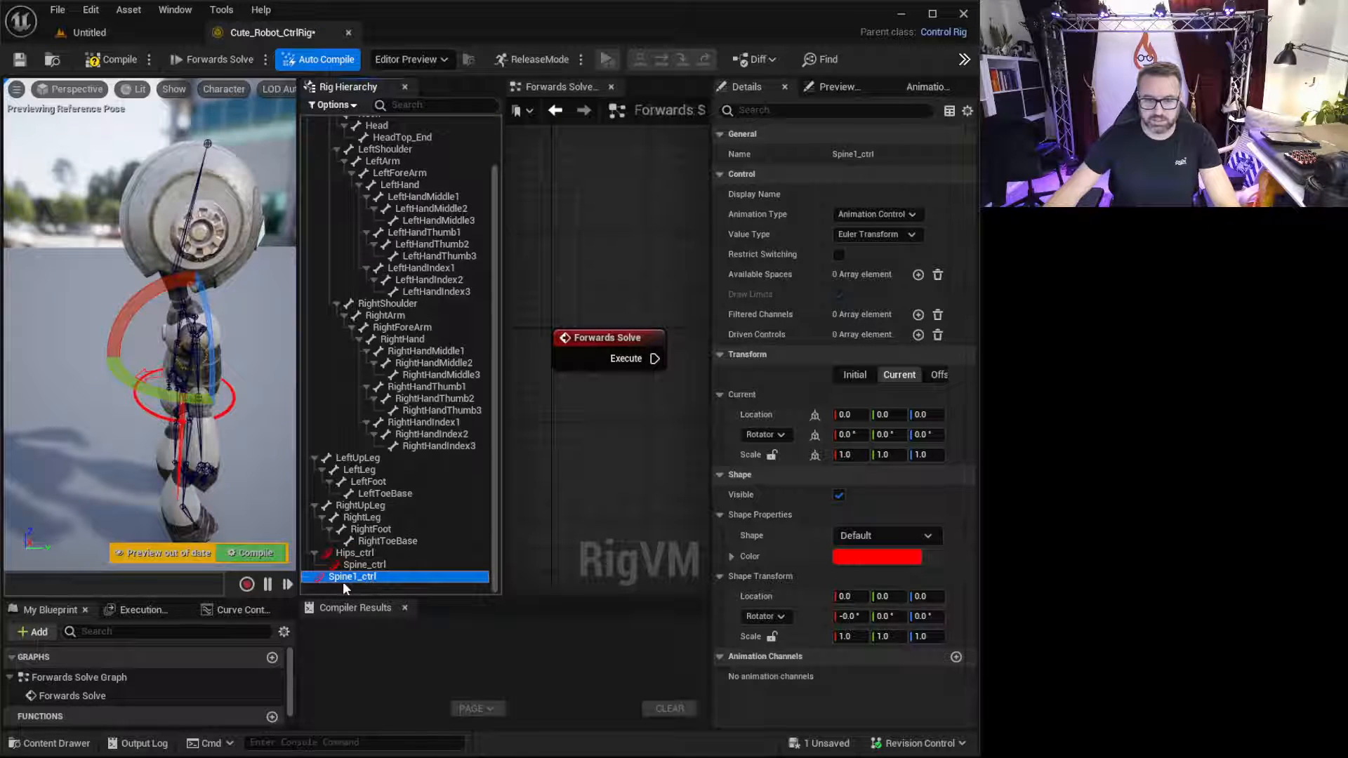
left_click_drag(359, 583, 379, 571)
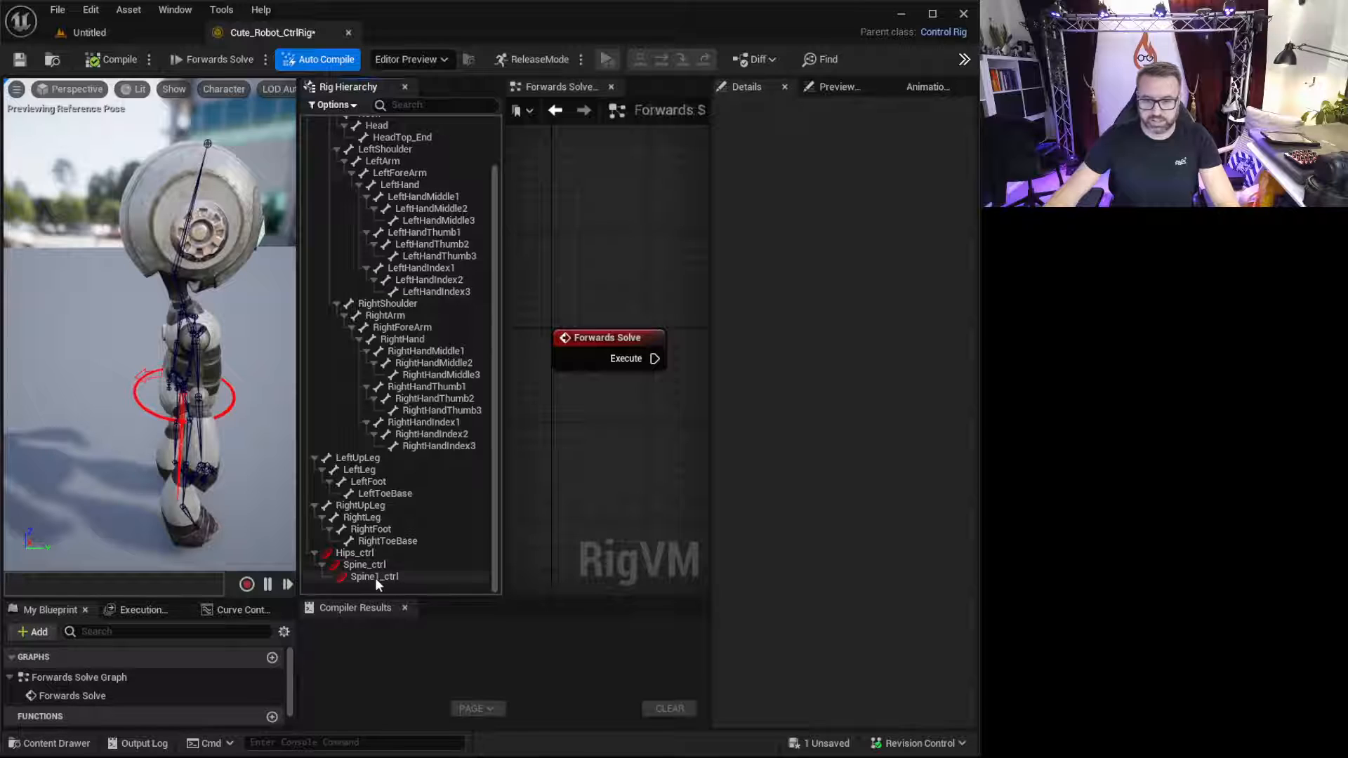
- Add a control for the Spine2 bone with Add Controls For Selected, and parent Spine2_ctrl under Spine1_ctrl
scroll(389, 302, "up", 2)
left_click(365, 157)
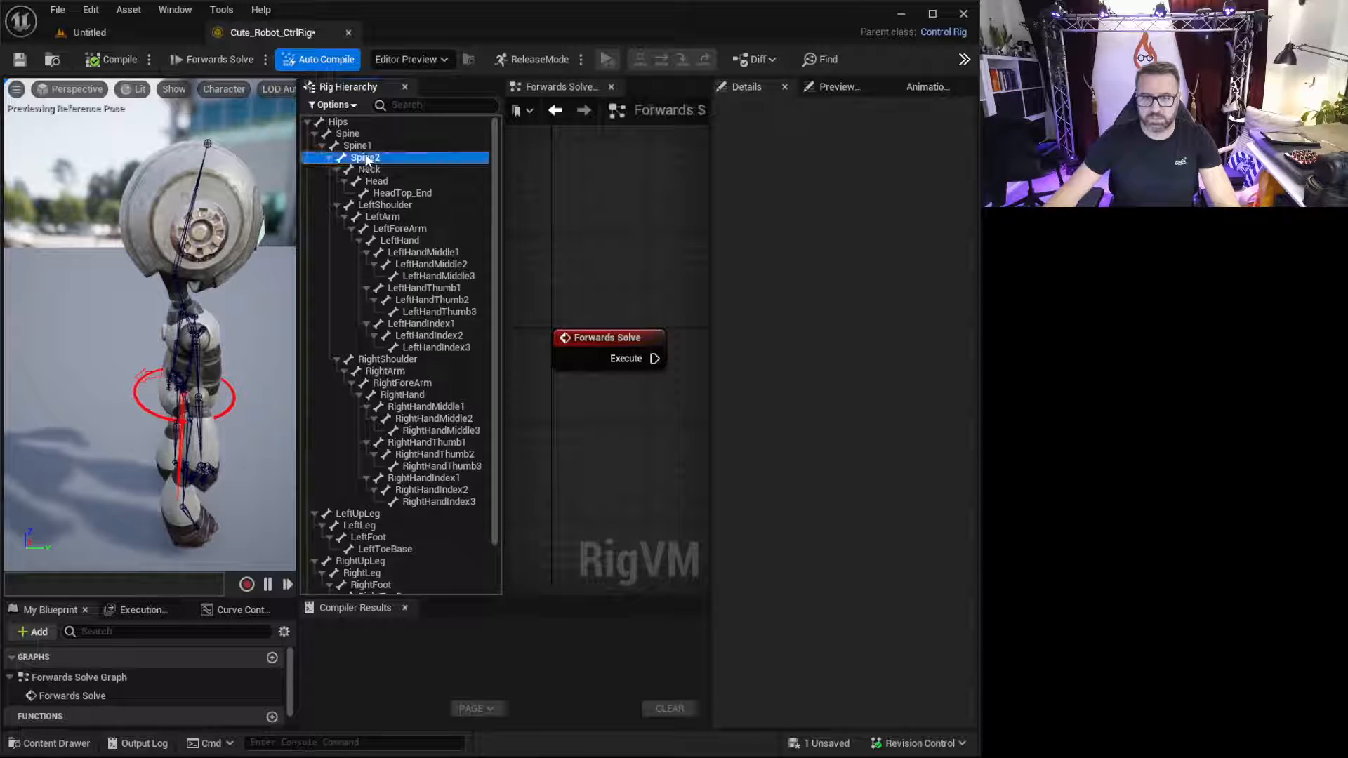
right_click(366, 160)
mouse_move(565, 186)
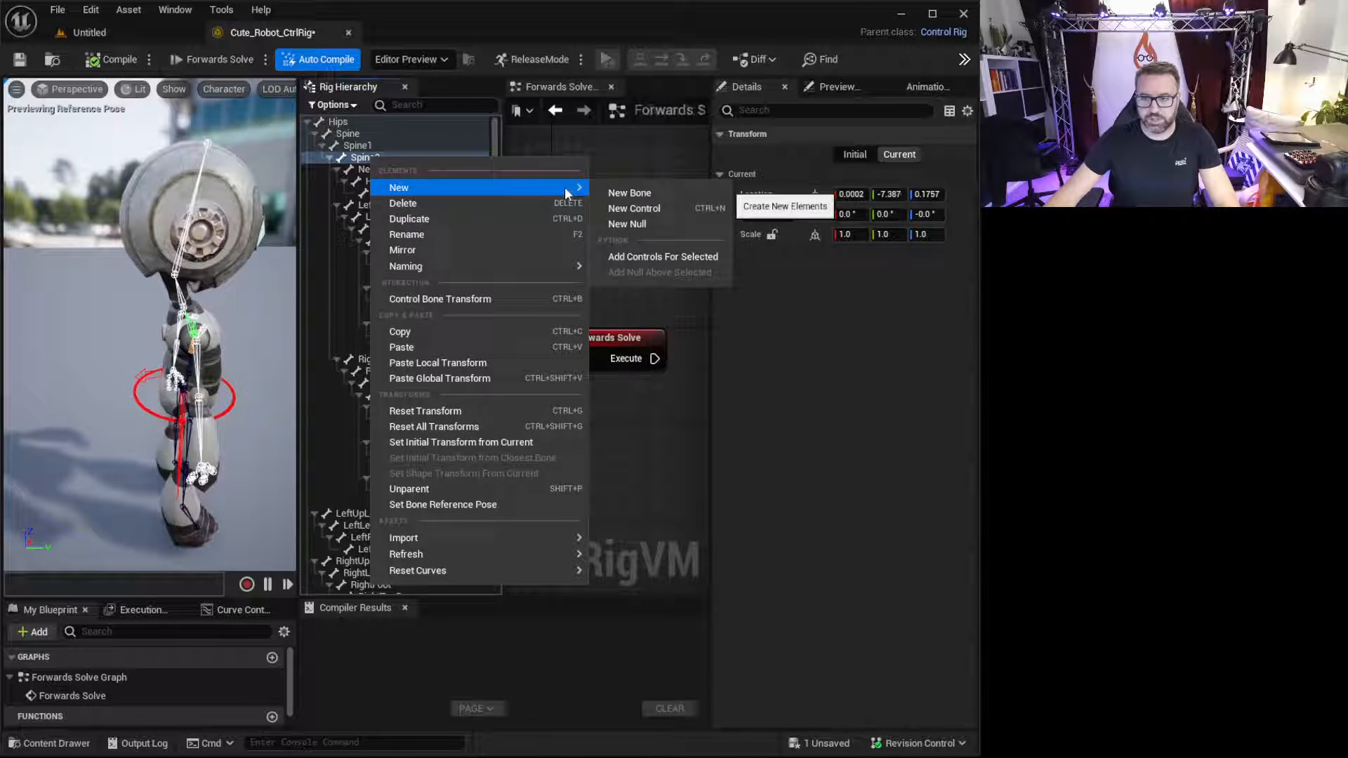
left_click(687, 255)
scroll(389, 555, "down", 2)
left_click(369, 579)
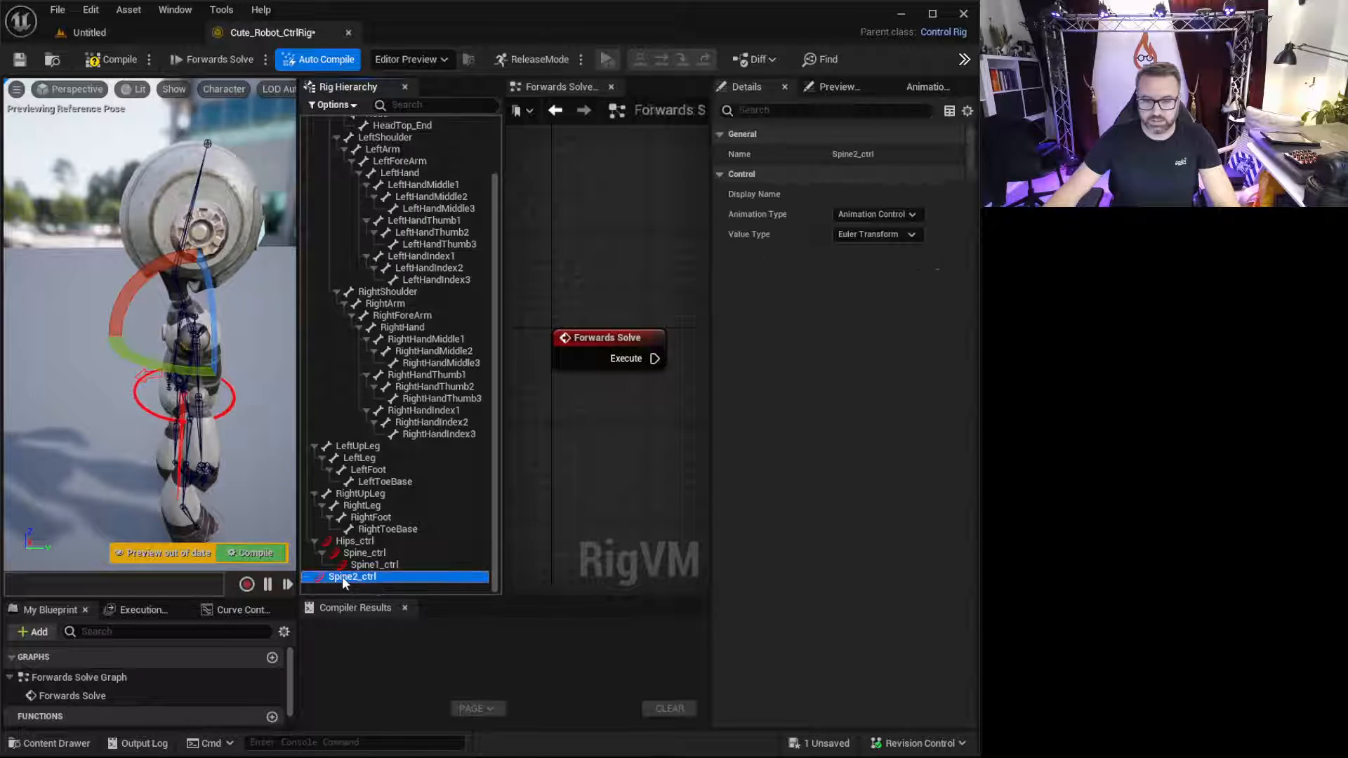
- Add a control for the Neck bone with Add Controls For Selected, and parent Neck_ctrl under Spine1_ctrl
scroll(417, 256, "up", 2)
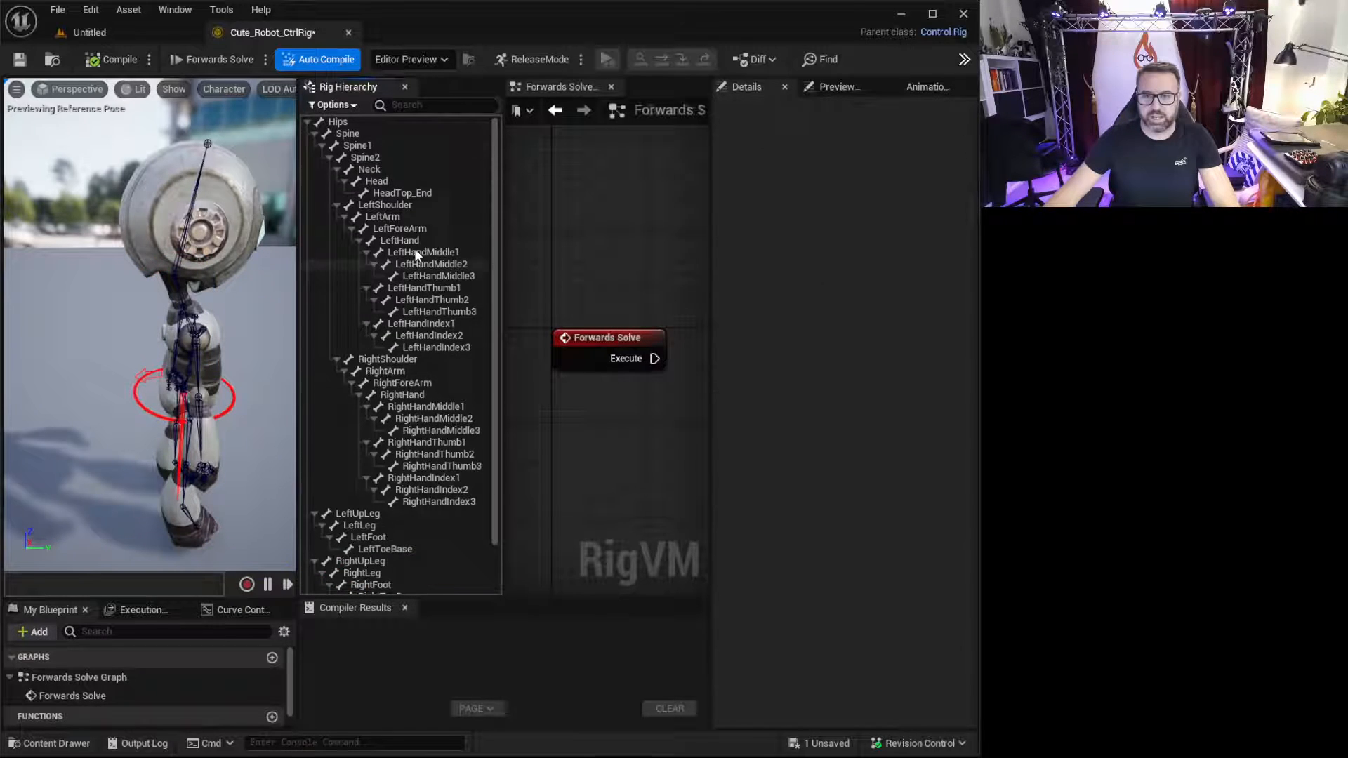
left_click(383, 169)
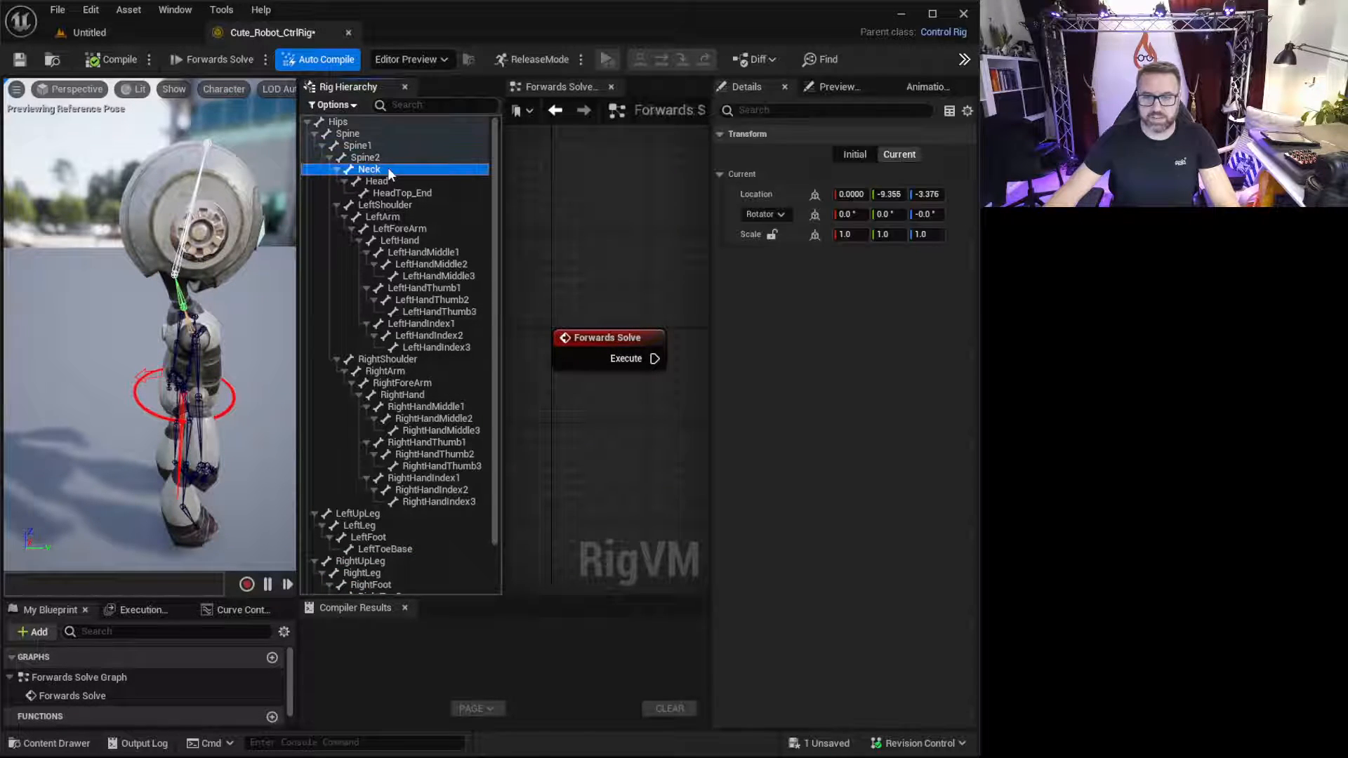
right_click(387, 168)
mouse_move(418, 200)
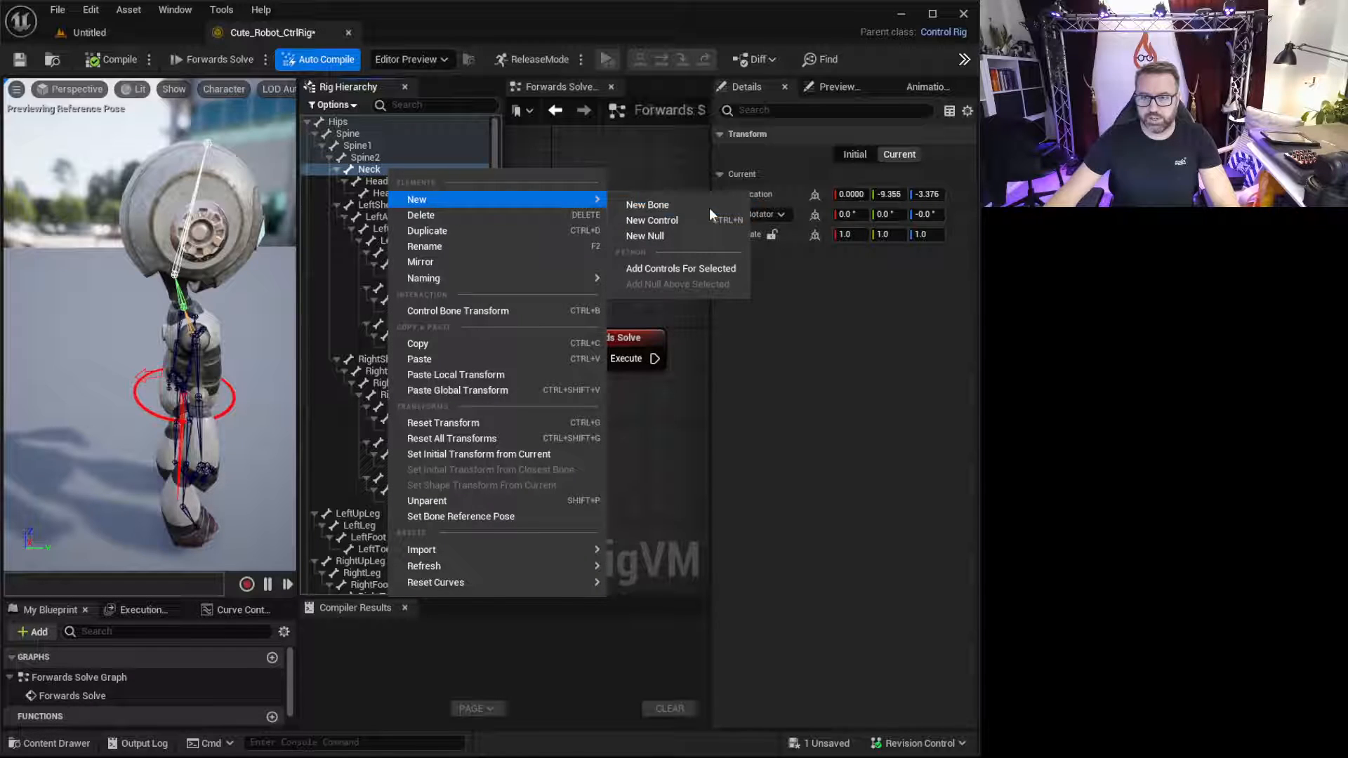
left_click(702, 272)
scroll(395, 484, "down", 2)
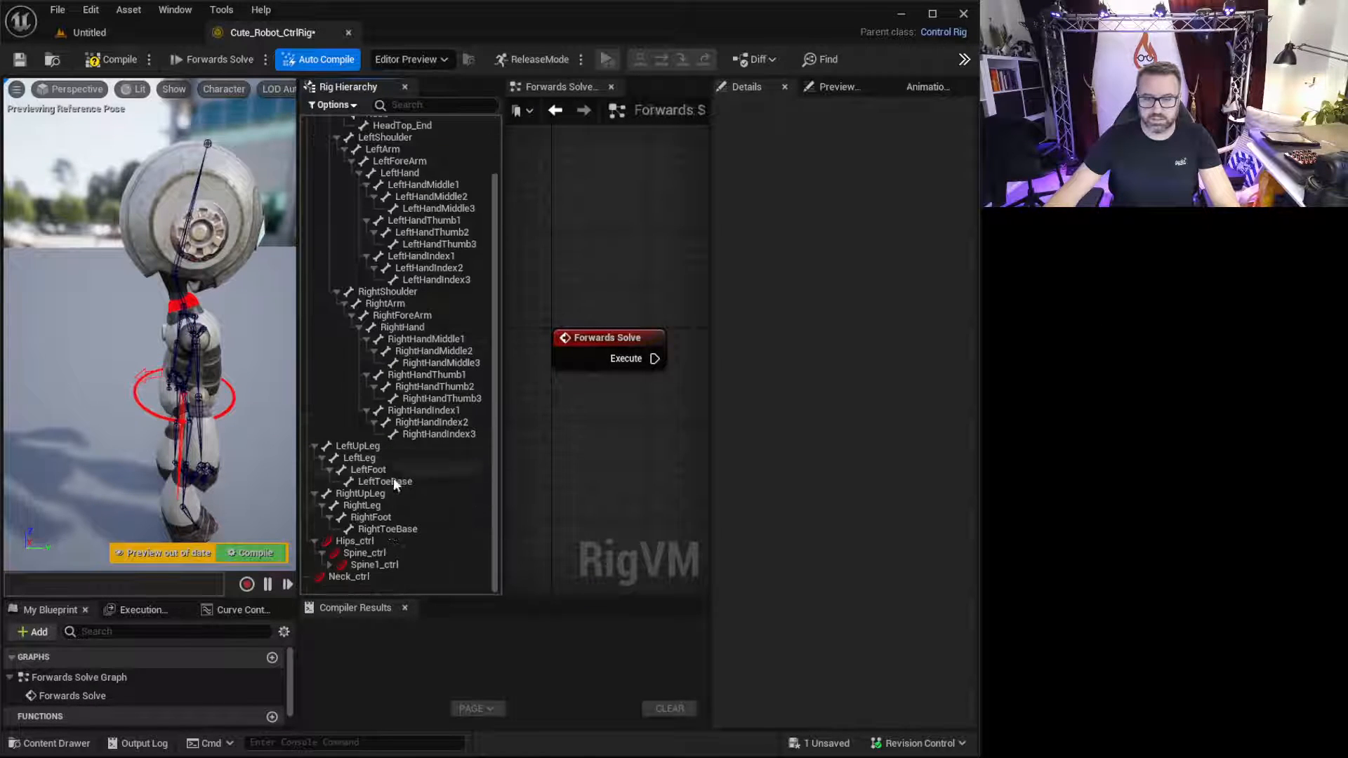
left_click_drag(348, 578, 382, 566)
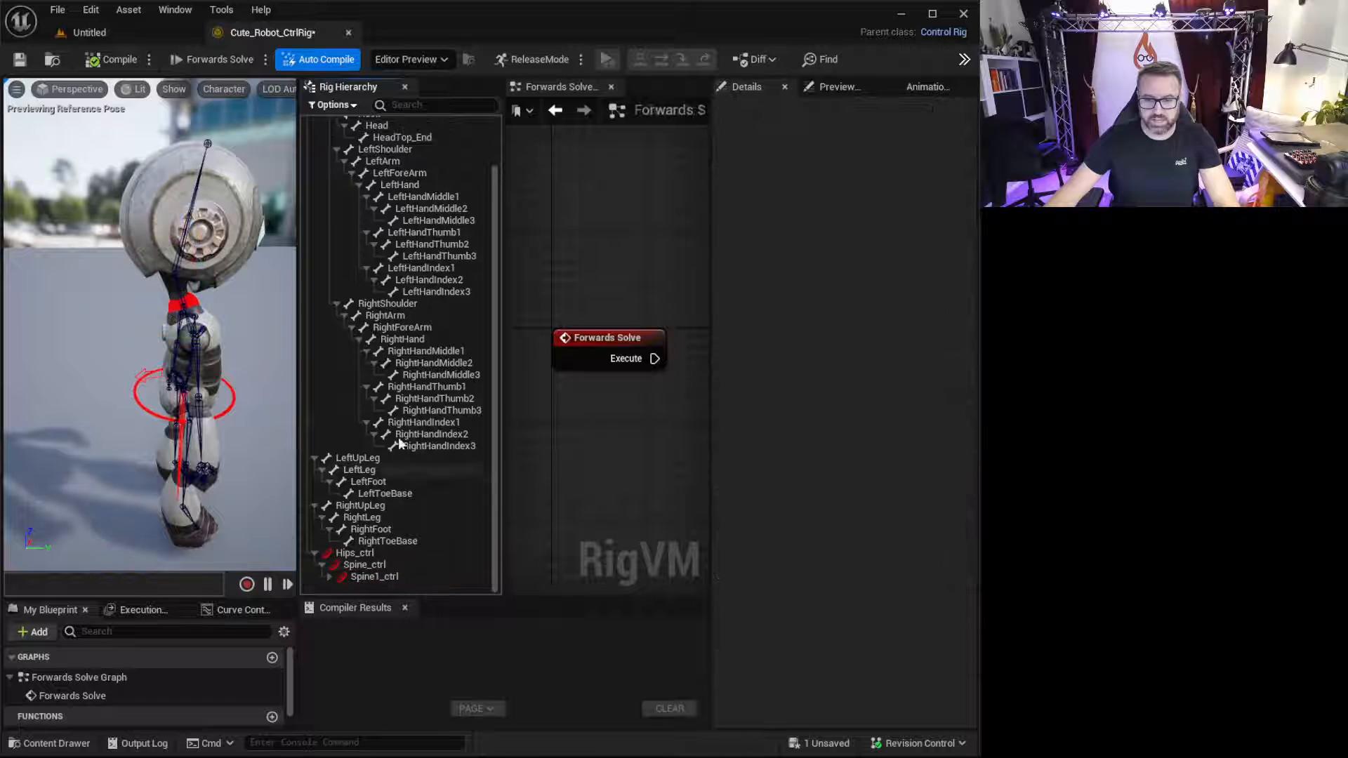
- Add a control for the Head bone with Add Controls For Selected, and parent Head_ctrl under Spine1_ctrl
scroll(396, 408, "up", 2)
left_click(397, 180)
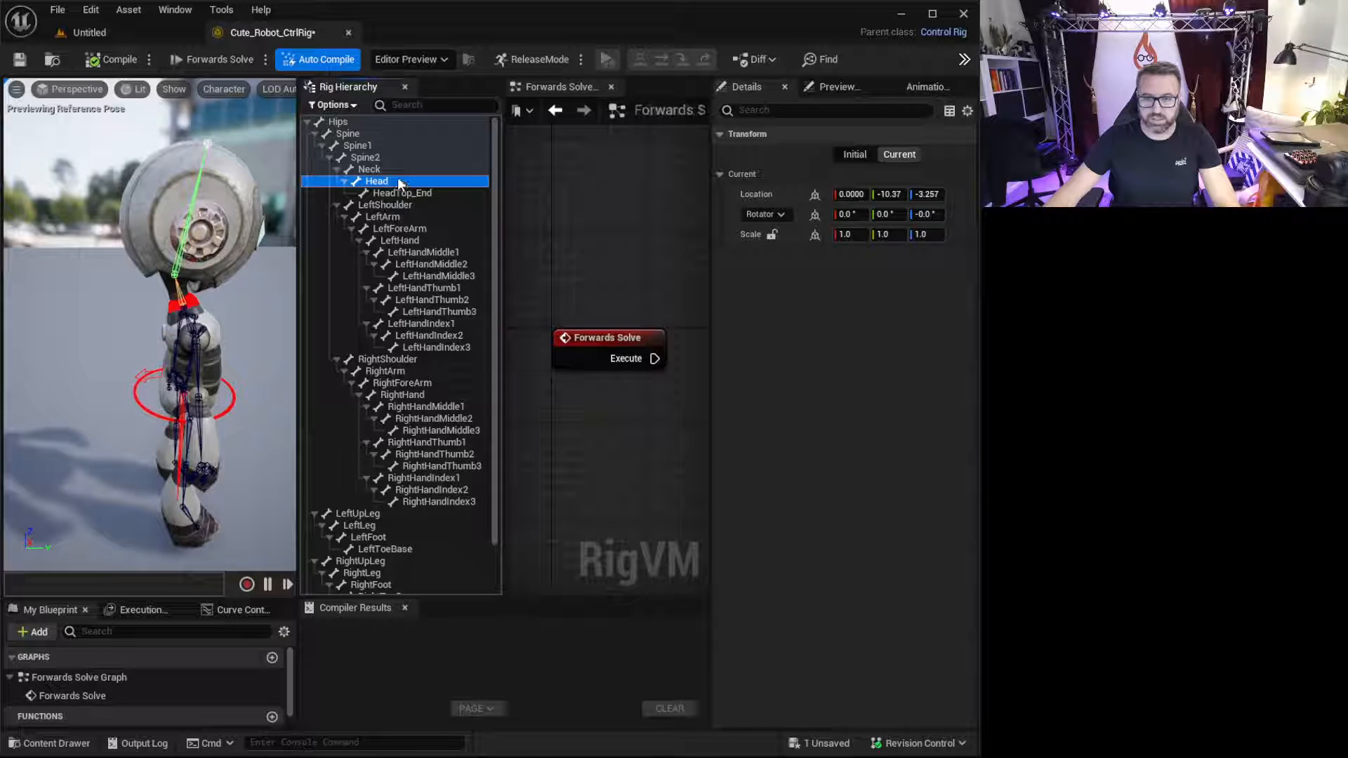
right_click(398, 182)
mouse_move(521, 205)
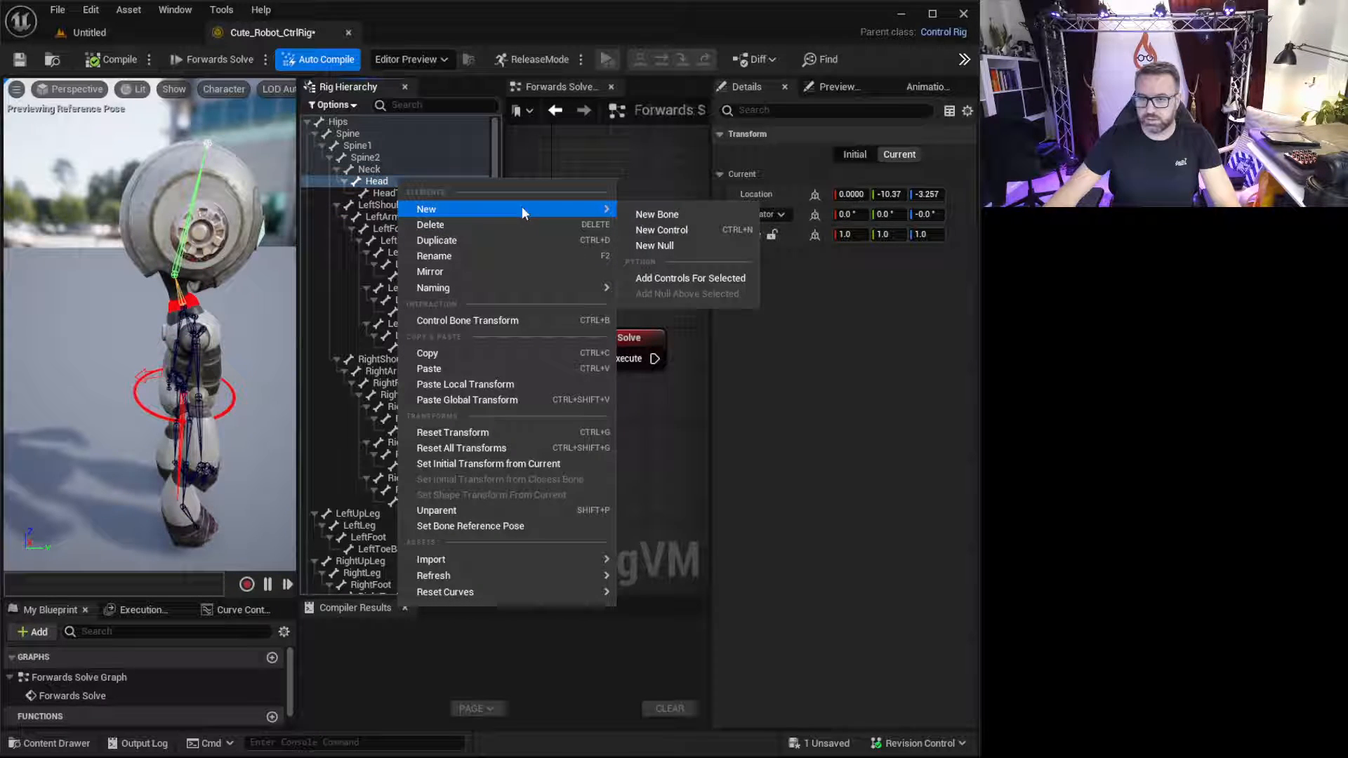
left_click(668, 277)
scroll(411, 511, "down", 3)
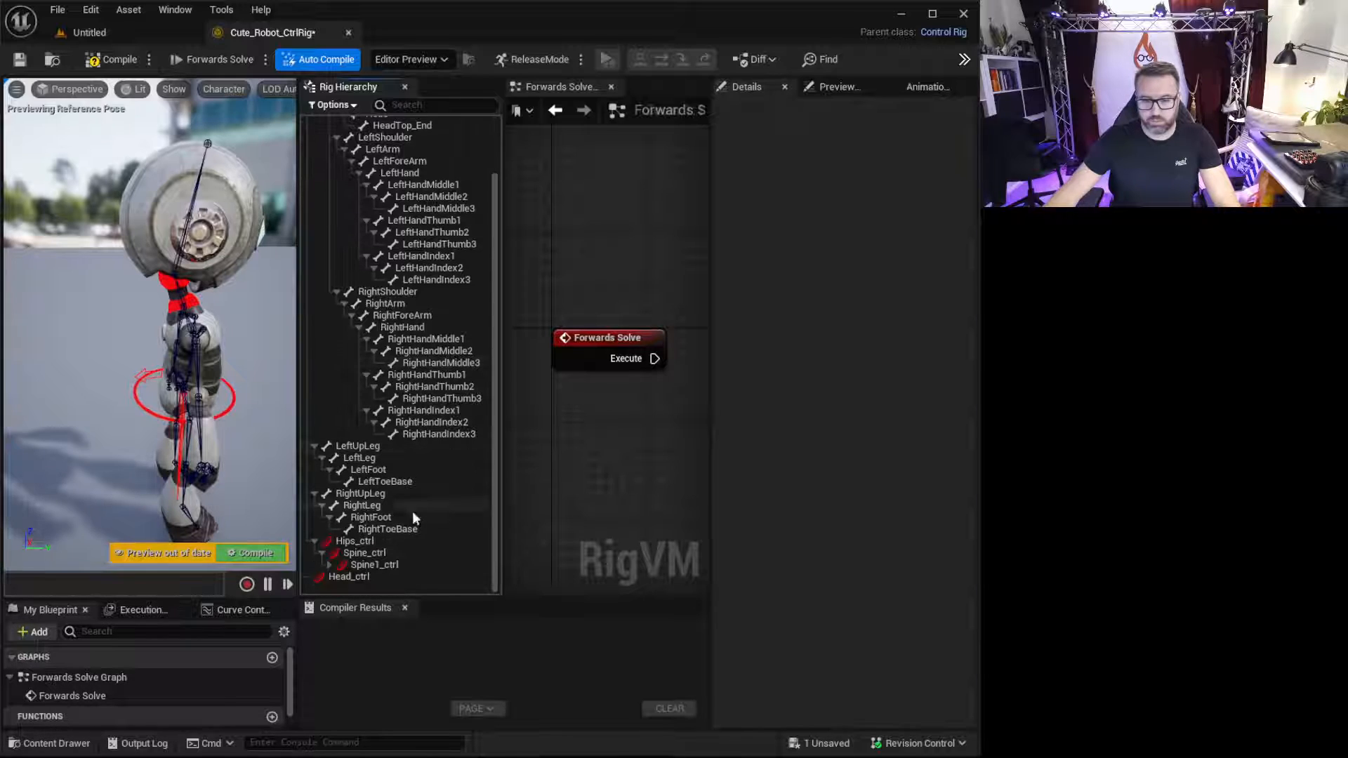
left_click_drag(337, 584, 373, 563)
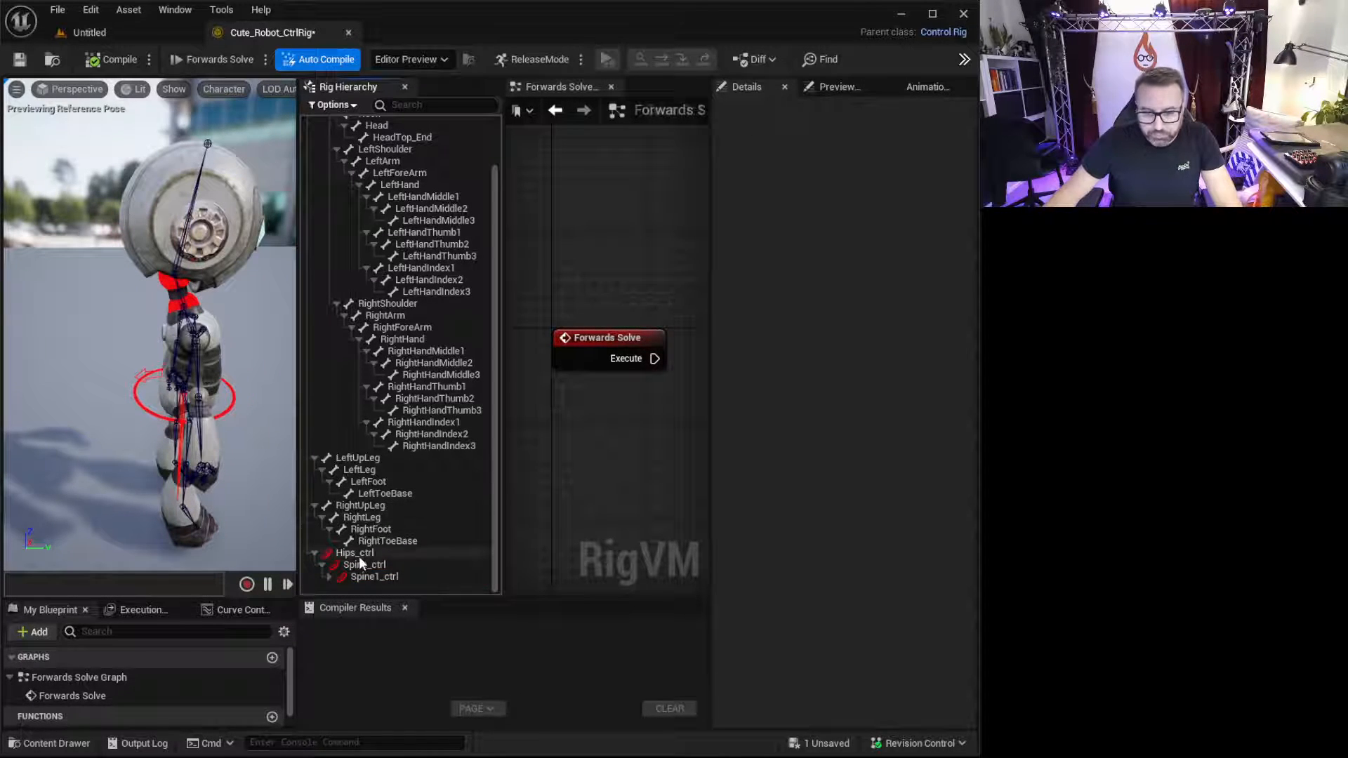
- Reparent Neck_ctrl under Spine2_ctrl and Head_ctrl under Neck_ctrl to complete the control chain
left_click(329, 577)
scroll(332, 580, "down", 2)
left_click(359, 577)
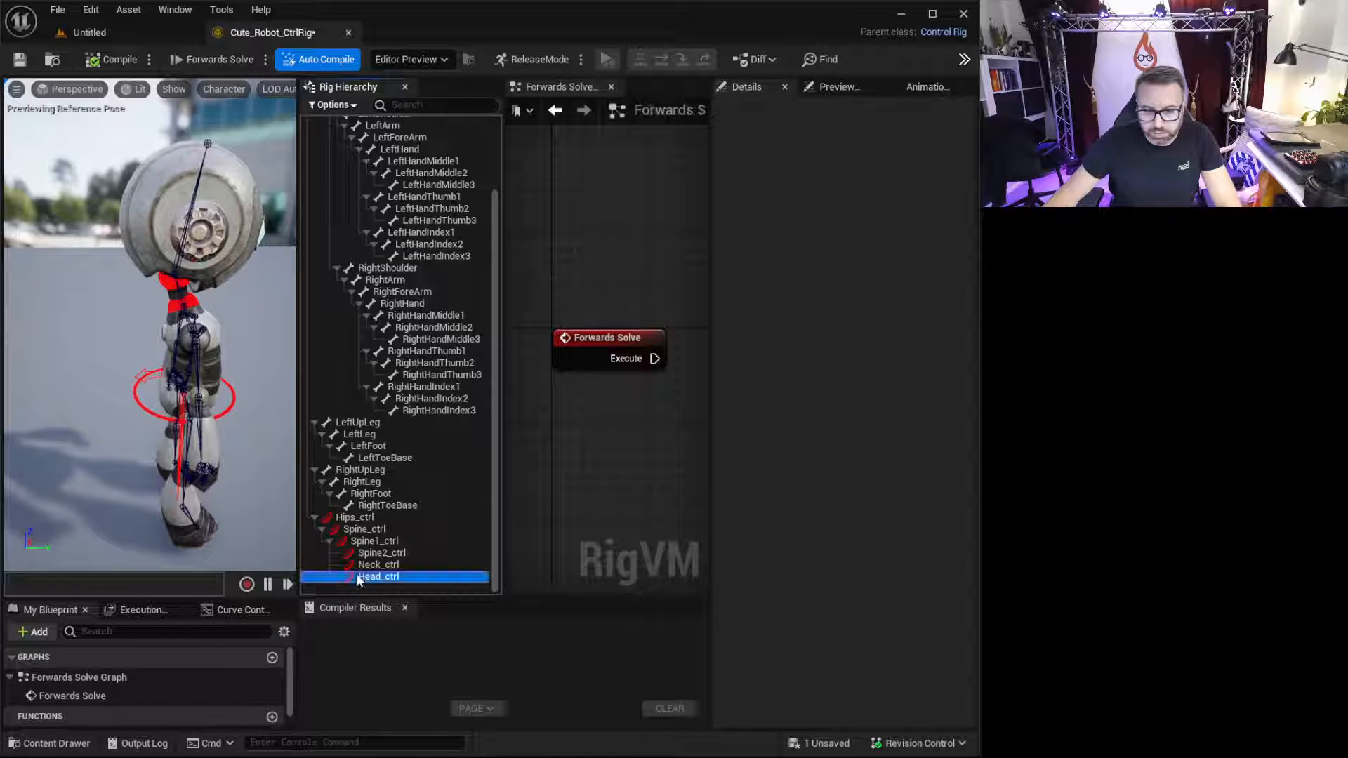
left_click(372, 565)
left_click_drag(372, 565, 370, 555)
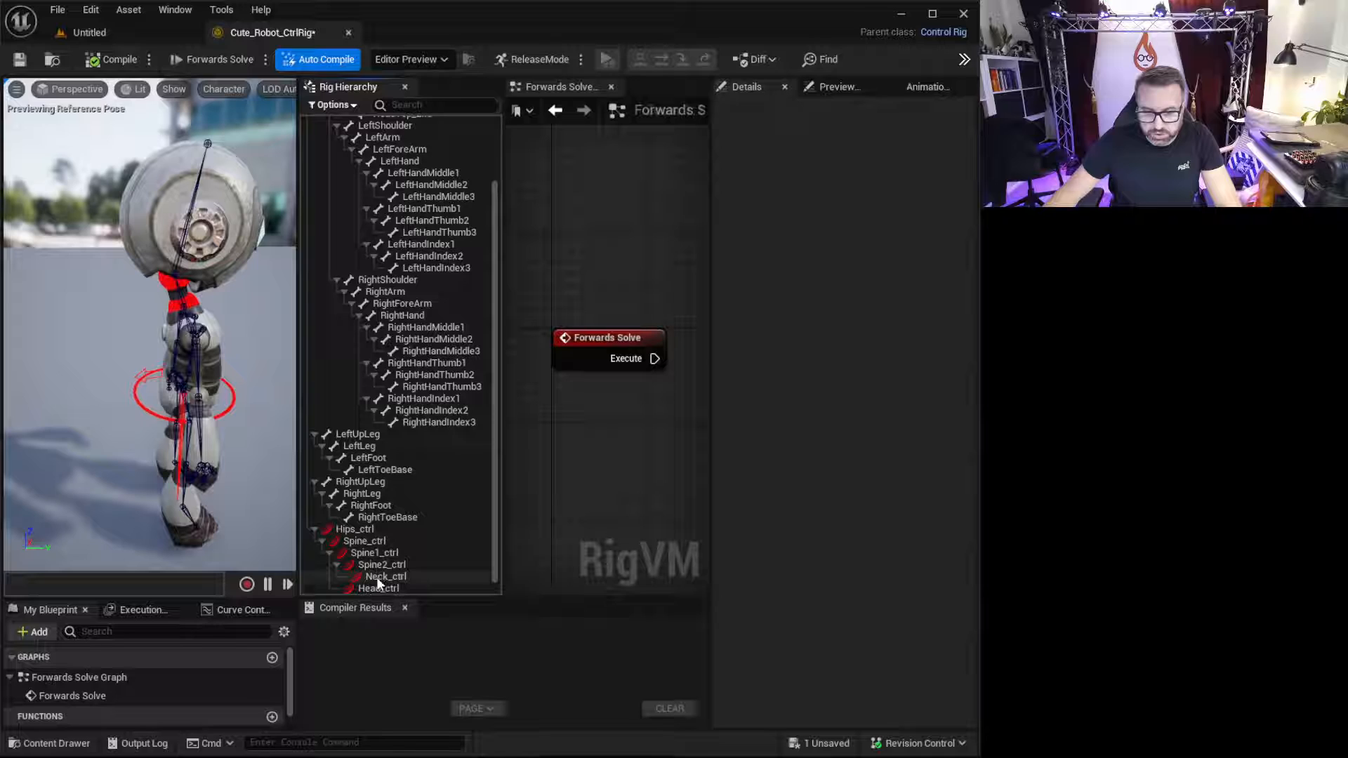
left_click(372, 591)
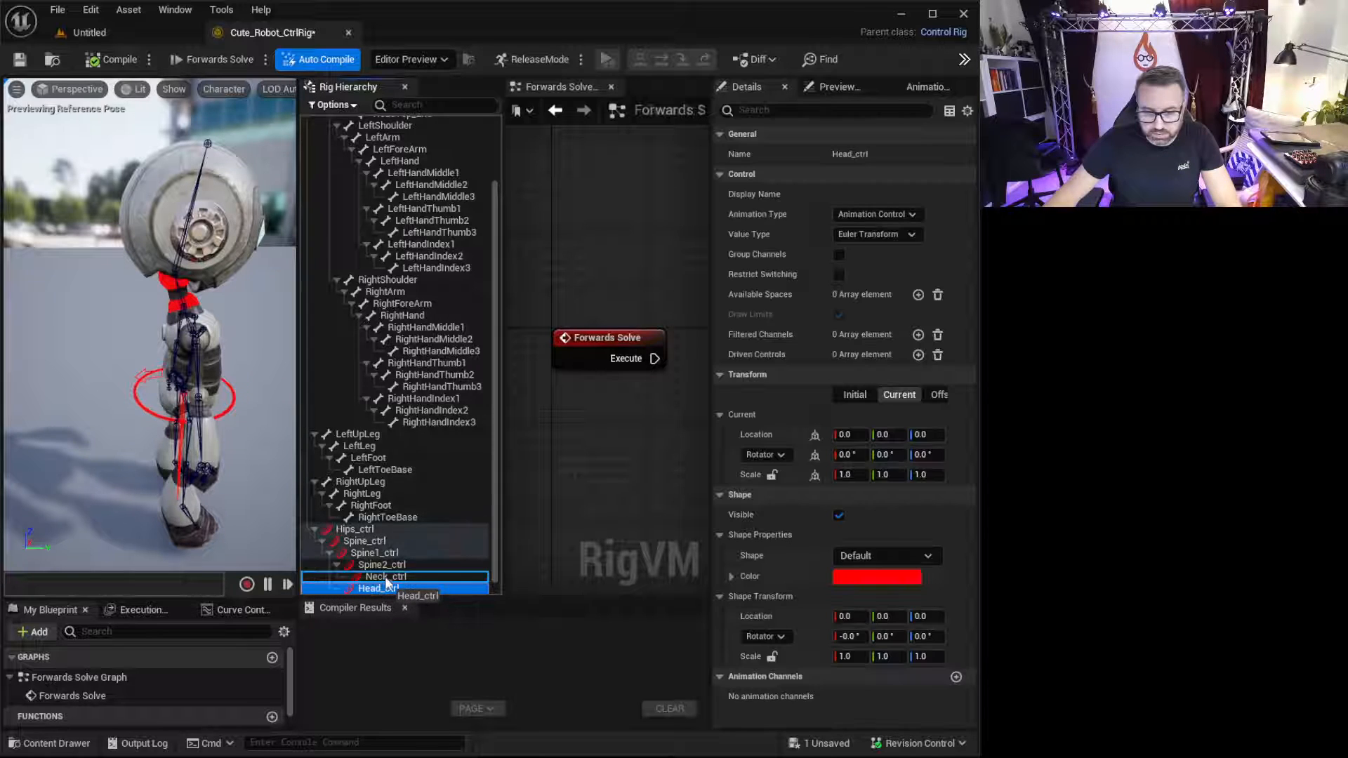
mouse_move(372, 592)
left_mouse_down()
mouse_move(393, 554)
mouse_move(347, 583)
left_mouse_up()
- Select Spine_ctrl and copy all properties of its Shape Transform group
right_click_drag(239, 421, 245, 383)
left_click(377, 554)
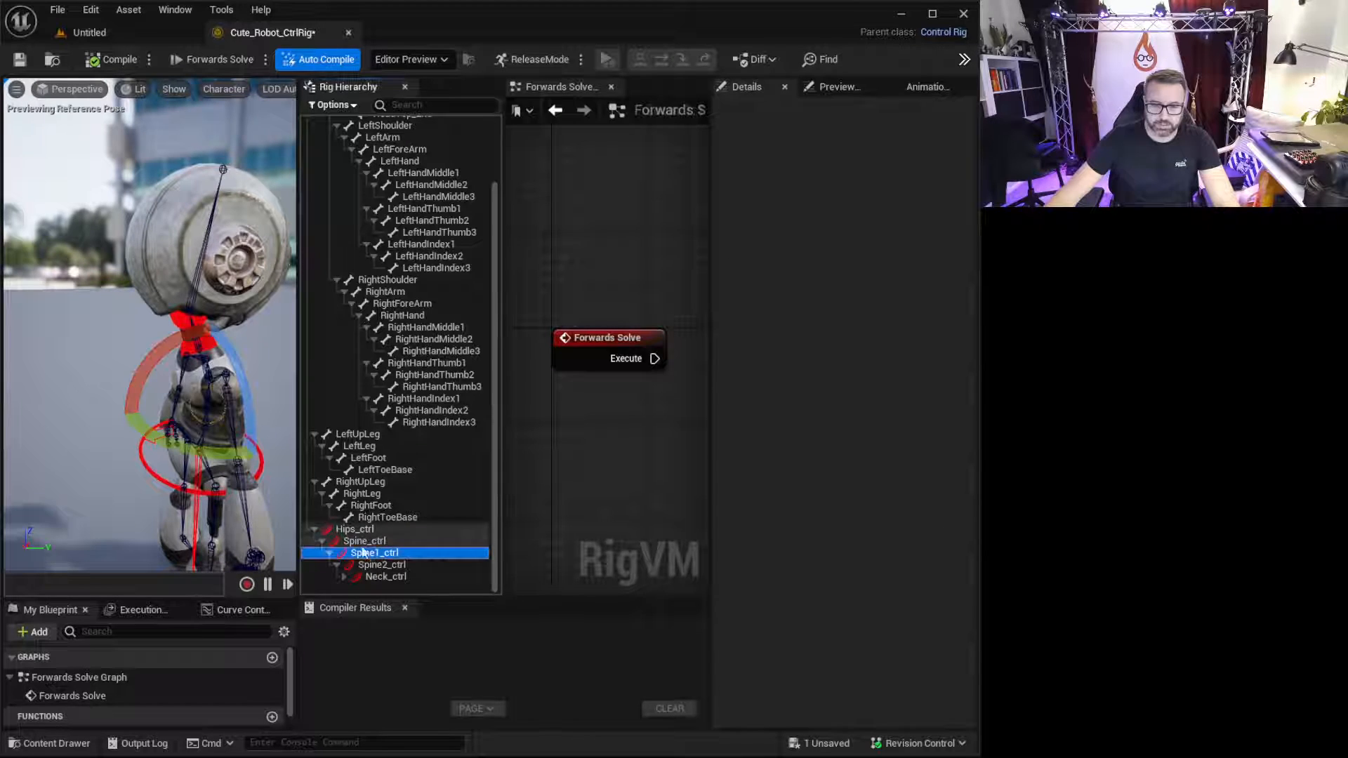
right_click_drag(239, 429, 221, 453)
left_click(126, 450)
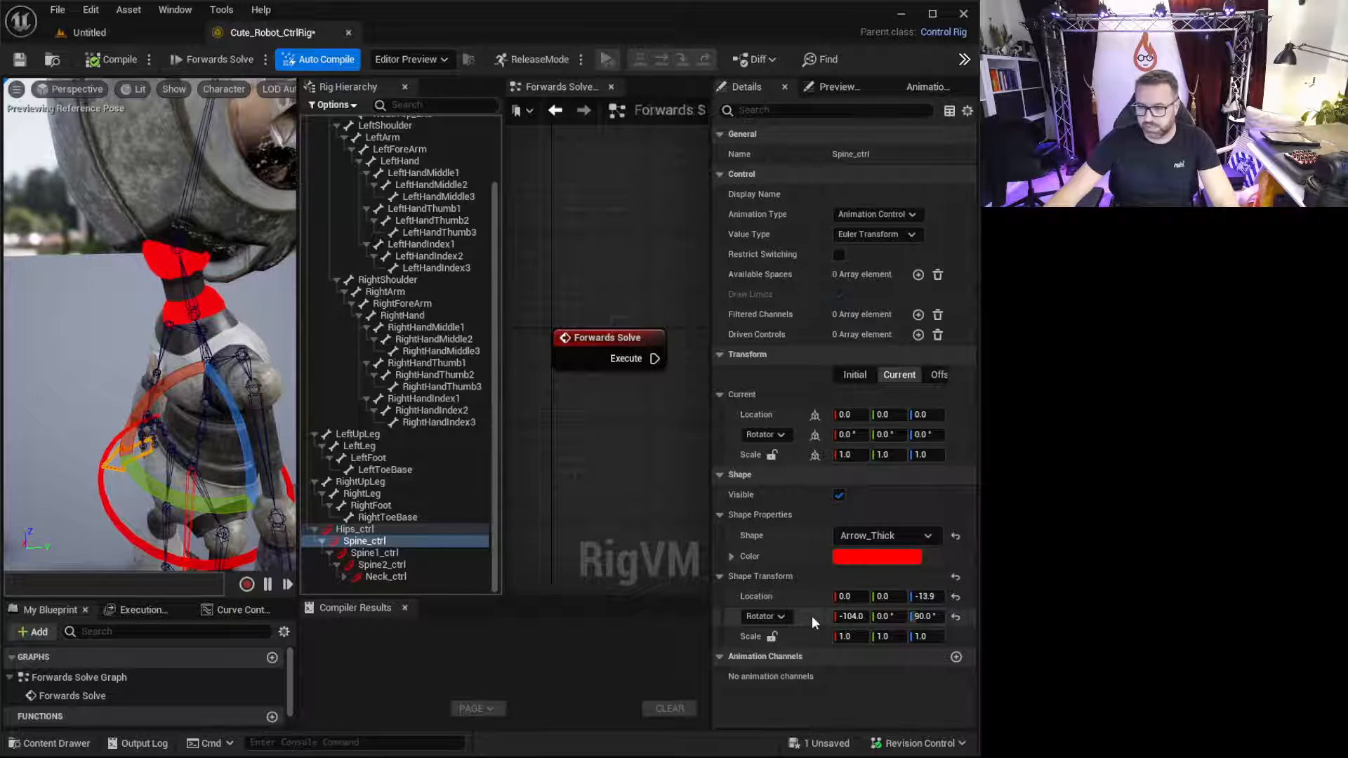
right_click(800, 576)
left_click(892, 664)
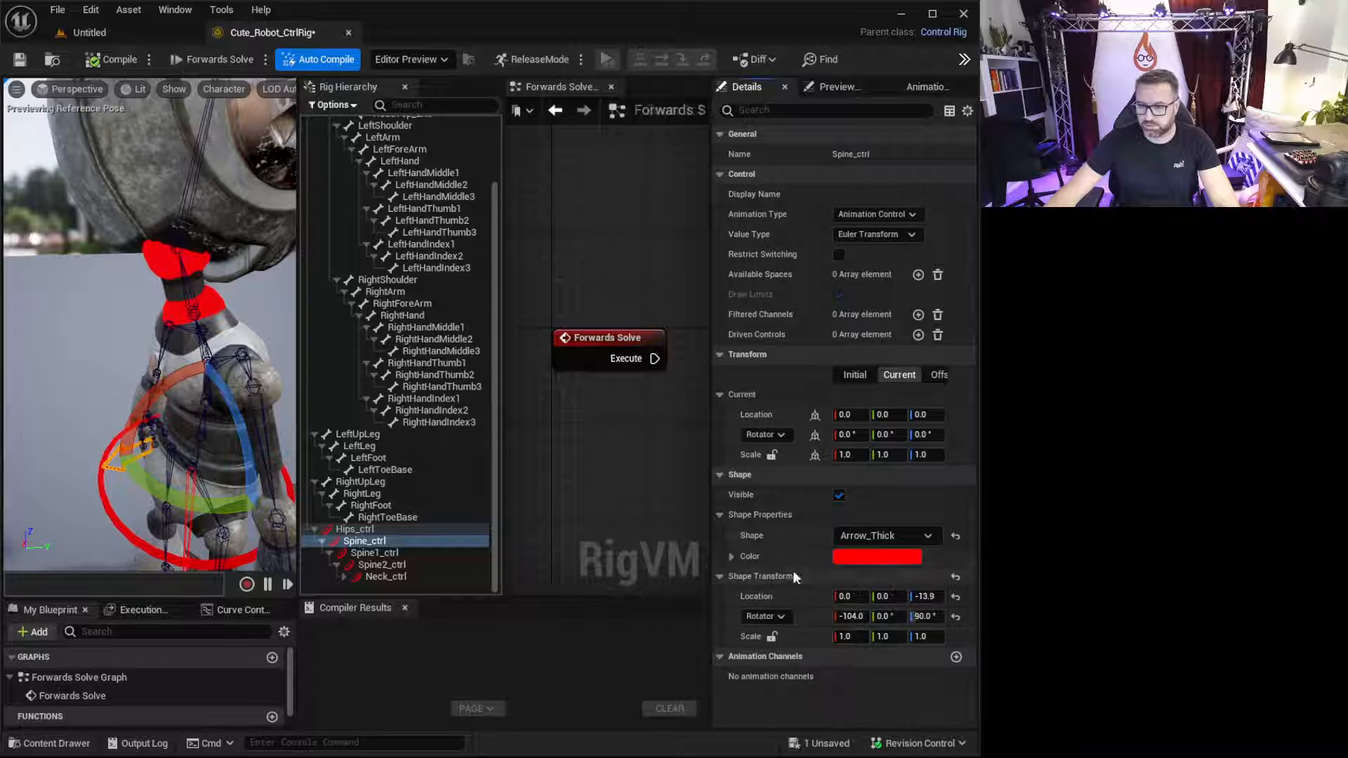
- Set Spine1_ctrl's shape to Arrow_Thick and paste Spine_ctrl's Shape Transform properties onto it
right_click_drag(168, 428, 197, 453)
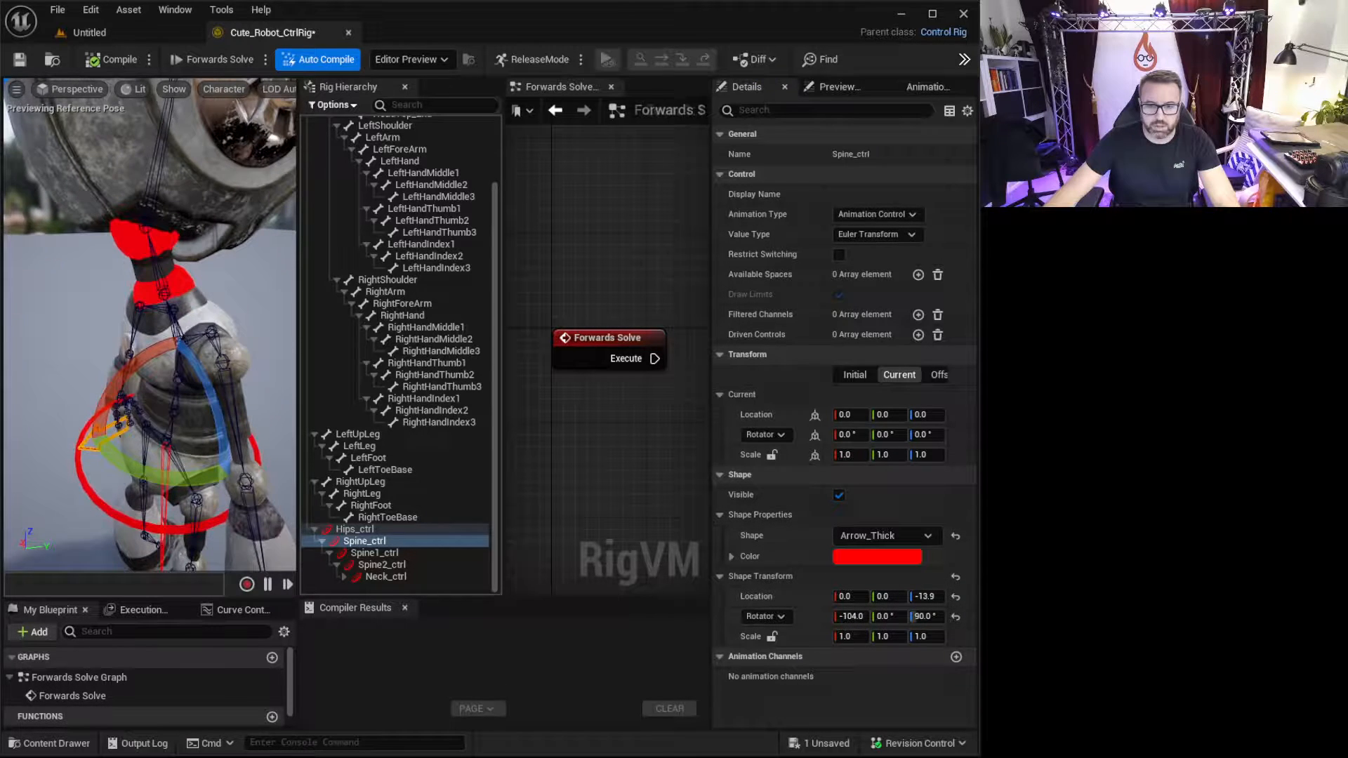
left_click(384, 554)
left_click(897, 536)
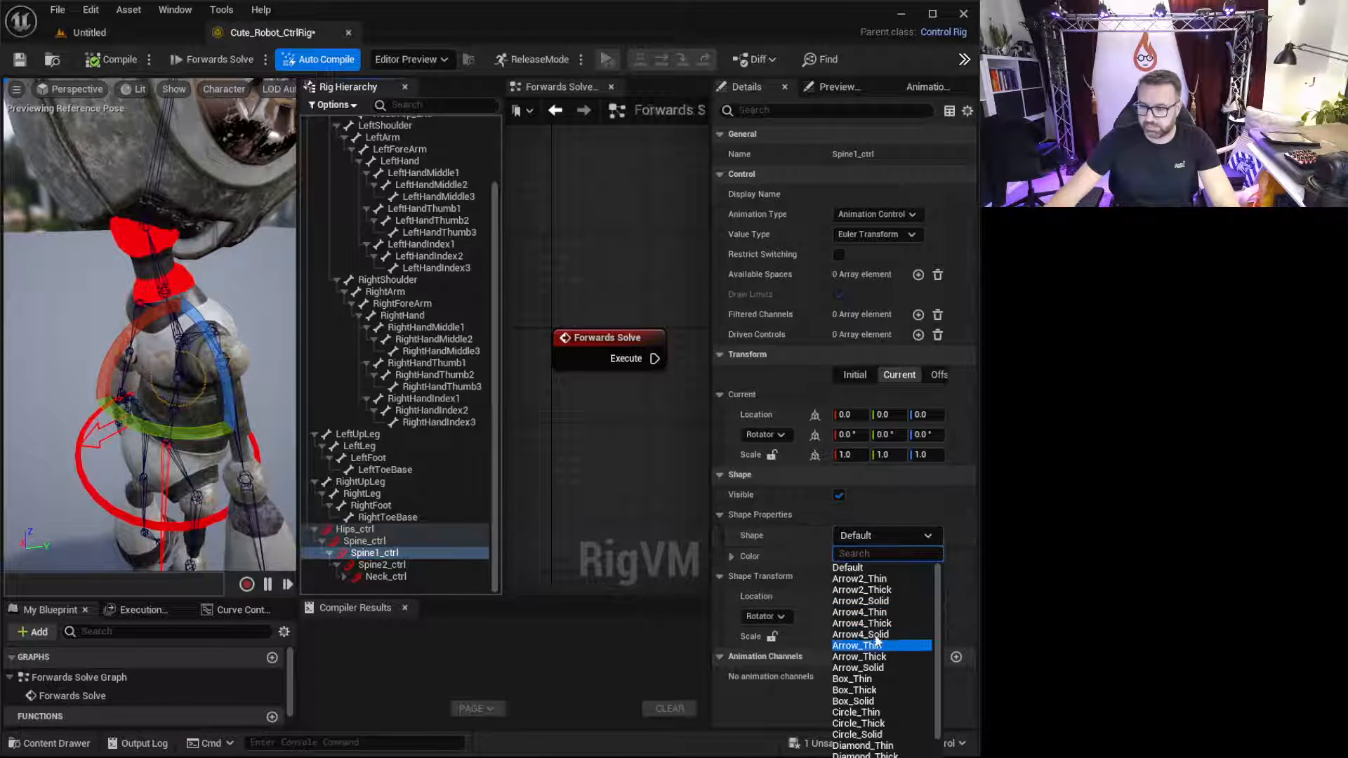
left_click(865, 656)
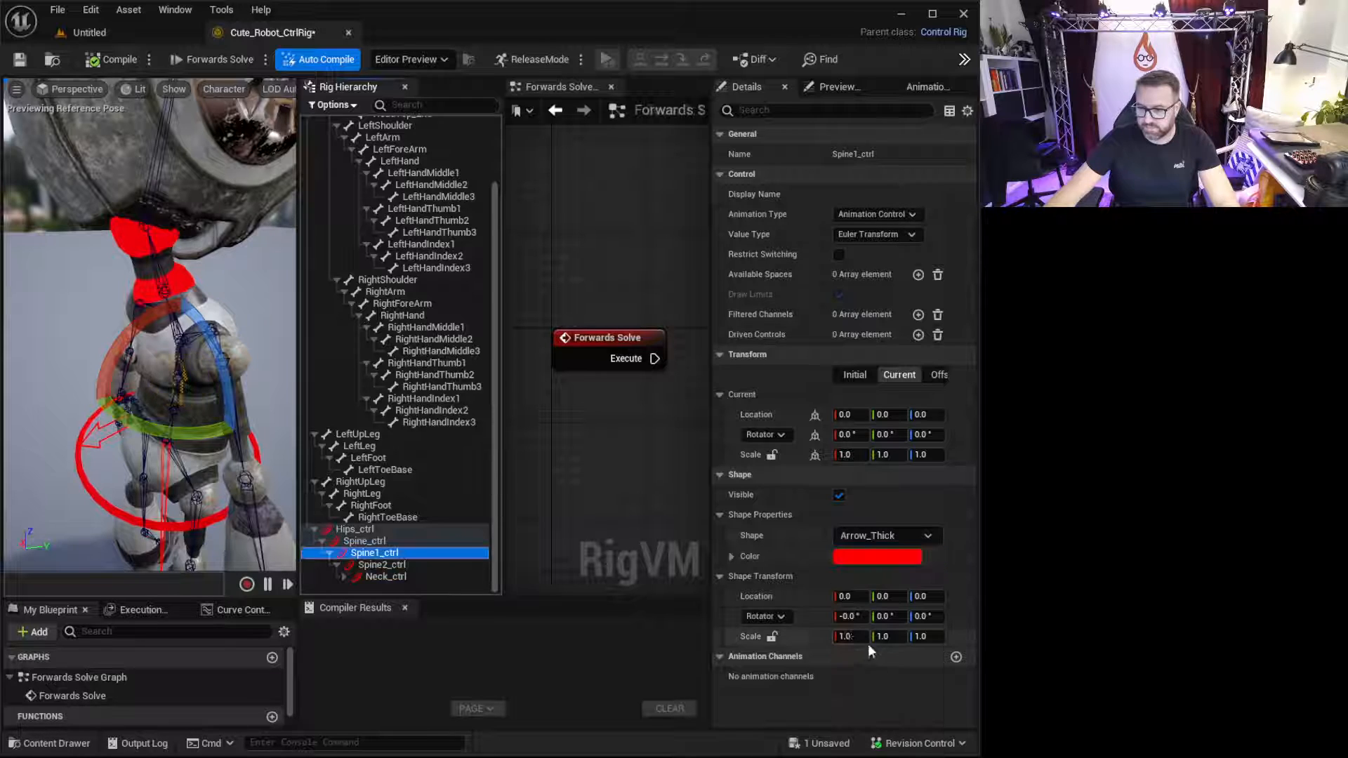
right_click(794, 578)
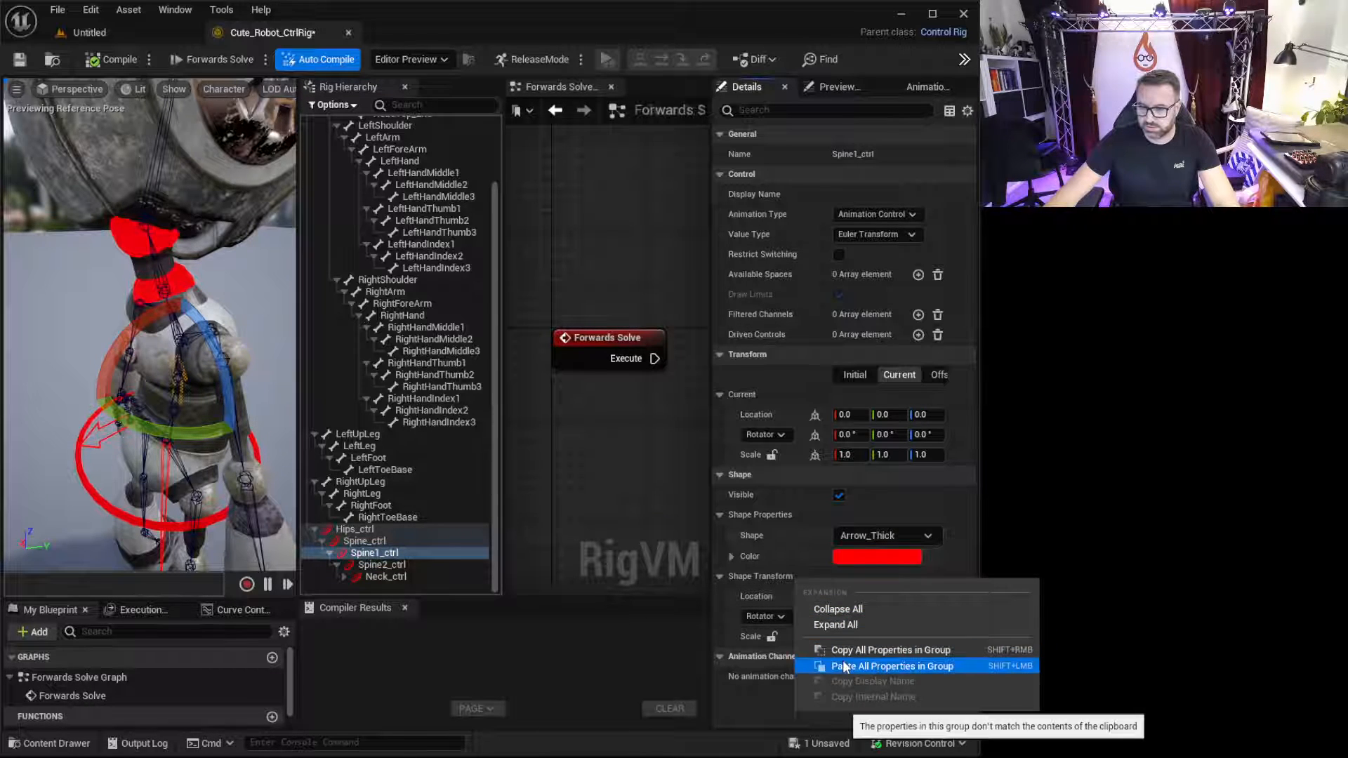
left_click(886, 666)
- Set Spine2_ctrl's shape to Arrow_Thick and paste the copied Shape Transform properties onto it
left_click_drag(151, 351, 190, 337, "alt")
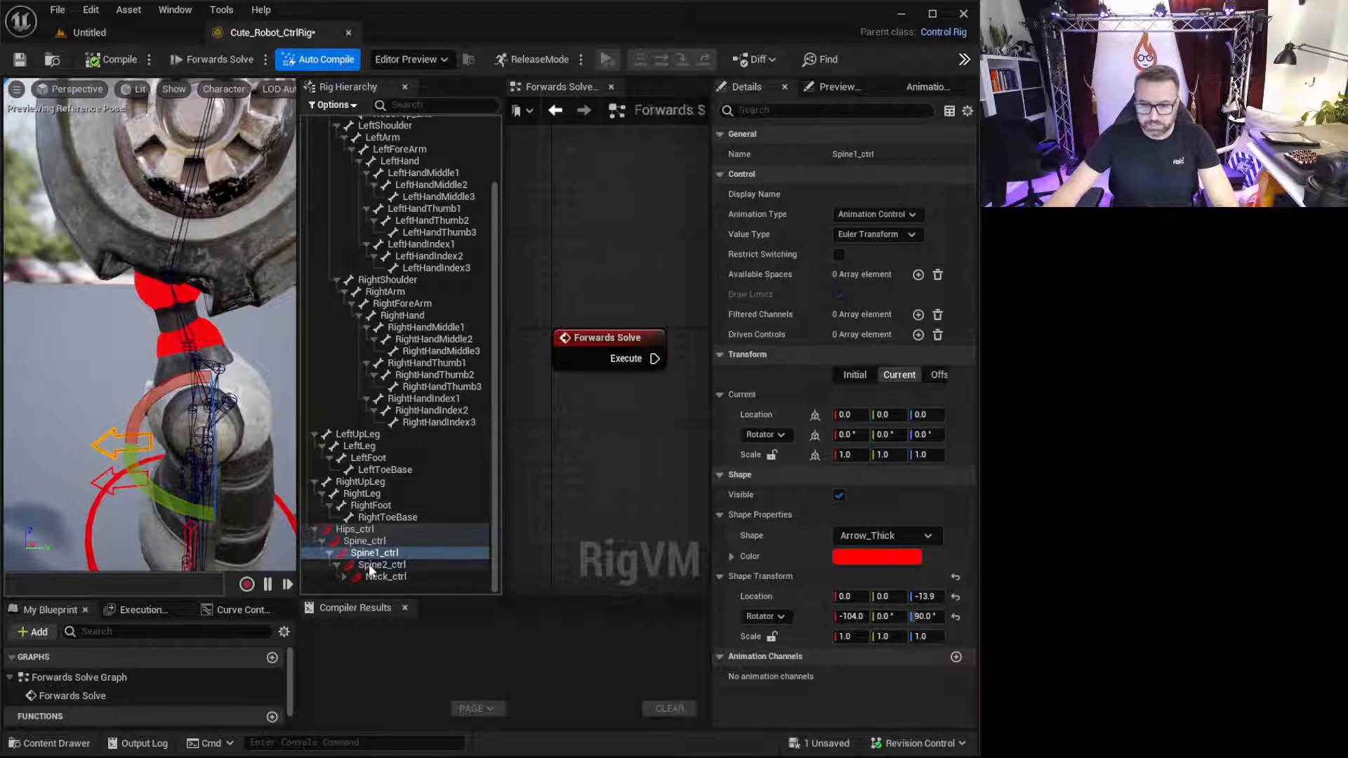
left_click(369, 565)
left_click(893, 537)
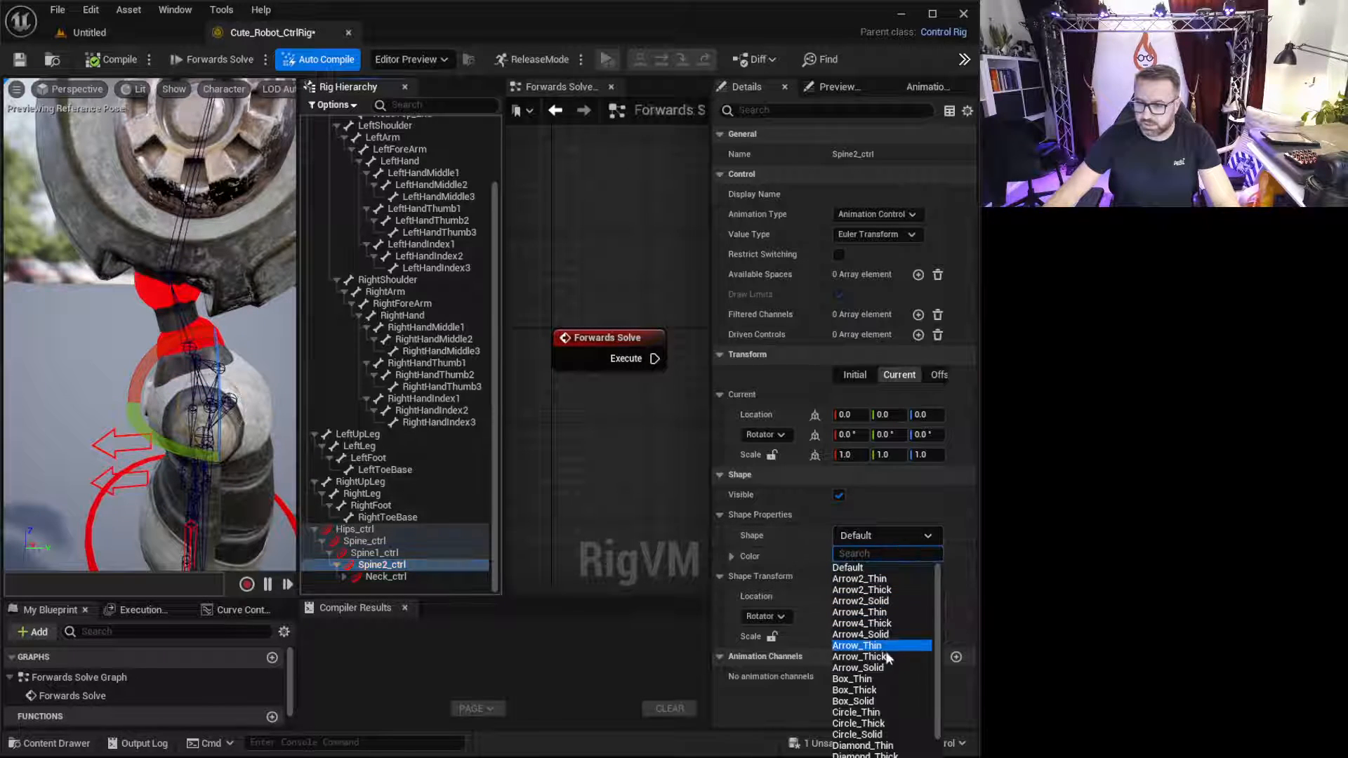
left_click(874, 657)
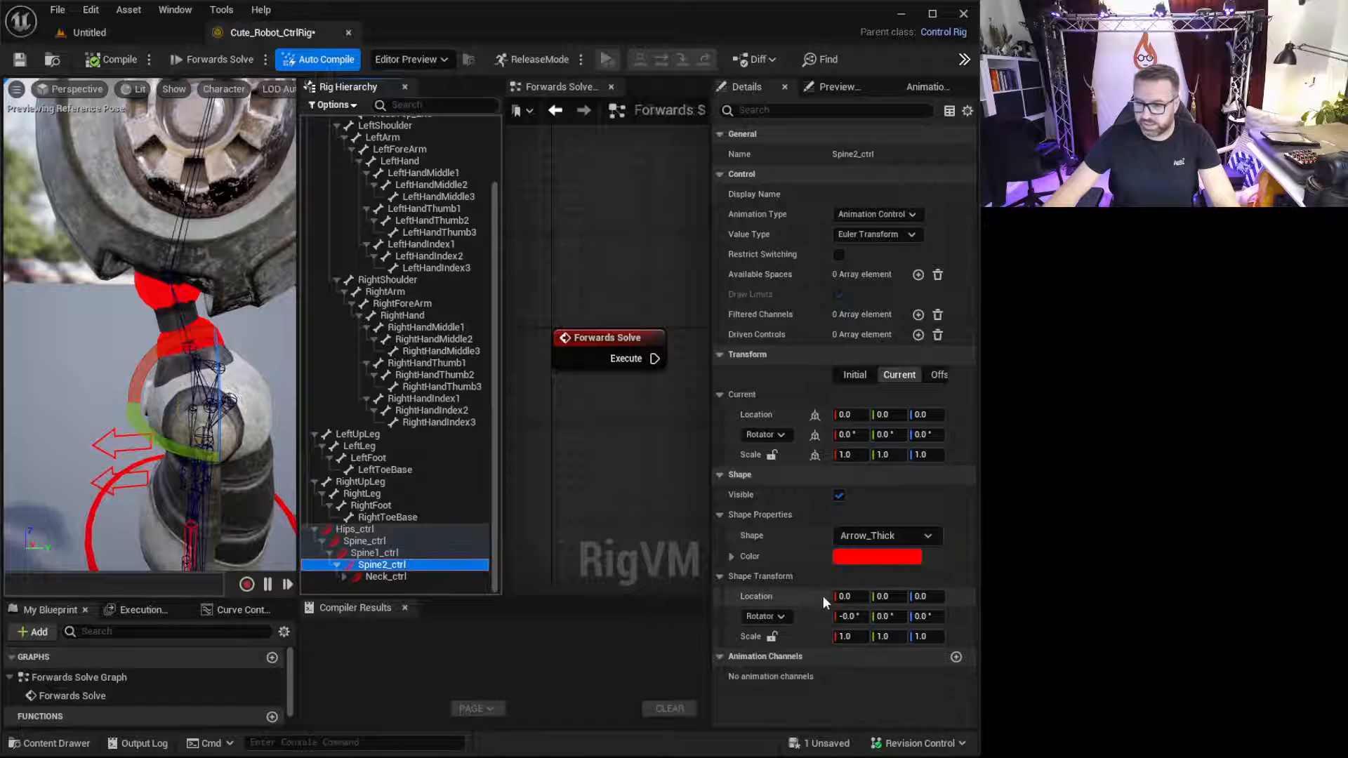
right_click(799, 580)
left_click(877, 669)
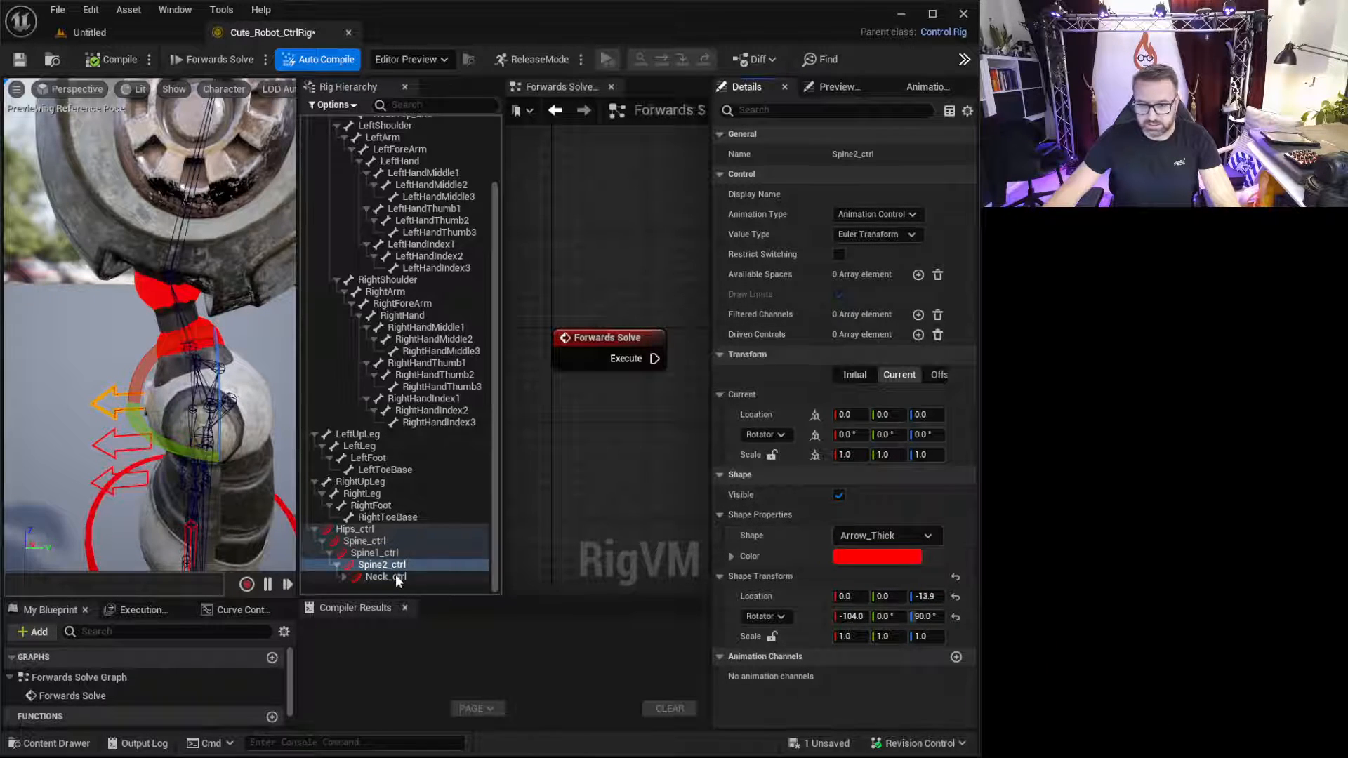
- Set Neck_ctrl's shape to Arrow_Thick and paste the copied Shape Transform properties onto it
left_click(467, 576)
left_click(887, 536)
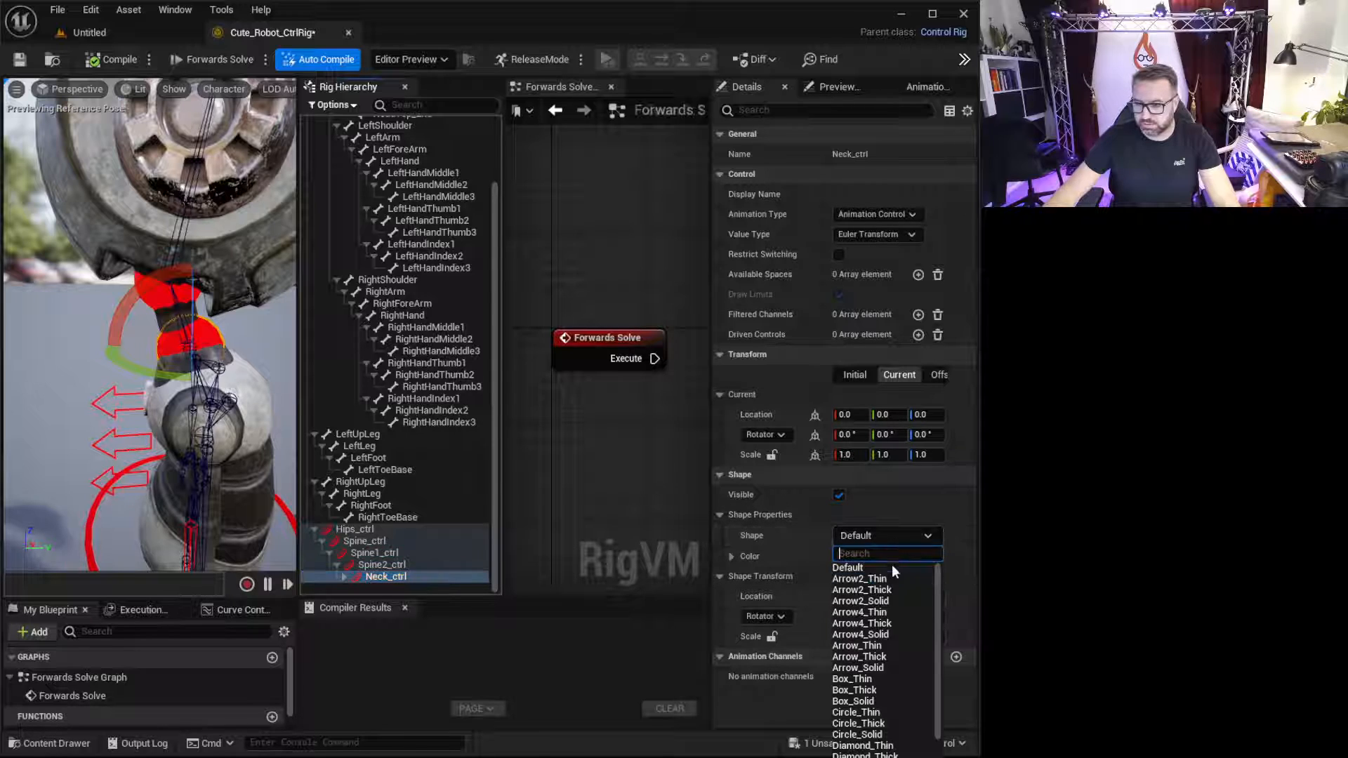
left_click(869, 657)
right_click(800, 576)
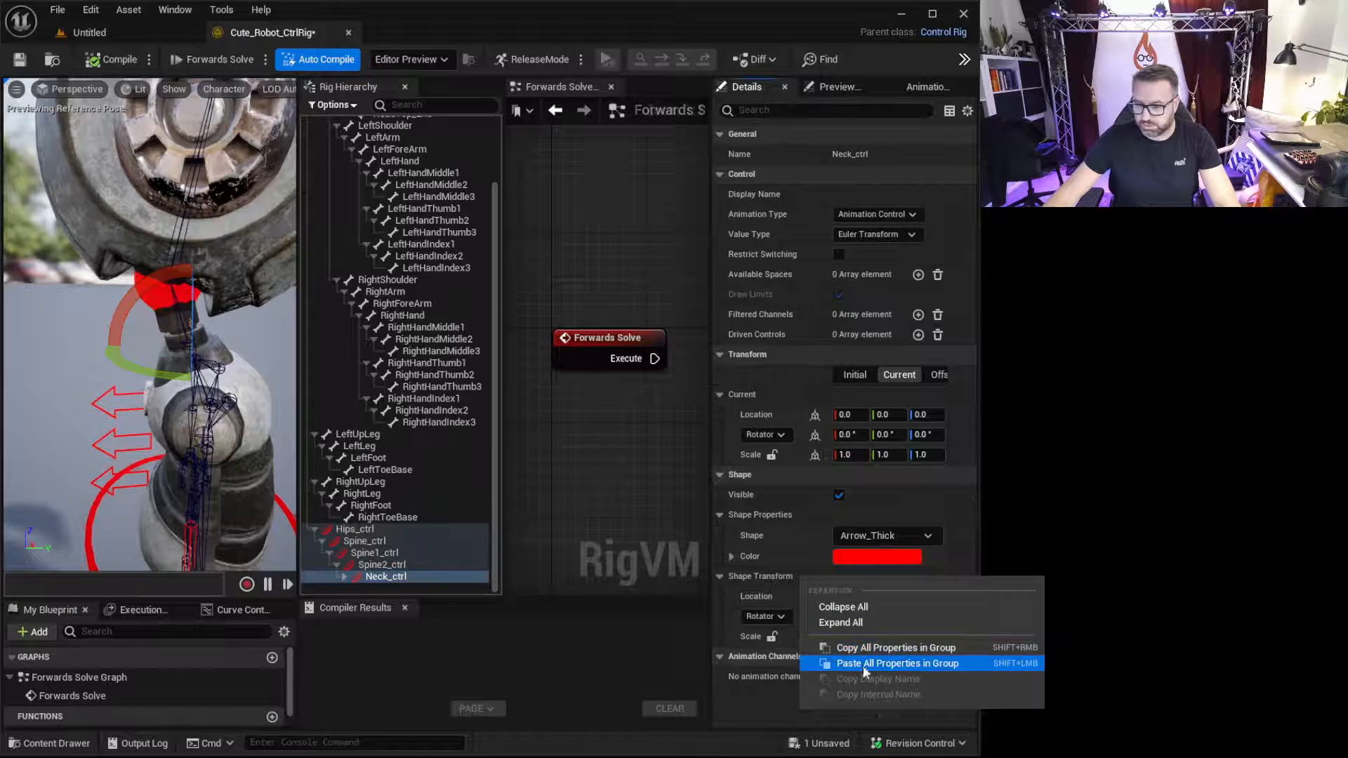
left_click(866, 666)
right_click_drag(150, 330, 264, 330)
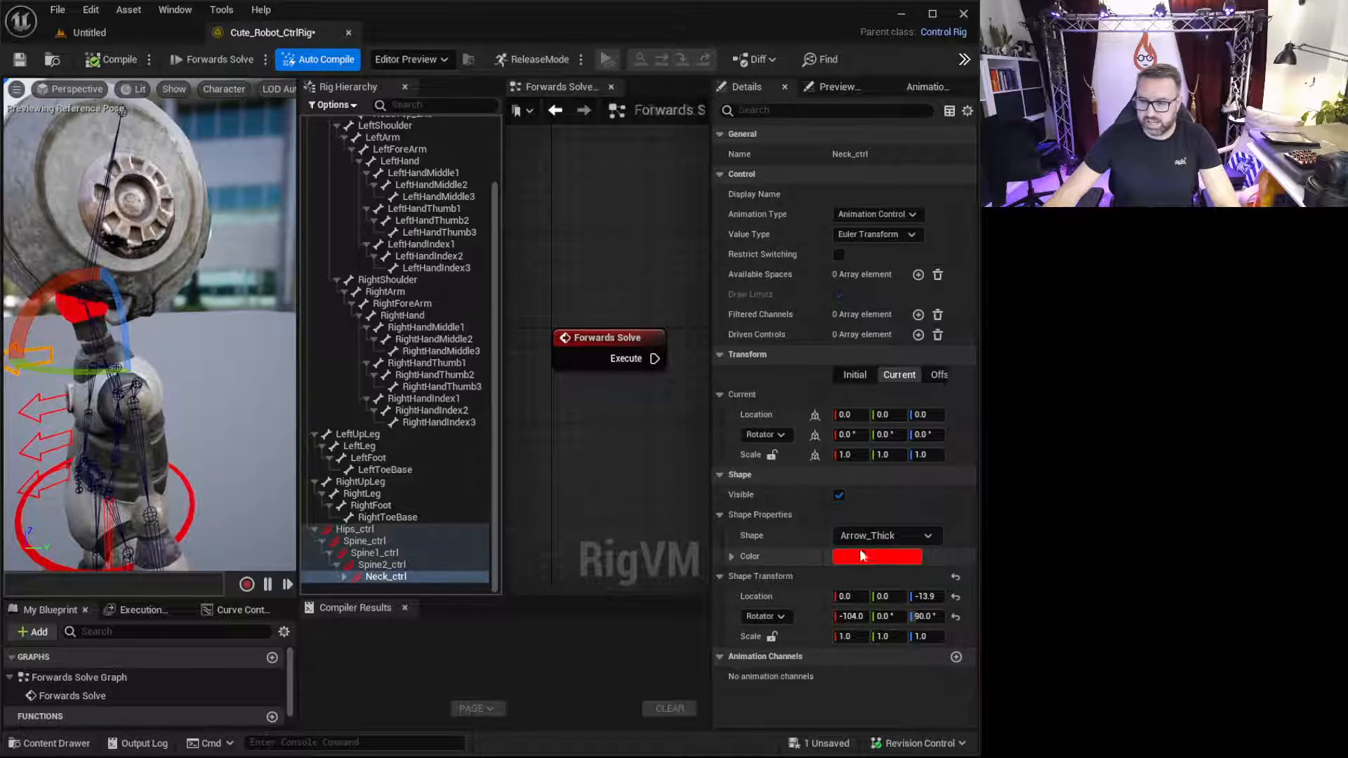
- Set Head_ctrl's shape to Hexagon_Thick and the X value of its shape rotation to 90°
left_click(344, 577)
left_click(375, 589)
right_click_drag(219, 466, 151, 457)
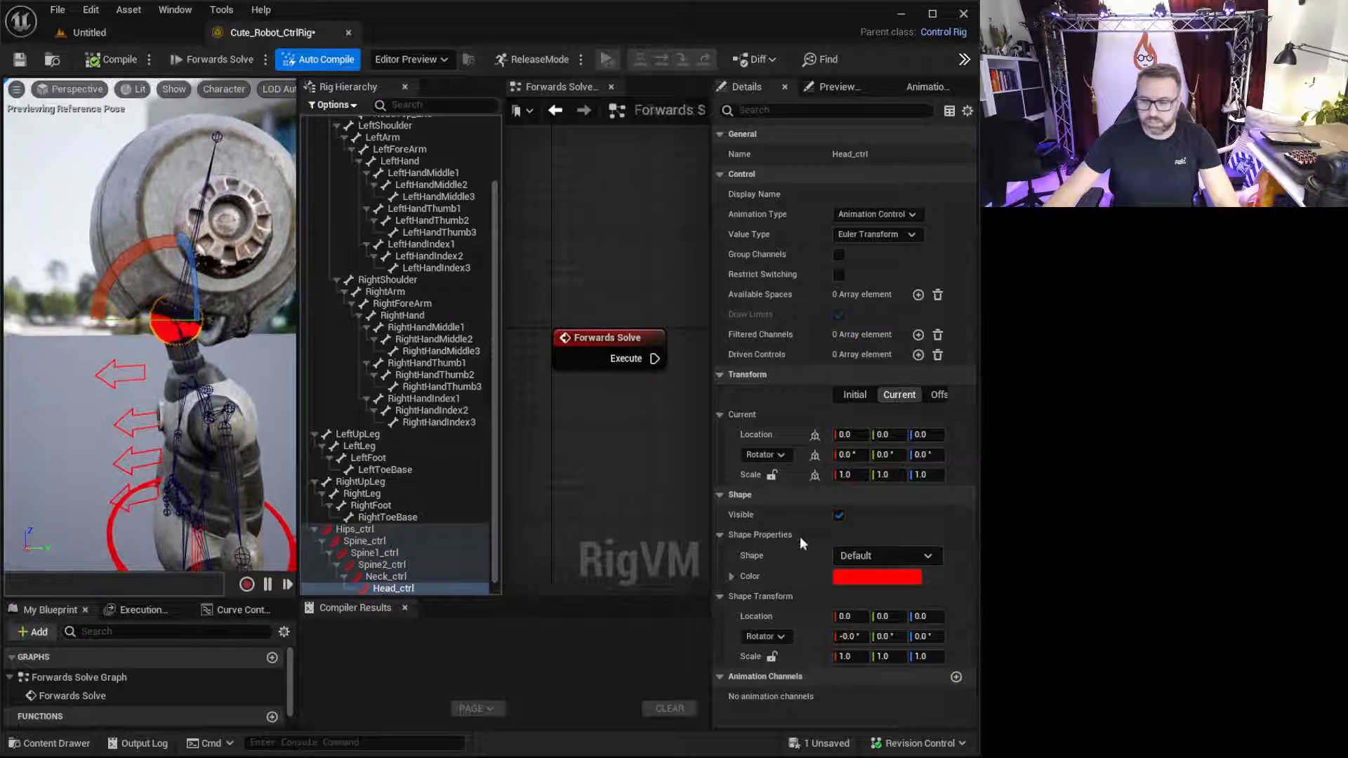
left_click(928, 555)
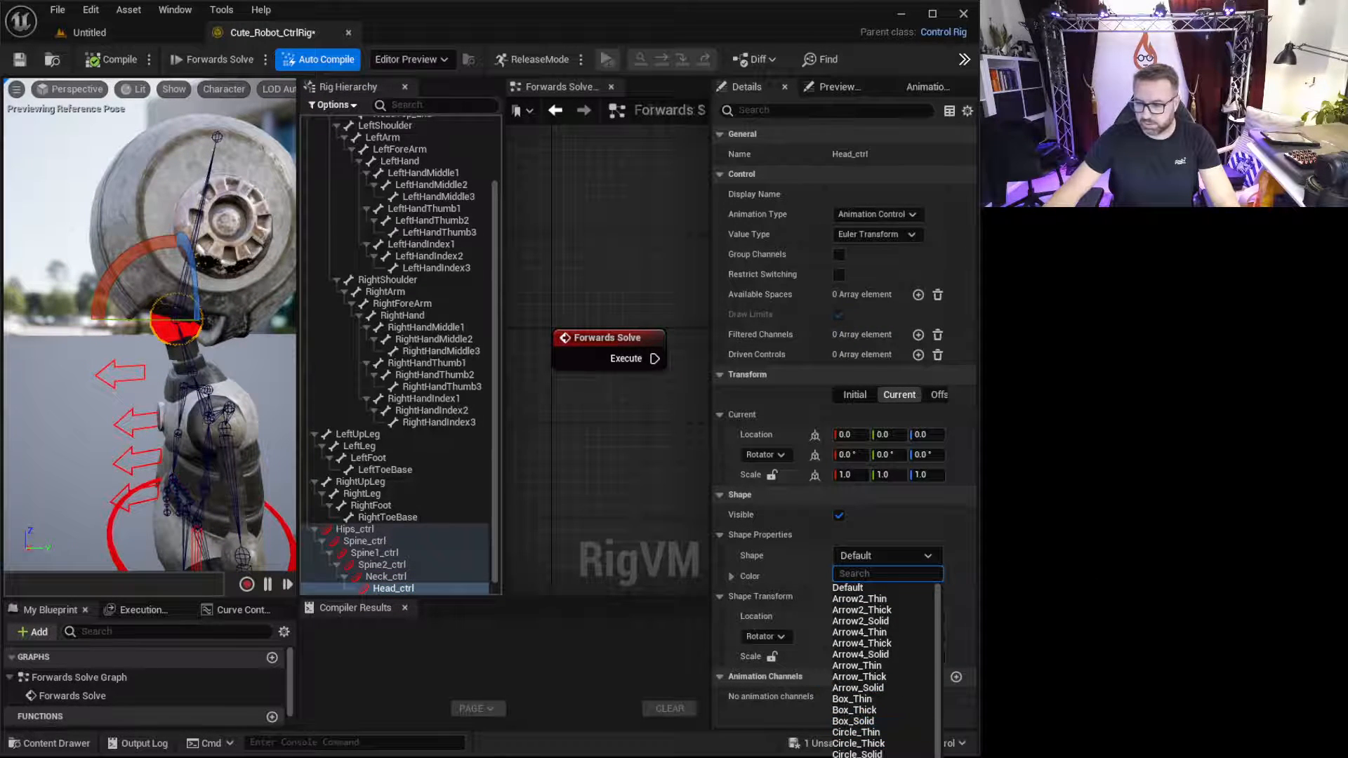
left_click(860, 757)
right_click_drag(186, 330, 210, 351)
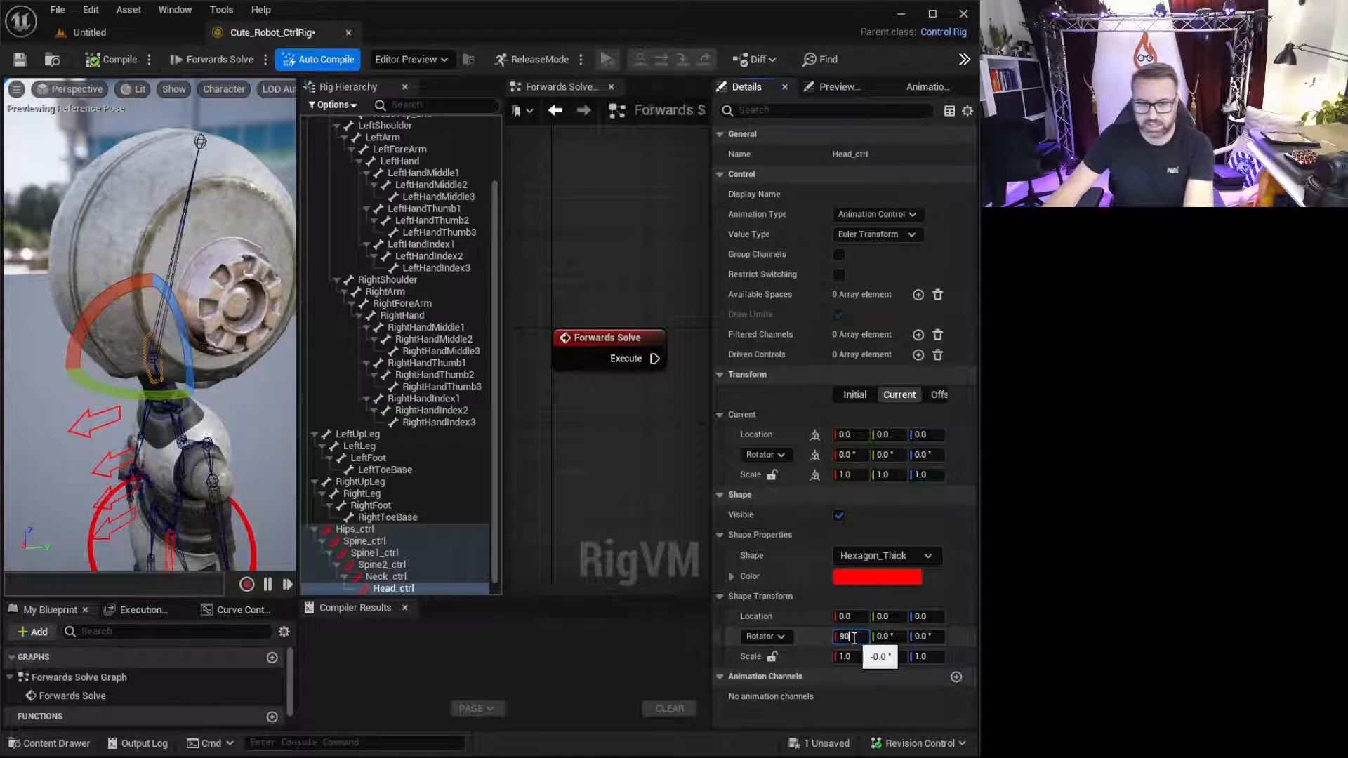
- Lock the proportions of Head_ctrl's shape scale and enlarge the shape uniformly to 4.411
left_click(773, 657)
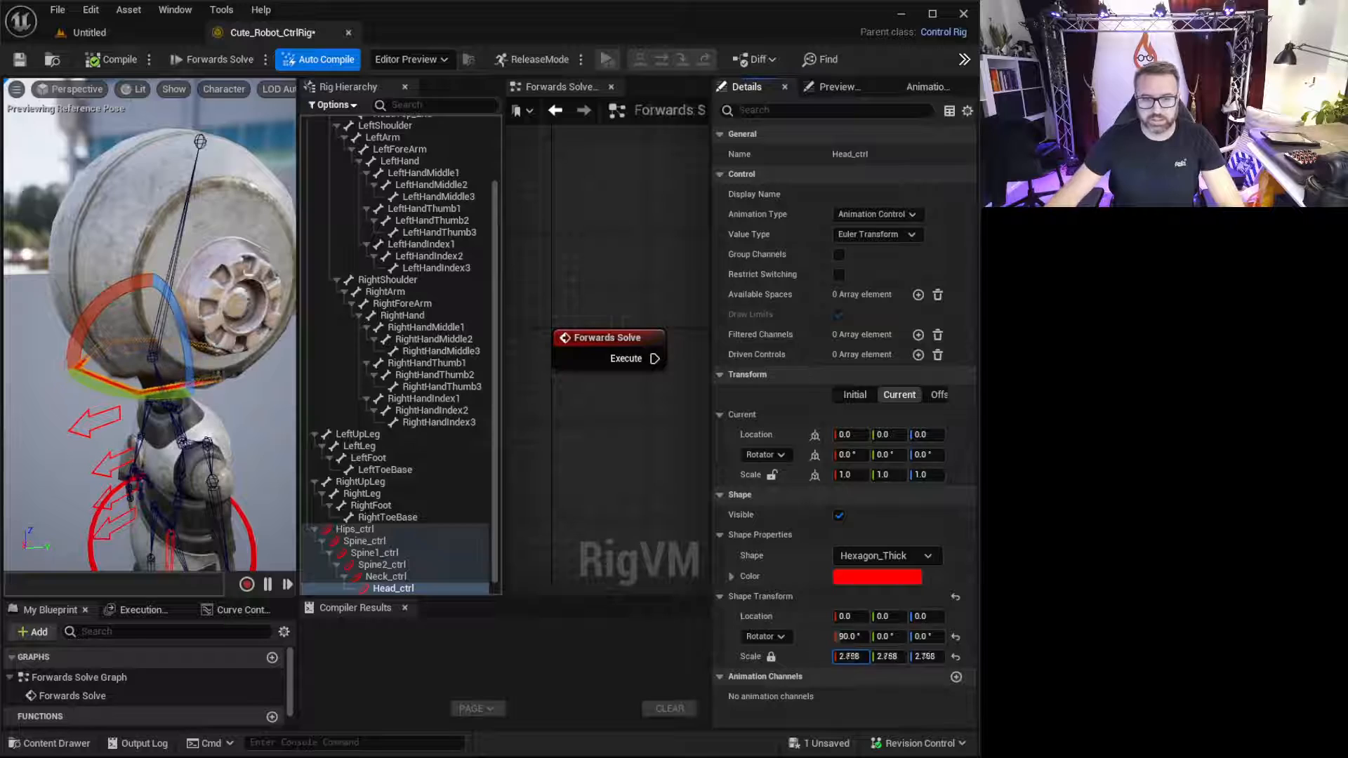
mouse_move(78, 513)
right_mouse_down()
mouse_move(225, 514)
mouse_move(84, 512)
right_mouse_up()
mouse_move(153, 388)
right_mouse_down()
mouse_move(139, 387)
mouse_move(169, 421)
mouse_move(140, 379)
mouse_move(151, 372)
mouse_move(116, 370)
mouse_move(144, 373)
mouse_move(119, 372)
mouse_move(133, 383)
right_mouse_up()
- Widen the Forwards Solve graph area by narrowing the Details and Rig Hierarchy areas
right_click_drag(608, 436, 587, 430)
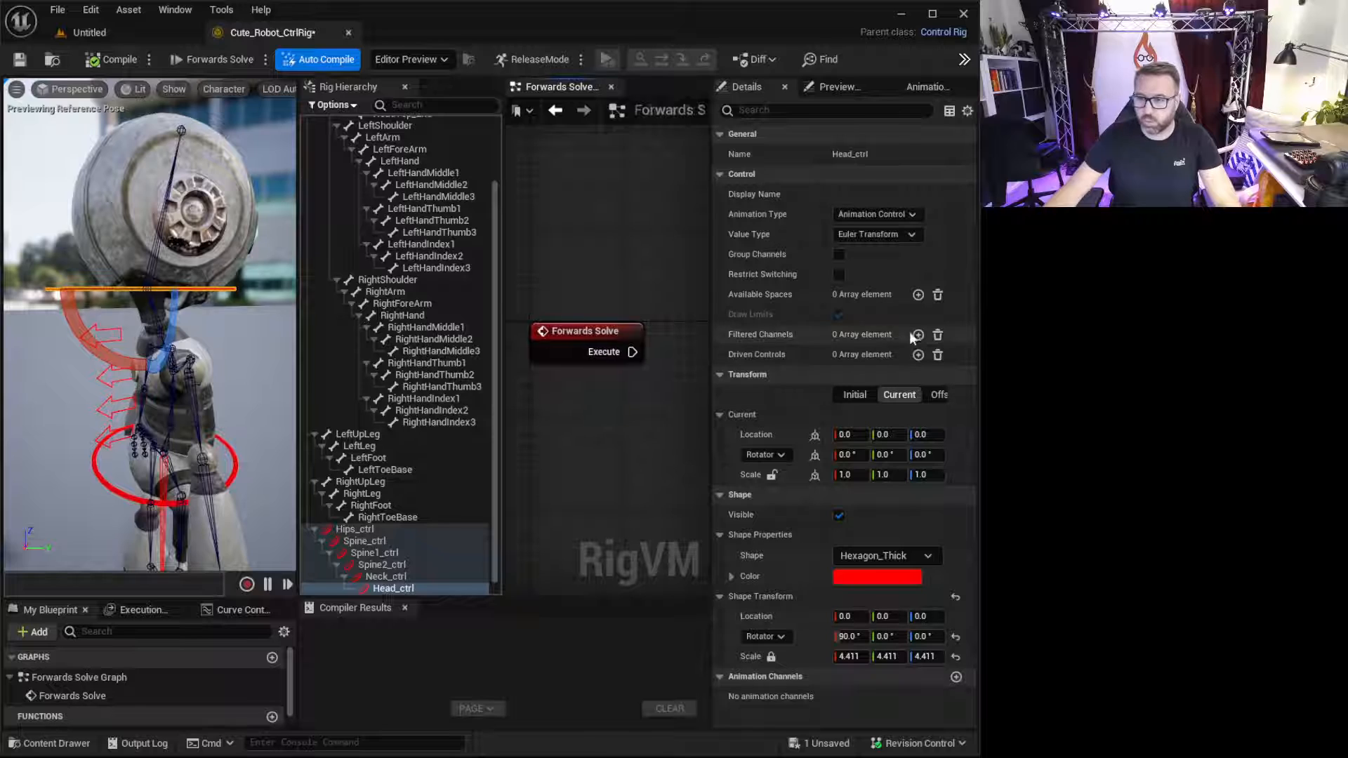
left_click_drag(711, 274, 774, 276)
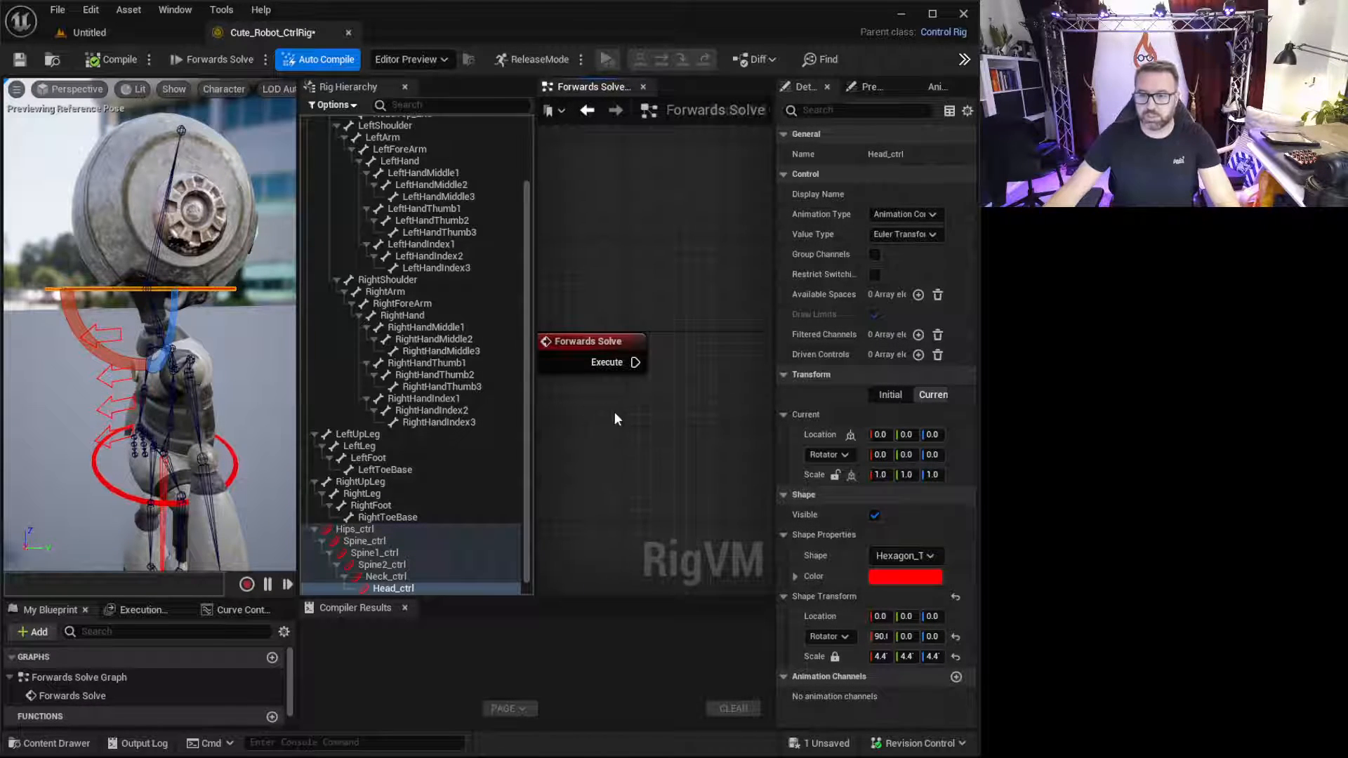
left_click_drag(532, 412, 498, 411)
right_click_drag(551, 411, 630, 390)
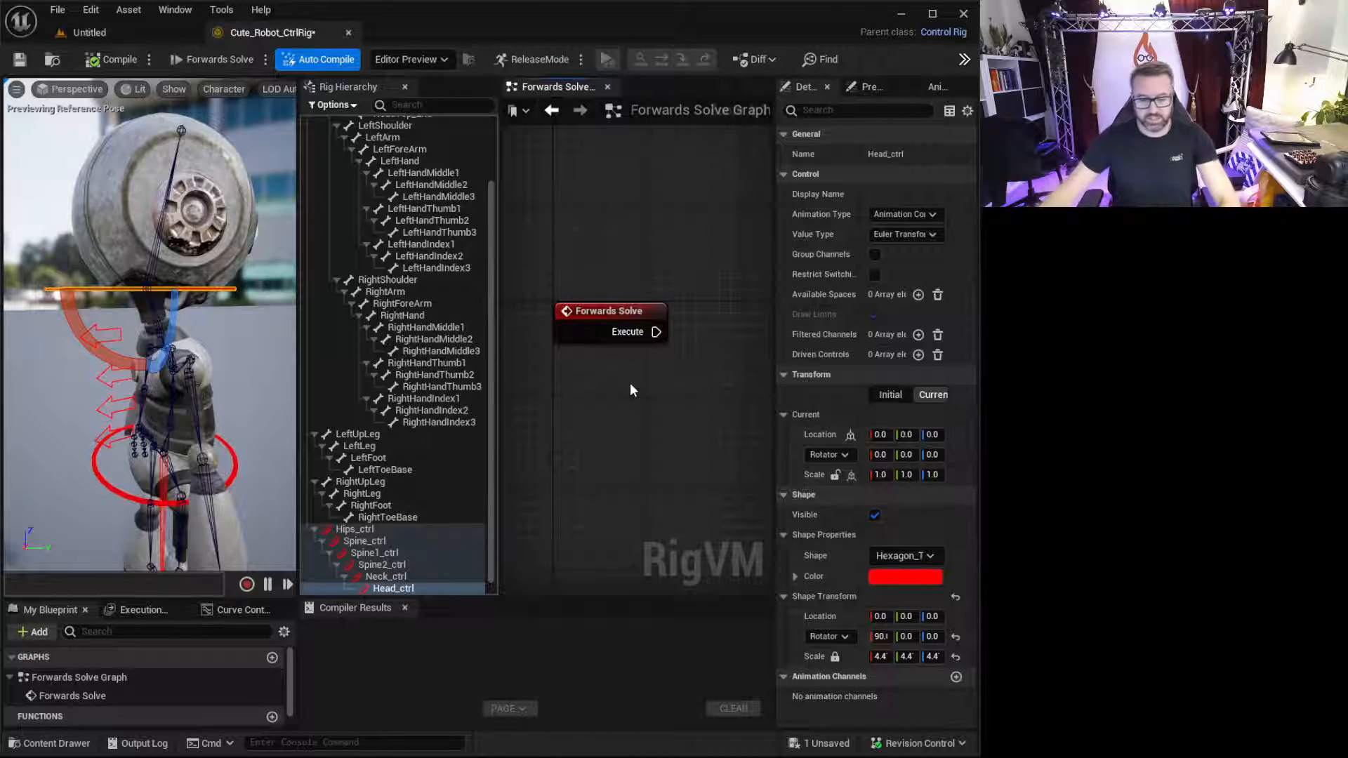
mouse_move(585, 410)
right_mouse_down()
mouse_move(546, 397)
mouse_move(565, 405)
right_mouse_up()
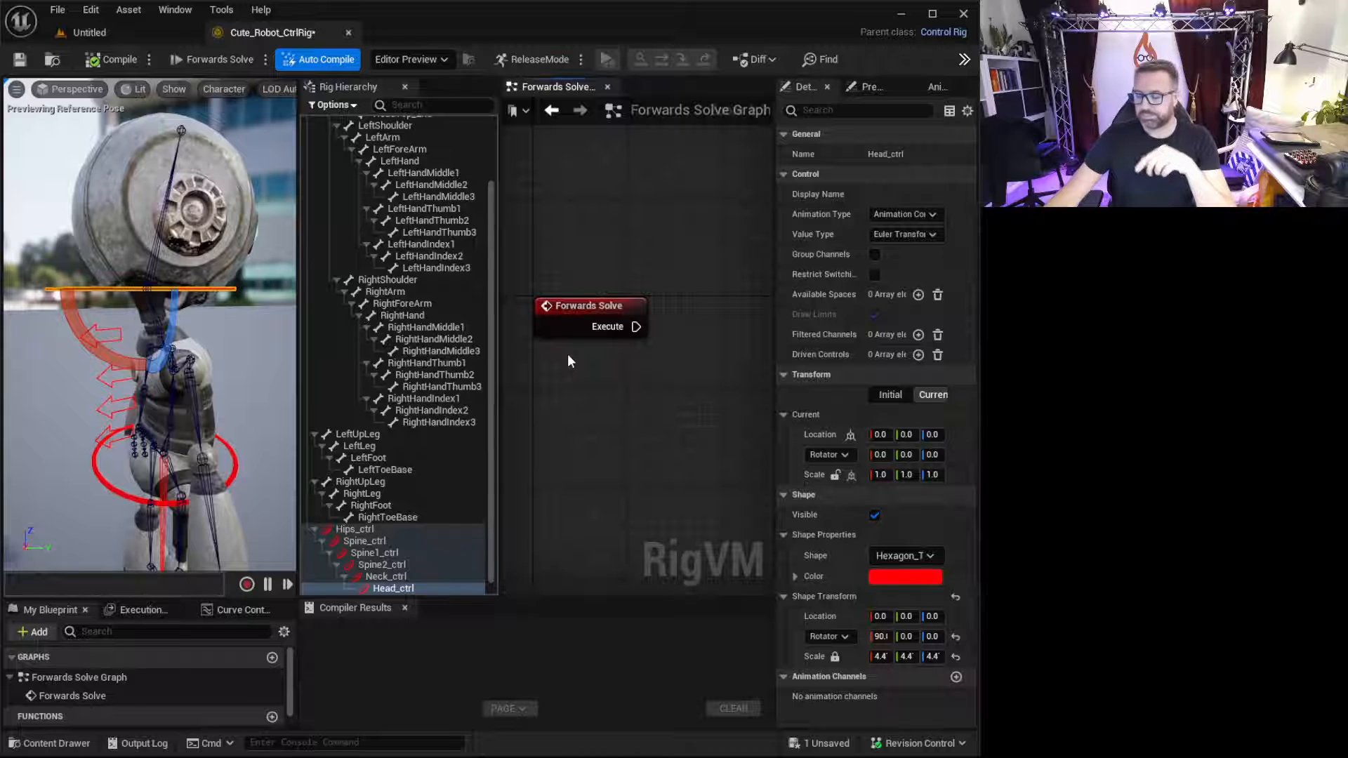
- Toggle the running event to Construction Event and back to Forwards Solve
left_click(211, 63)
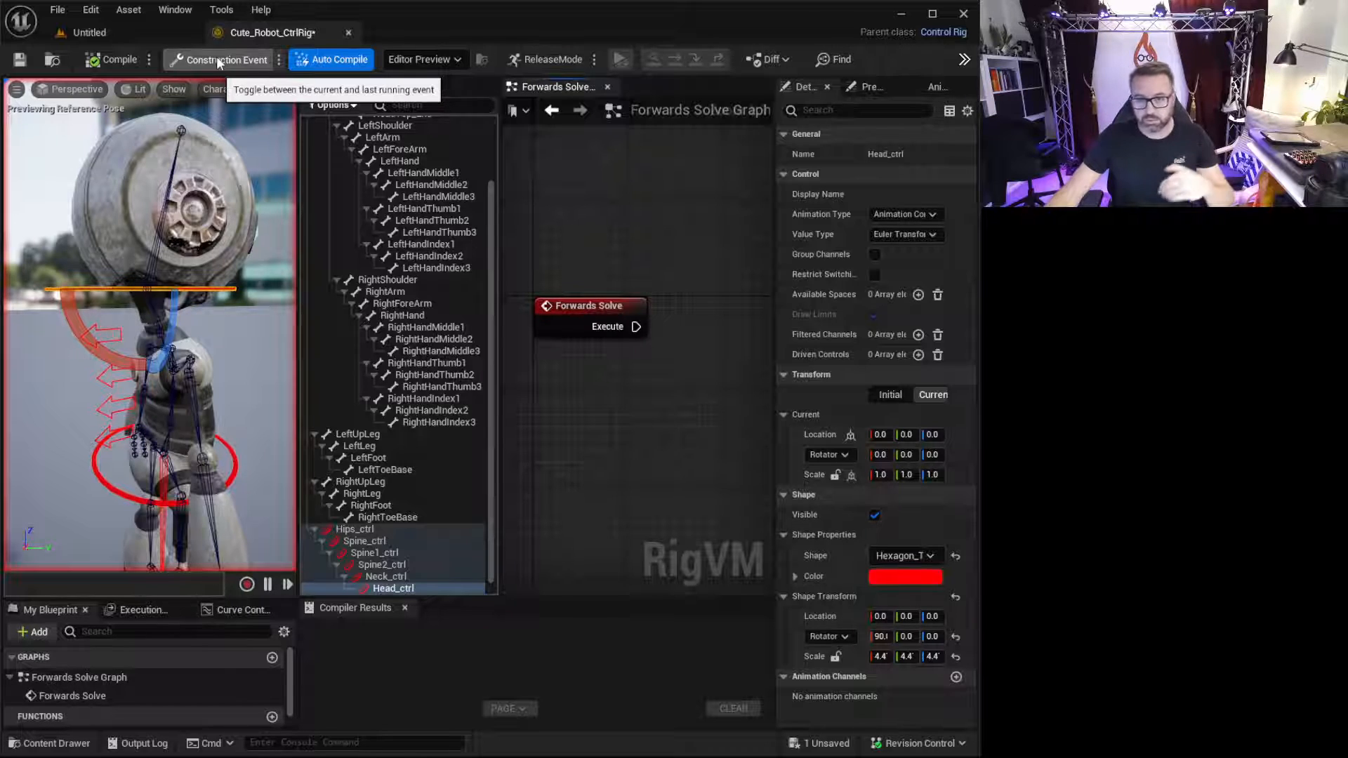
left_click(219, 63)
mouse_move(608, 409)
right_mouse_down()
mouse_move(569, 400)
mouse_move(627, 407)
right_mouse_up()
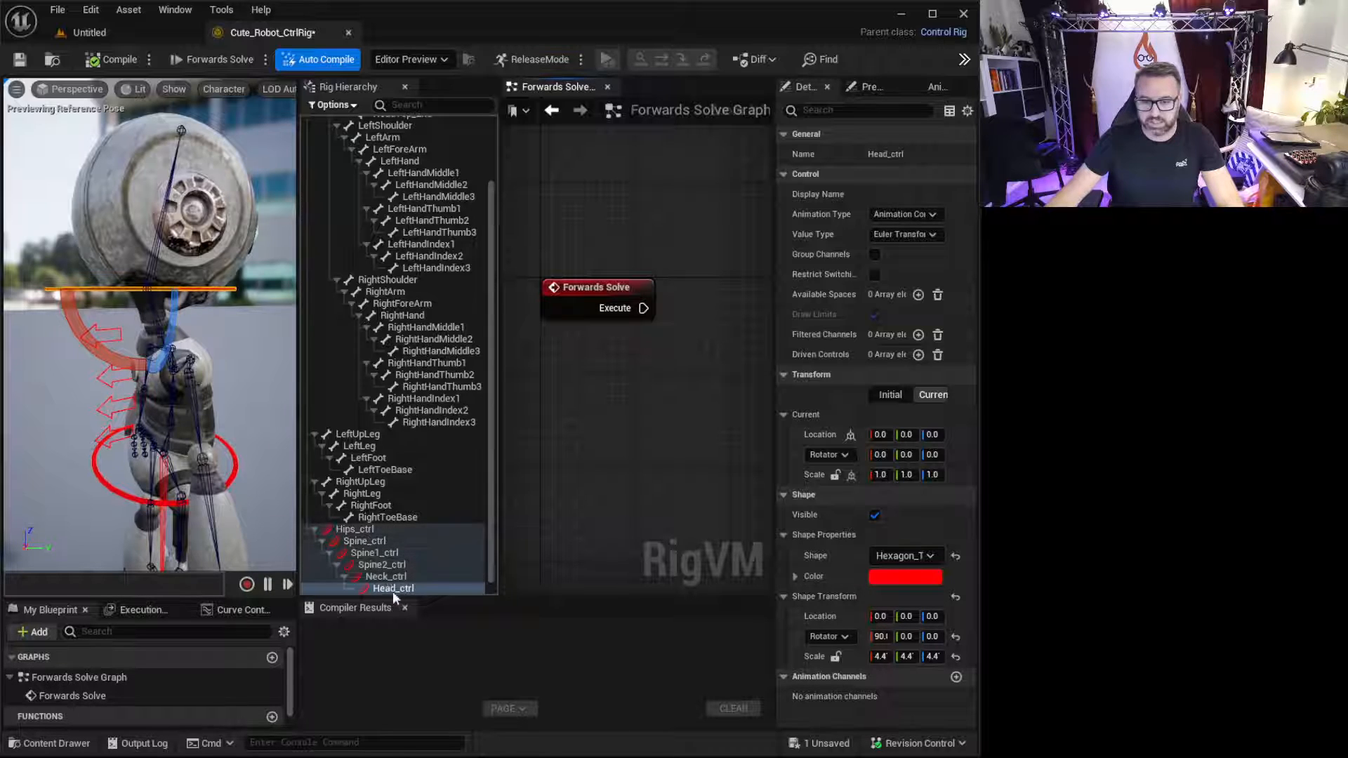
- Add a Get Control node for Hips_ctrl to the Forwards Solve graph and place it below the Forwards Solve node
left_click(361, 530)
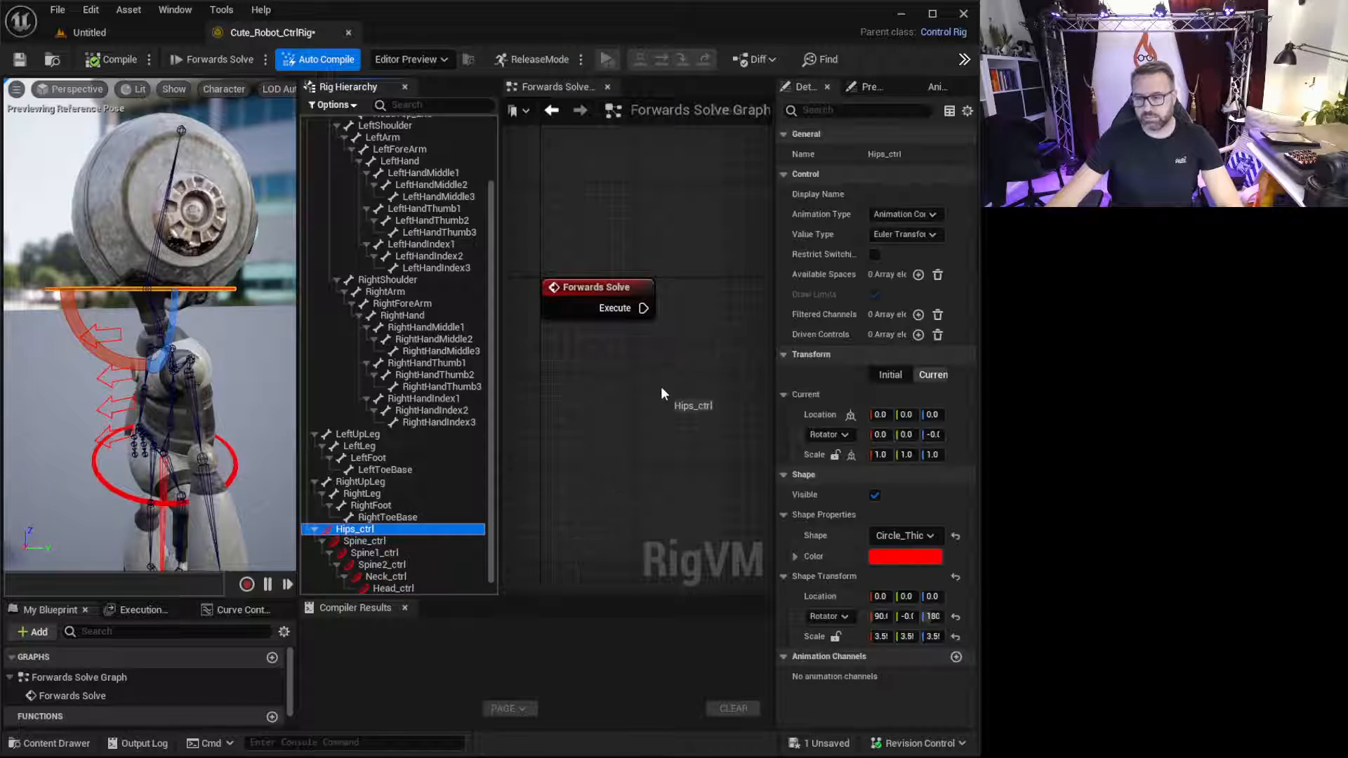
left_click_drag(660, 386, 660, 386)
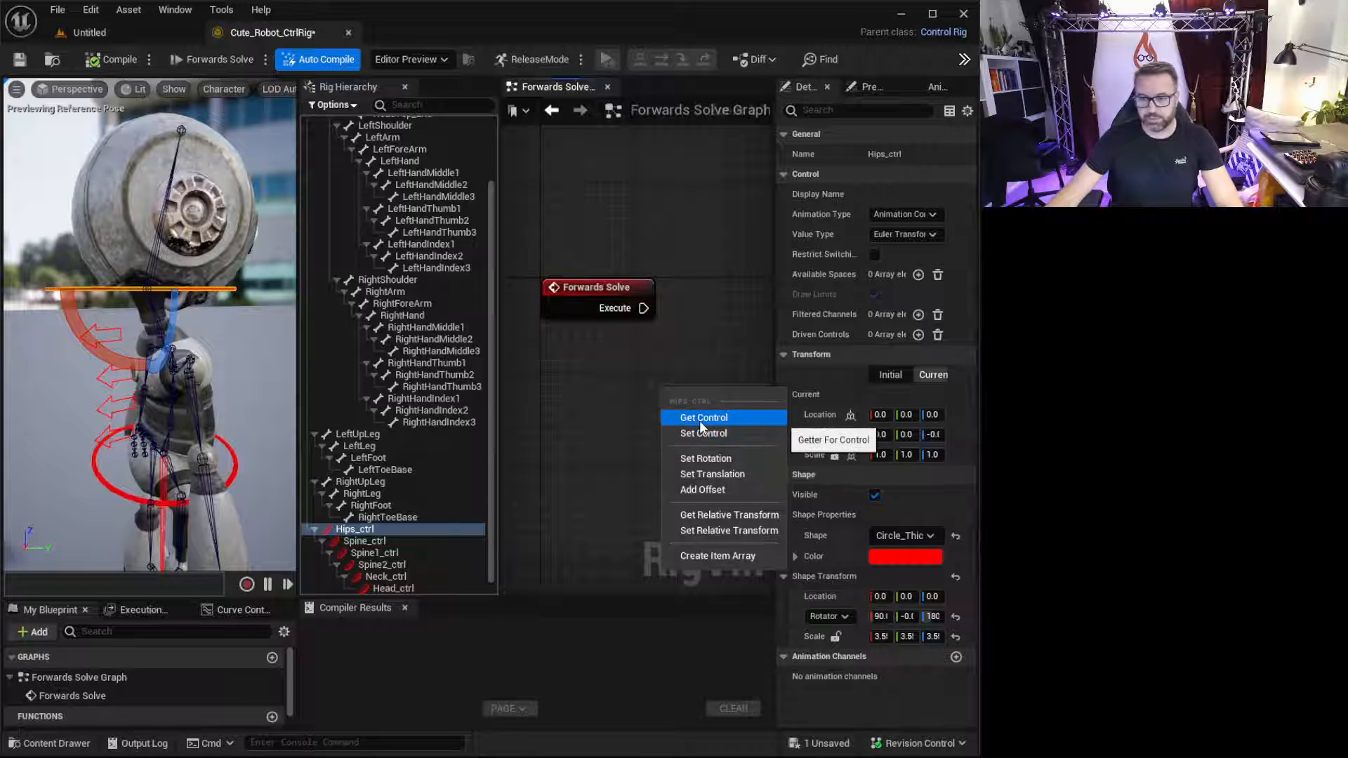
left_click(700, 417)
right_click_drag(609, 422, 455, 393)
scroll(682, 310, "down", 4)
left_click(681, 309)
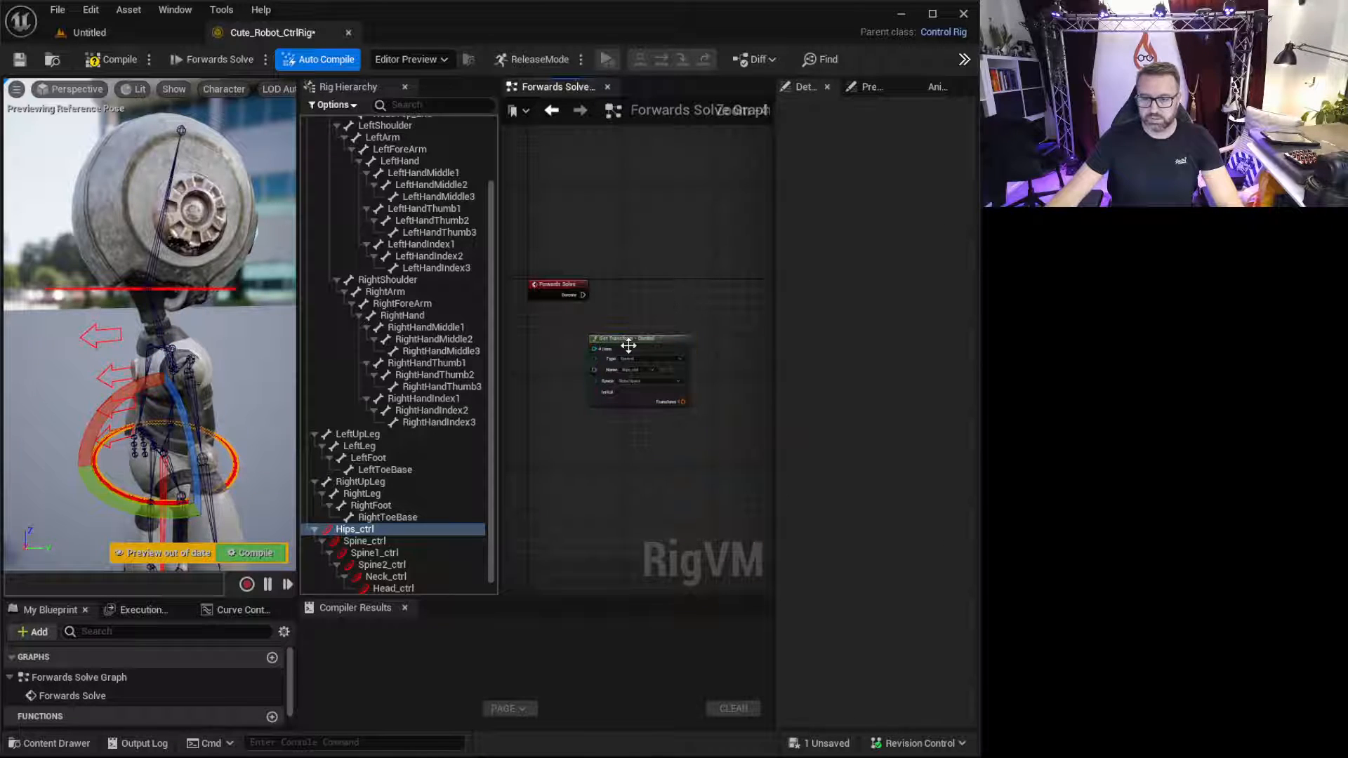
mouse_move(625, 347)
left_mouse_down()
mouse_move(637, 386)
mouse_move(622, 315)
mouse_move(627, 352)
left_mouse_up()
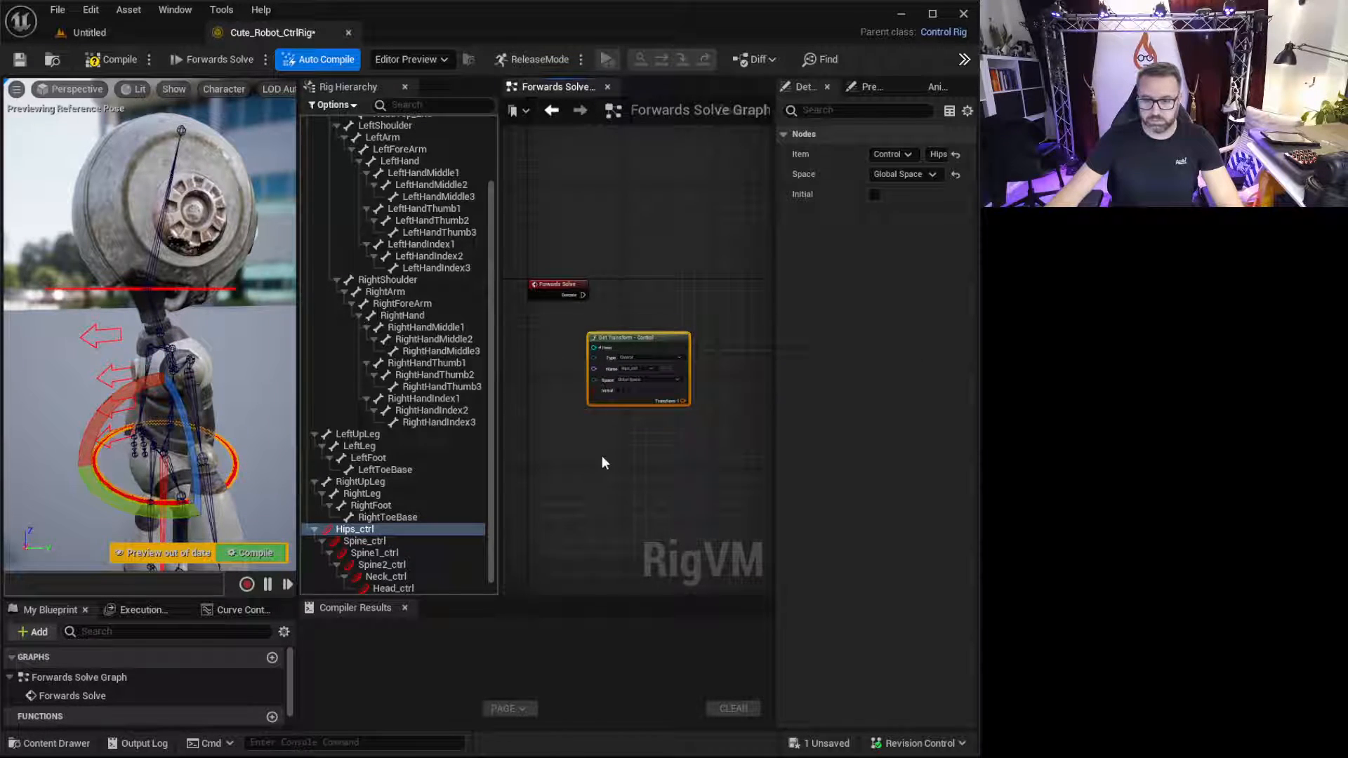
- Add Get Control nodes for Spine_ctrl, Spine1_ctrl, Spine2_ctrl, Neck_ctrl and Head_ctrl to the graph below the Hips_ctrl node
left_click(372, 542)
left_click(382, 588, "shift")
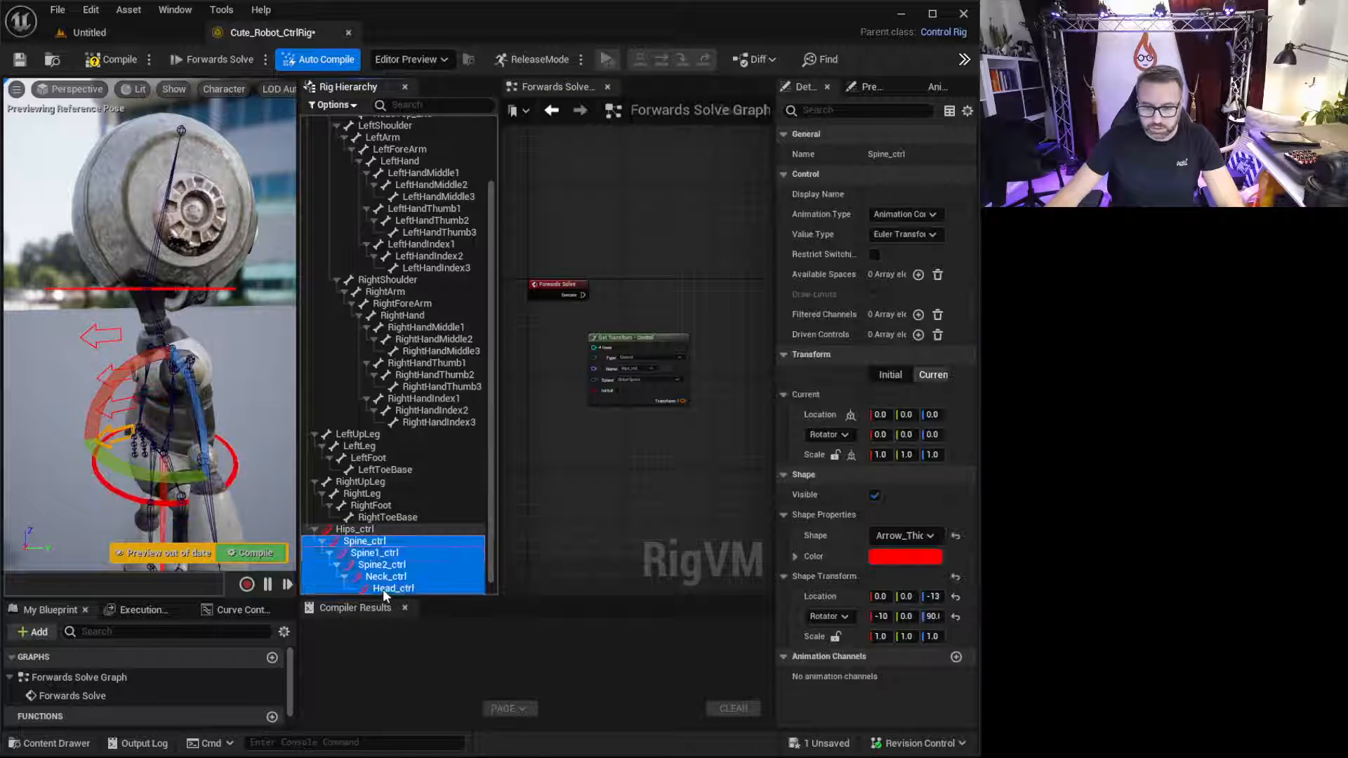
left_click_drag(356, 536, 616, 433)
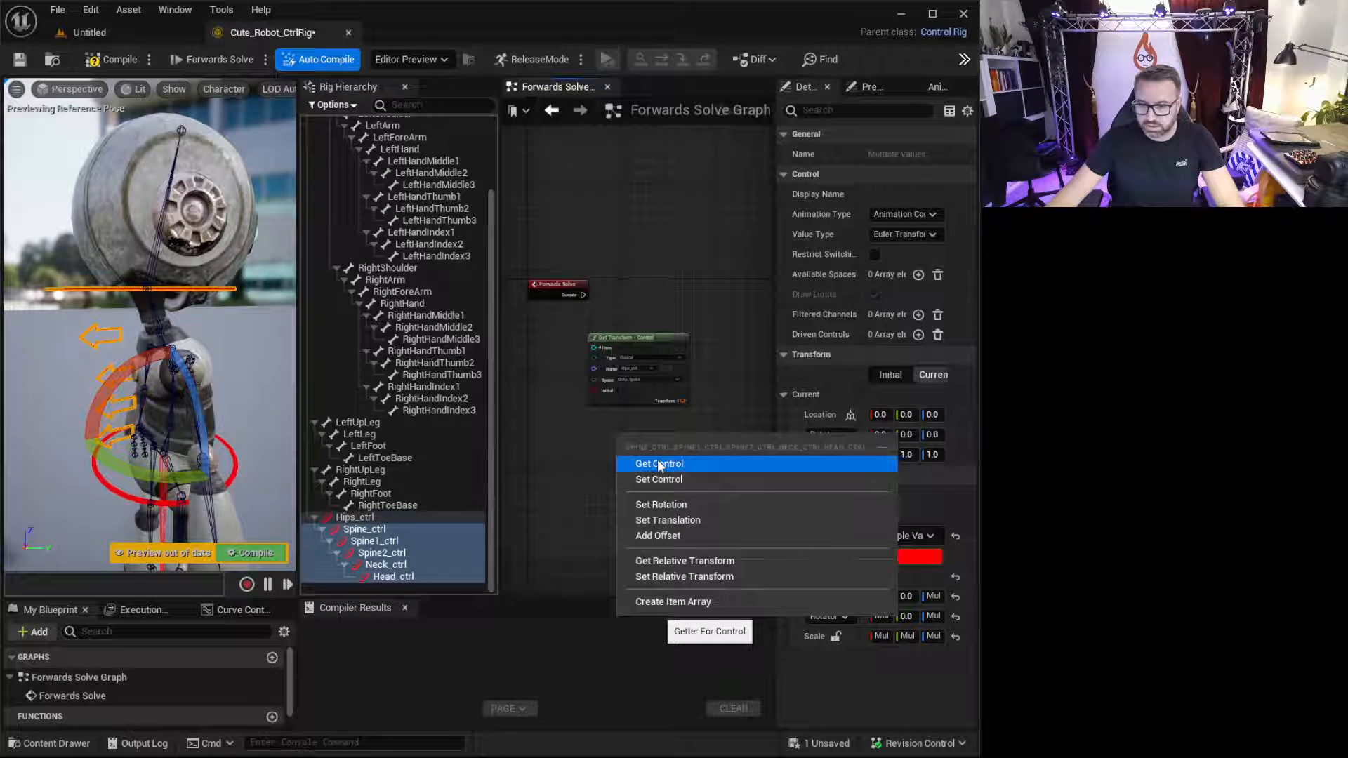
left_click(658, 463)
right_click_drag(582, 450, 559, 401)
left_click(633, 289)
scroll(633, 289, "up", 4)
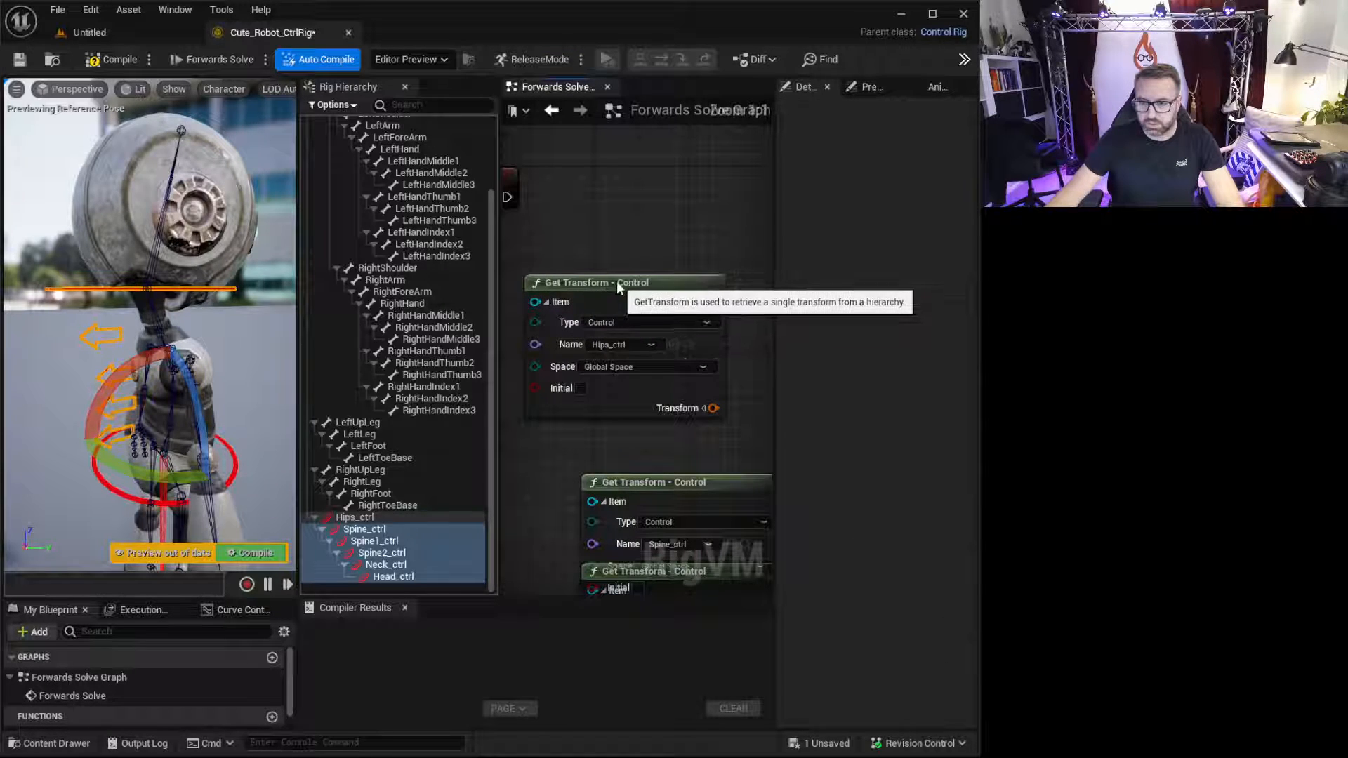
scroll(596, 413, "down", 5)
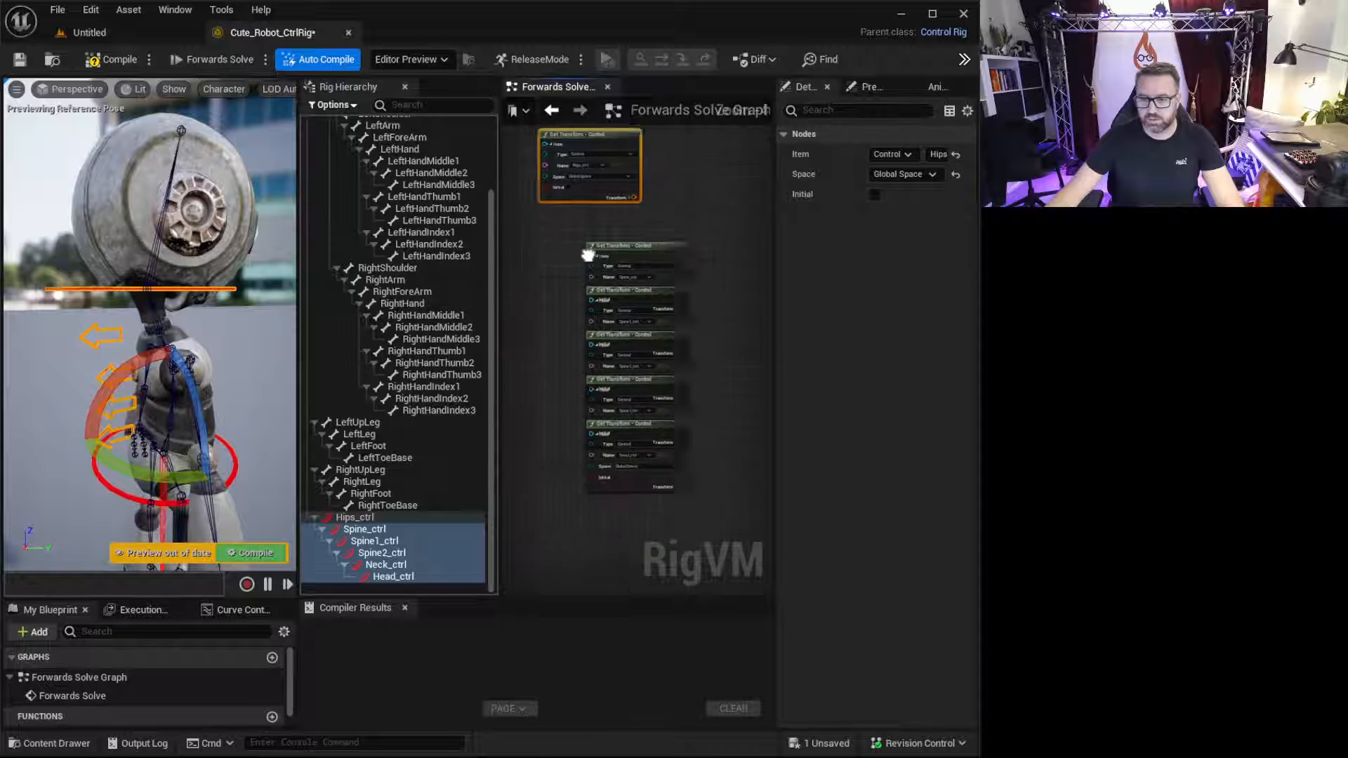
- Spread the overlapping Get Transform nodes apart and line up the Spine_ctrl and Spine1_ctrl nodes beneath the Hips_ctrl node
left_click_drag(597, 420, 597, 464)
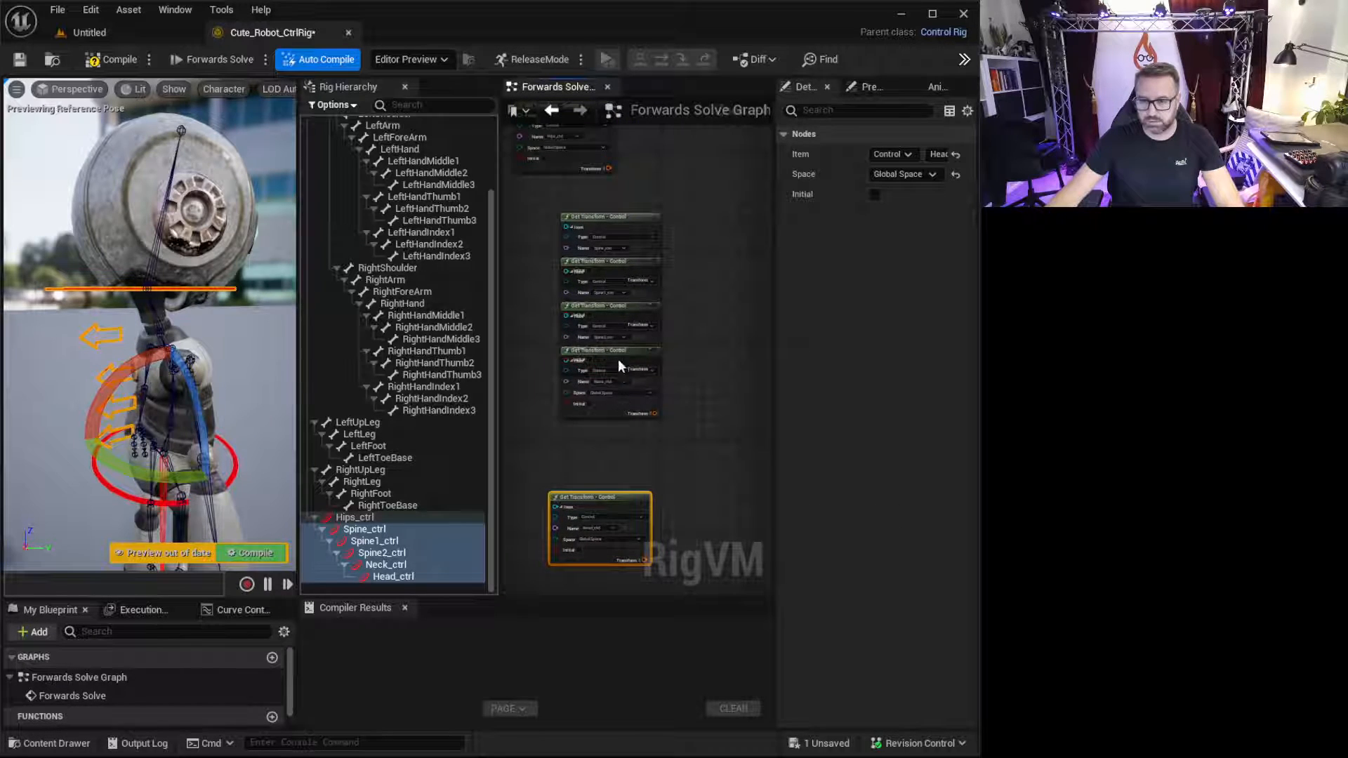
left_click_drag(589, 306, 477, 308)
left_click(534, 407)
left_click_drag(747, 354, 732, 415)
right_click_drag(704, 338, 568, 397)
left_click_drag(622, 291, 583, 251)
left_click_drag(661, 323, 609, 334)
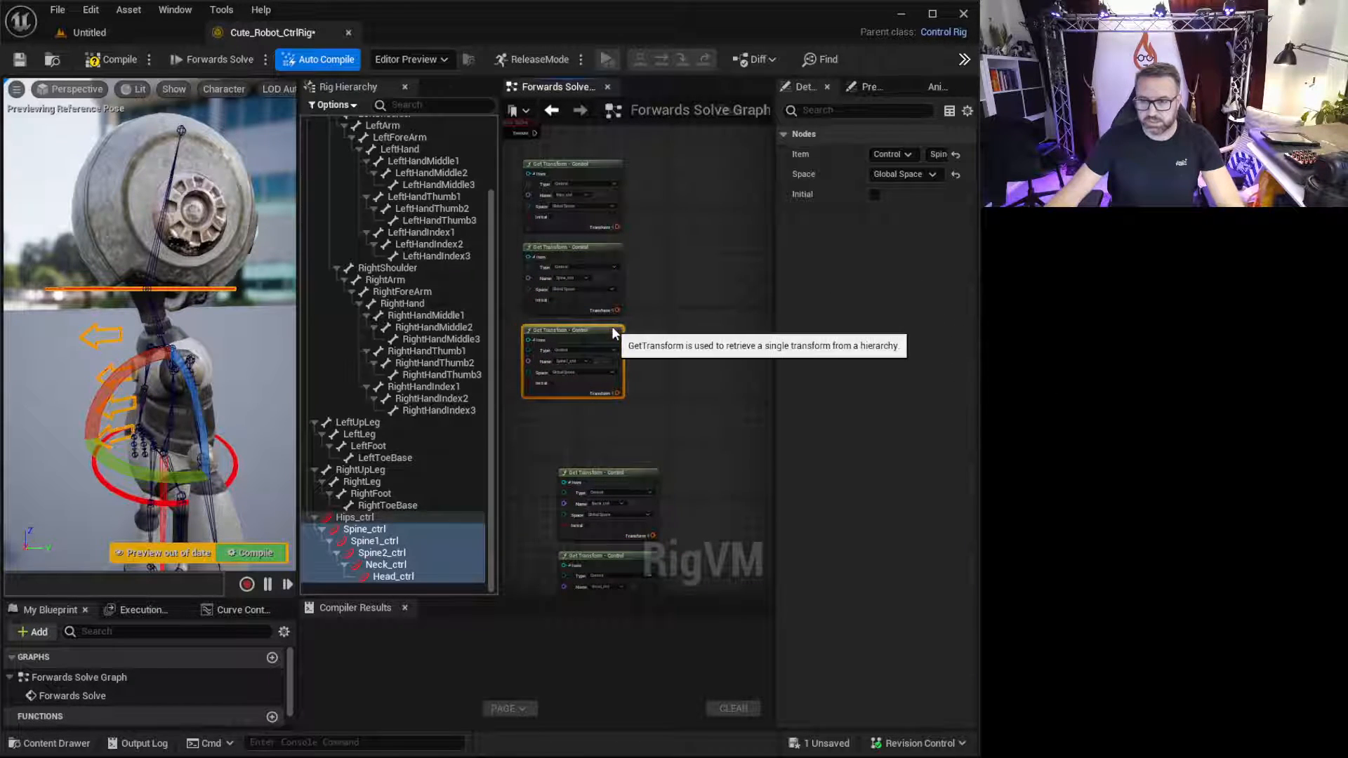
- Stack the Spine2_ctrl, Neck_ctrl and Head_ctrl nodes in order below the Spine1_ctrl node, aligned in the same column
right_click_drag(686, 430, 680, 264)
left_click_drag(548, 258, 785, 480)
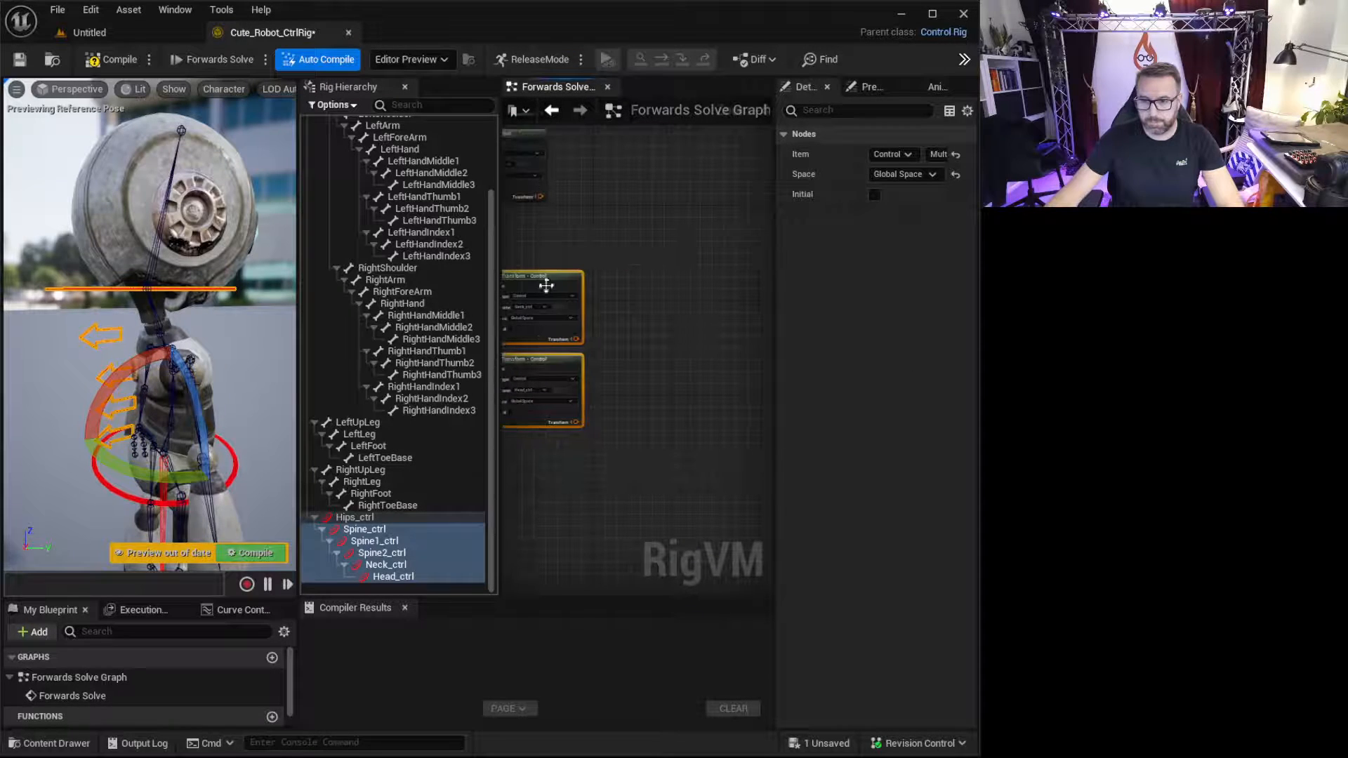
right_click_drag(618, 290, 775, 289)
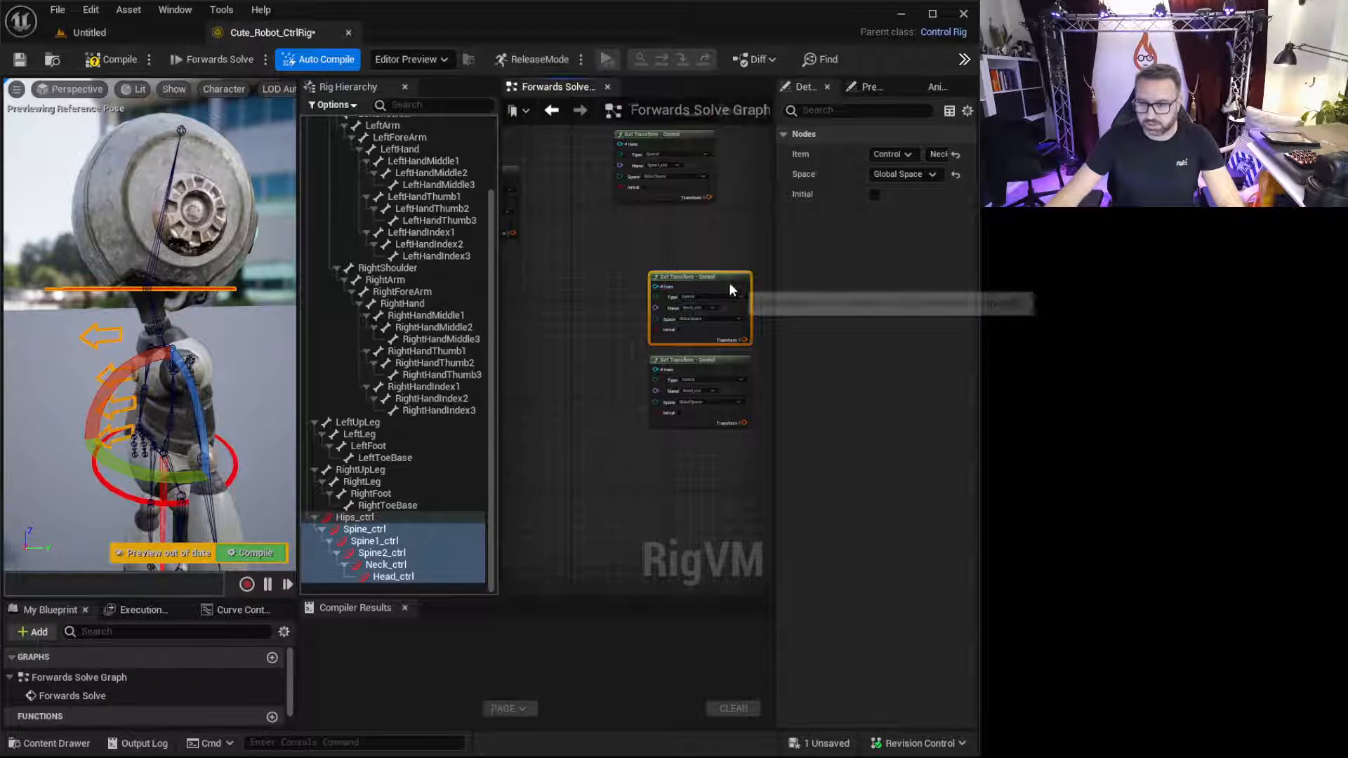
left_click_drag(729, 282, 698, 290)
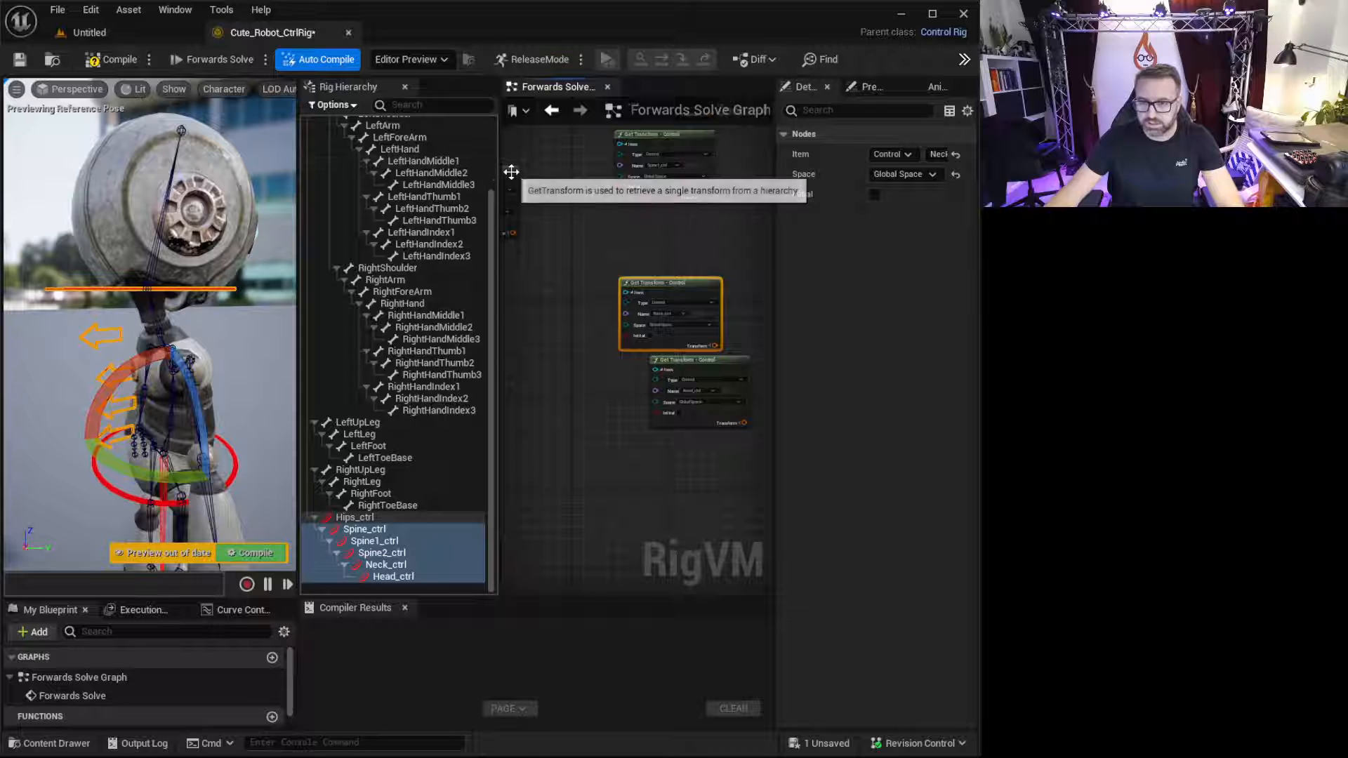
left_click_drag(509, 175, 719, 221)
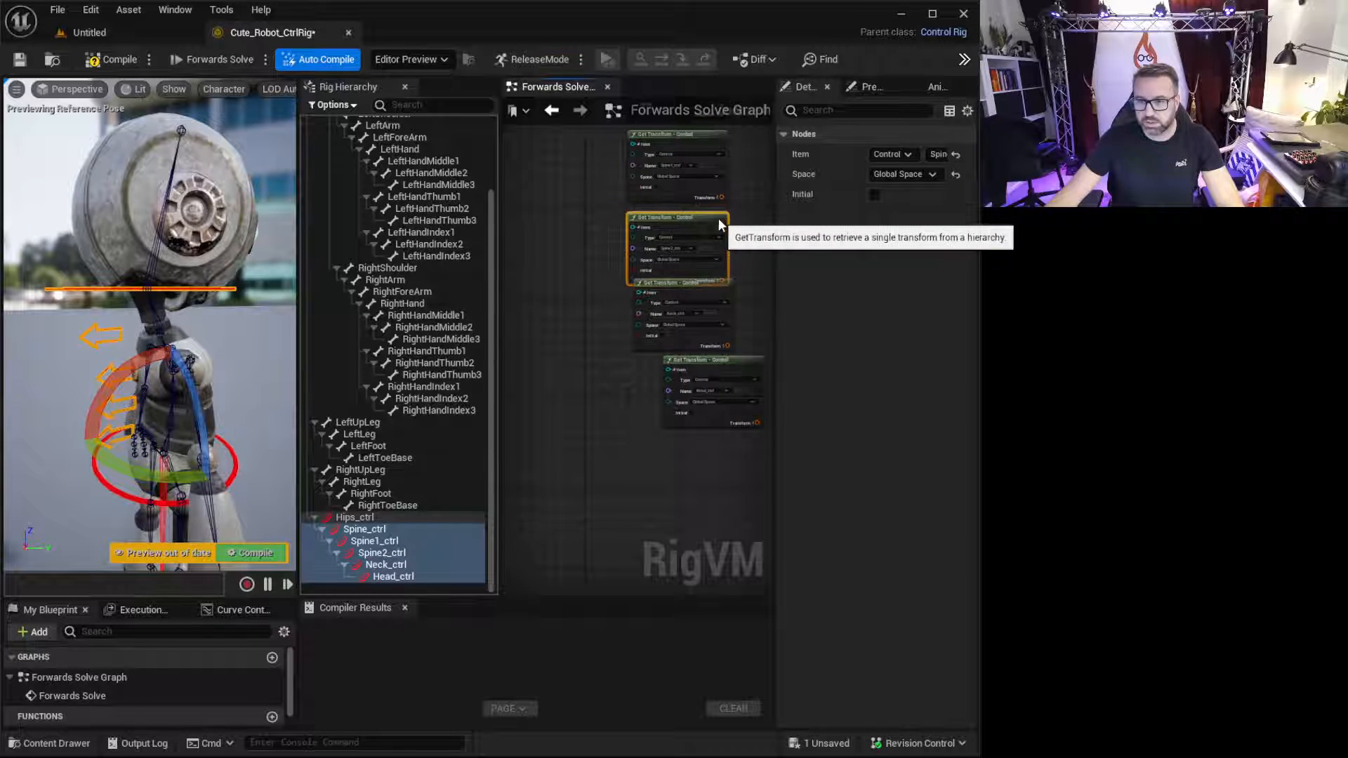
left_click_drag(707, 360, 670, 398)
left_click_drag(728, 305, 725, 319)
left_click(673, 398)
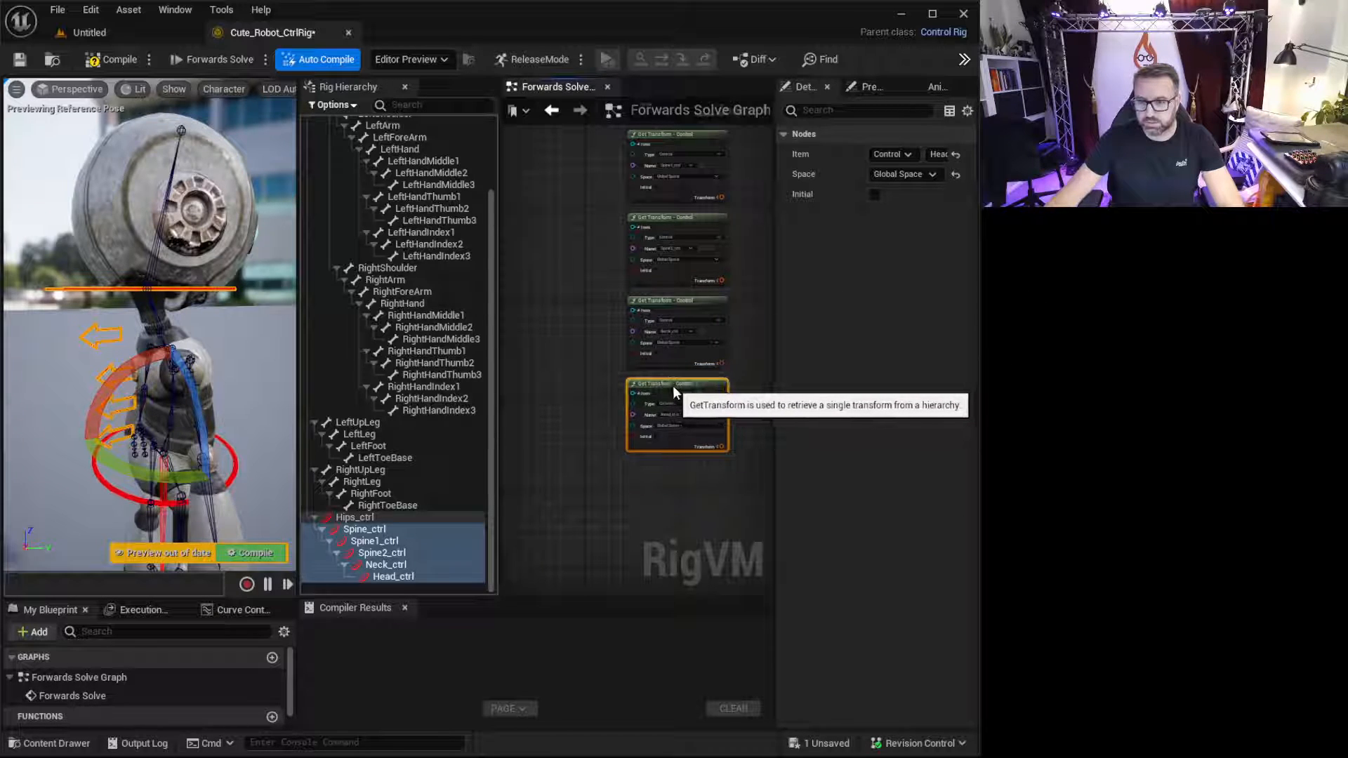
key("Home")
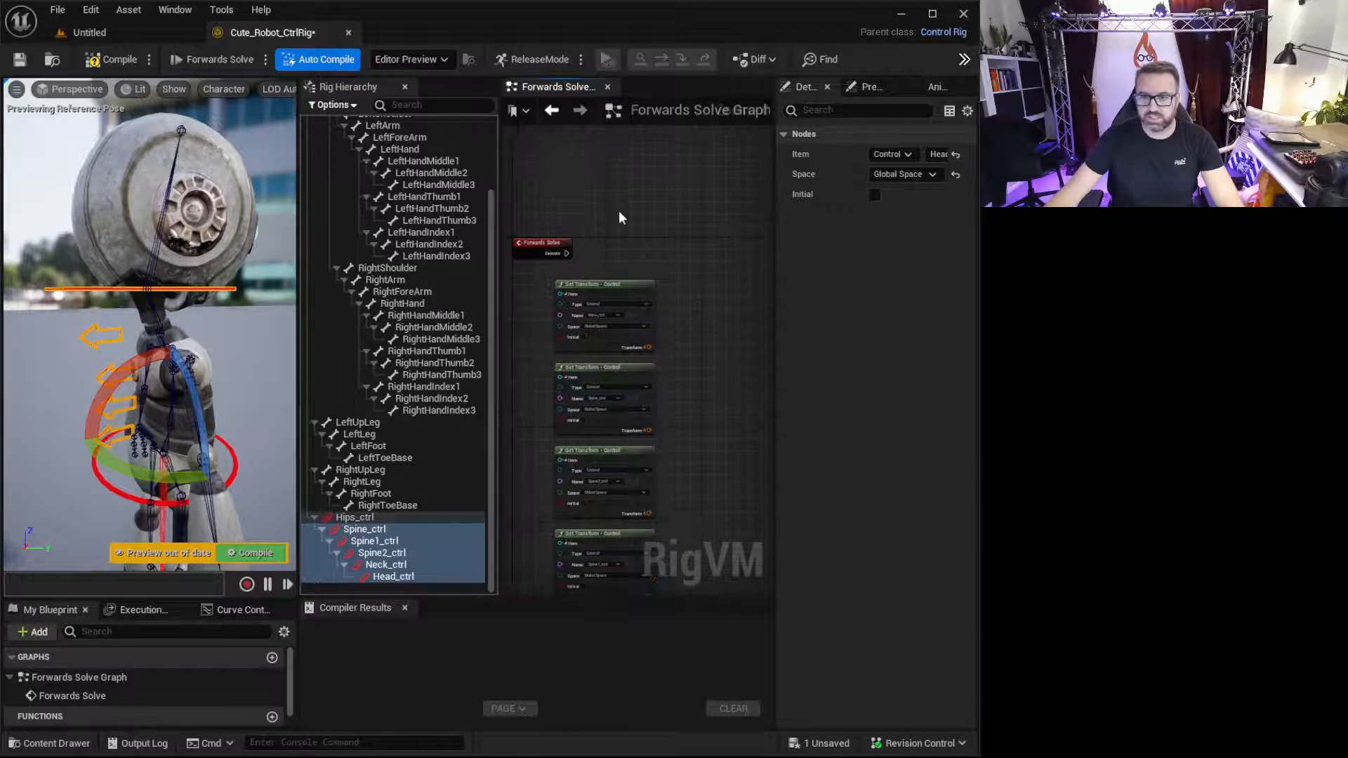
- Add Set Bone nodes for the Hips, Spine, Spine1, Spine2, Neck and Head bones beside the Get Transform column
scroll(377, 322, "up", 3)
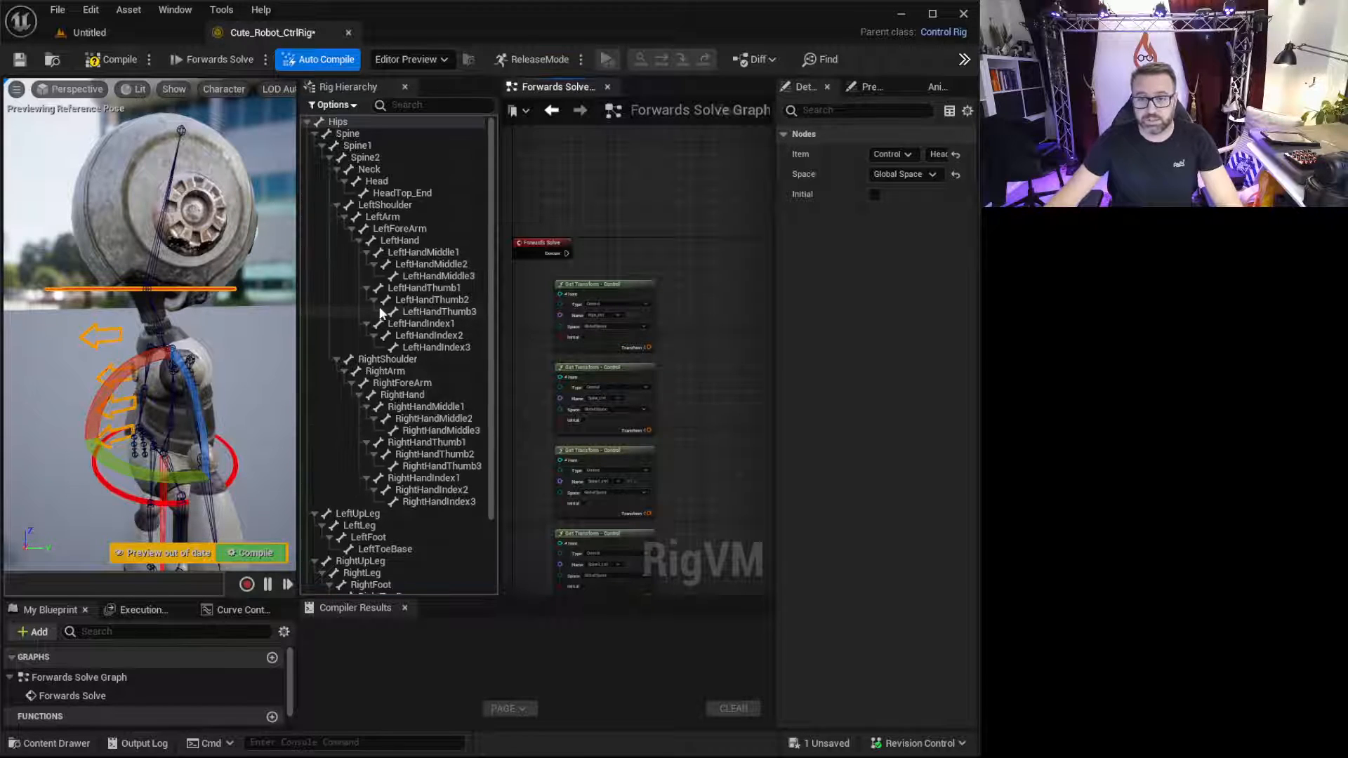
left_click(339, 123)
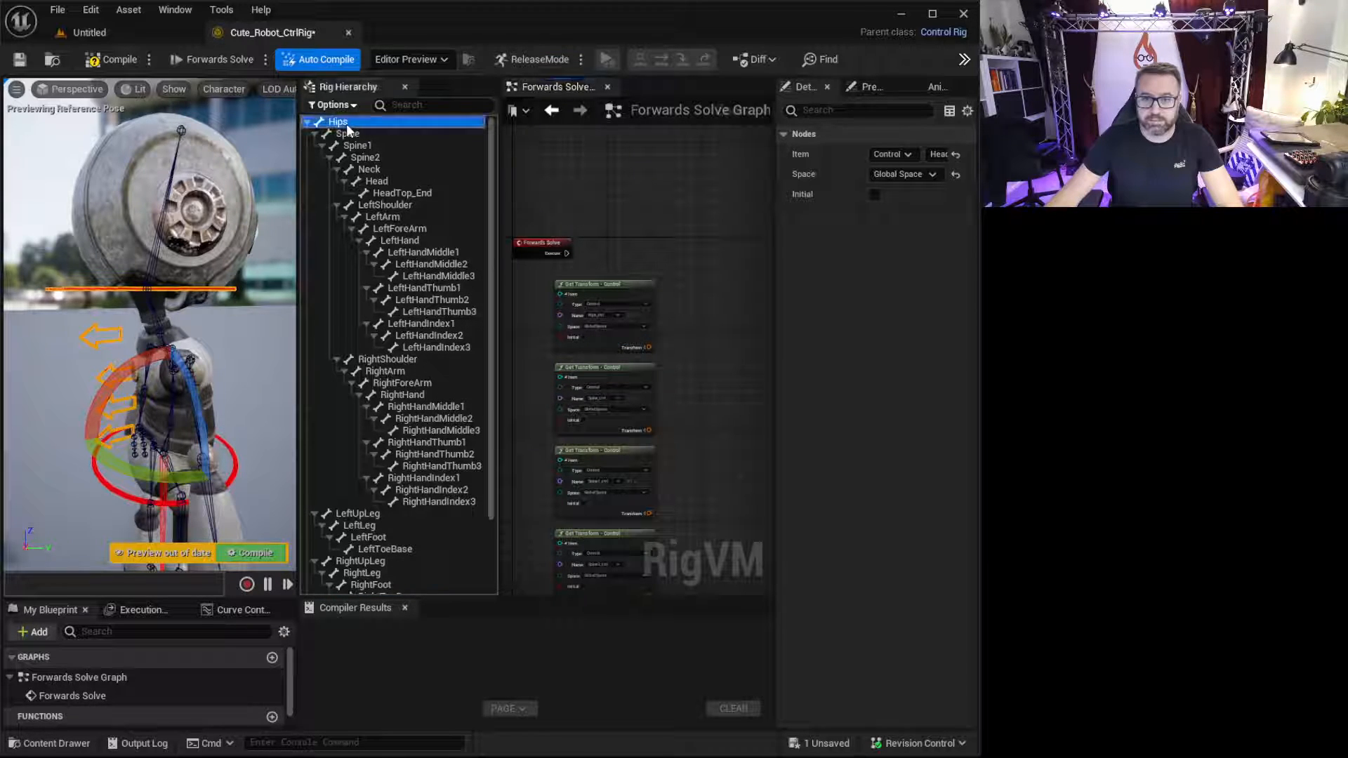
left_click(405, 181, "shift")
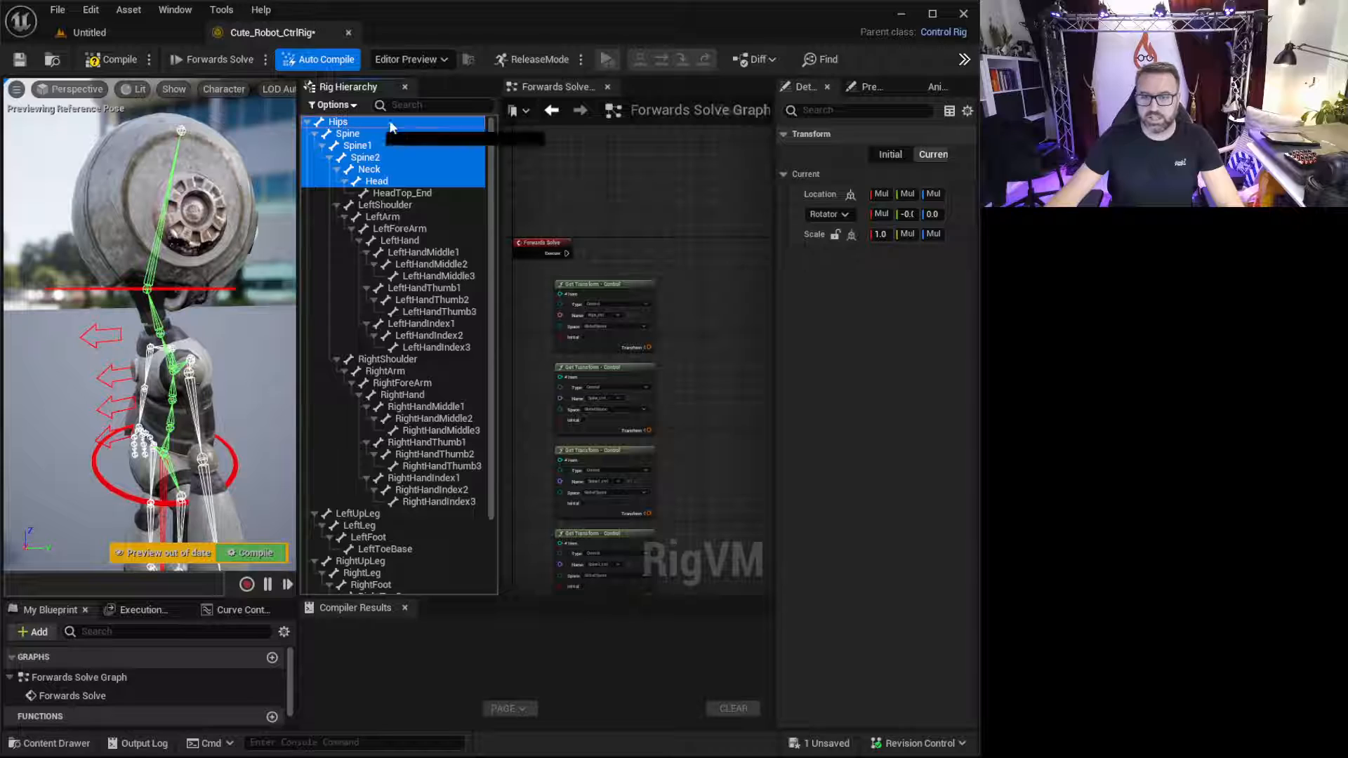
left_click_drag(677, 200, 702, 220)
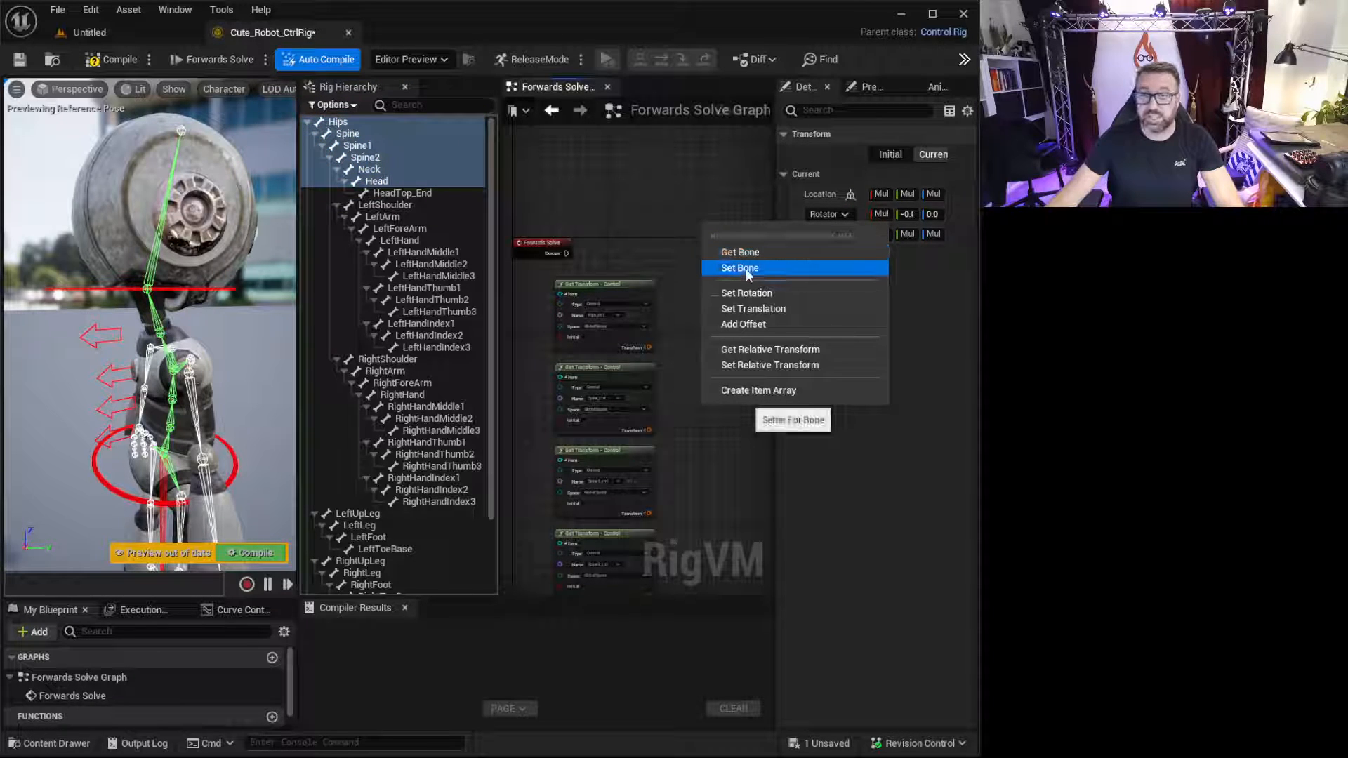
left_click(746, 268)
right_click_drag(722, 301, 660, 240)
scroll(562, 204, "down", 4)
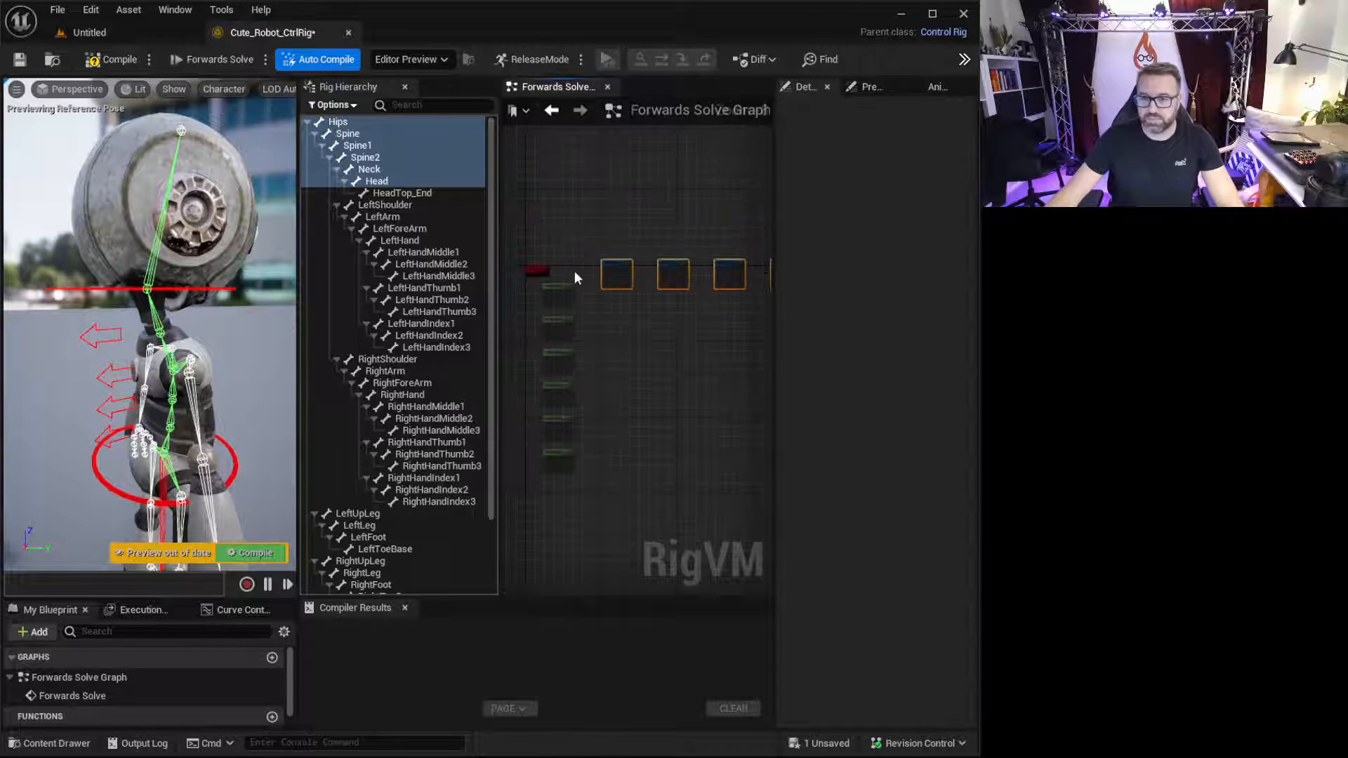
- Chain the execution flow from the Forwards Solve node through all six Set Transform bone nodes in sequence
scroll(603, 271, "up", 2)
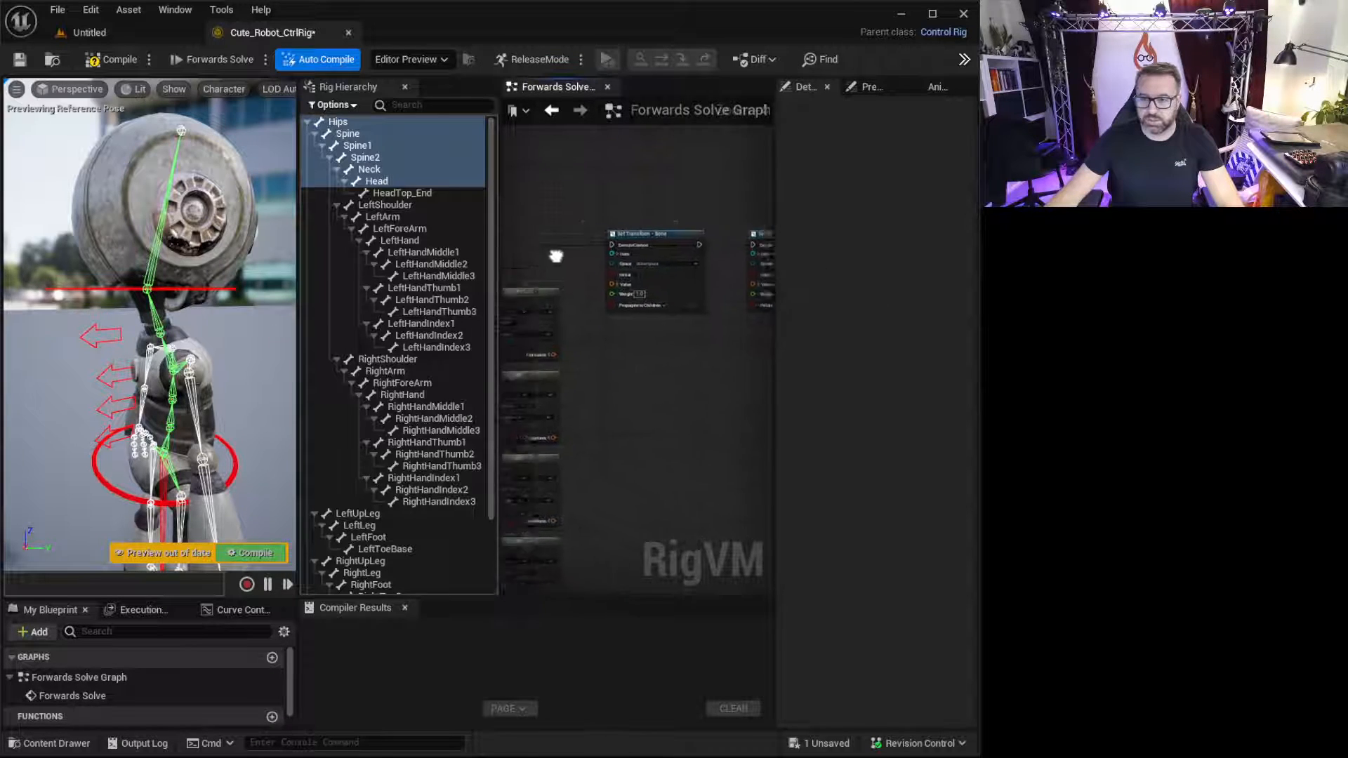
right_click_drag(567, 248, 605, 258)
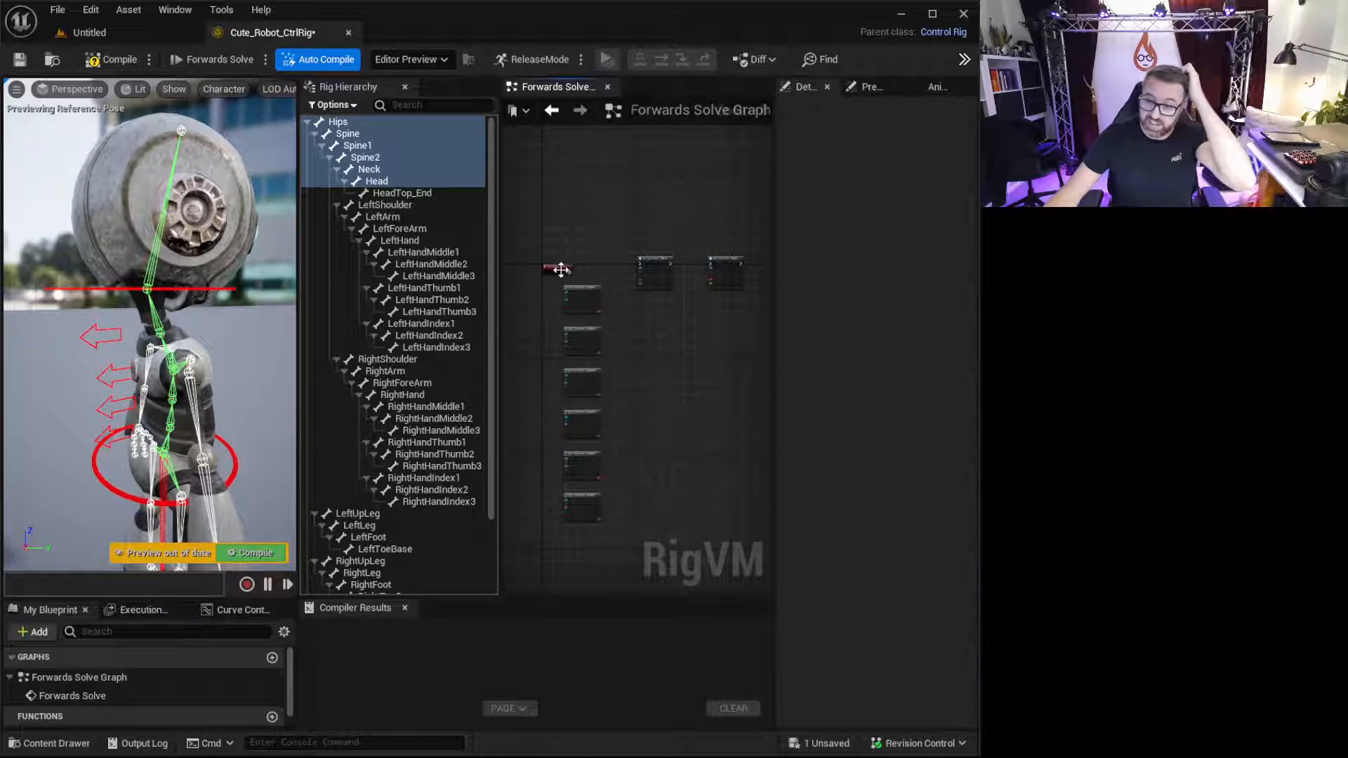
scroll(561, 270, "up", 3)
left_click_drag(708, 264, 719, 260)
right_click_drag(720, 259, 645, 199)
left_click_drag(655, 247, 711, 239)
right_click_drag(717, 217, 540, 201)
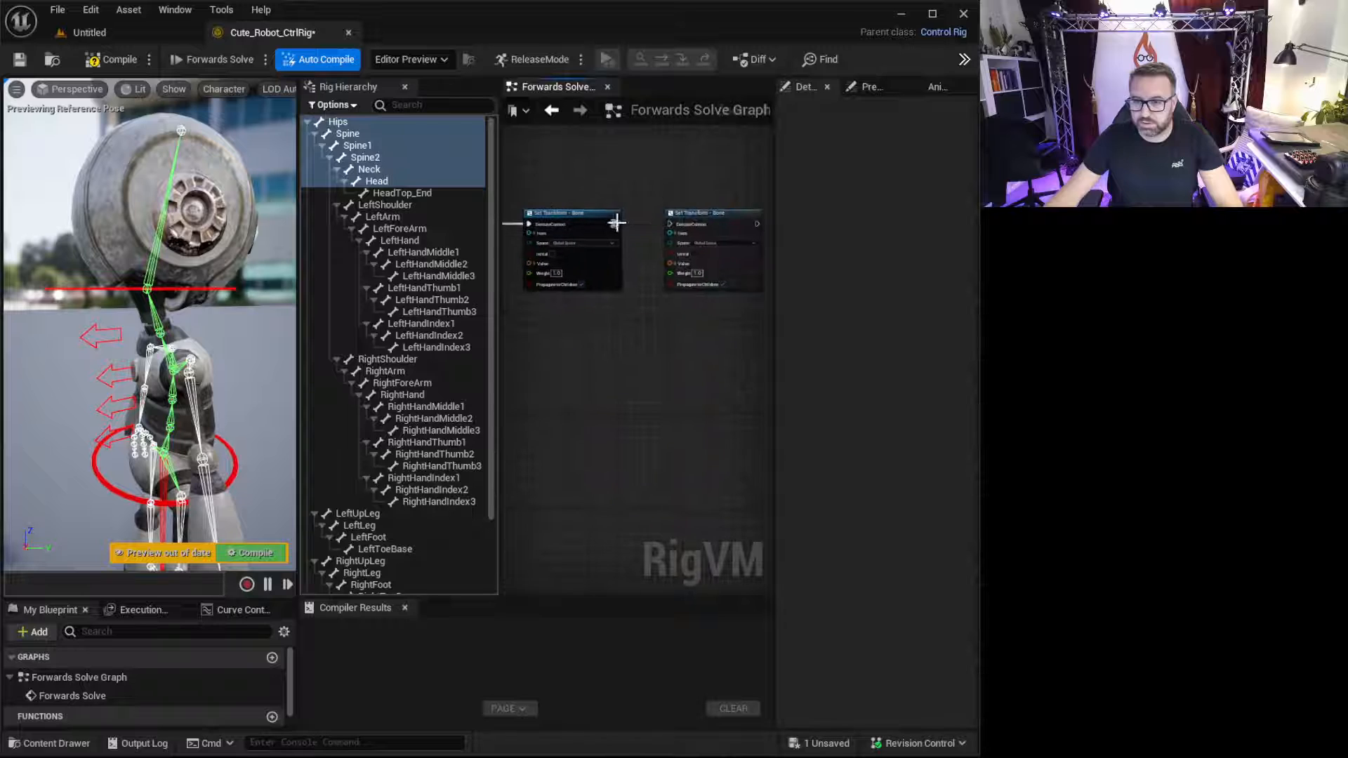
left_click_drag(672, 227, 672, 225)
right_click_drag(698, 194, 604, 202)
left_click_drag(659, 230, 717, 232)
right_click_drag(725, 199, 557, 185)
left_click_drag(635, 216, 693, 217)
right_click_drag(719, 133, 591, 144)
left_click_drag(647, 227, 699, 229)
- Connect the Hips_ctrl node's Transform output to the Value input of the first Set Transform bone node
right_click_drag(725, 208, 758, 203)
right_click_drag(608, 337, 592, 372)
scroll(671, 321, "up", 4)
scroll(618, 295, "up", 1)
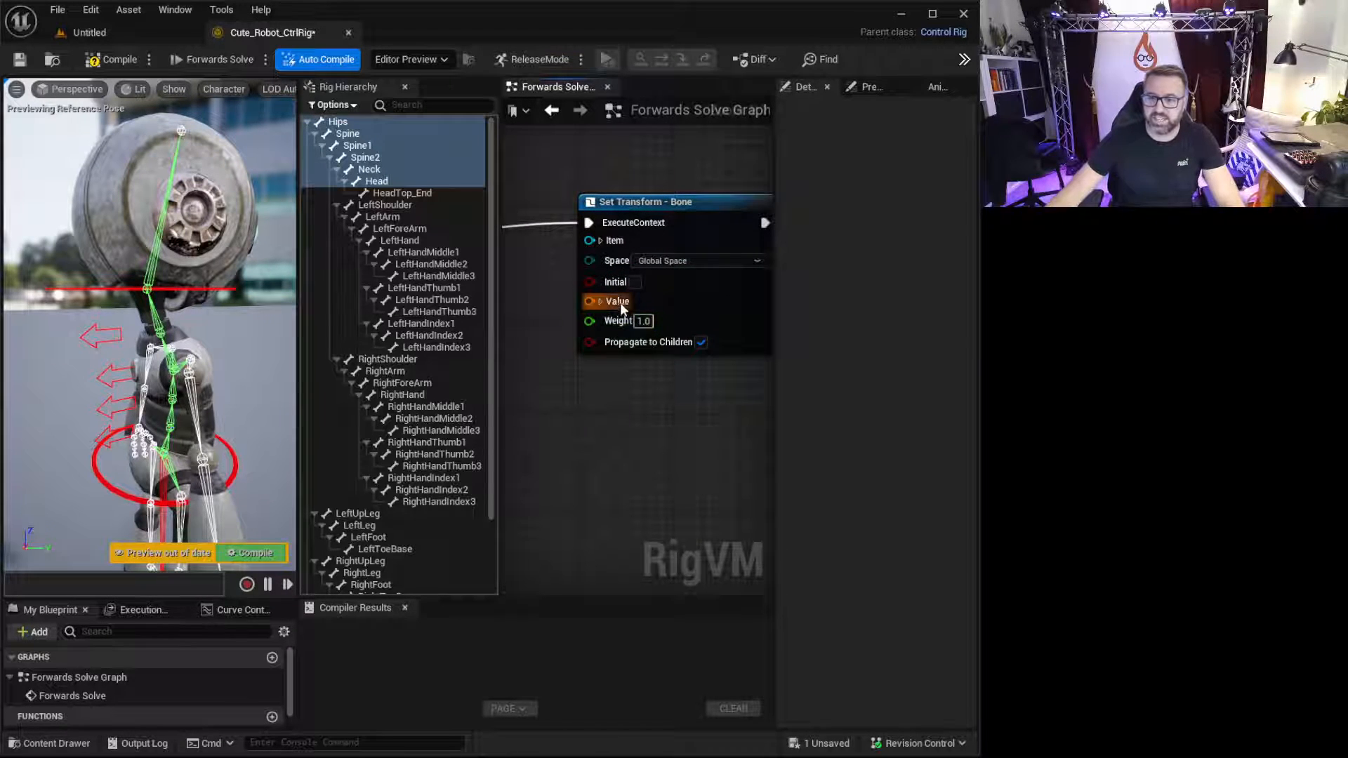
scroll(625, 300, "down", 3)
scroll(588, 432, "up", 3)
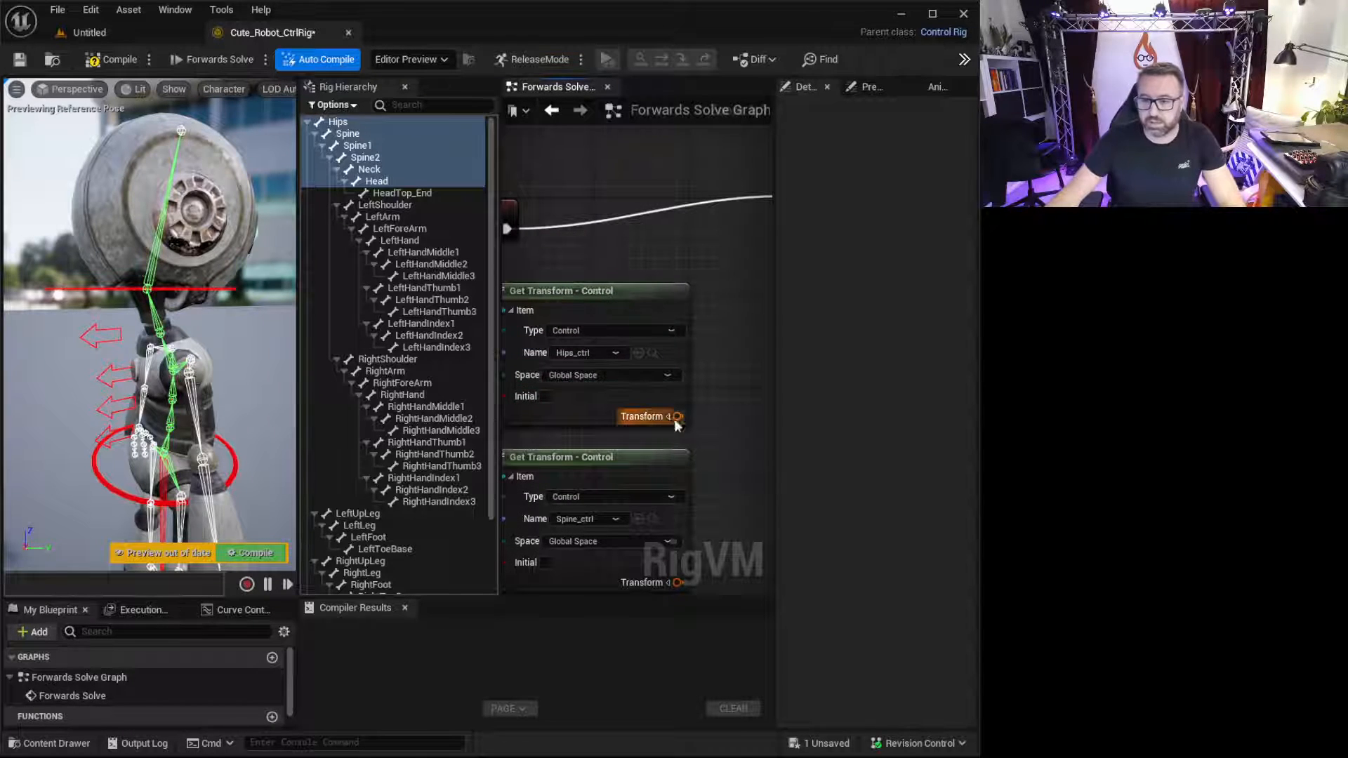
right_click_drag(689, 396, 600, 409)
scroll(601, 410, "down", 1)
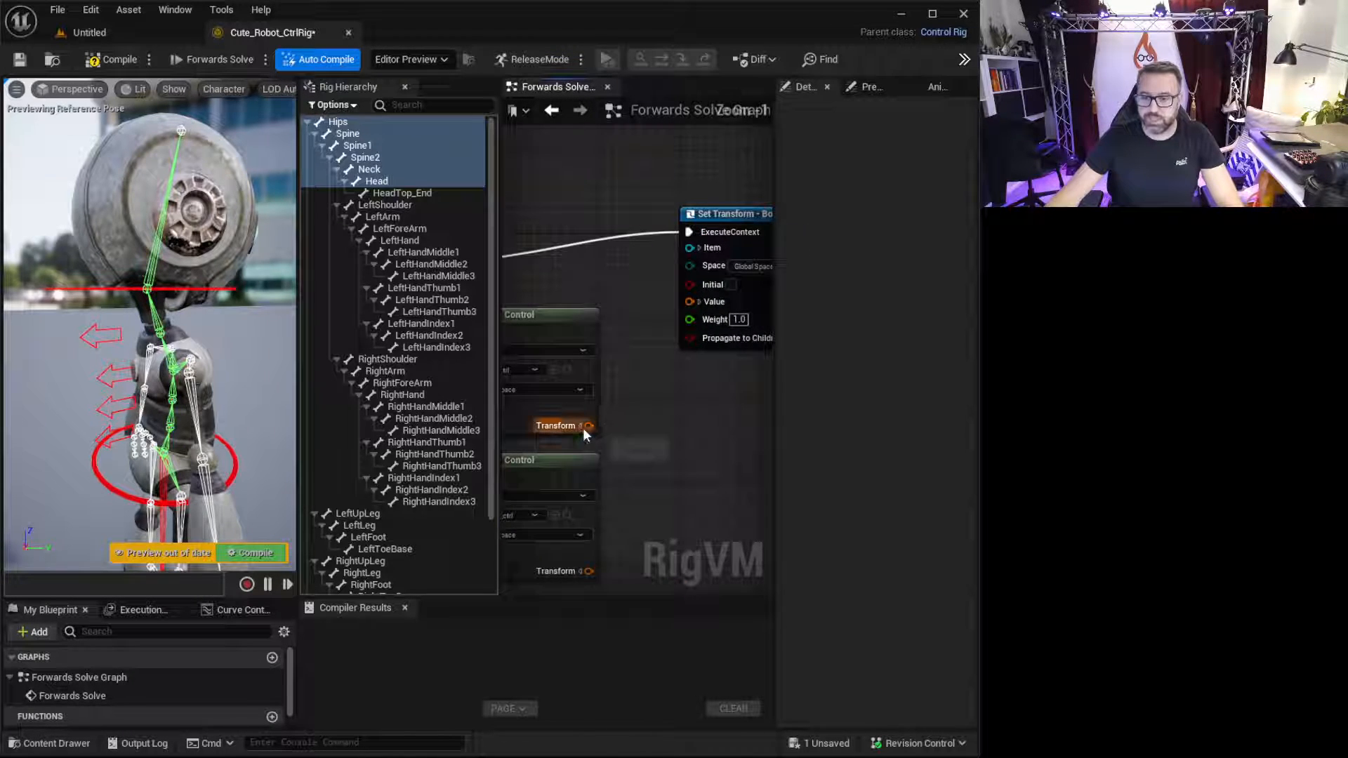
left_click_drag(582, 427, 591, 421)
left_click_drag(685, 305, 688, 302)
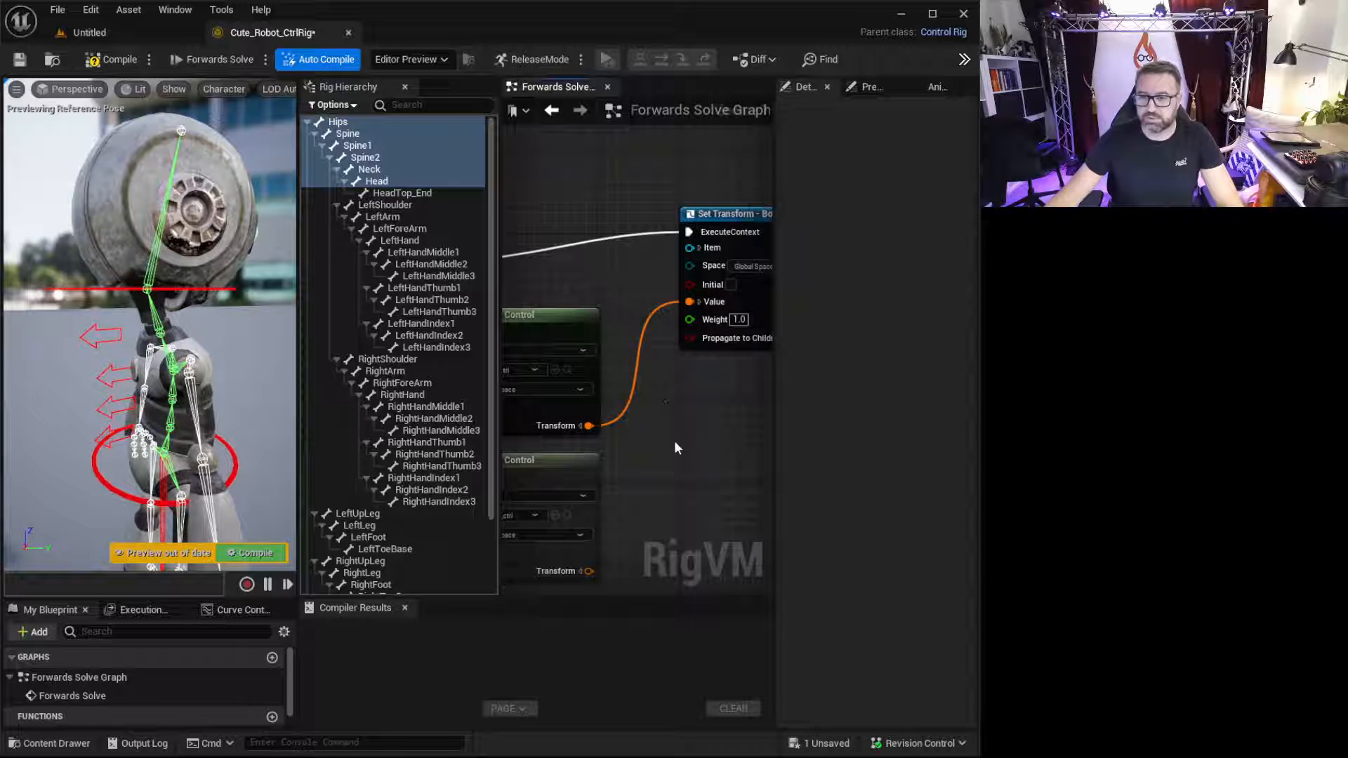
- Connect the Spine_ctrl and Spine1_ctrl Transform outputs to the Value inputs of the second and third Set Transform nodes
scroll(647, 316, "down", 4)
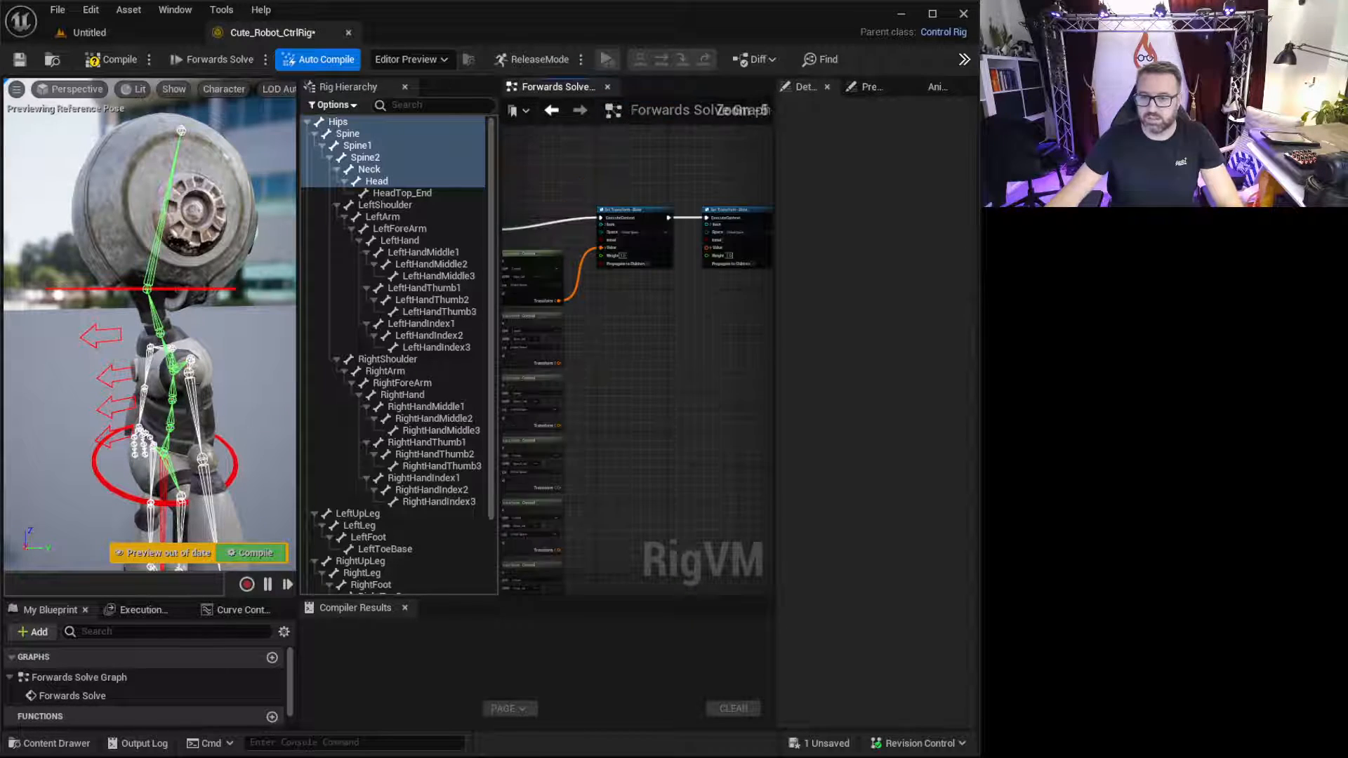
left_click_drag(553, 391, 694, 276)
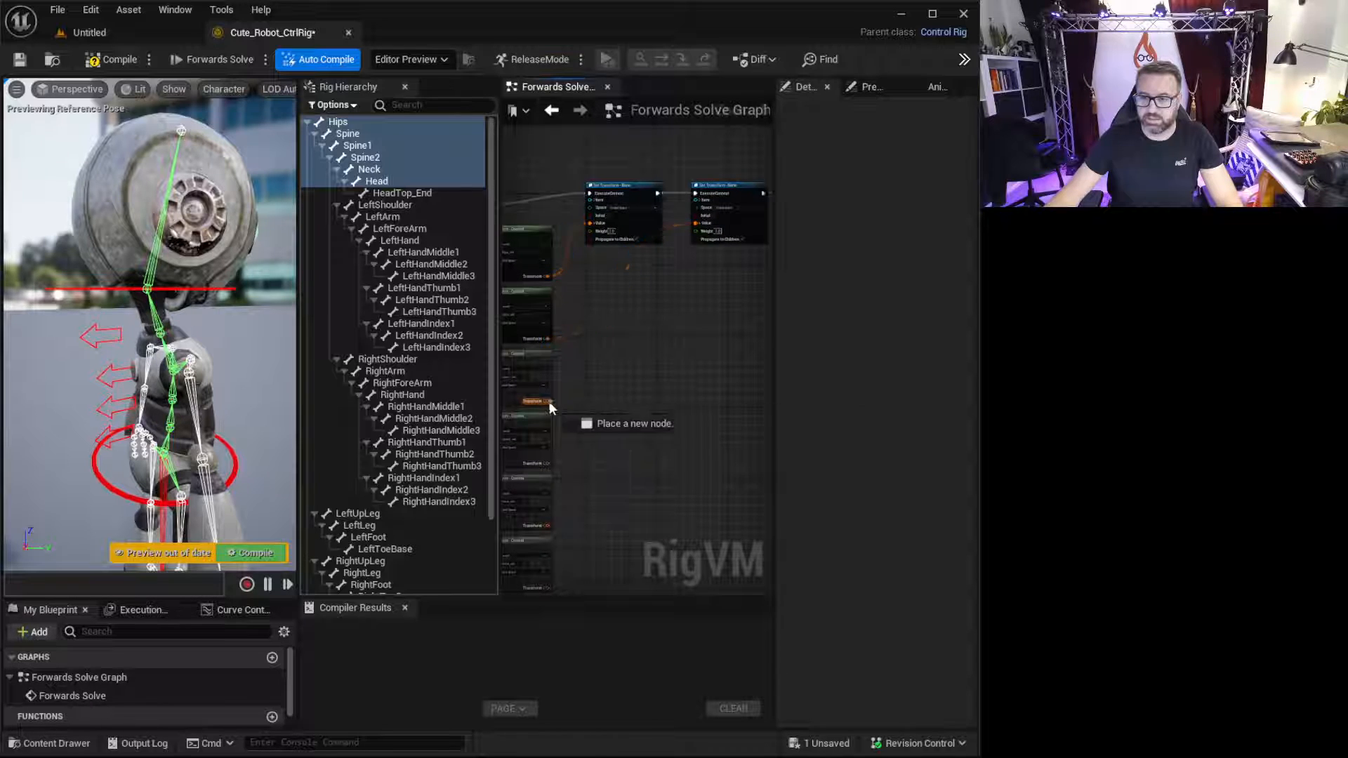
left_click_drag(551, 409, 635, 225)
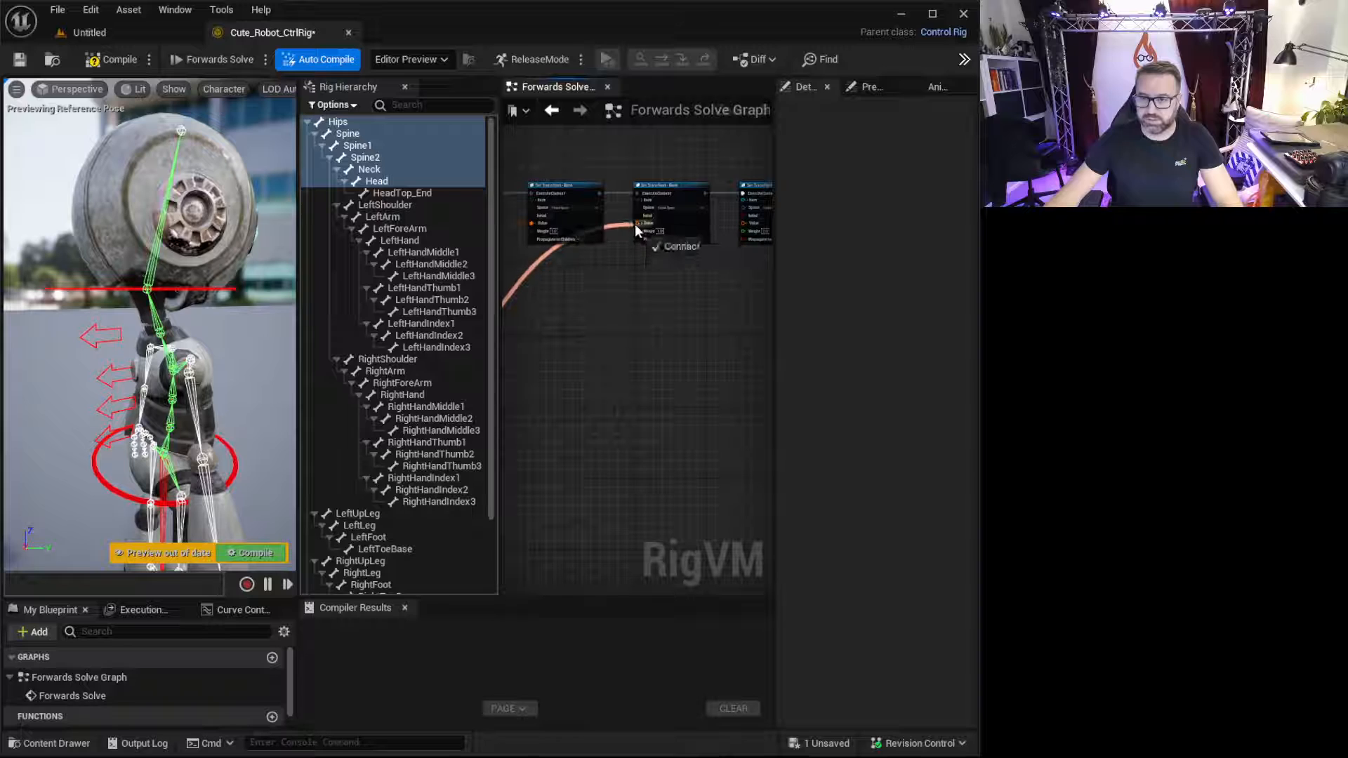
right_click_drag(827, 198, 547, 389)
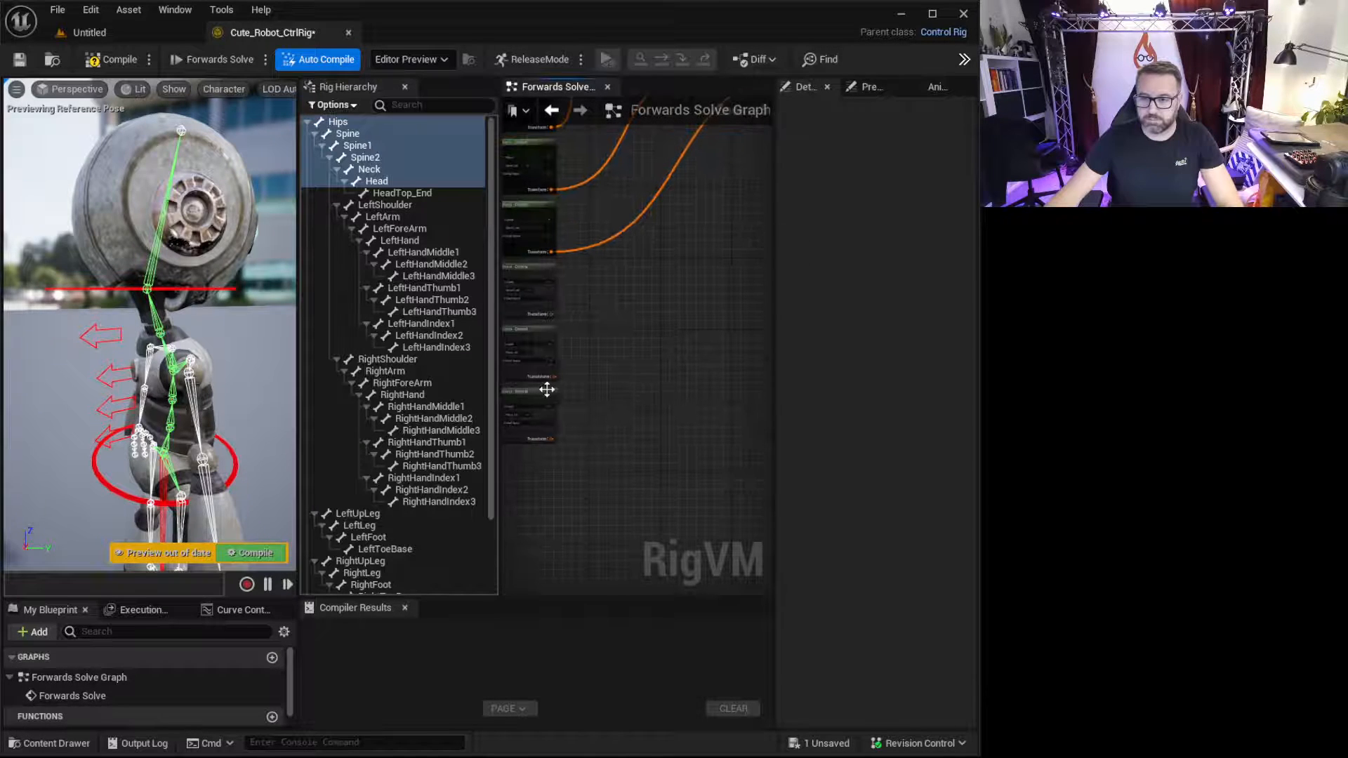
- Connect the Spine2_ctrl, Neck_ctrl and Head_ctrl Transform outputs to the Value inputs of the fourth, fifth and sixth Set Transform nodes
left_click_drag(551, 315, 597, 170)
right_click_drag(528, 255, 695, 193)
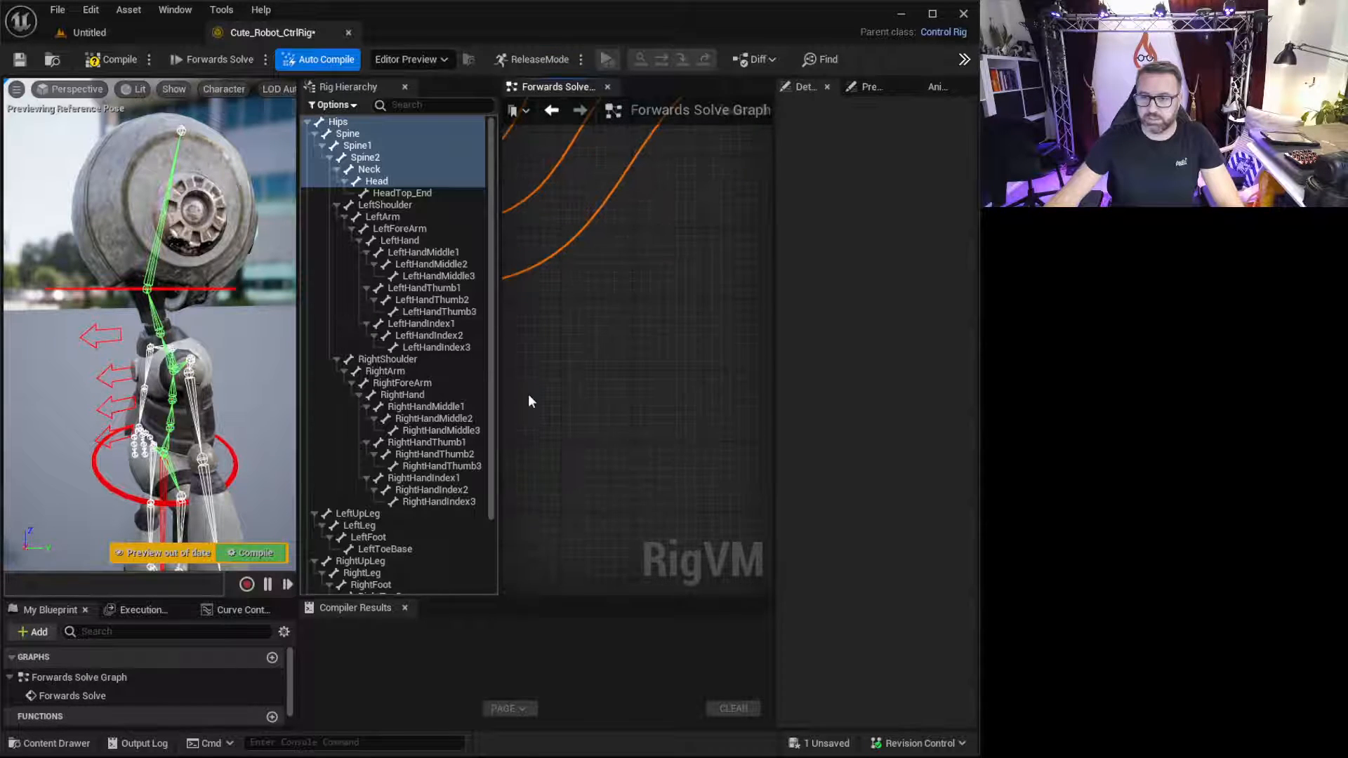
right_click_drag(528, 394, 681, 330)
left_click_drag(662, 279, 705, 271)
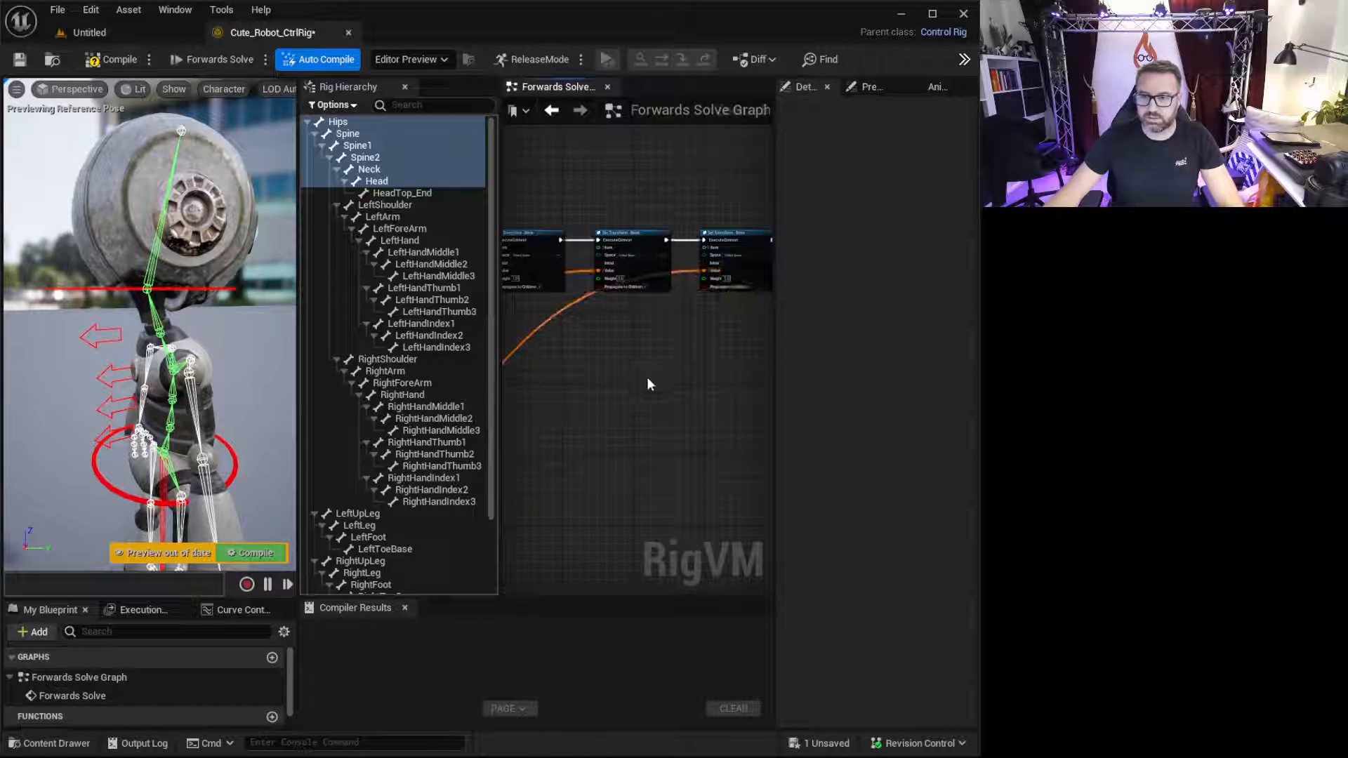
right_click_drag(647, 376, 680, 257)
right_click_drag(464, 433, 456, 405)
right_click_drag(561, 421, 722, 323)
left_click_drag(572, 332, 681, 228)
- Expand the Item details of the last two Set Transform nodes and check their bones against the controls wired to them
scroll(668, 271, "up", 3)
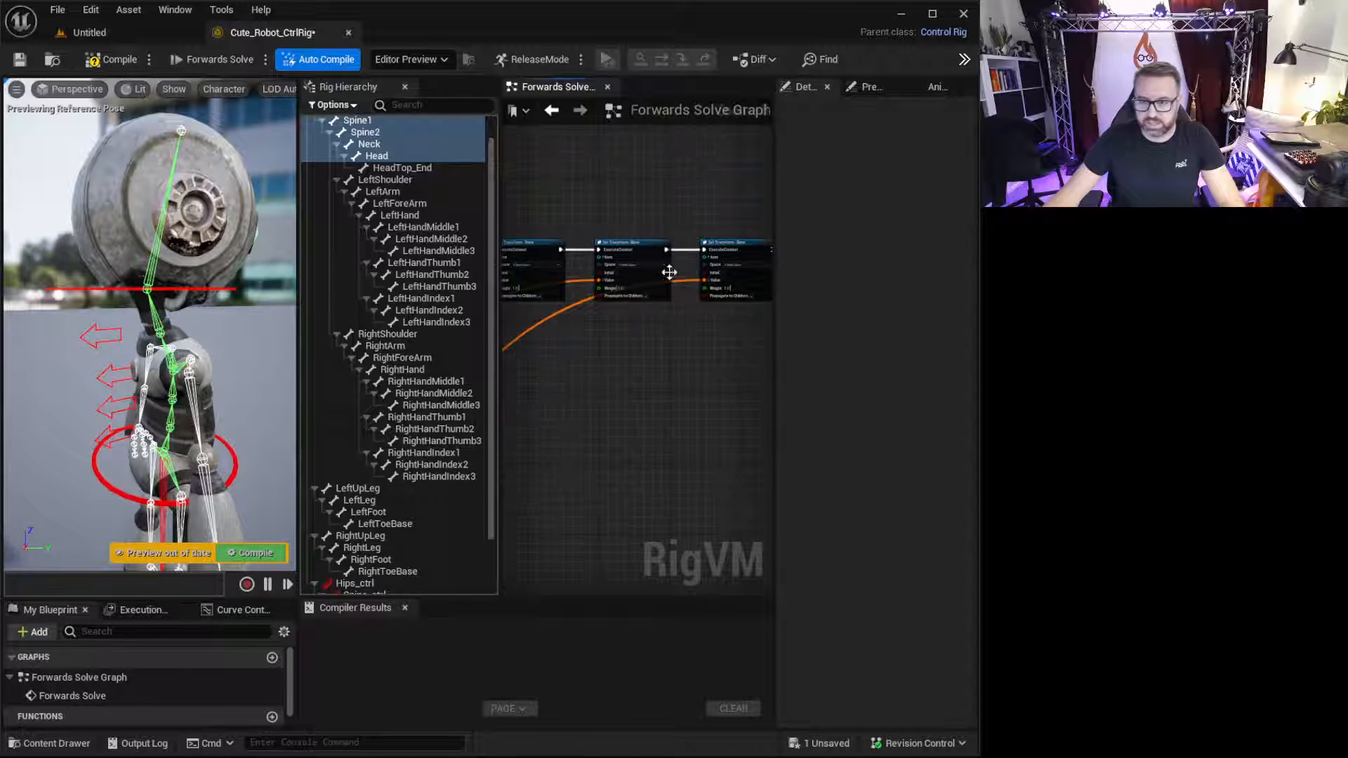
right_click_drag(720, 377, 610, 379)
right_click_drag(599, 425, 678, 429)
left_click(661, 261)
right_click_drag(712, 362, 764, 370)
right_click_drag(551, 385, 659, 391)
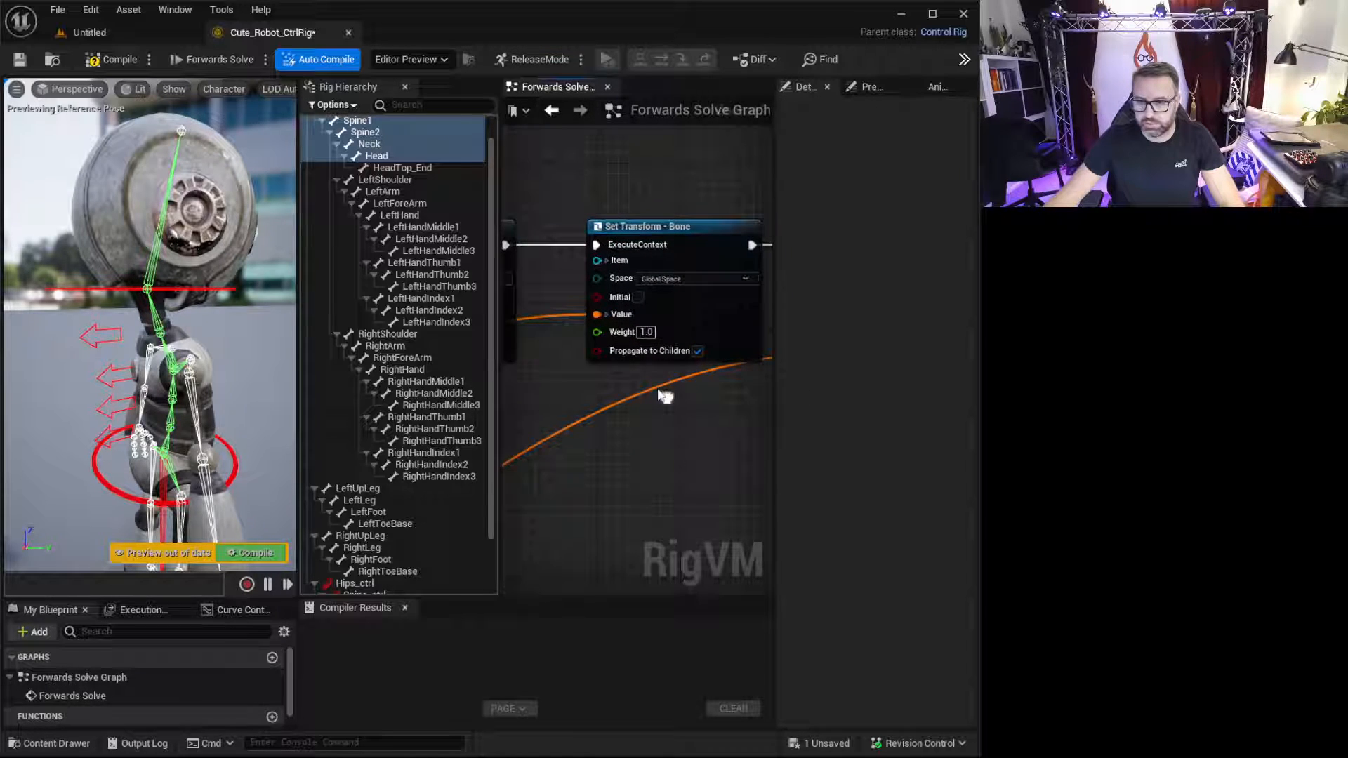
left_click(599, 261)
scroll(631, 450, "down", 4)
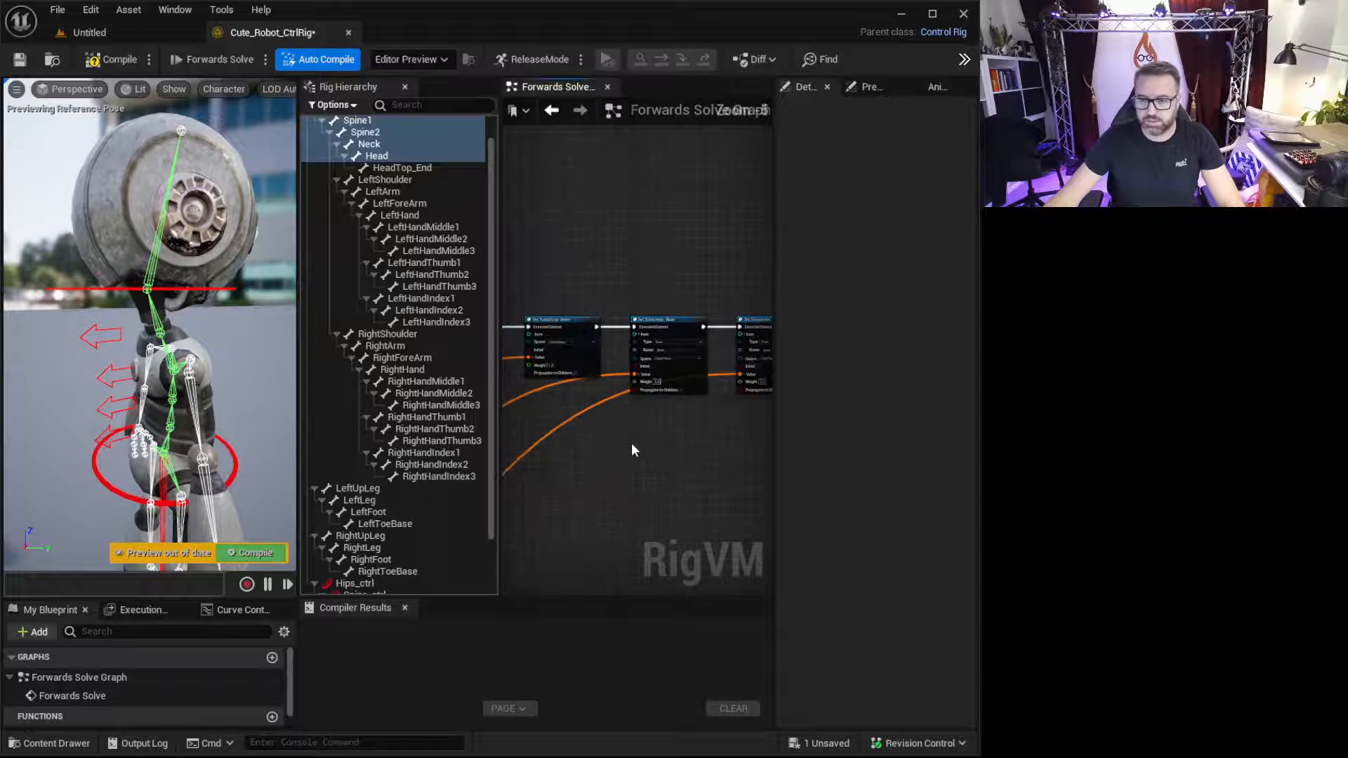
scroll(631, 450, "down", 4)
right_click_drag(613, 493, 692, 357)
right_click_drag(516, 483, 613, 499)
scroll(625, 341, "up", 4)
scroll(624, 342, "up", 4)
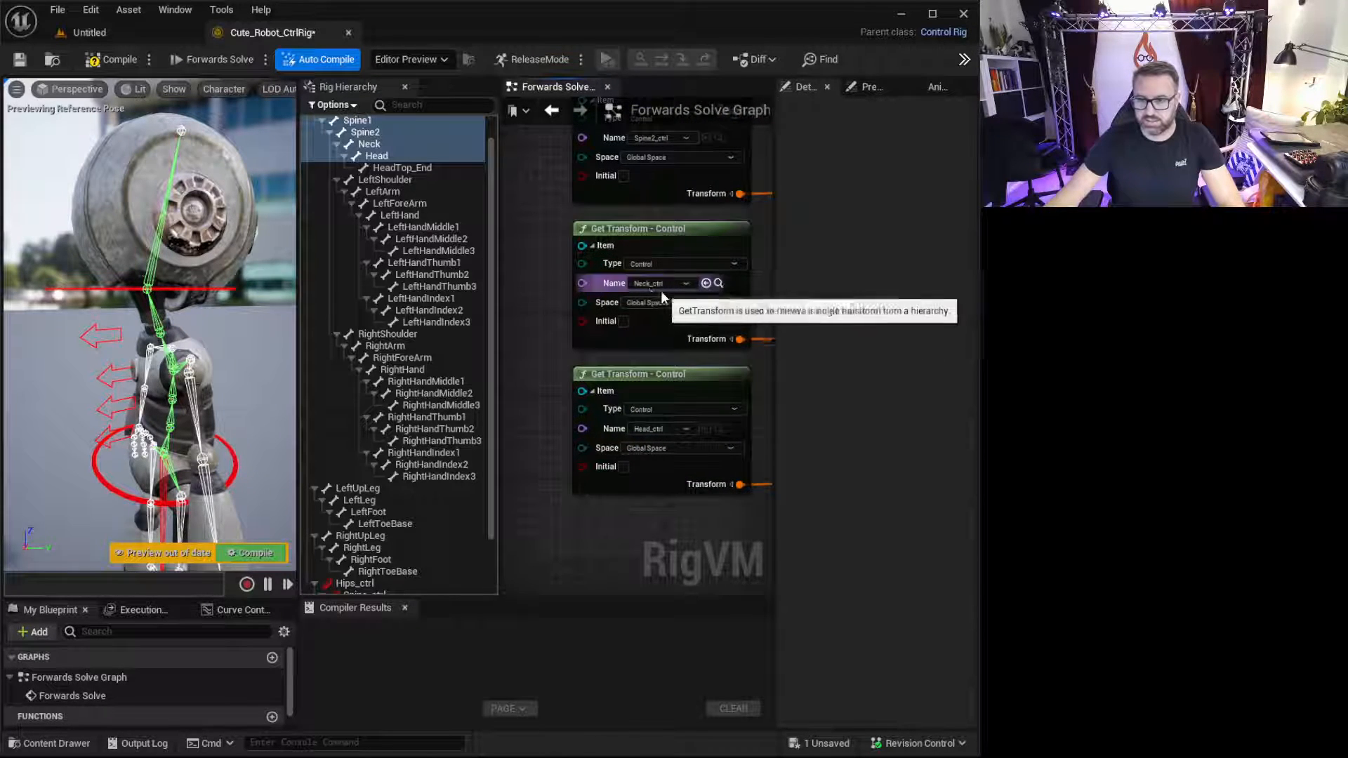
scroll(550, 287, "down", 5)
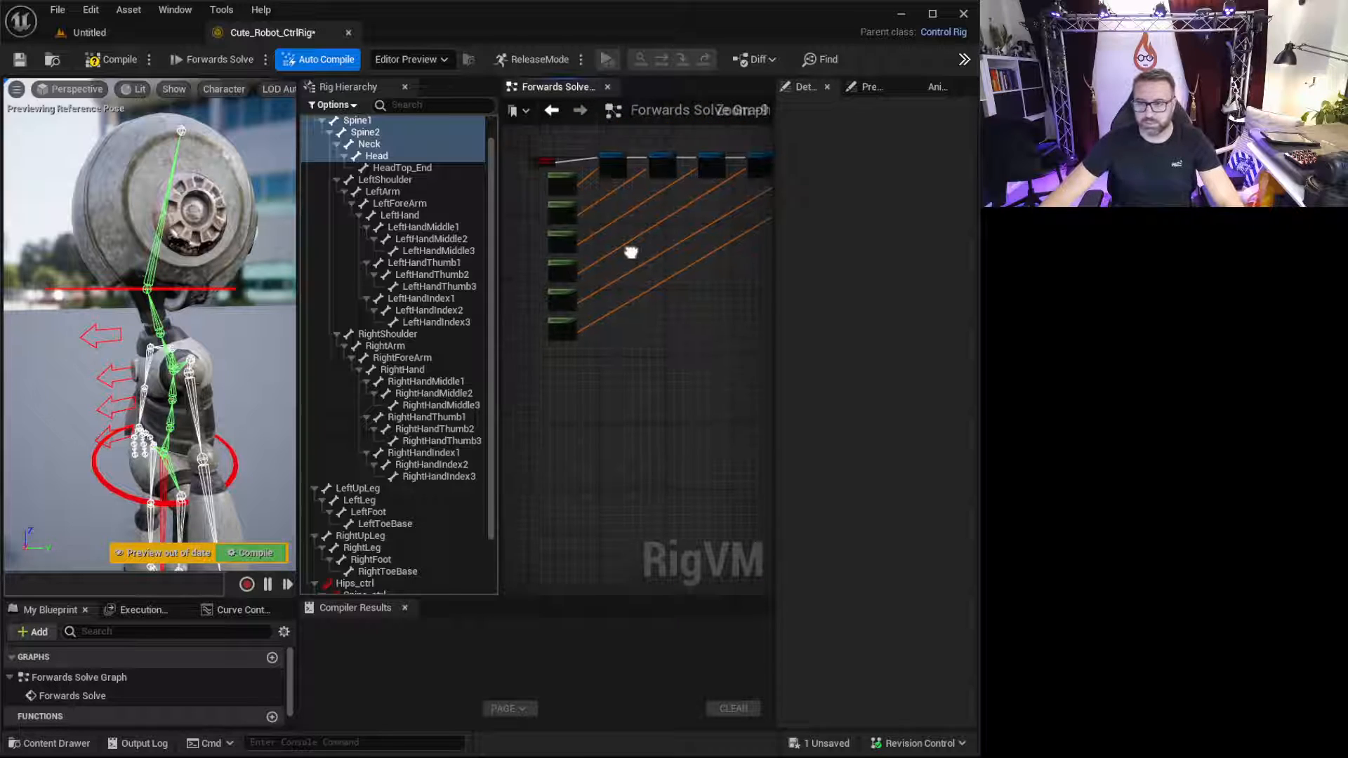
- Review the start of the Forwards Solve graph and compile the Control Rig
right_click_drag(631, 253, 667, 396)
scroll(593, 305, "up", 3)
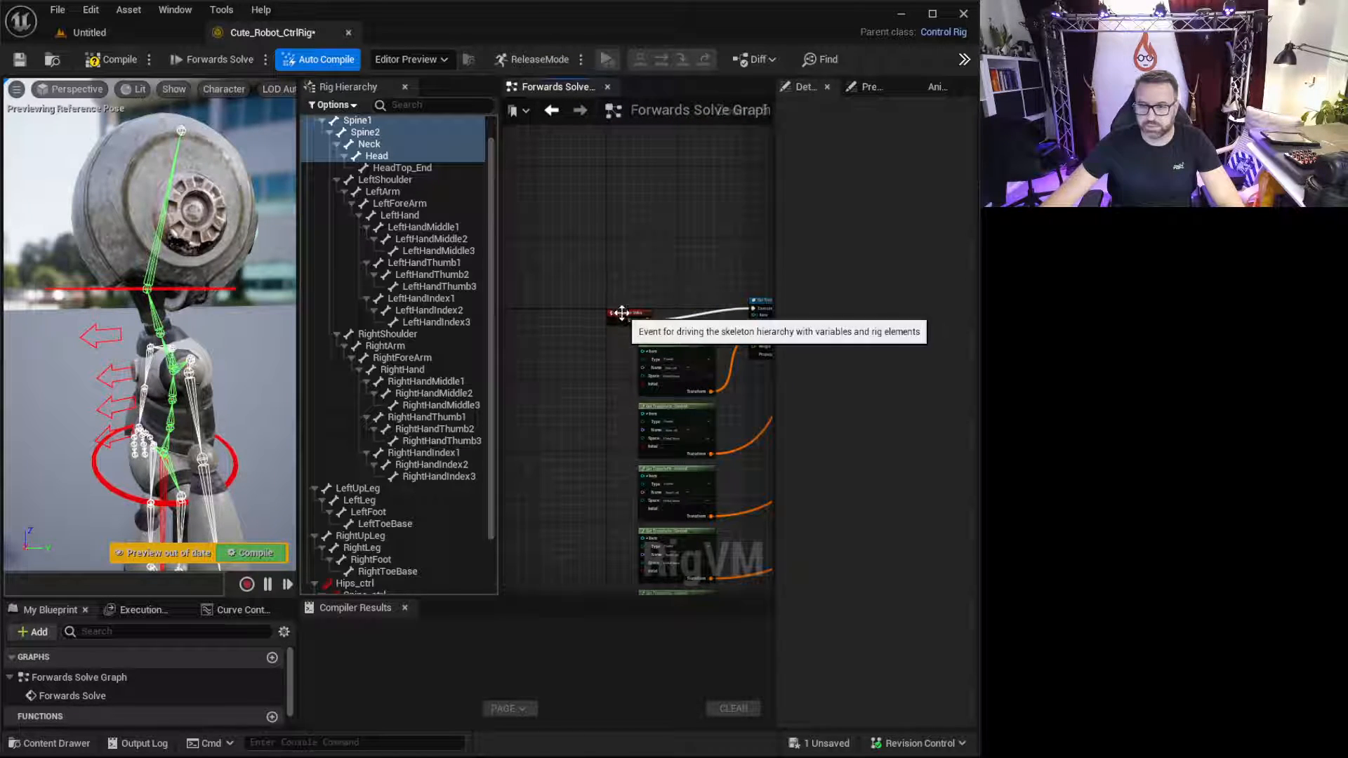
left_click(617, 311)
right_click_drag(617, 309, 527, 210)
scroll(611, 256, "down", 4)
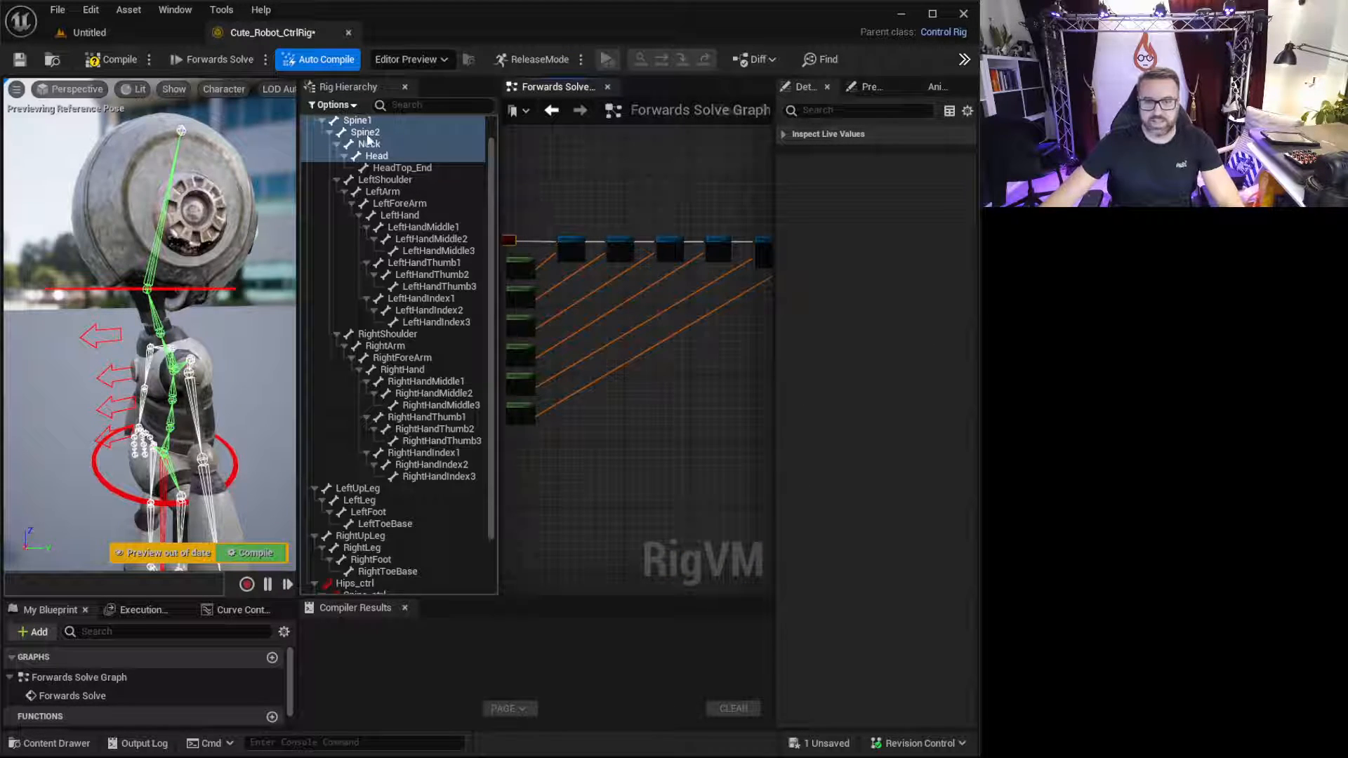
left_click(105, 61)
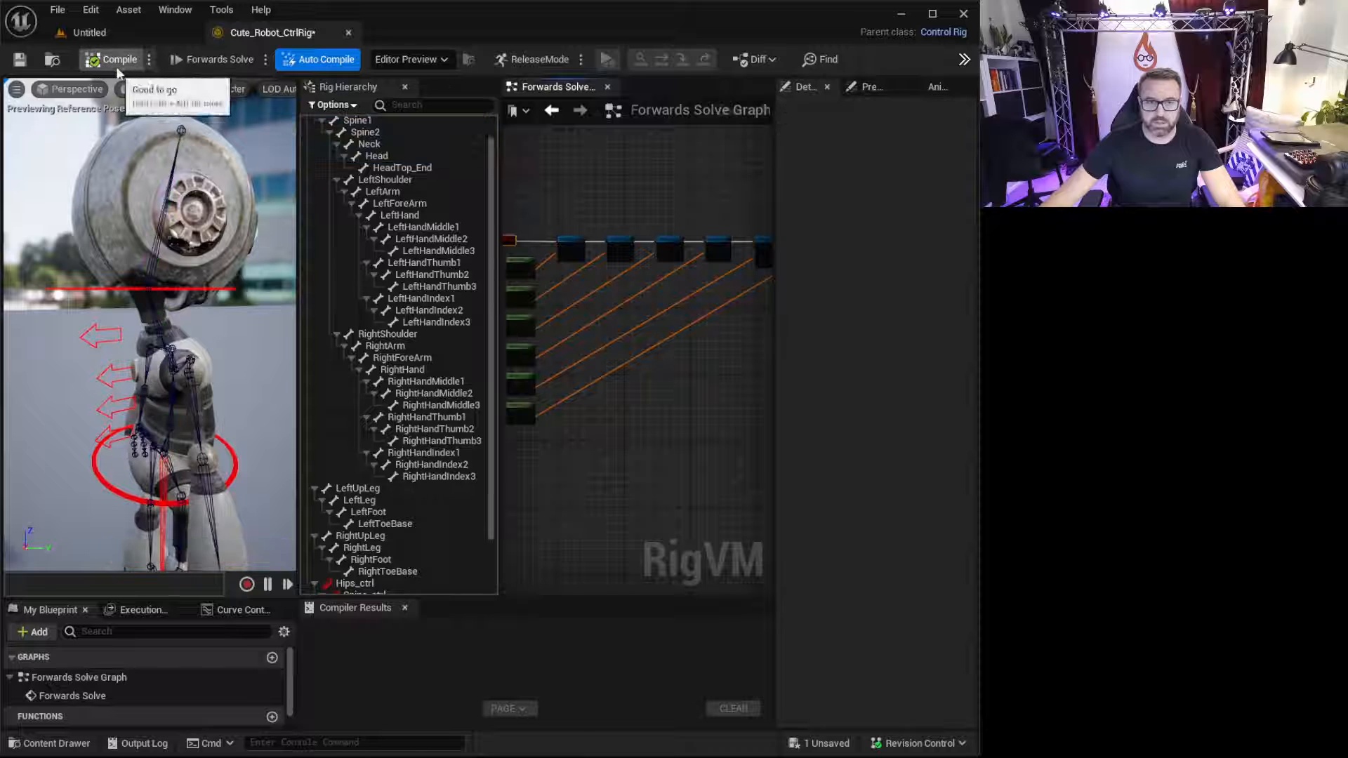
right_click_drag(557, 235, 578, 277)
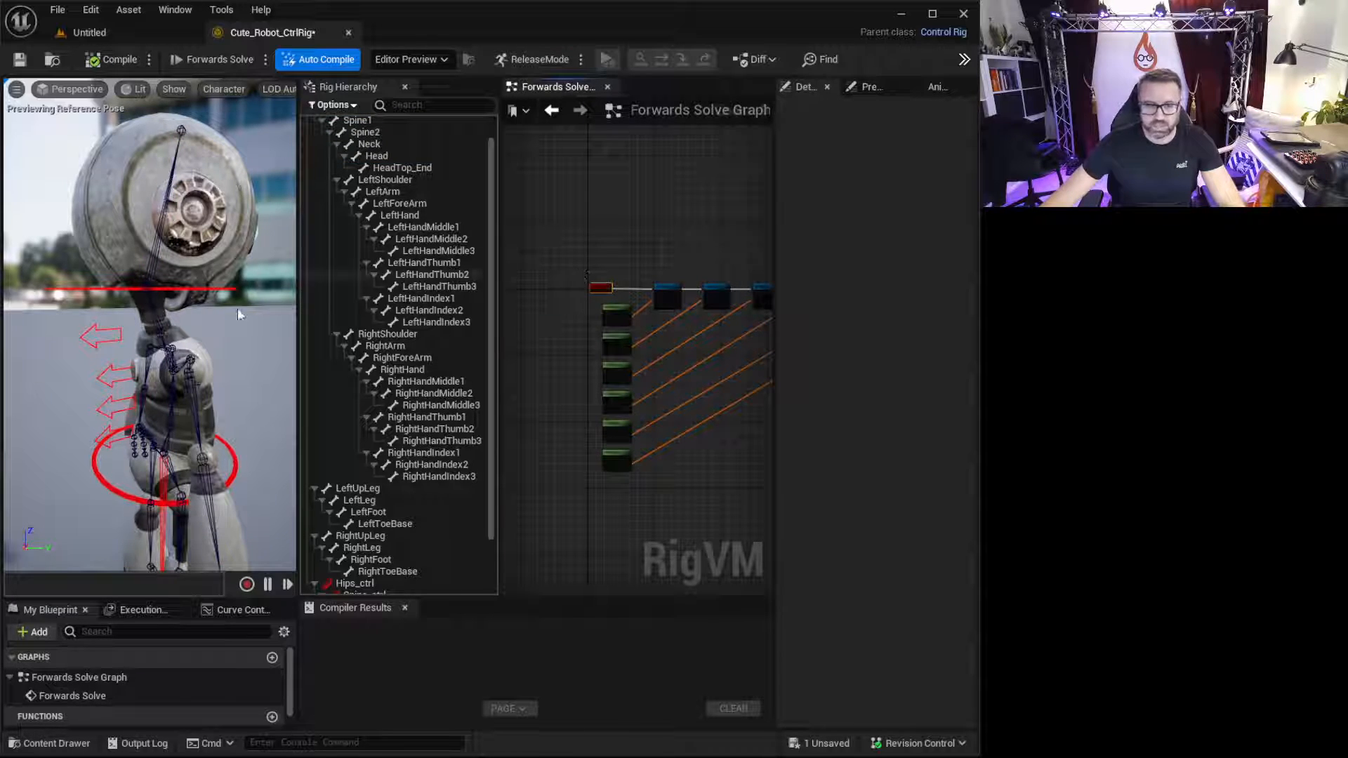
- Rotate Neck_ctrl in the viewport to test the neck's motion, and undo the rotation
left_click(102, 332)
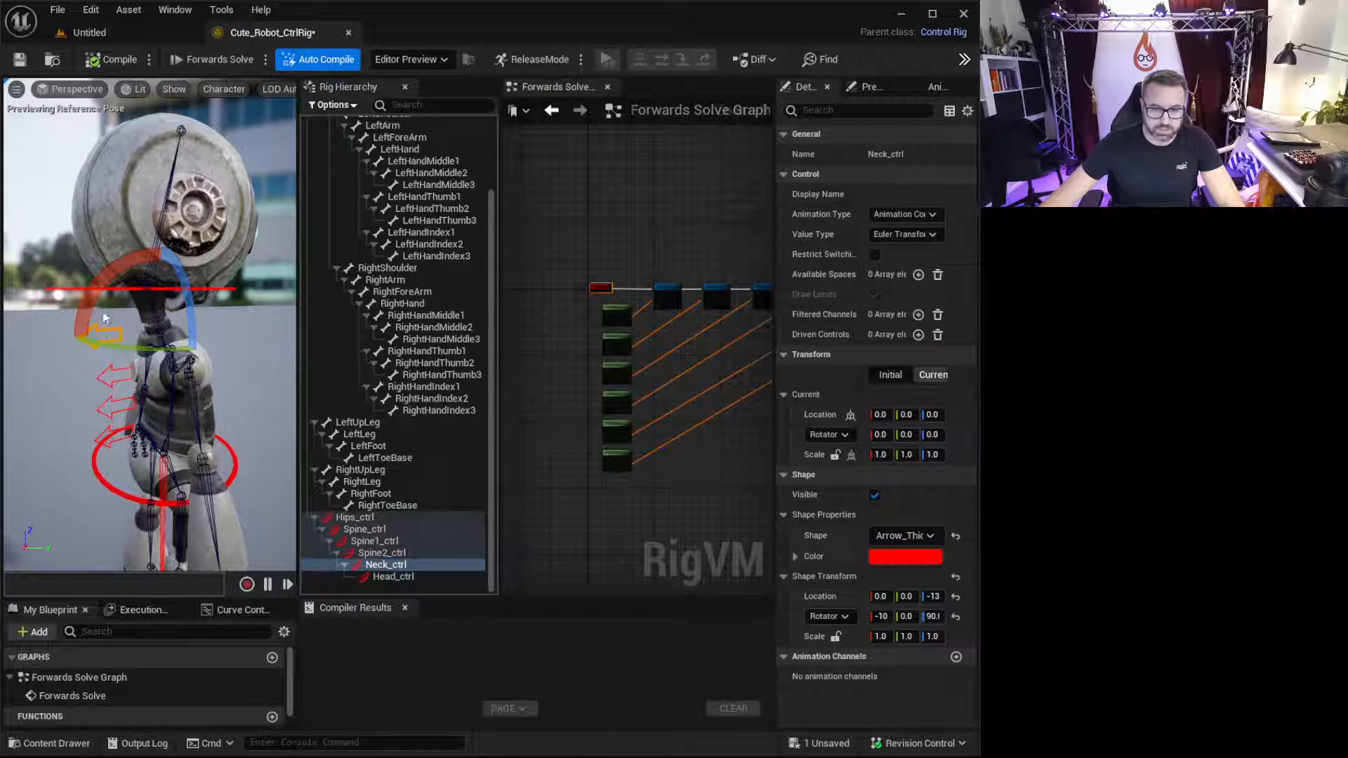
mouse_move(94, 285)
left_mouse_down()
mouse_move(85, 300)
mouse_move(98, 281)
left_mouse_up()
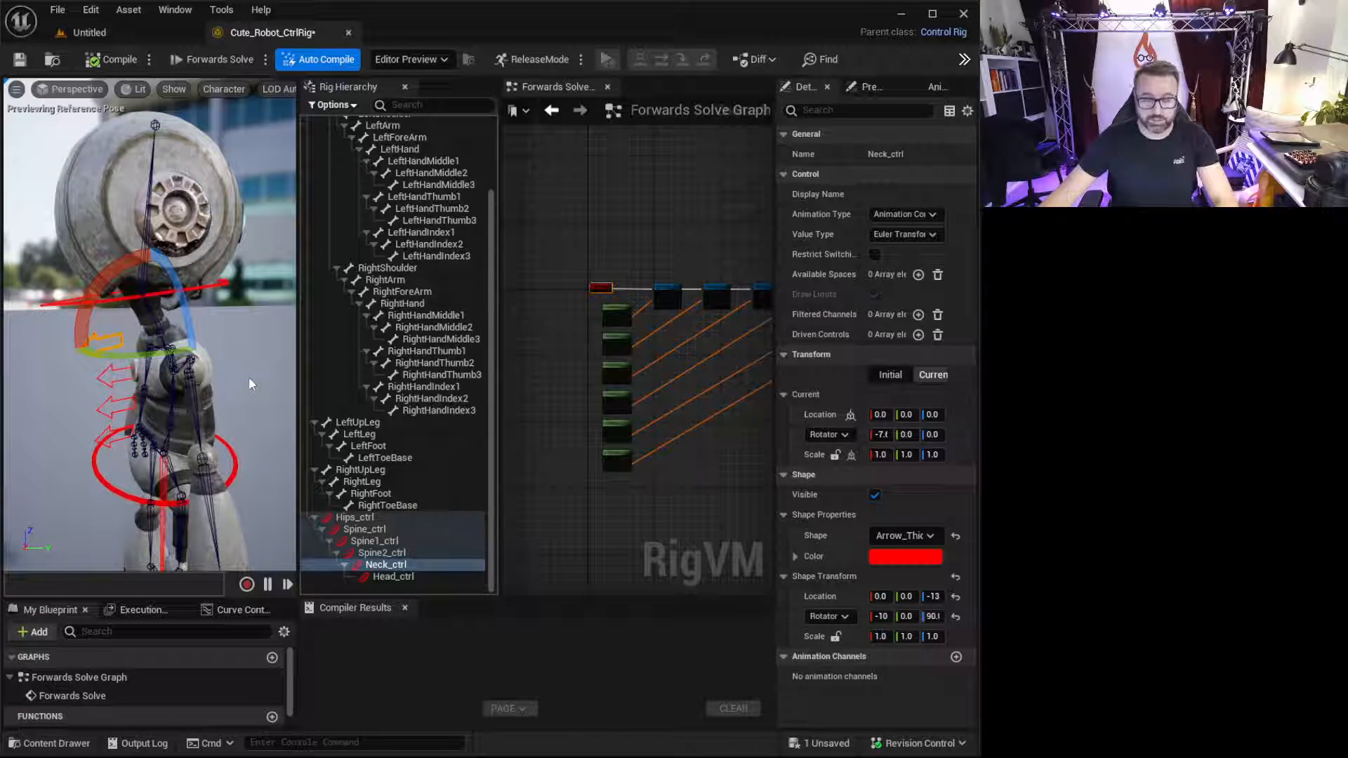
key("ctrl+z")
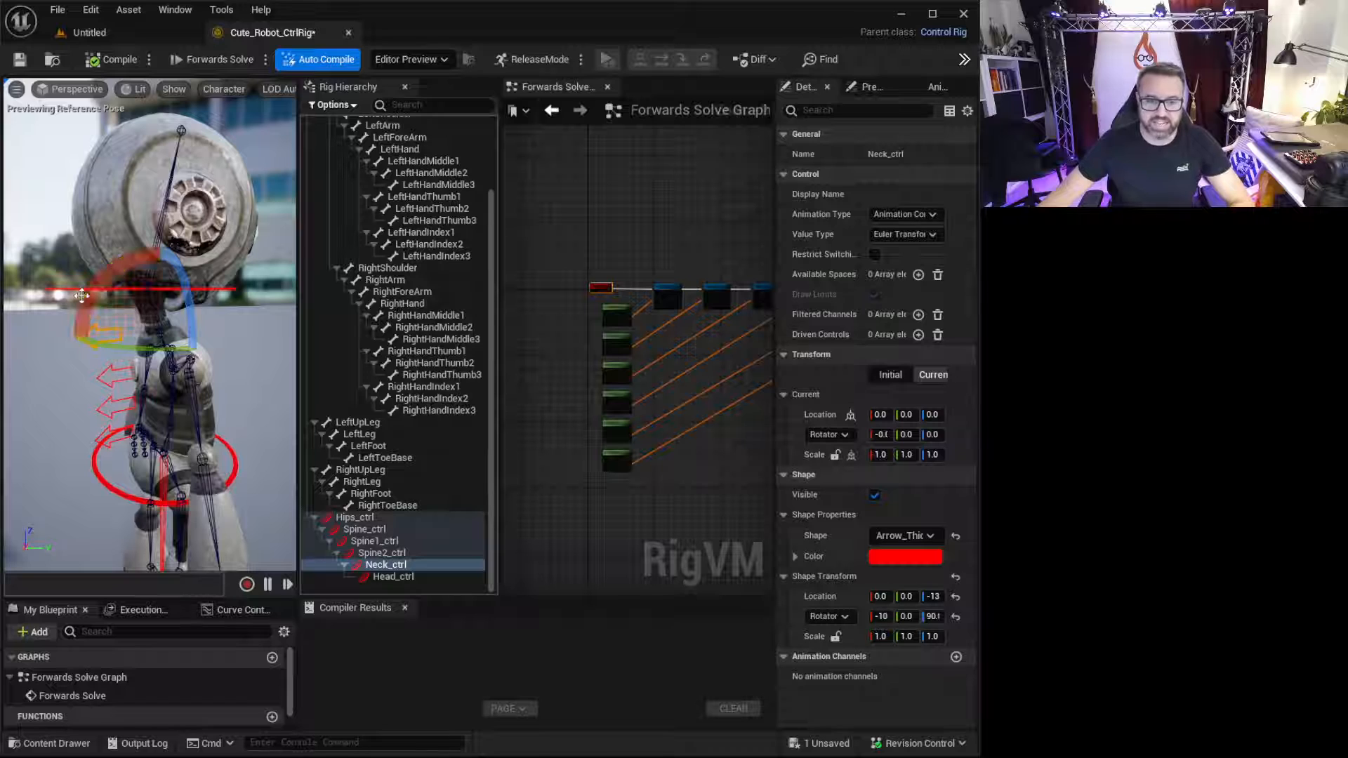
- Rotate Head_ctrl around several axes in the viewport to test the head's motion, and undo the rotations
left_click_drag(124, 296, 118, 361, "alt")
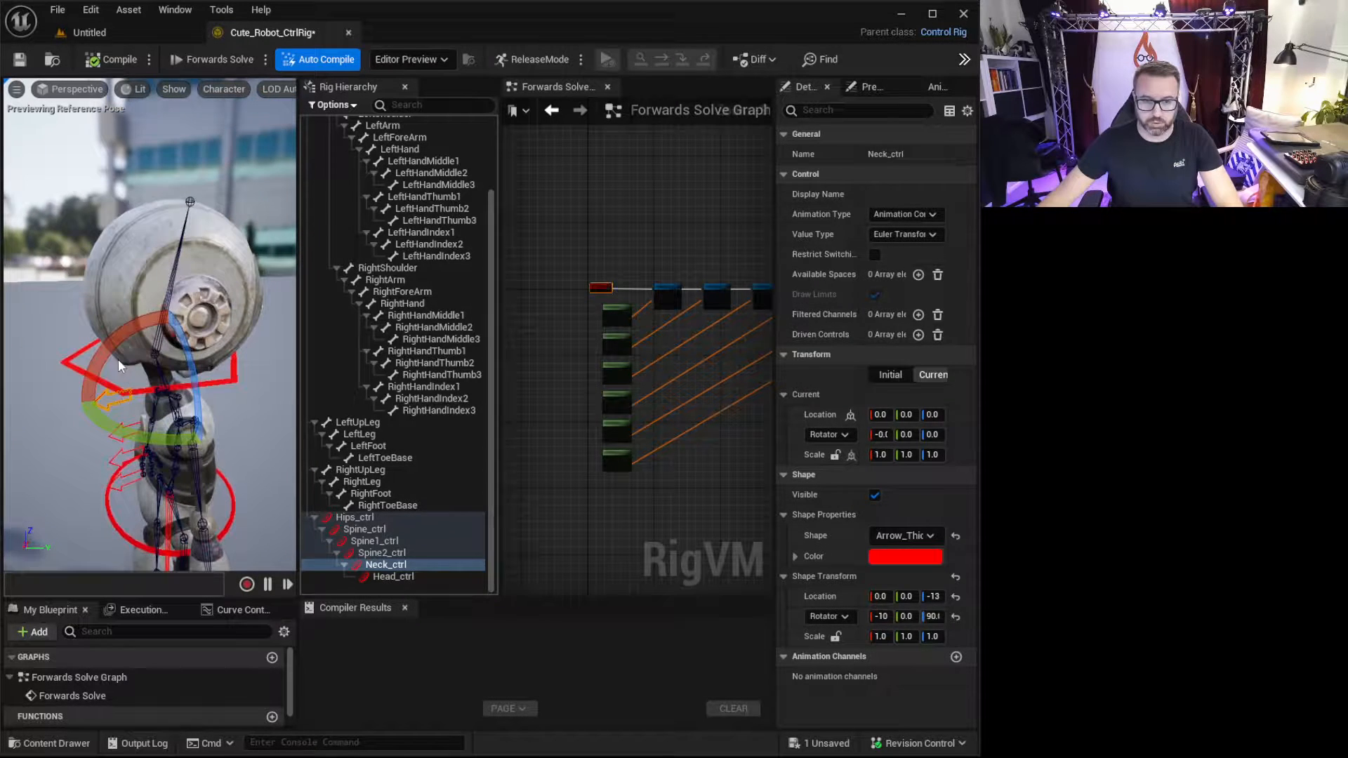
left_click(73, 366)
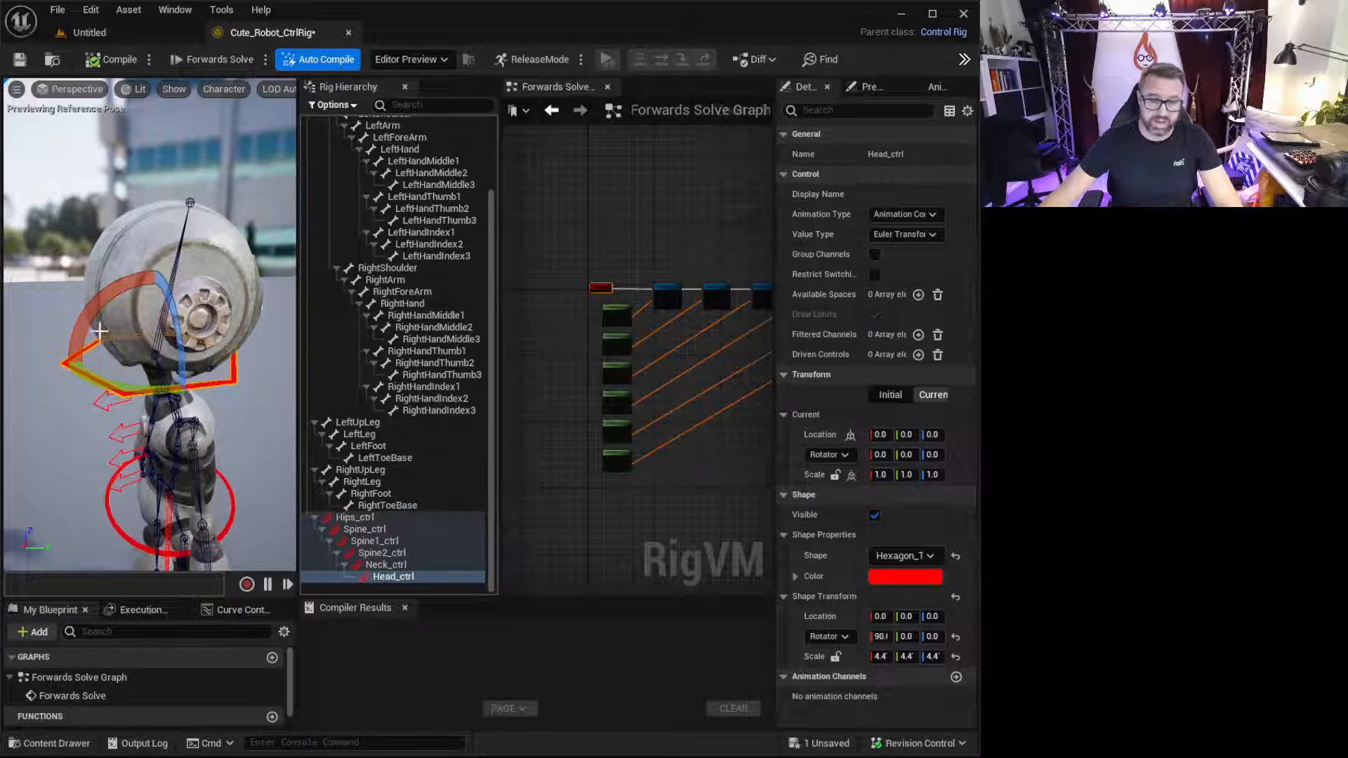
mouse_move(99, 332)
left_mouse_down()
mouse_move(130, 366)
mouse_move(228, 399)
mouse_move(90, 309)
left_mouse_up()
left_click_drag(155, 380, 105, 393)
left_click_drag(232, 430, 165, 425, "alt")
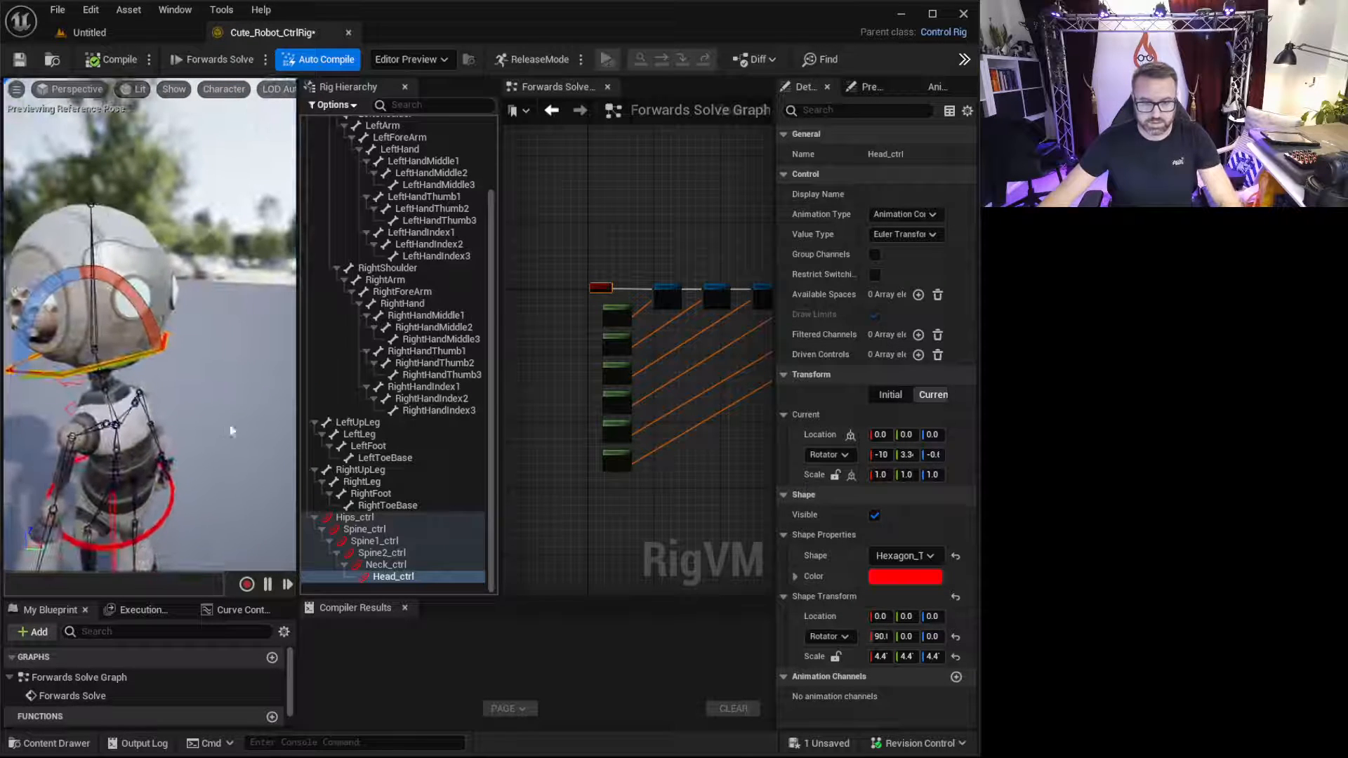
left_click_drag(135, 305, 211, 380)
key("ctrl+z")
key("ctrl+z")
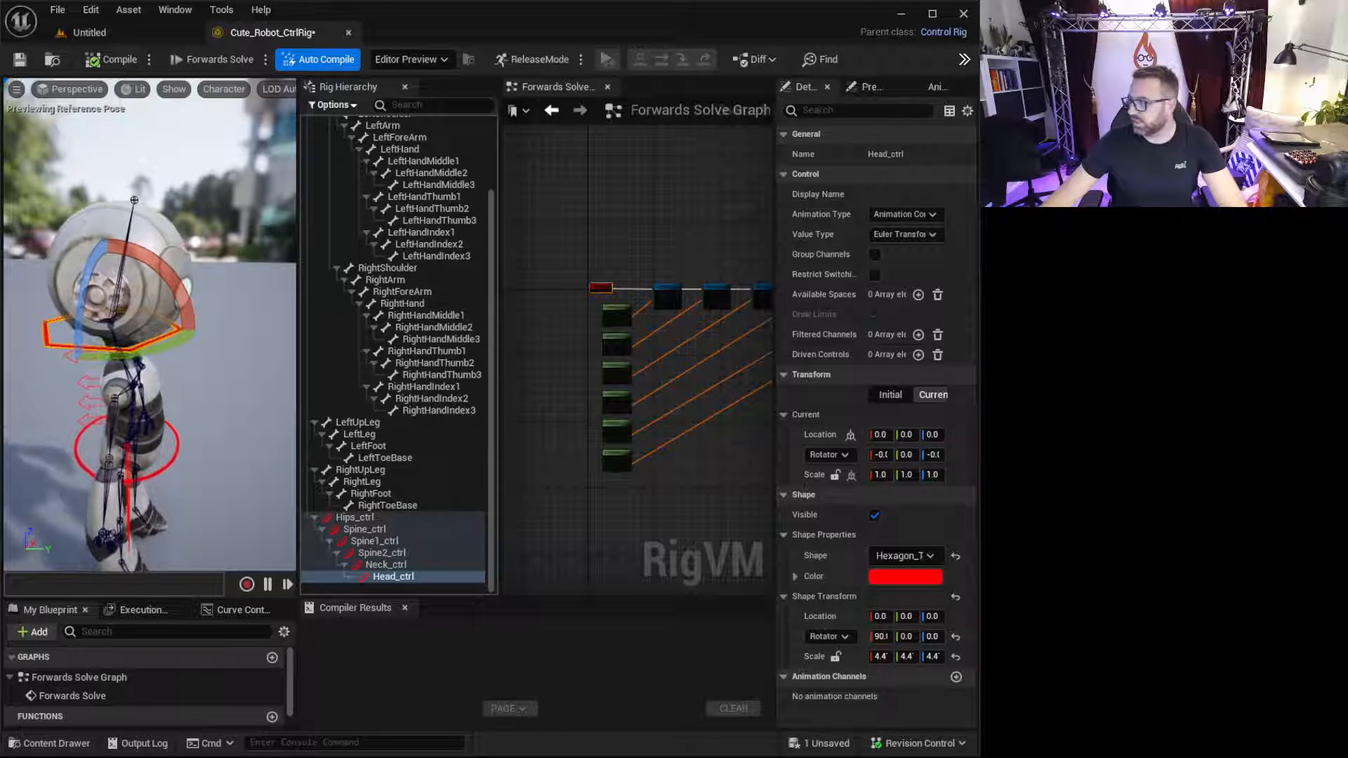
- Examine the robot's right arm up close and locate its shoulder bone in the rig hierarchy
middle_click_drag(210, 380, 211, 341)
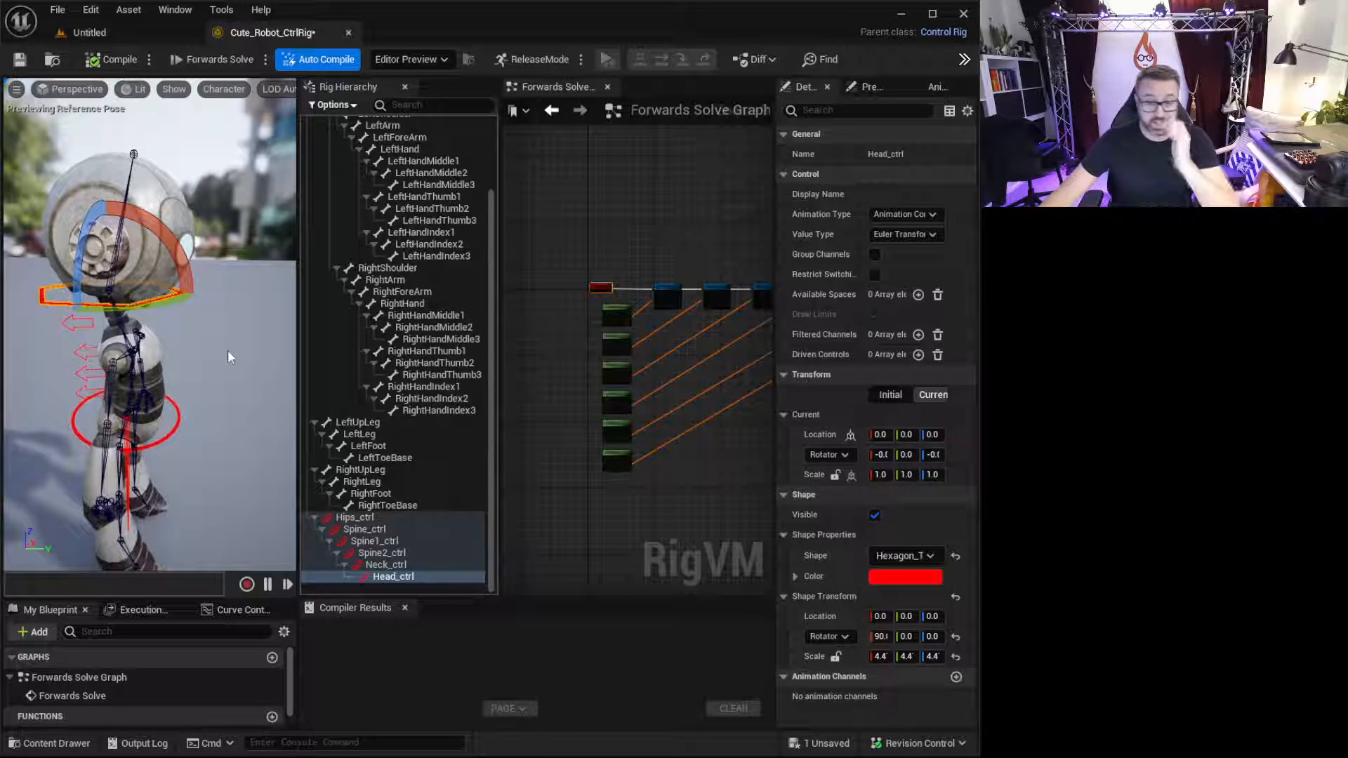
left_click_drag(221, 359, 133, 337, "alt")
right_click_drag(148, 337, 112, 322)
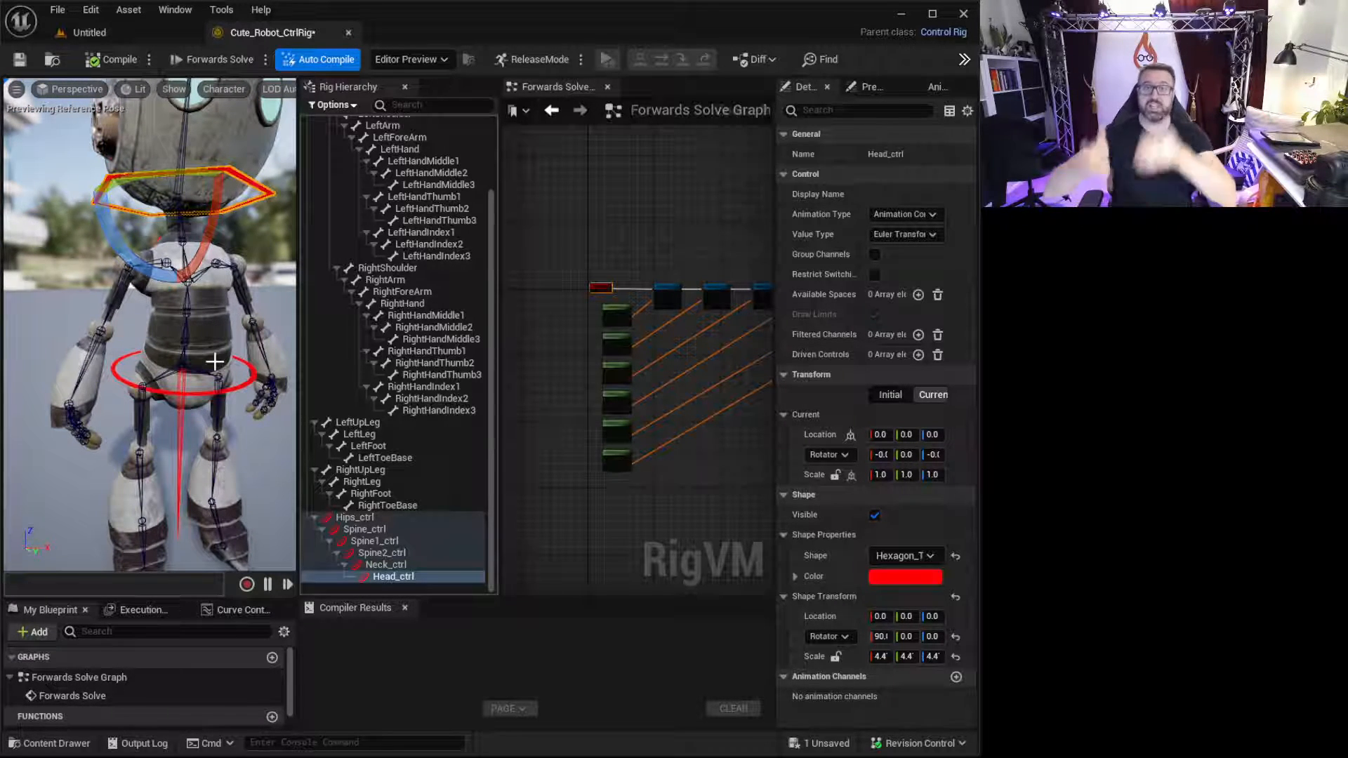
right_click_drag(187, 325, 155, 313)
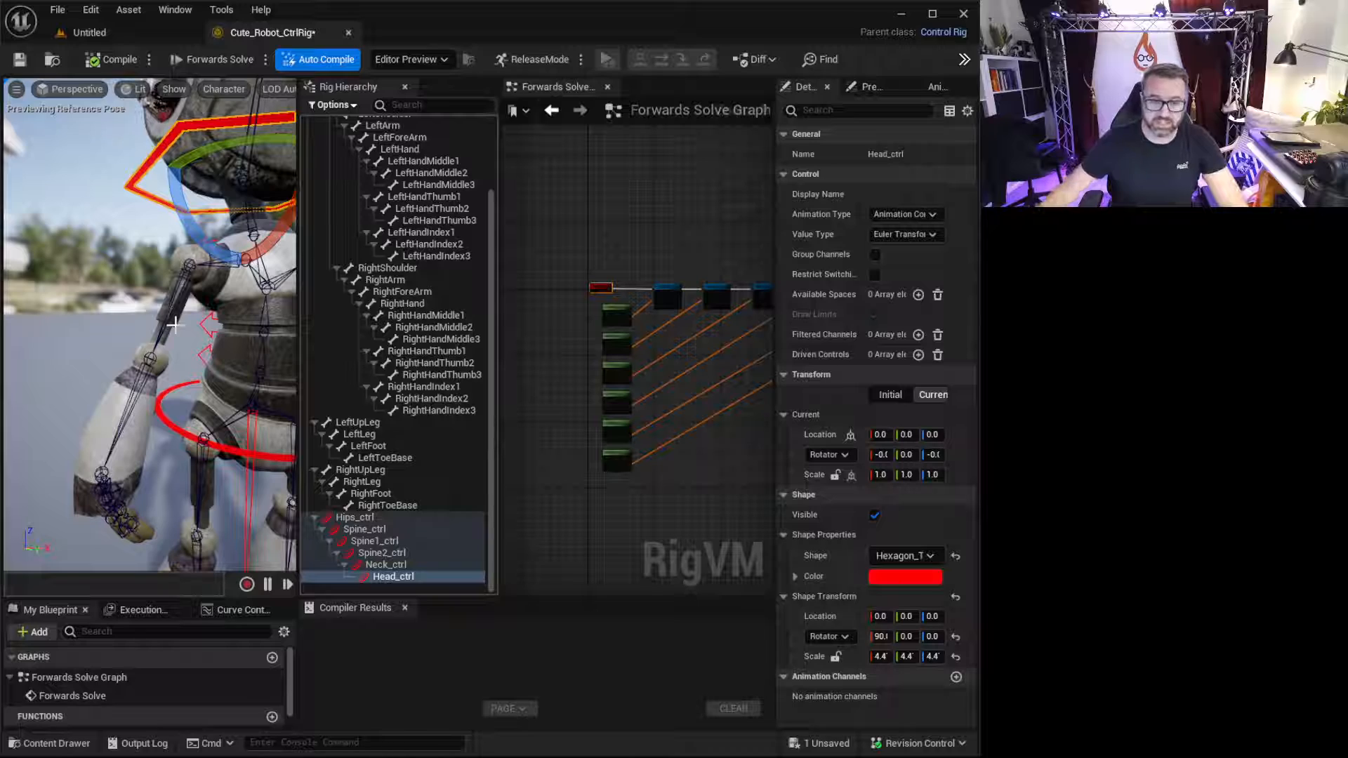
left_click_drag(174, 324, 98, 363, "alt")
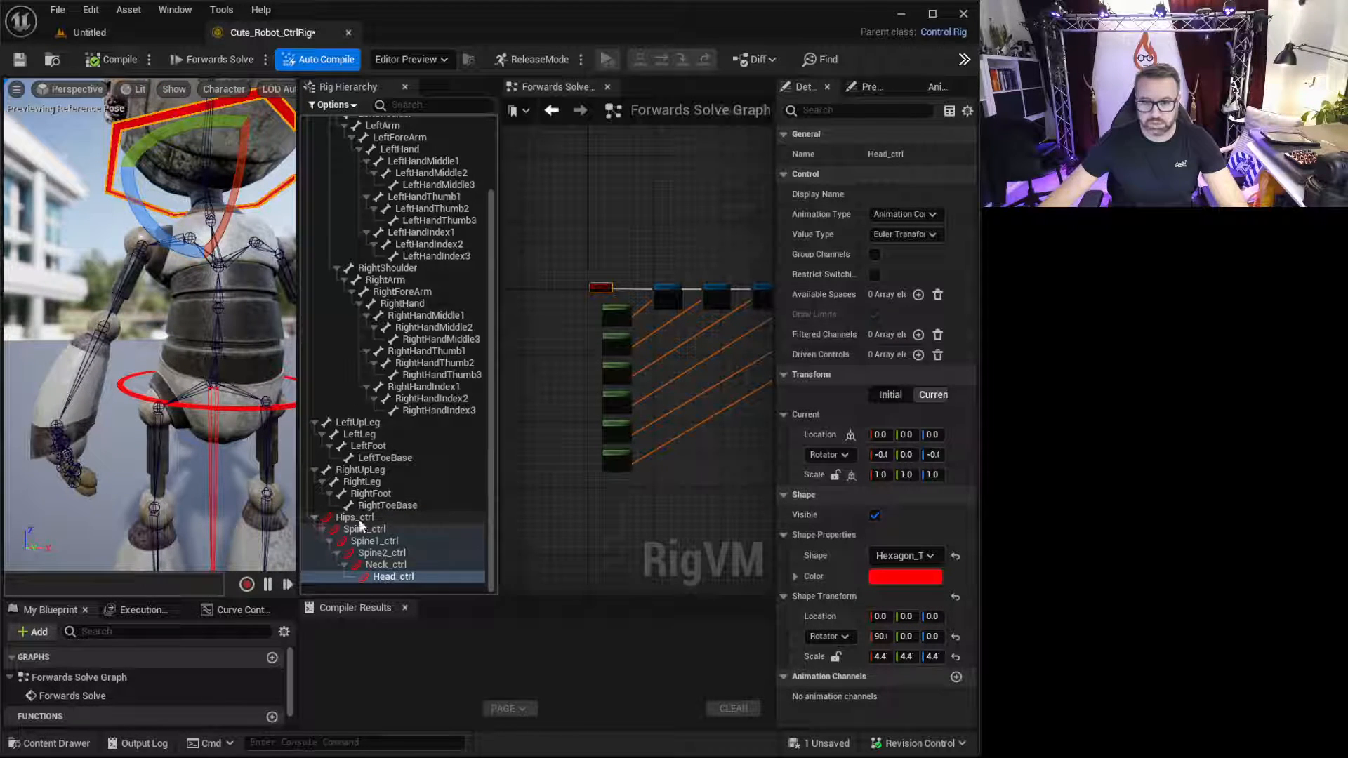
left_click(321, 530)
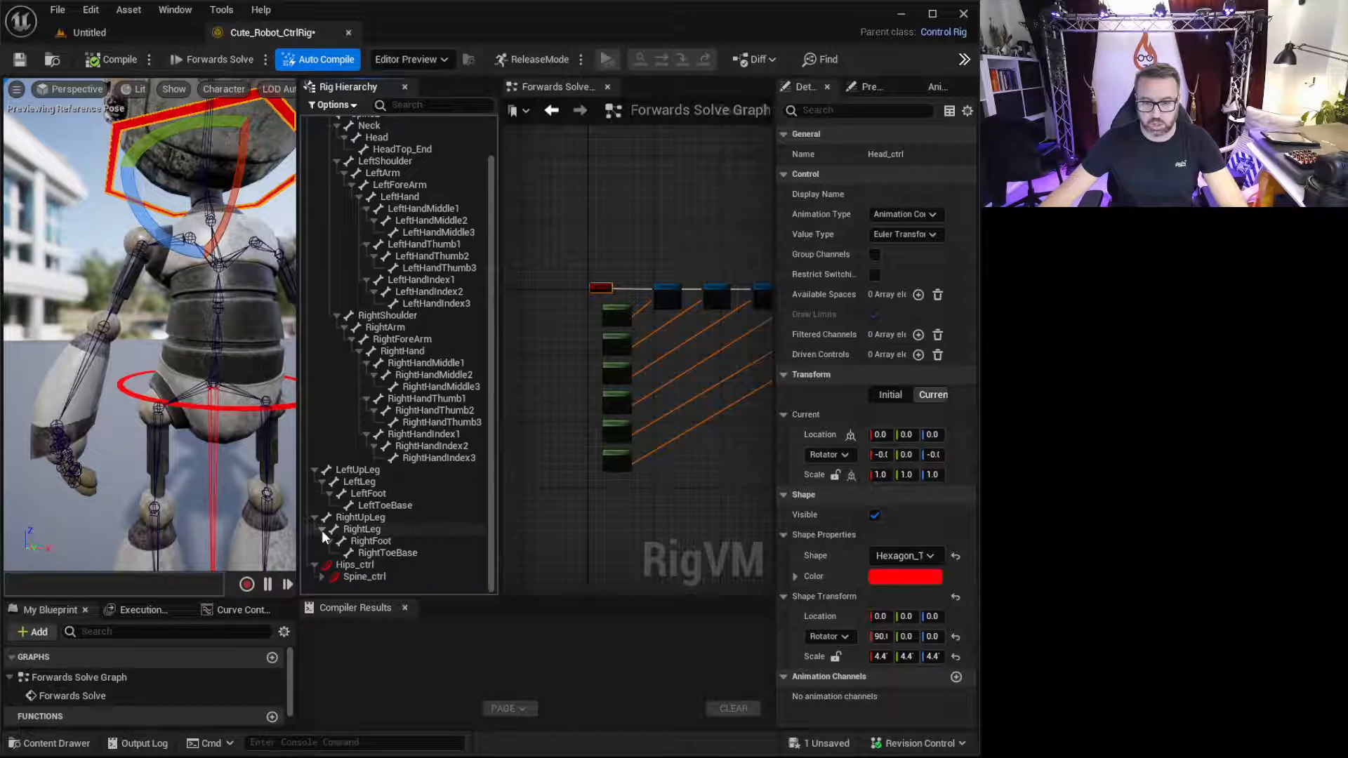
left_click(320, 578)
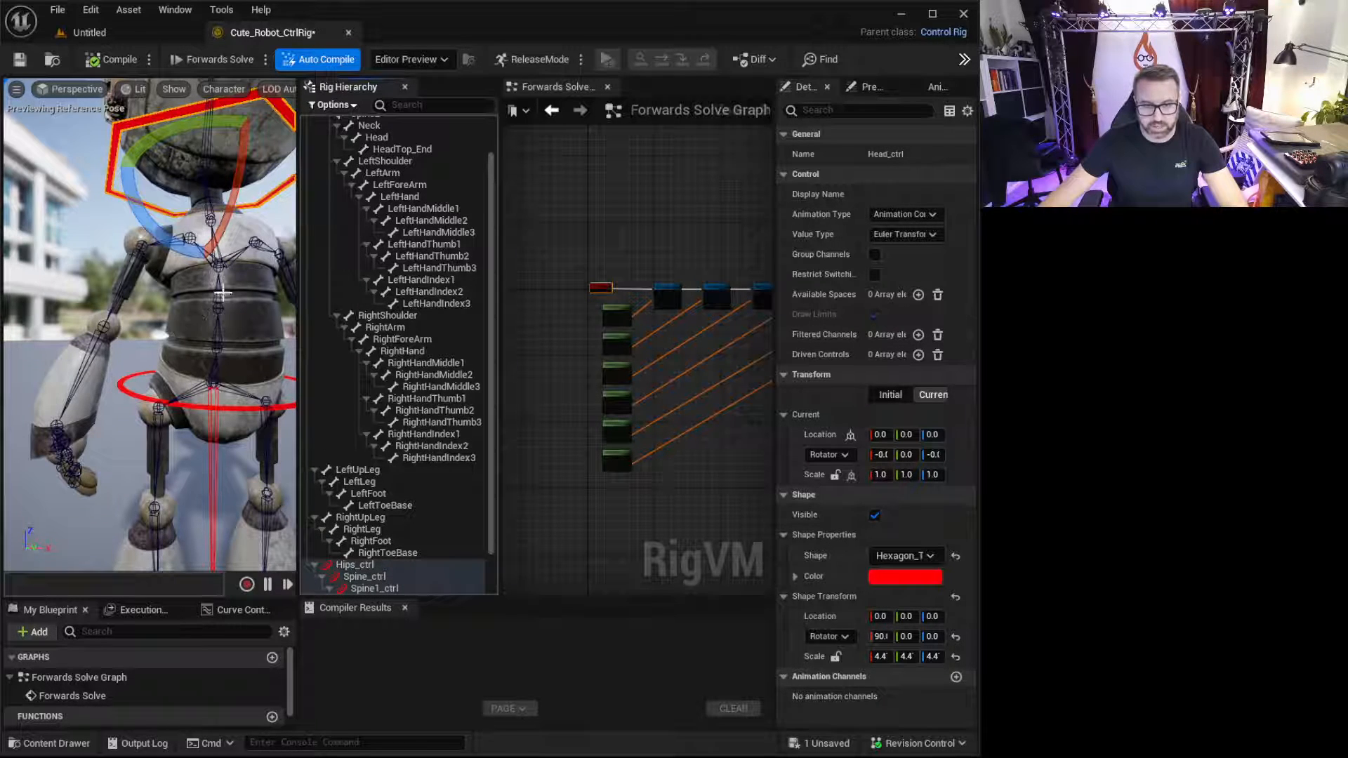
left_click(188, 239)
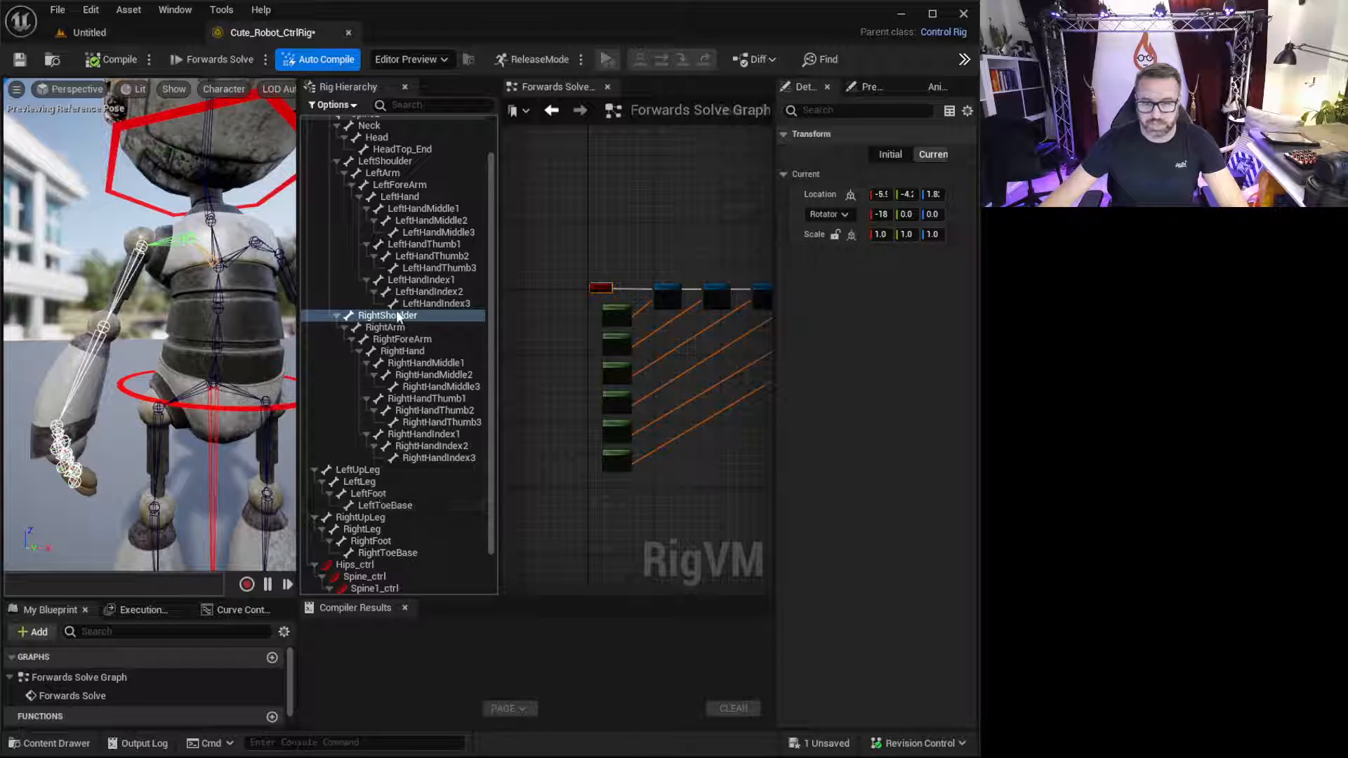
- Compare the Spine2 bone's children with those of Spine2_ctrl, collapsing the Neck_ctrl branch
scroll(397, 330, "up", 2)
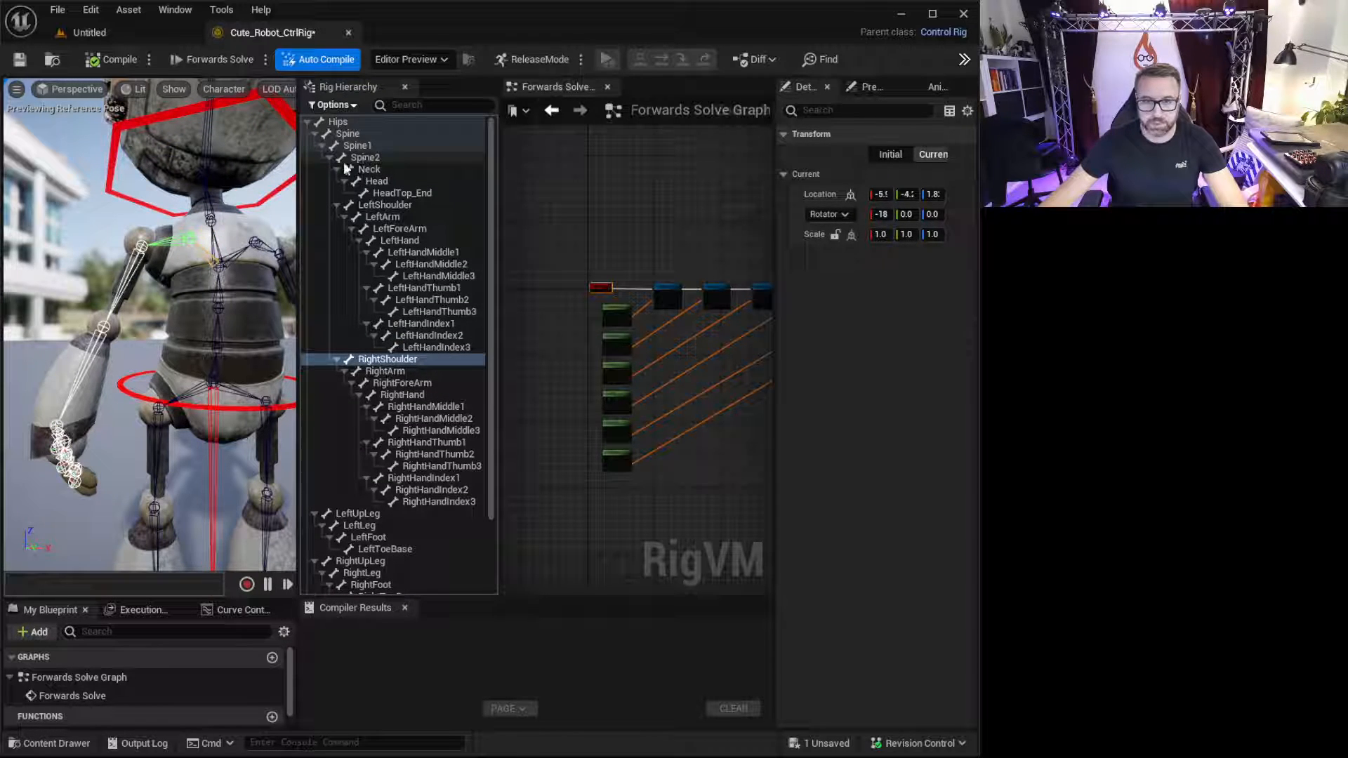
scroll(355, 492, "down", 4)
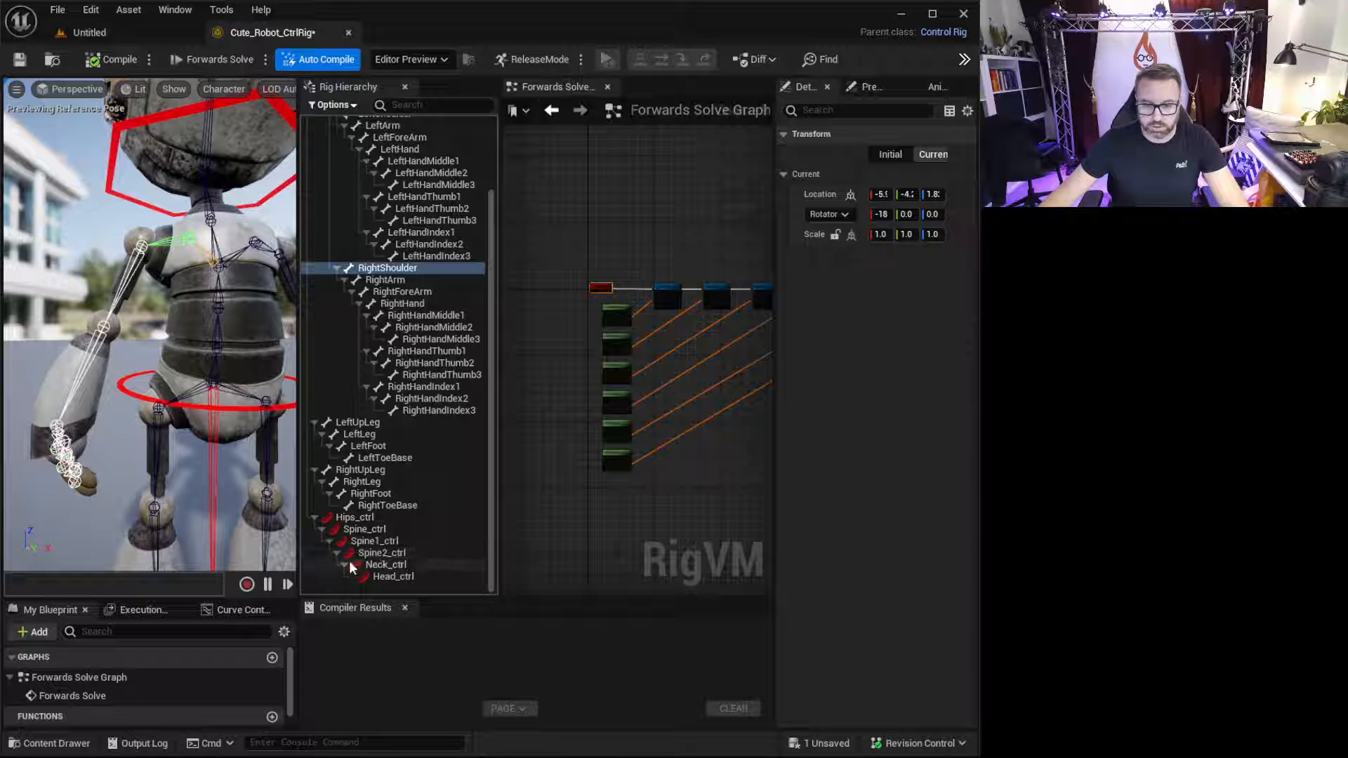
left_click(344, 566)
left_click(354, 566)
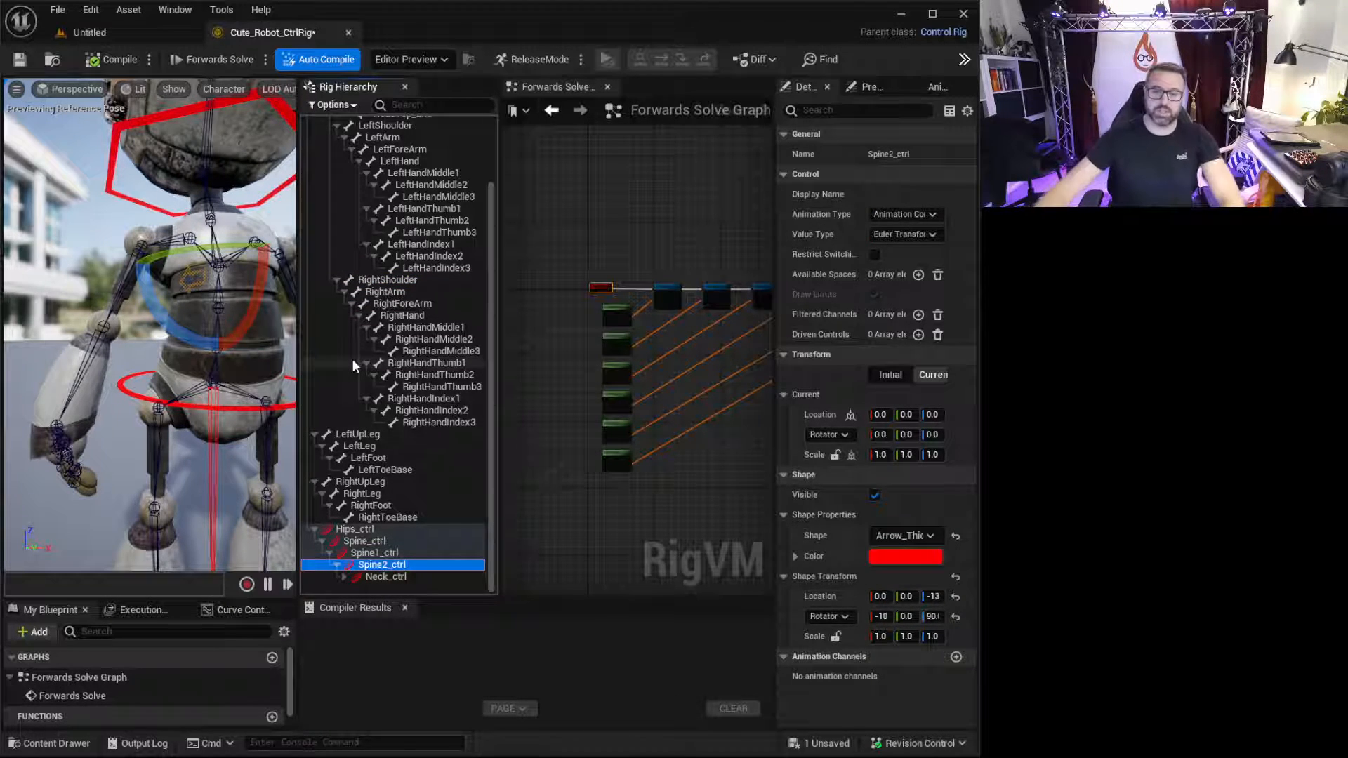
scroll(362, 299, "up", 3)
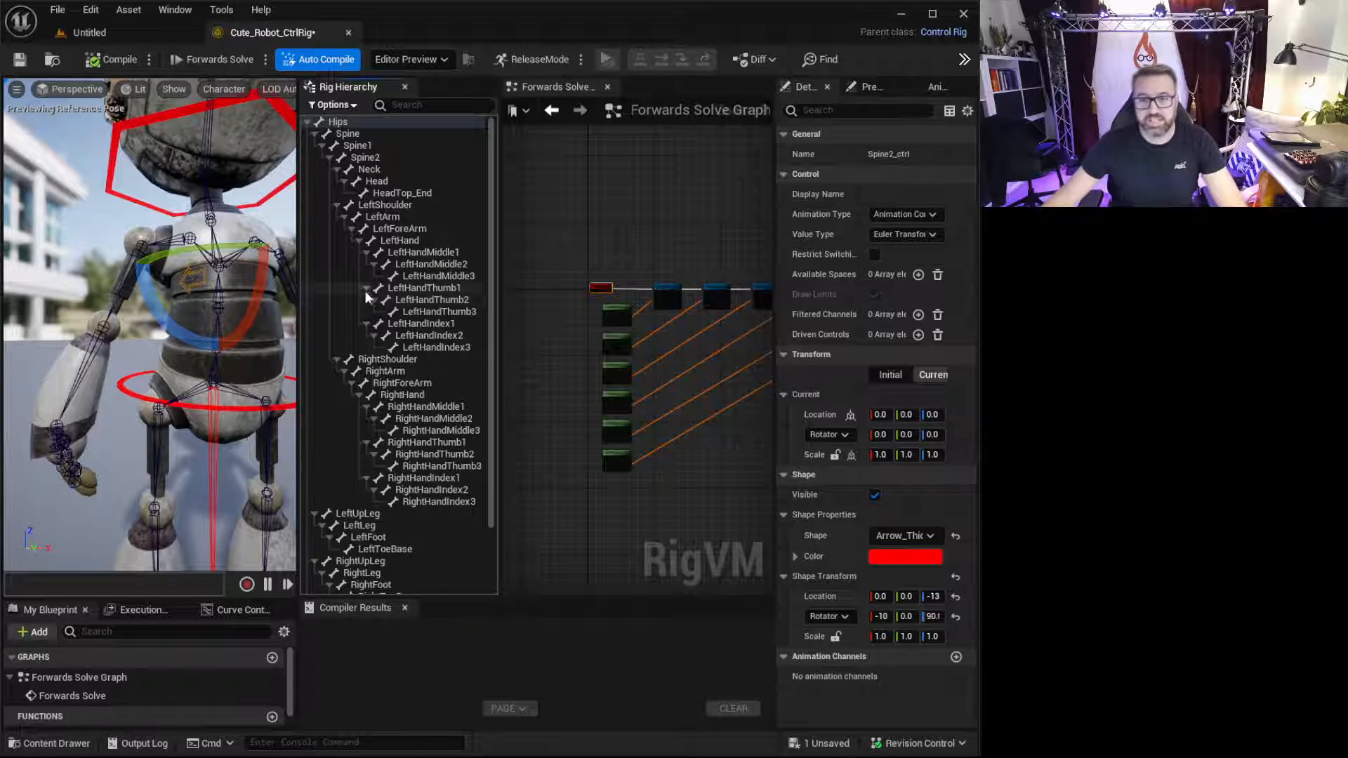
- Select the RightShoulder, RightArm and RightForeArm bones together and inspect the arm chain in the viewport
left_click(391, 361)
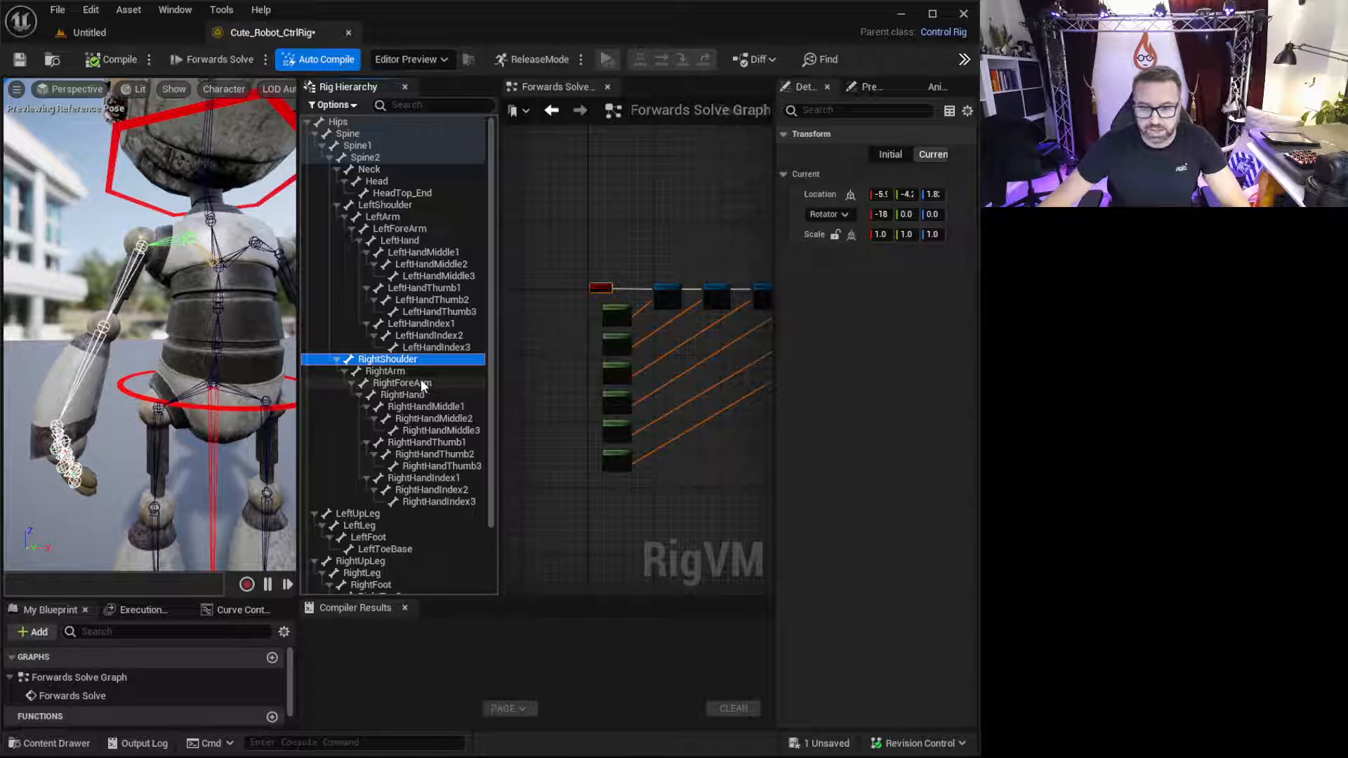
left_click(407, 372, "ctrl")
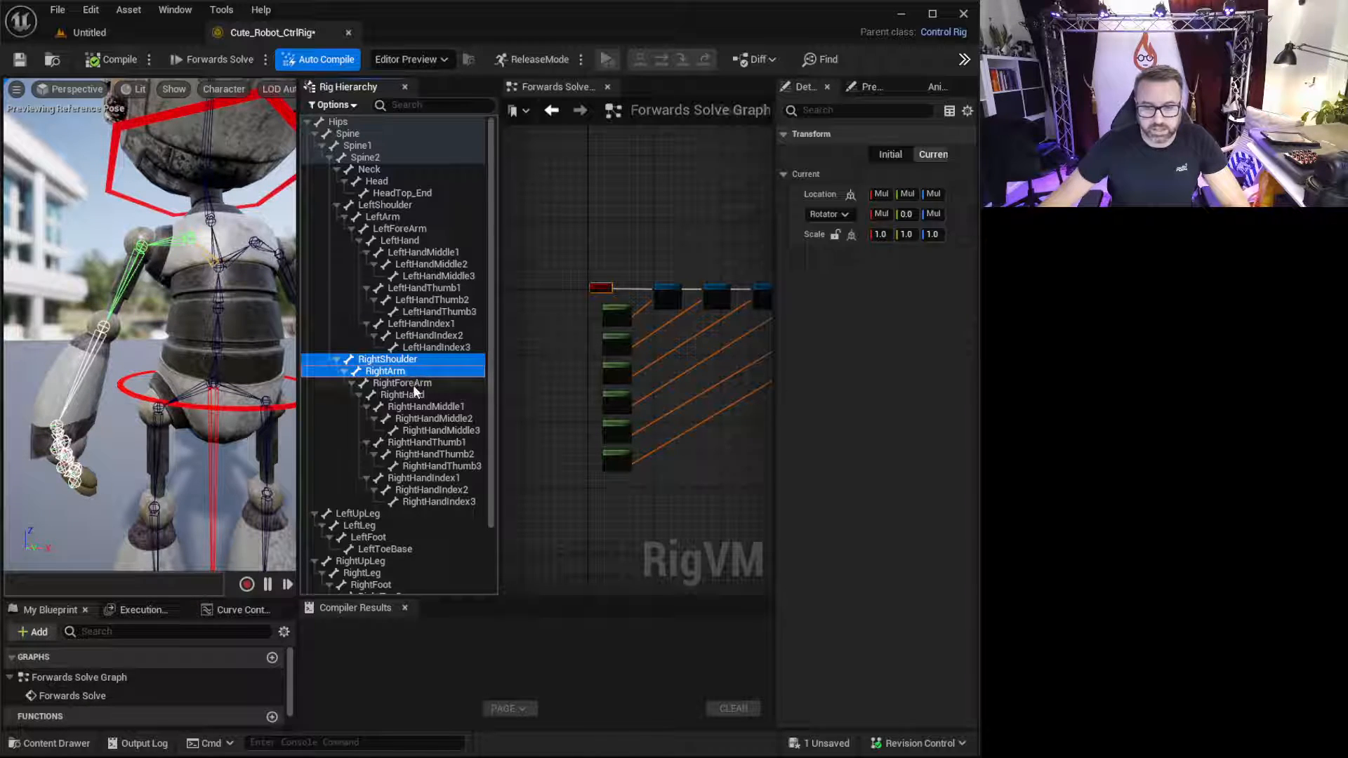
left_click(414, 385, "ctrl")
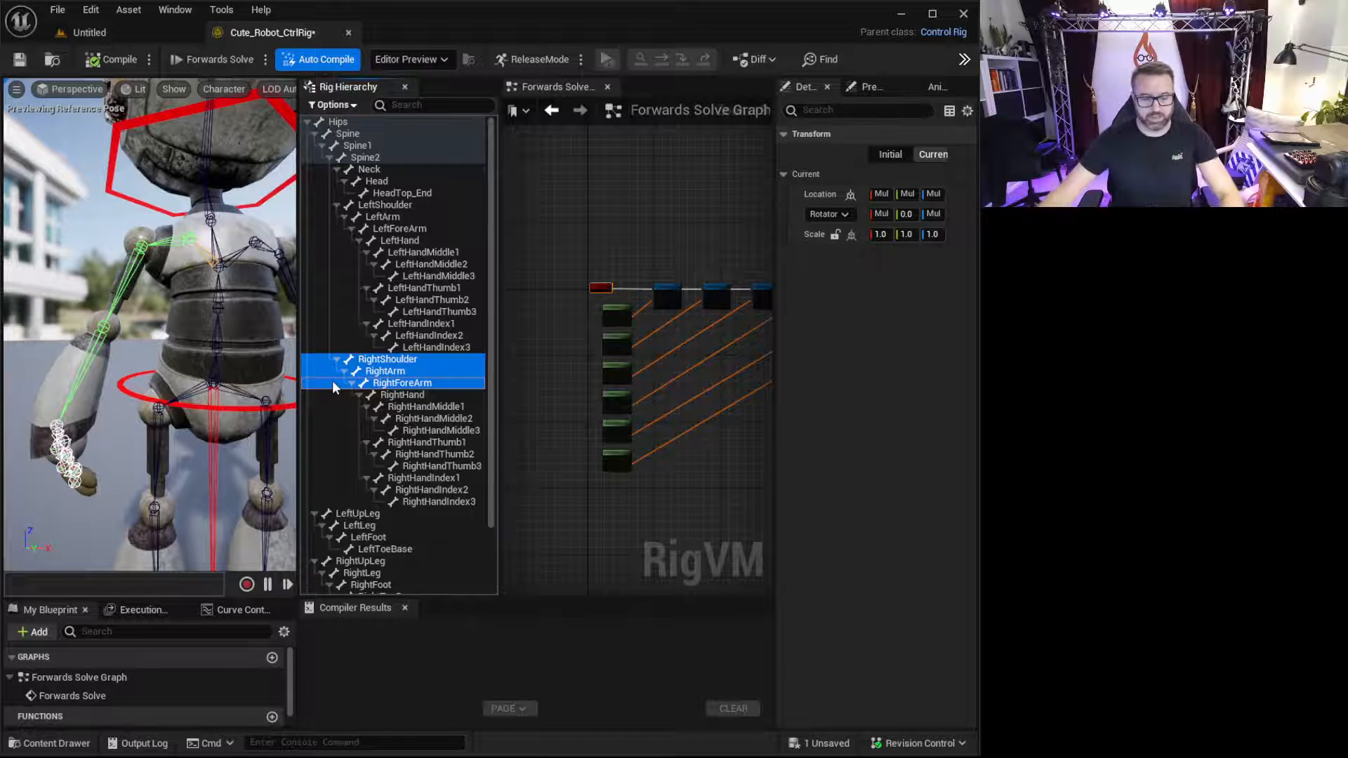
mouse_move(194, 341)
right_mouse_down()
mouse_move(256, 344)
mouse_move(205, 362)
right_mouse_up()
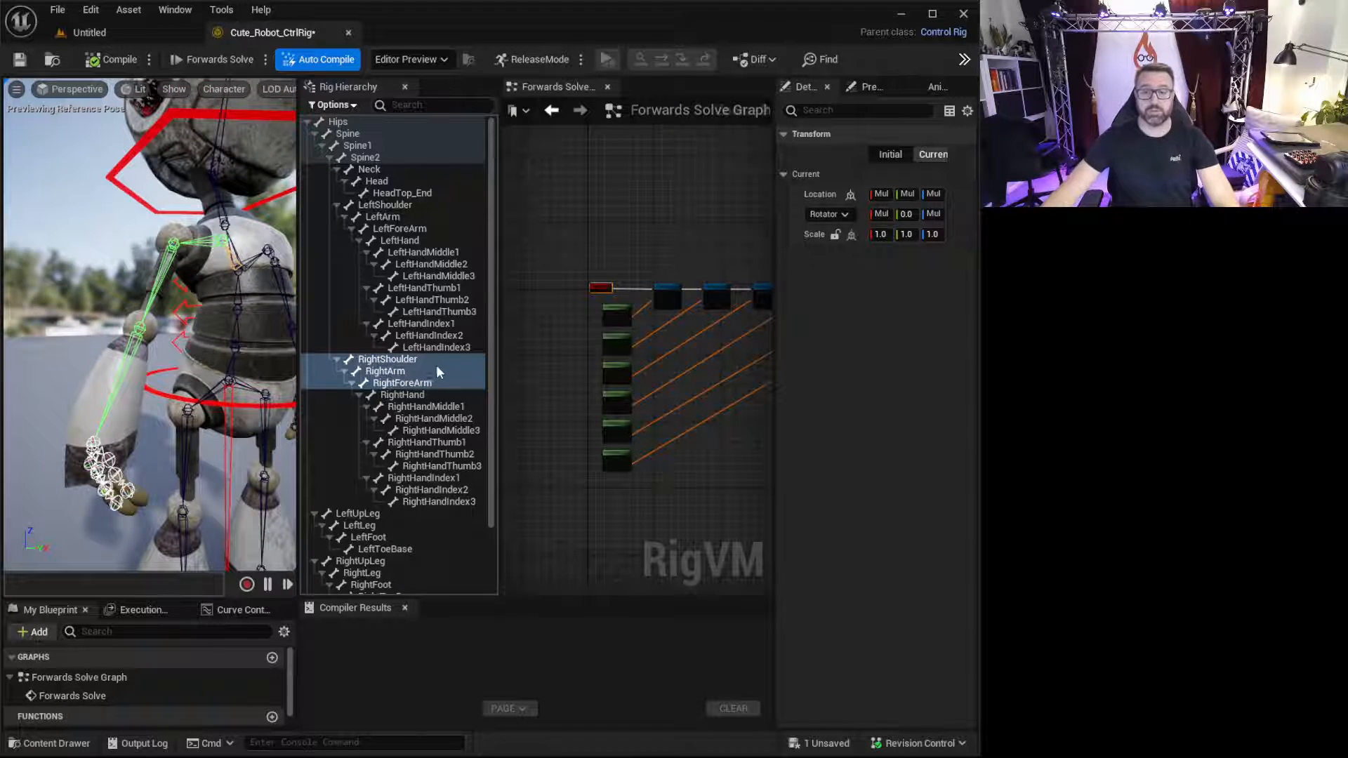
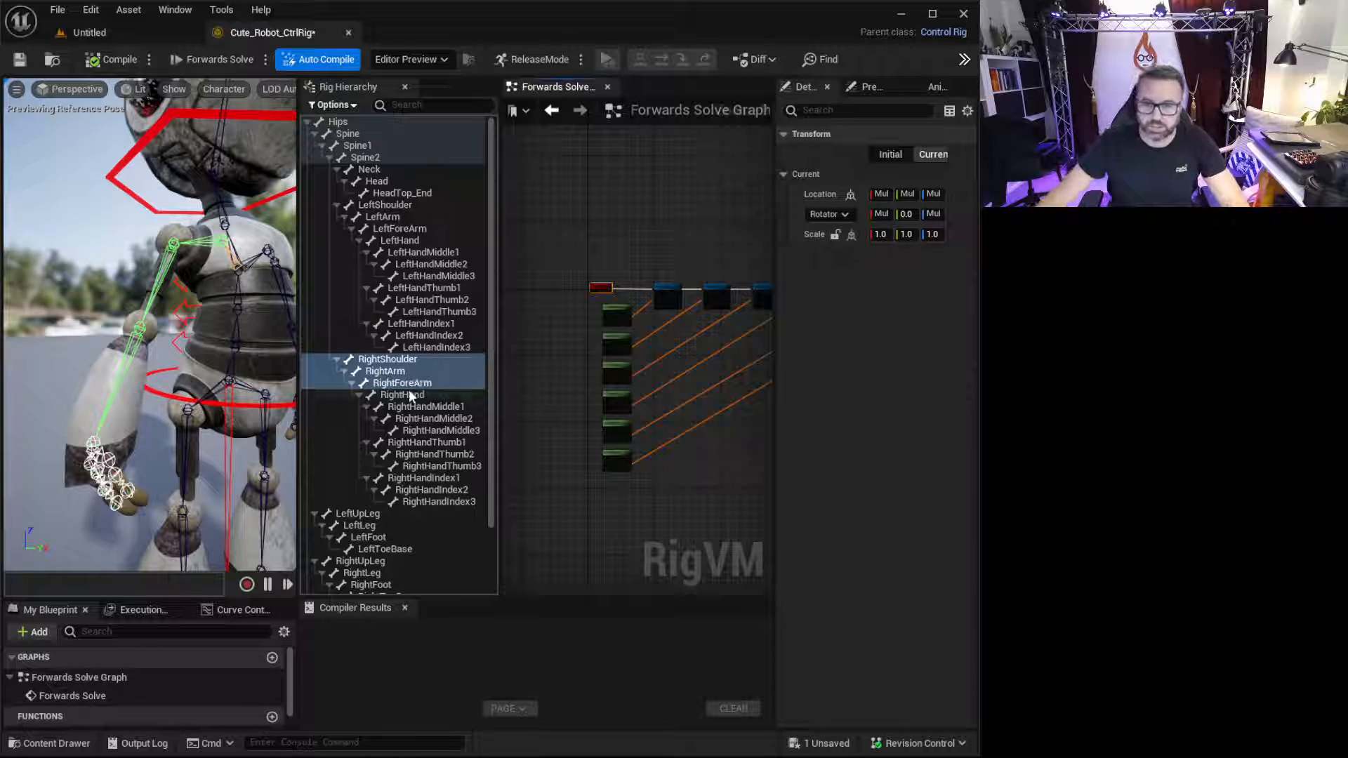
- Add a control for the RightForeArm bone and parent the new control under Spine2_ctrl
left_click(410, 385)
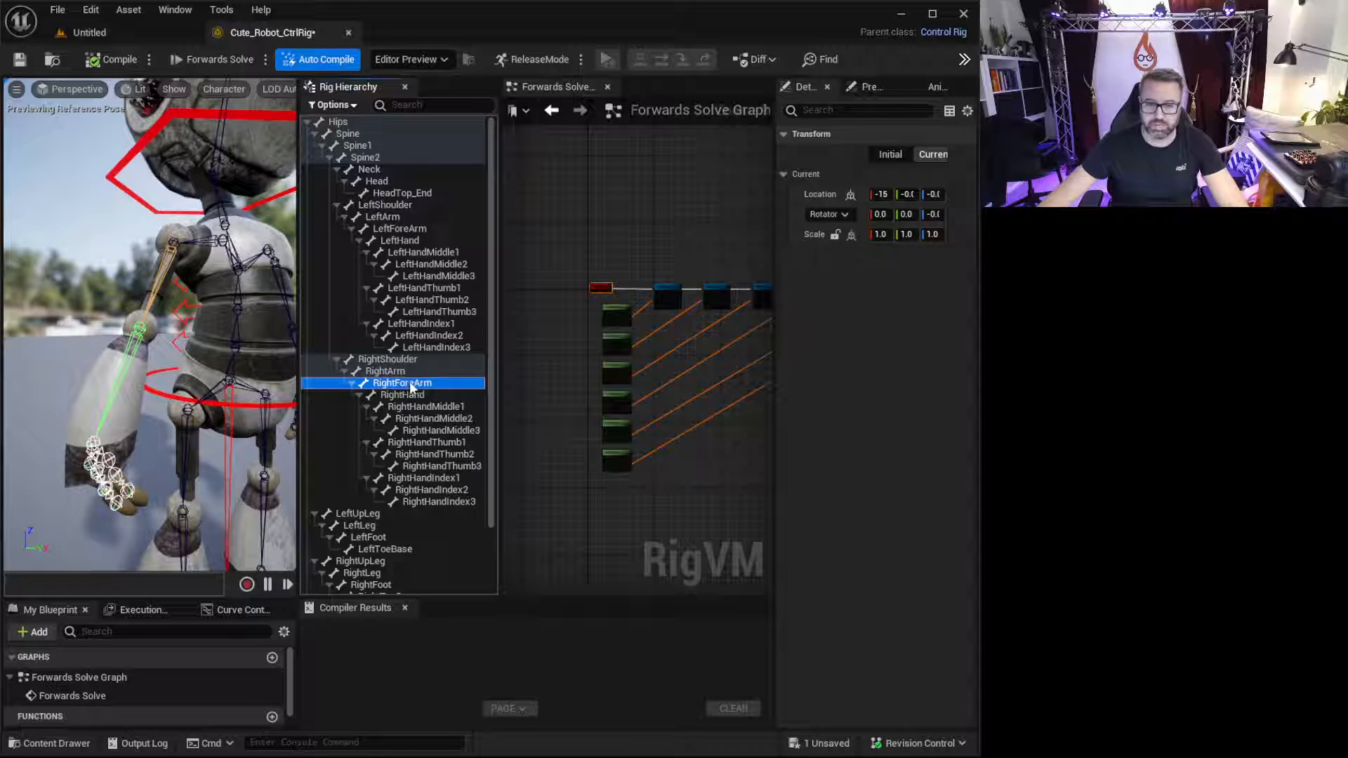
right_click(412, 387)
mouse_move(445, 416)
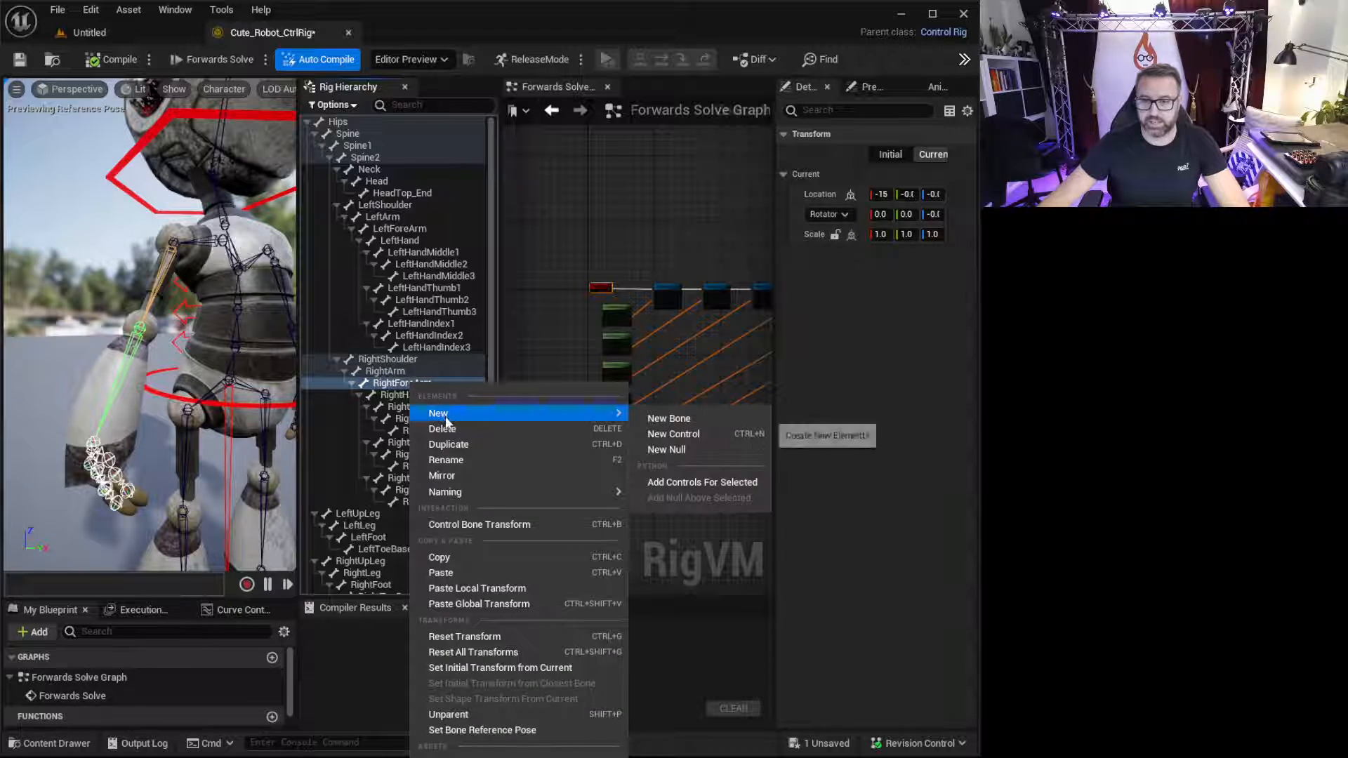
left_click(671, 482)
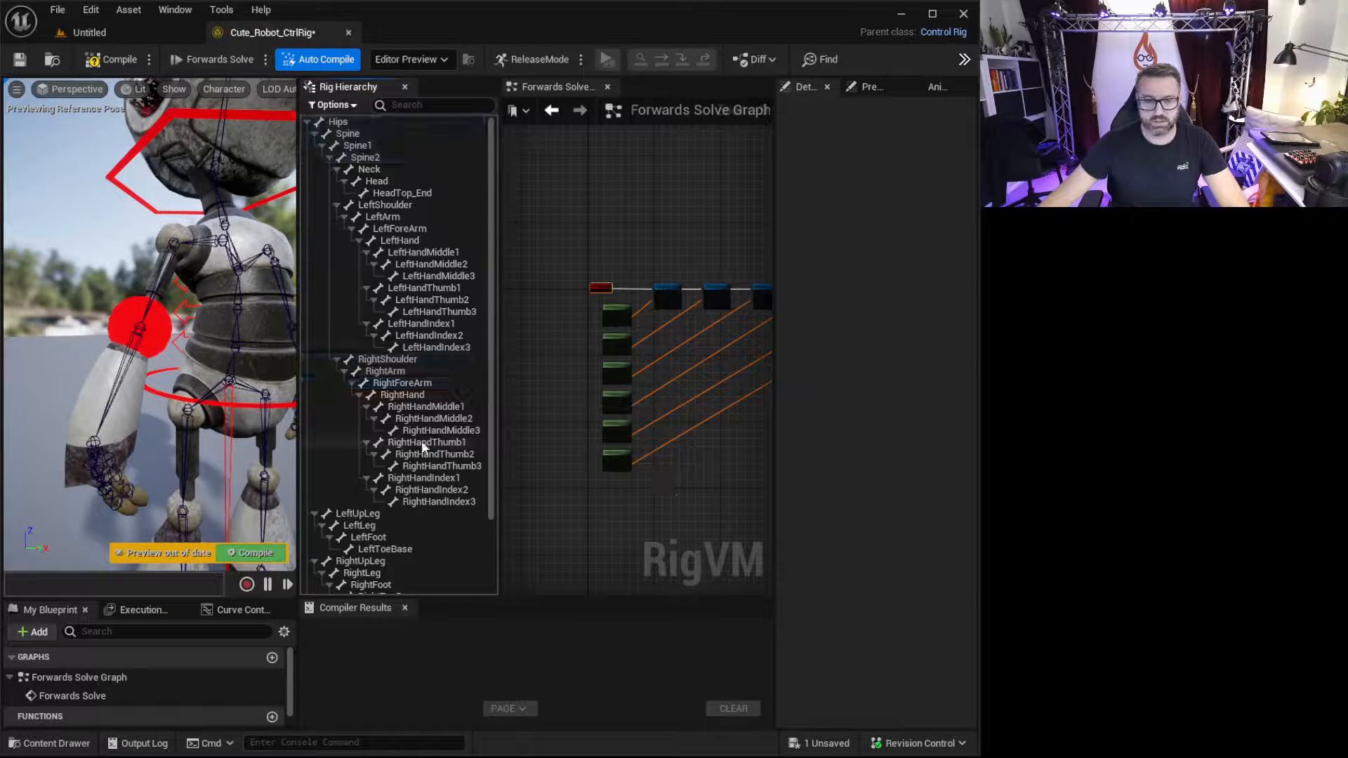
scroll(407, 445, "down", 3)
left_click_drag(335, 578, 365, 553)
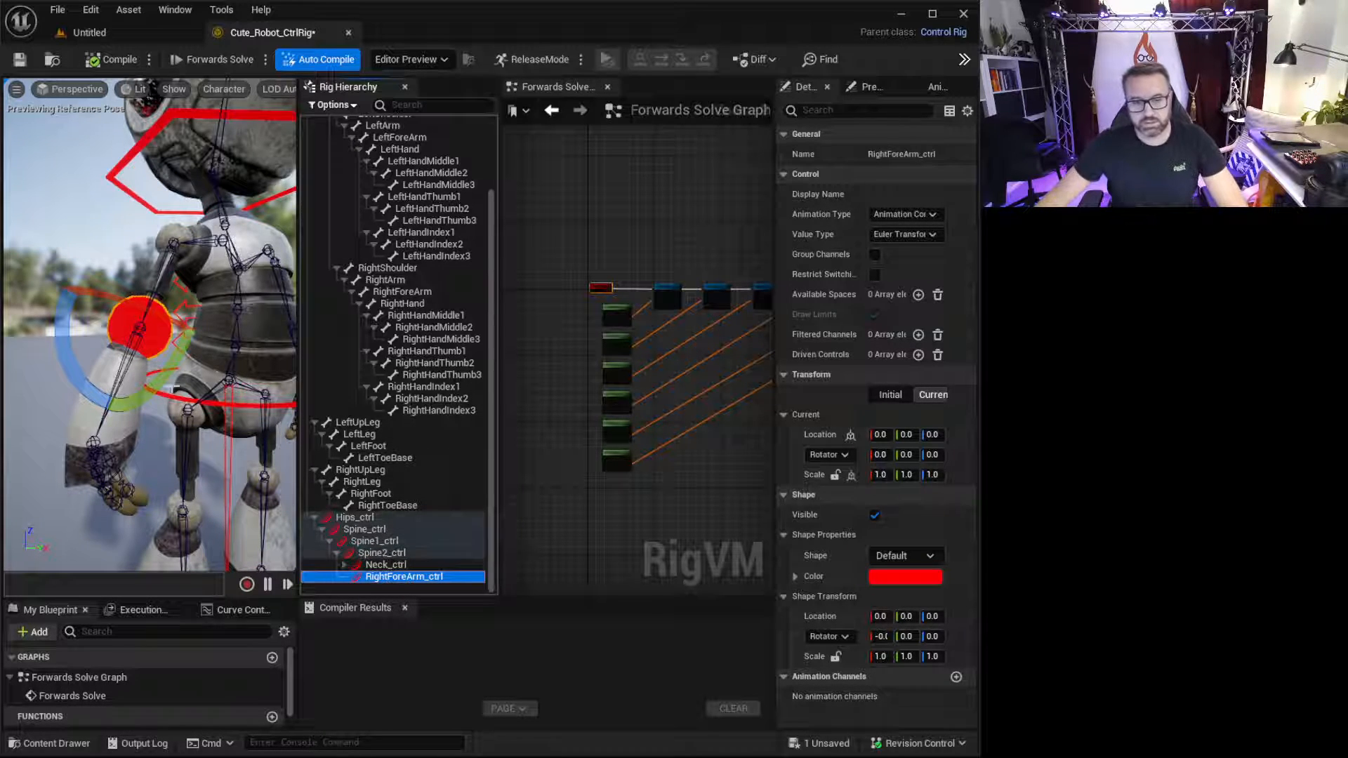
- Change the right forearm control's shape to Box_Thick and frame it in the viewport
right_click_drag(160, 406, 180, 407)
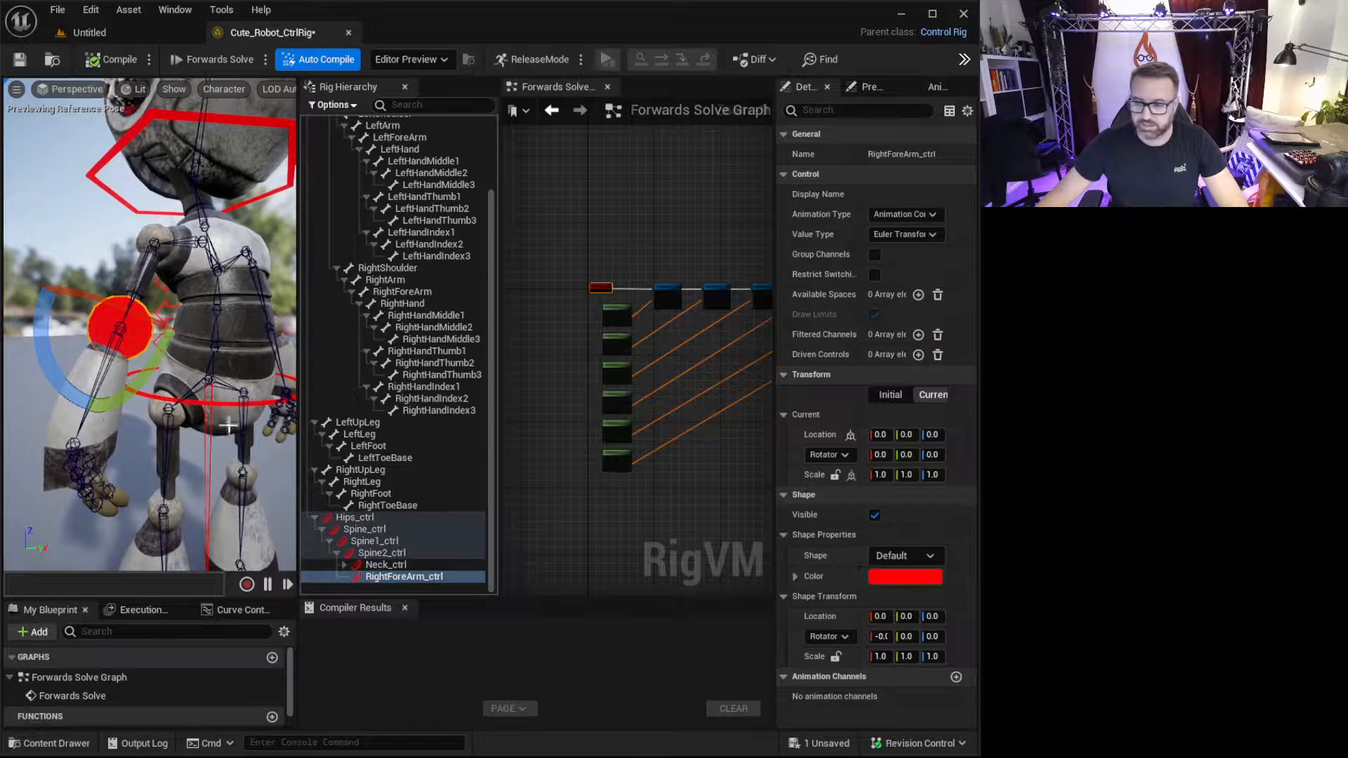
left_click(933, 555)
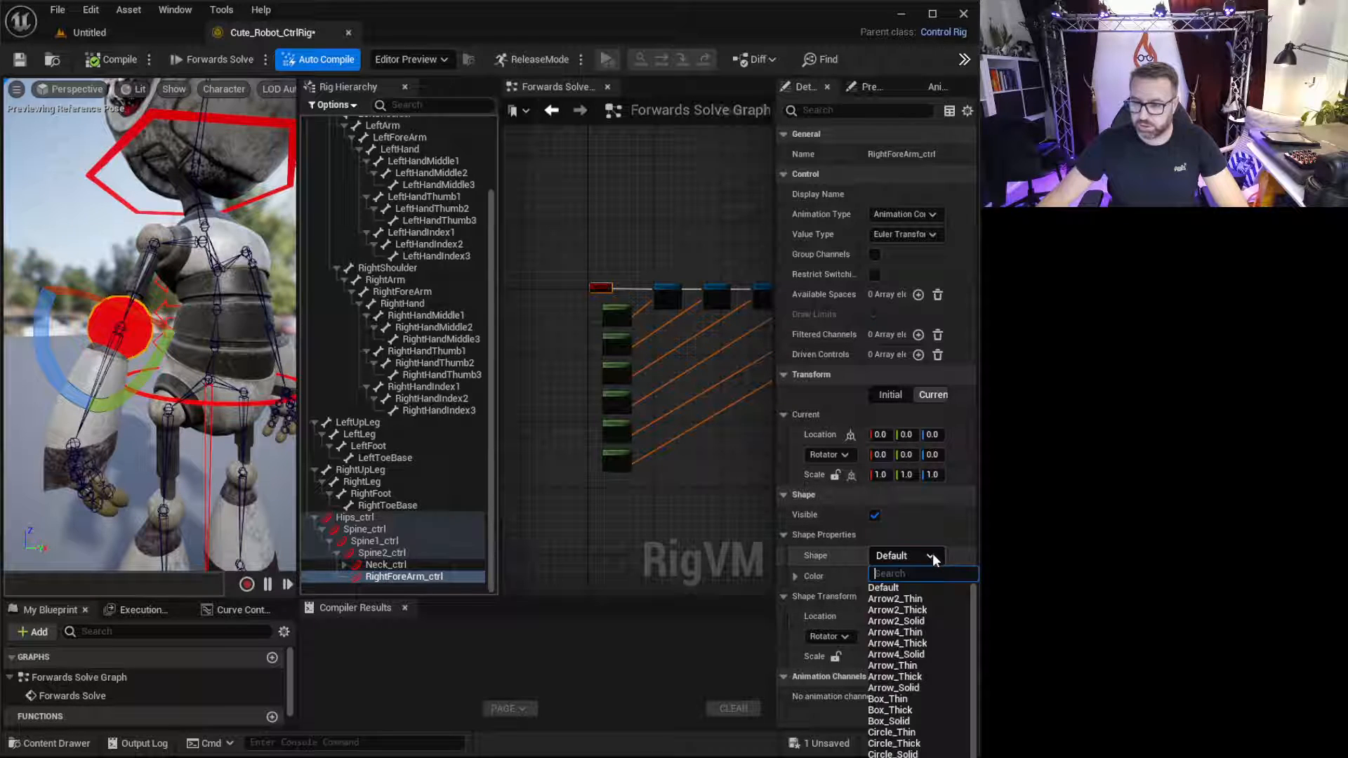
left_click(896, 711)
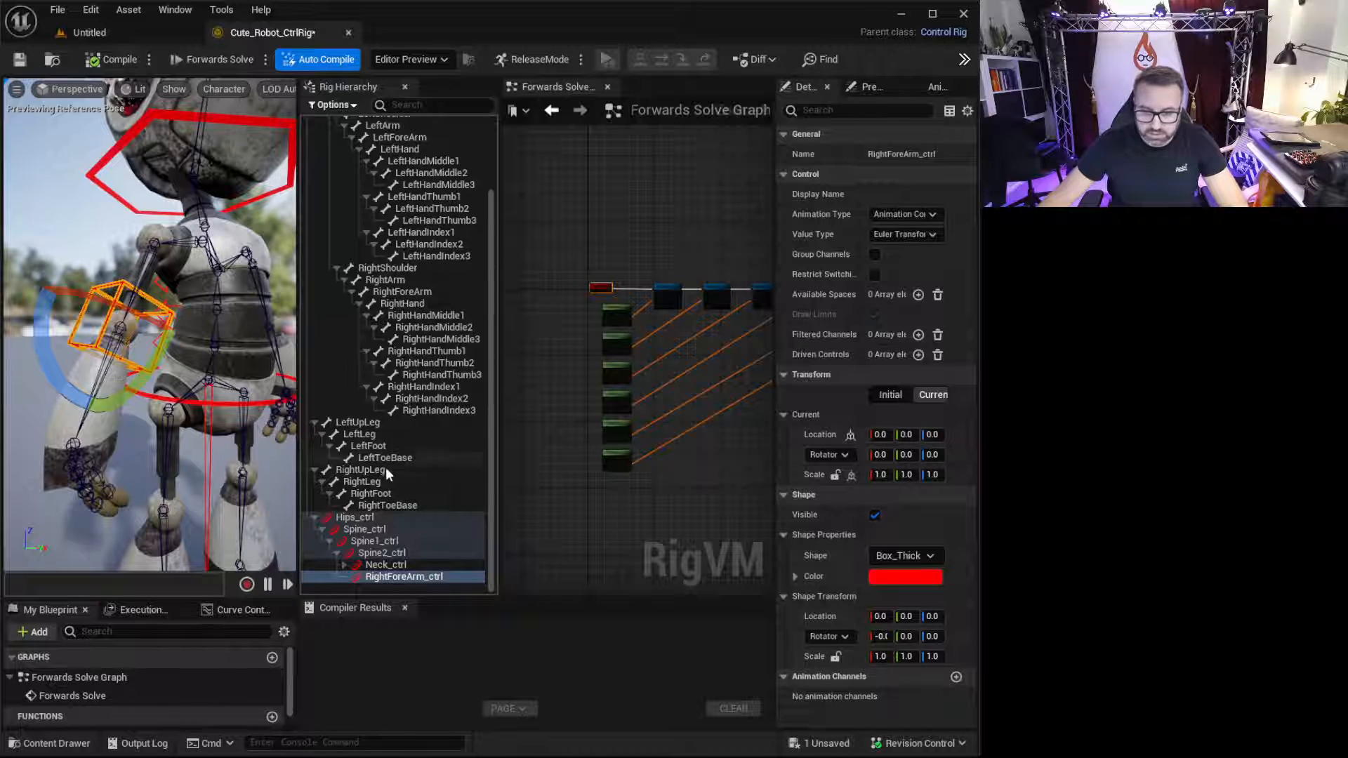
key("f")
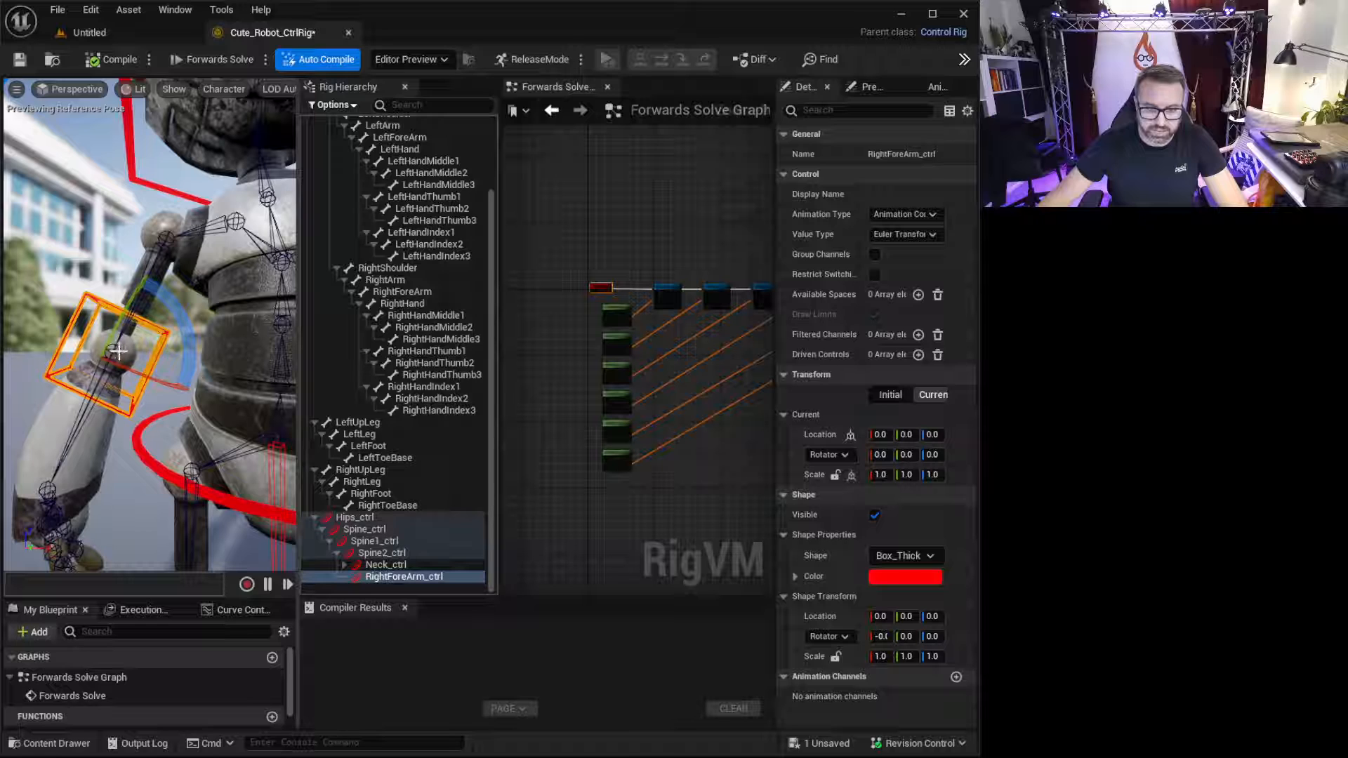
- Inspect the right forearm control against the RightForeArm and RightHand bones in the viewport and hierarchy
scroll(118, 351, "down", 6)
scroll(118, 351, "up", 4)
left_click_drag(118, 351, 156, 352, "alt")
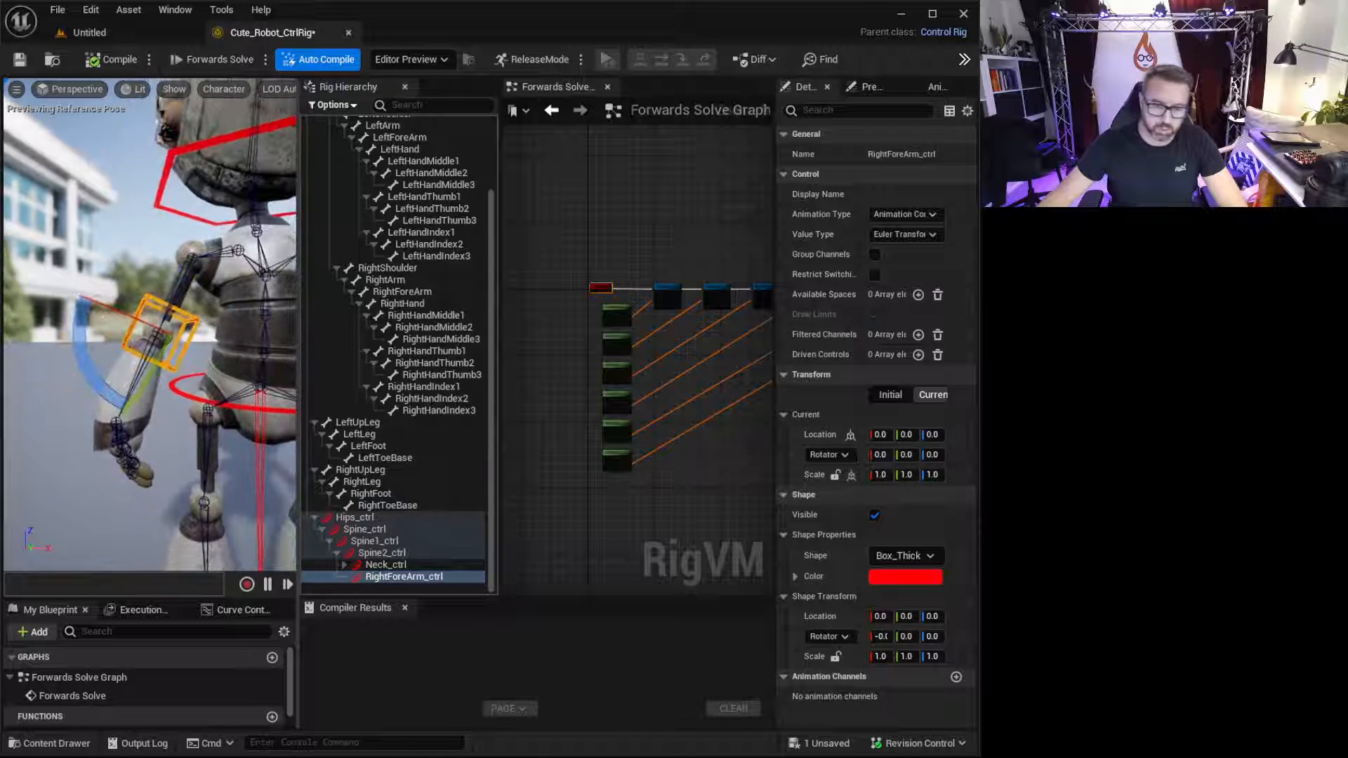
left_click(105, 430)
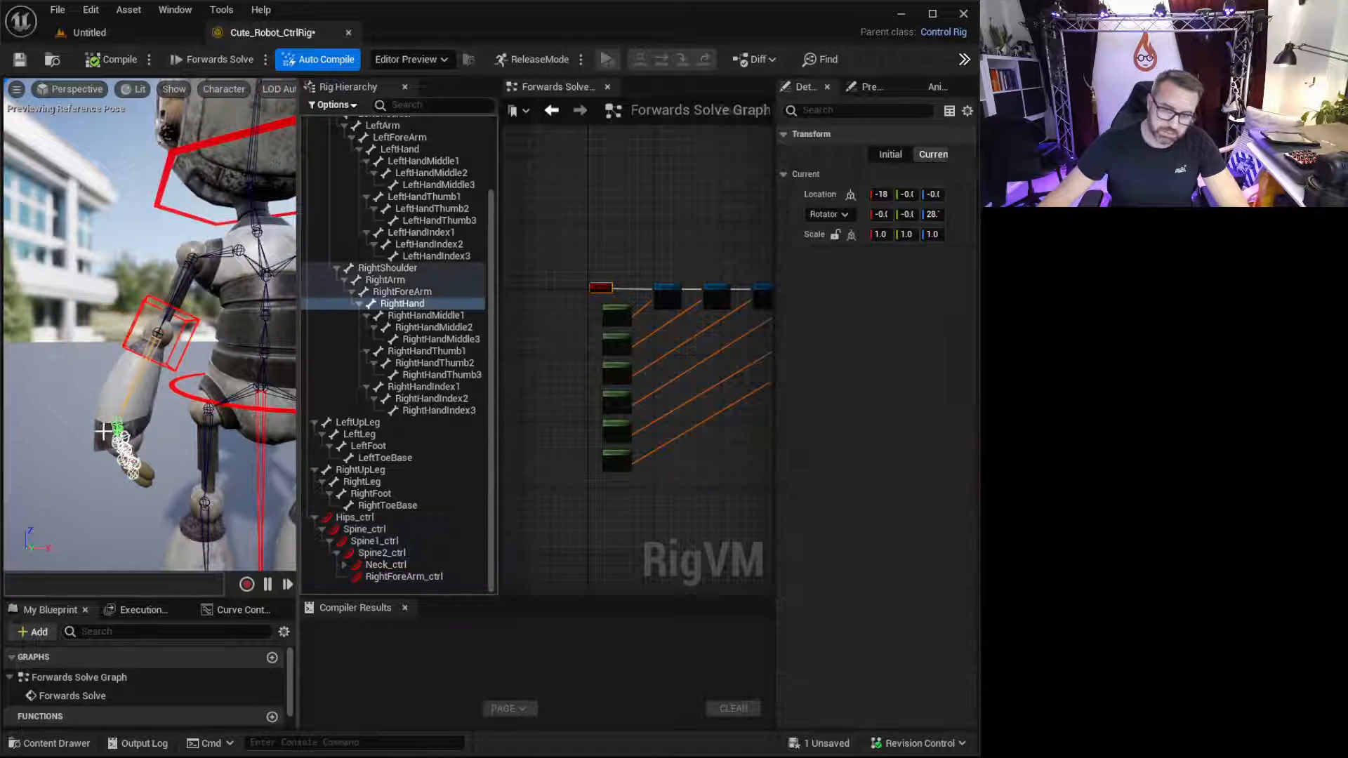
left_click(410, 293)
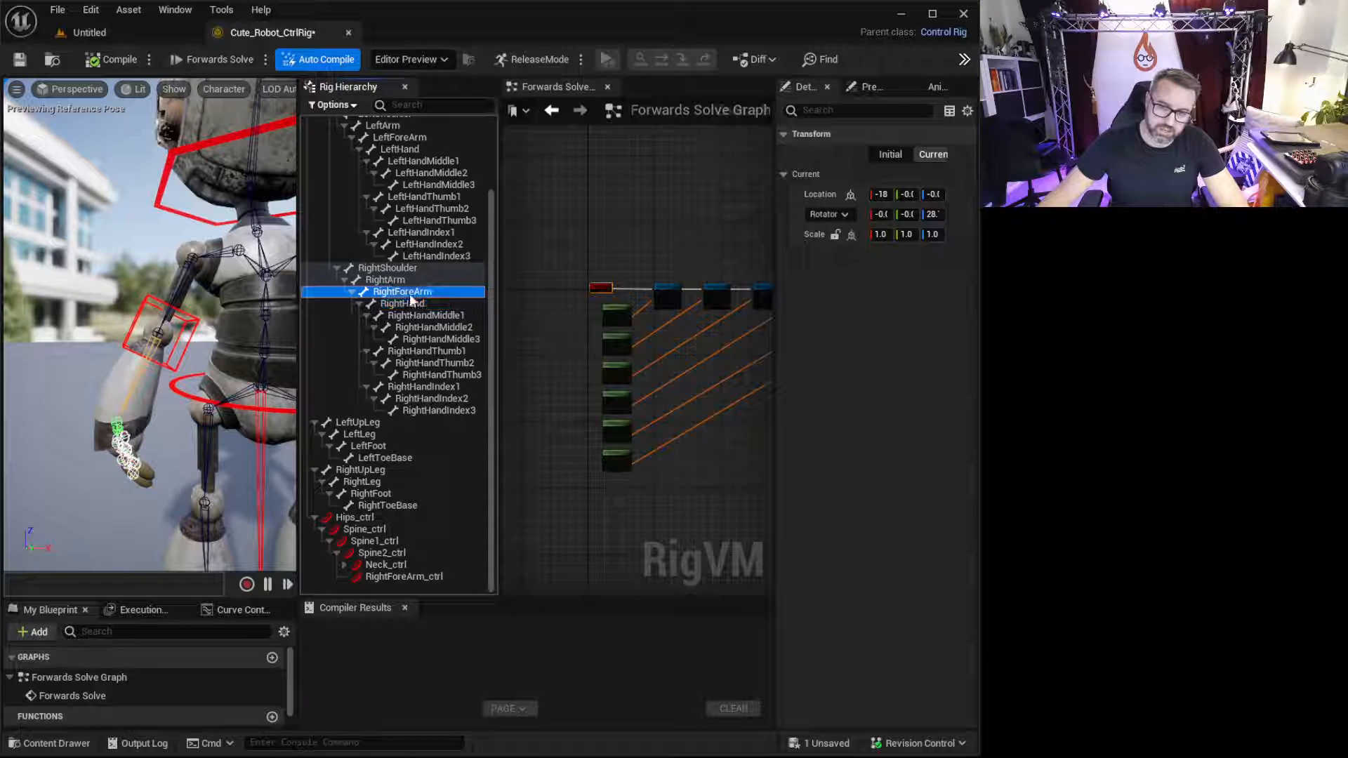
left_click(414, 305)
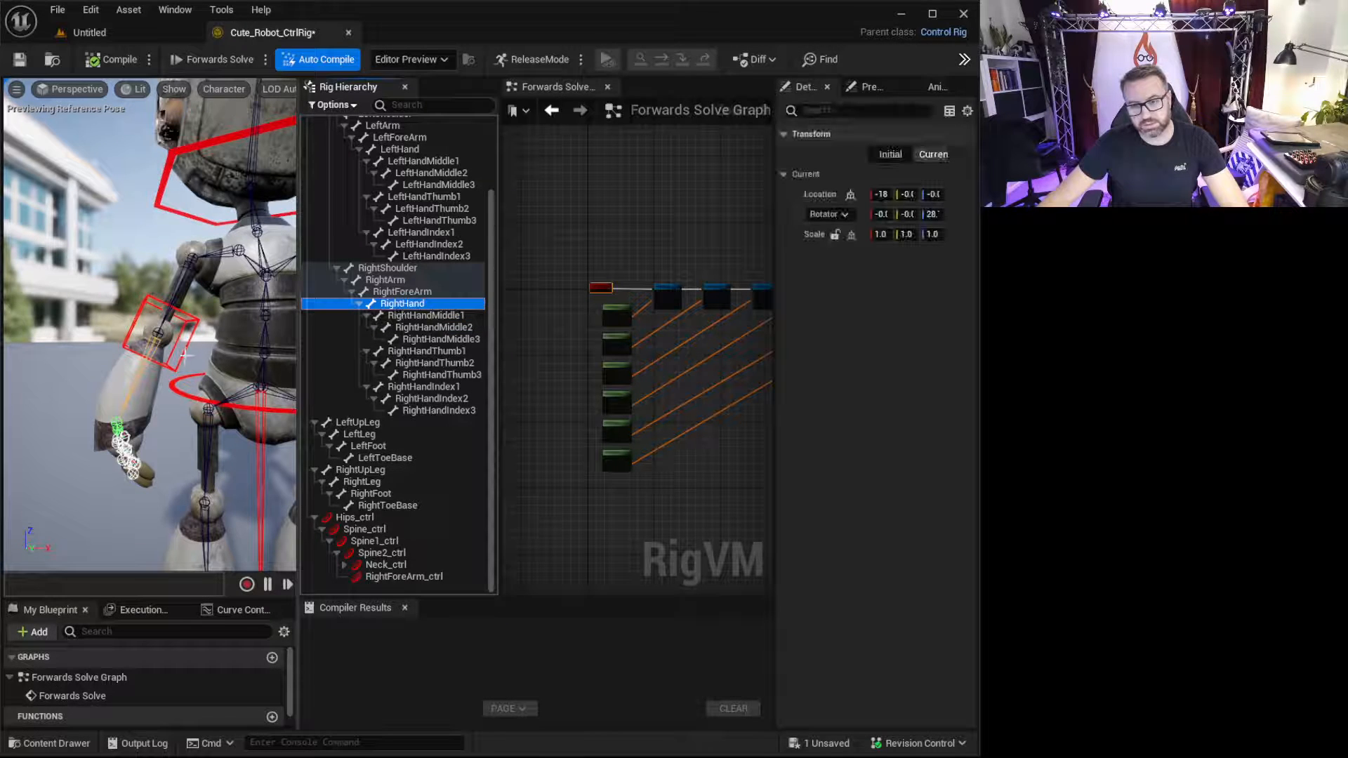
left_click(185, 354)
scroll(179, 379, "up", 2)
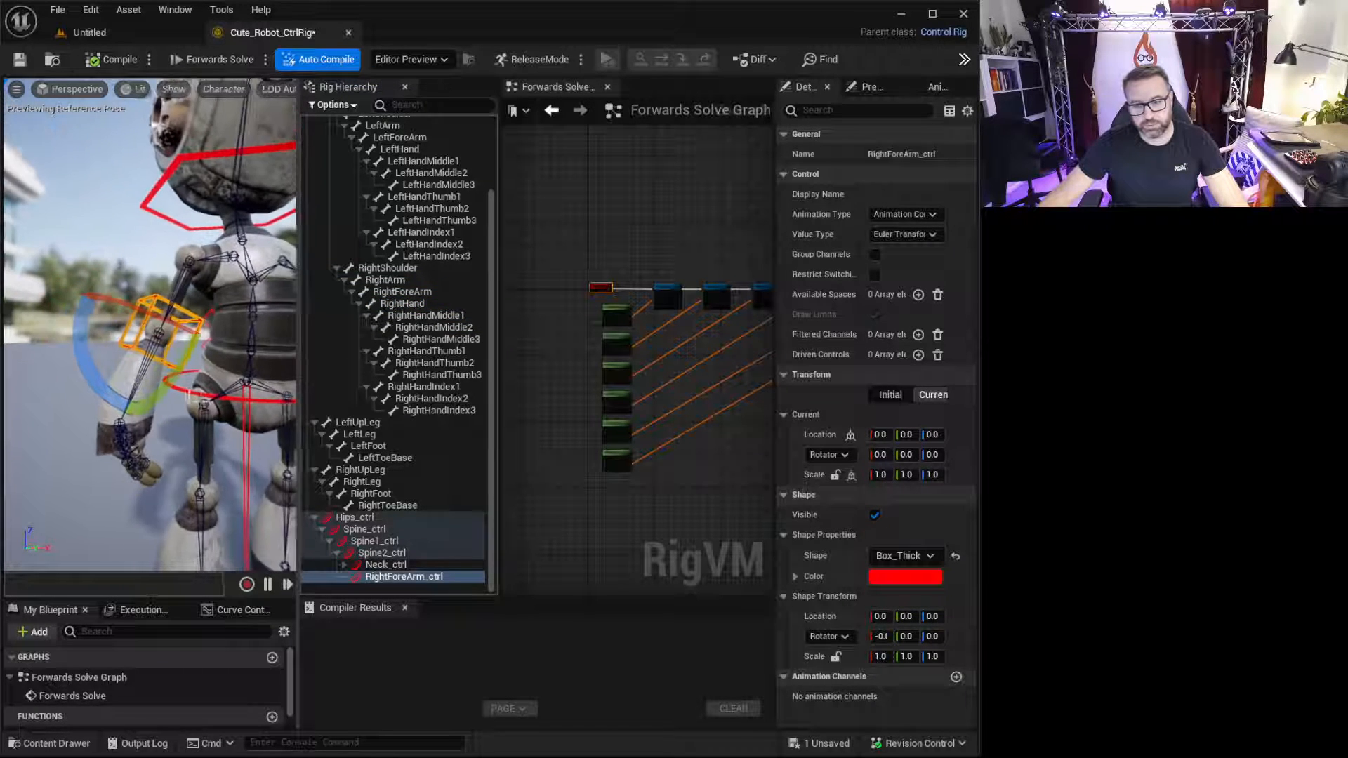
left_click(415, 292)
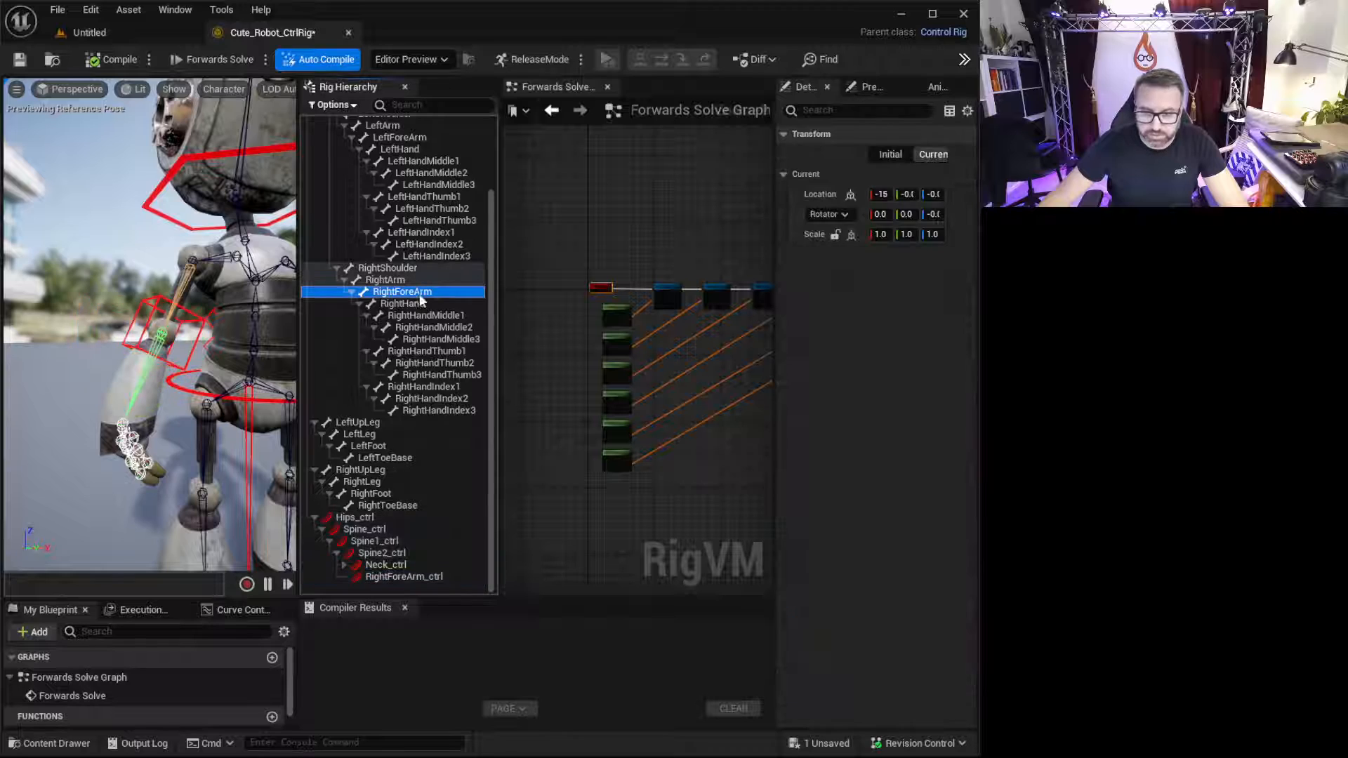
right_click(420, 293)
mouse_move(483, 328)
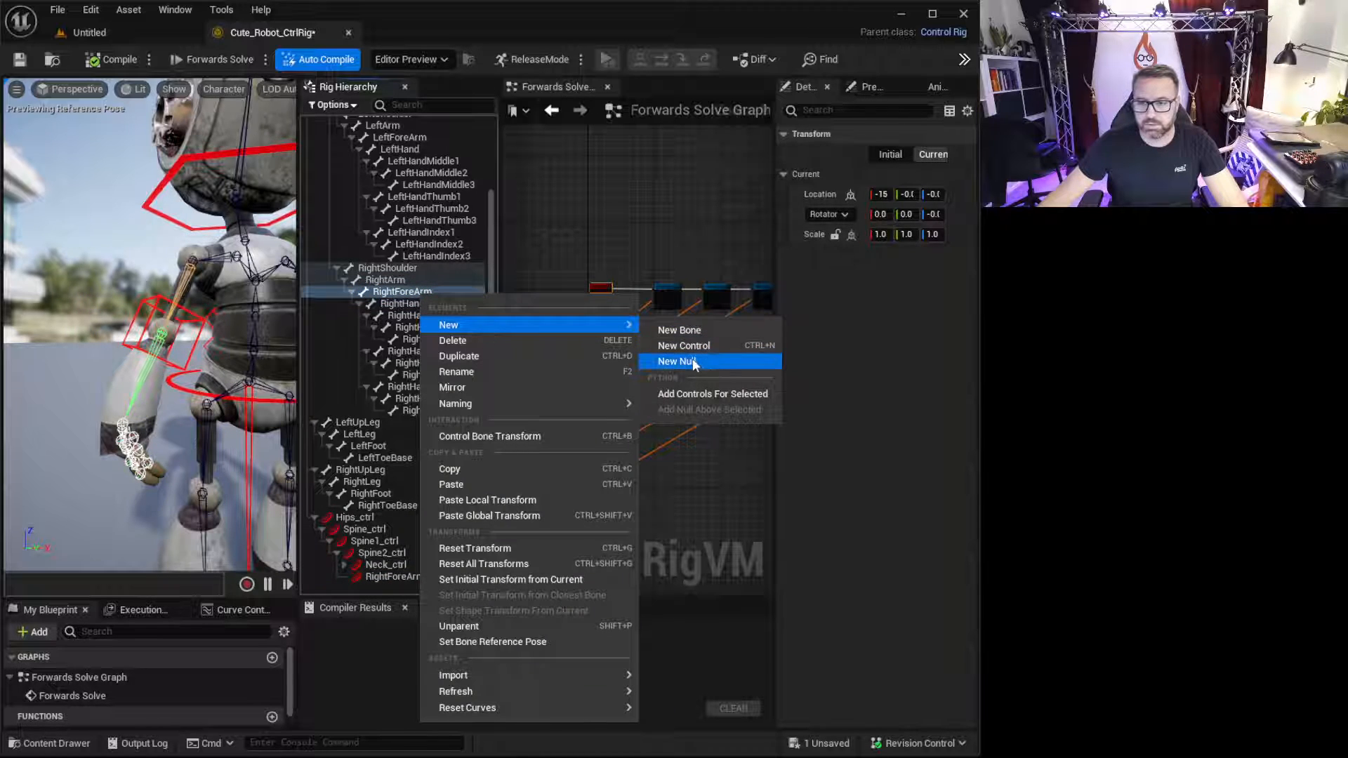
left_click(693, 393)
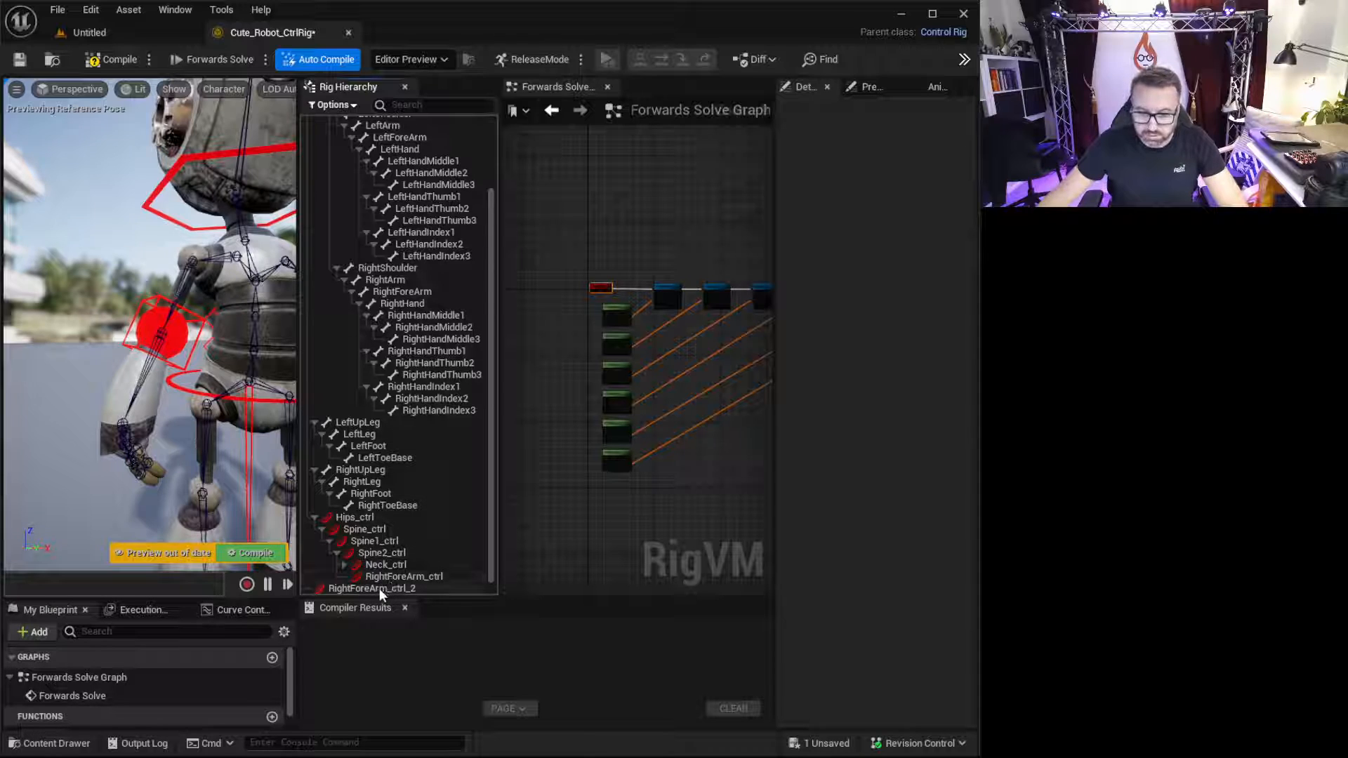
left_click(429, 587)
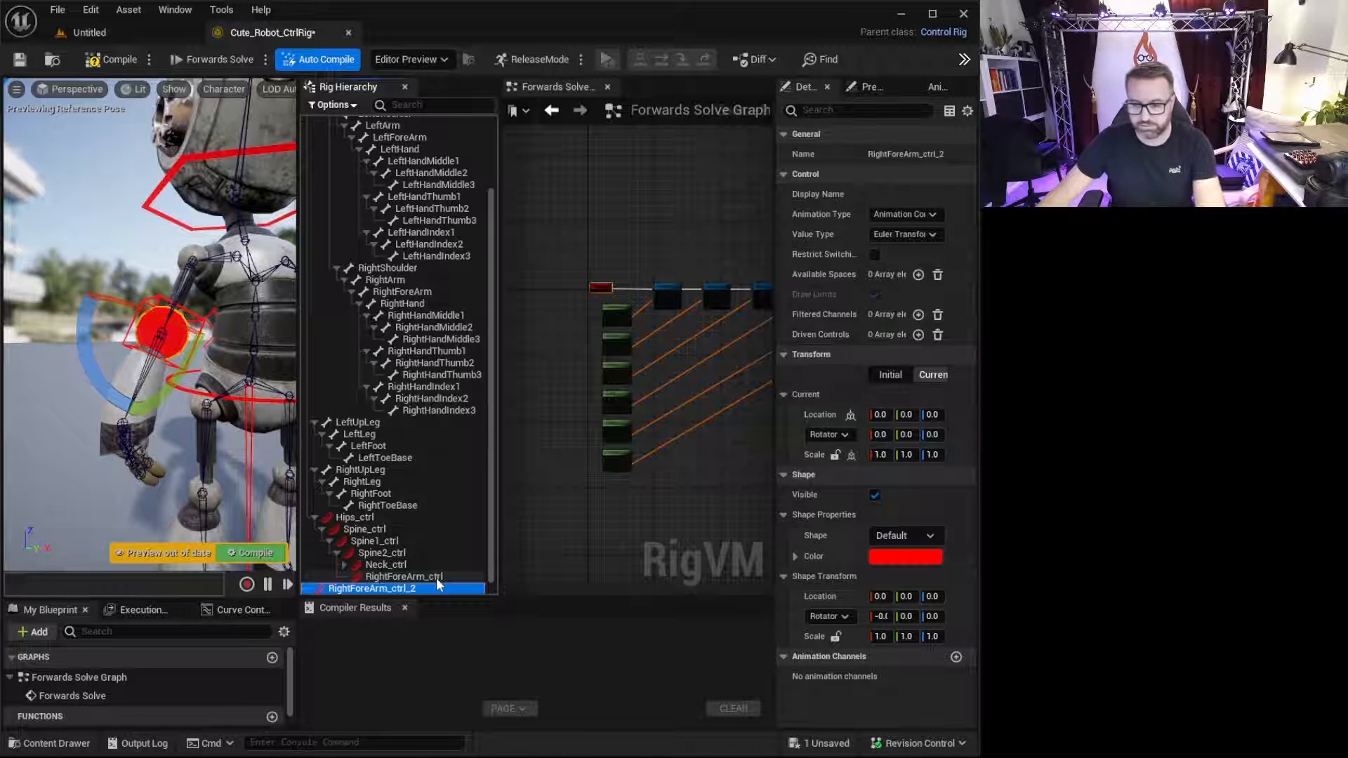
key("Delete")
- Delete the RightForeArm_ctrl control and add a control for the RightHand bone instead
left_click(423, 576)
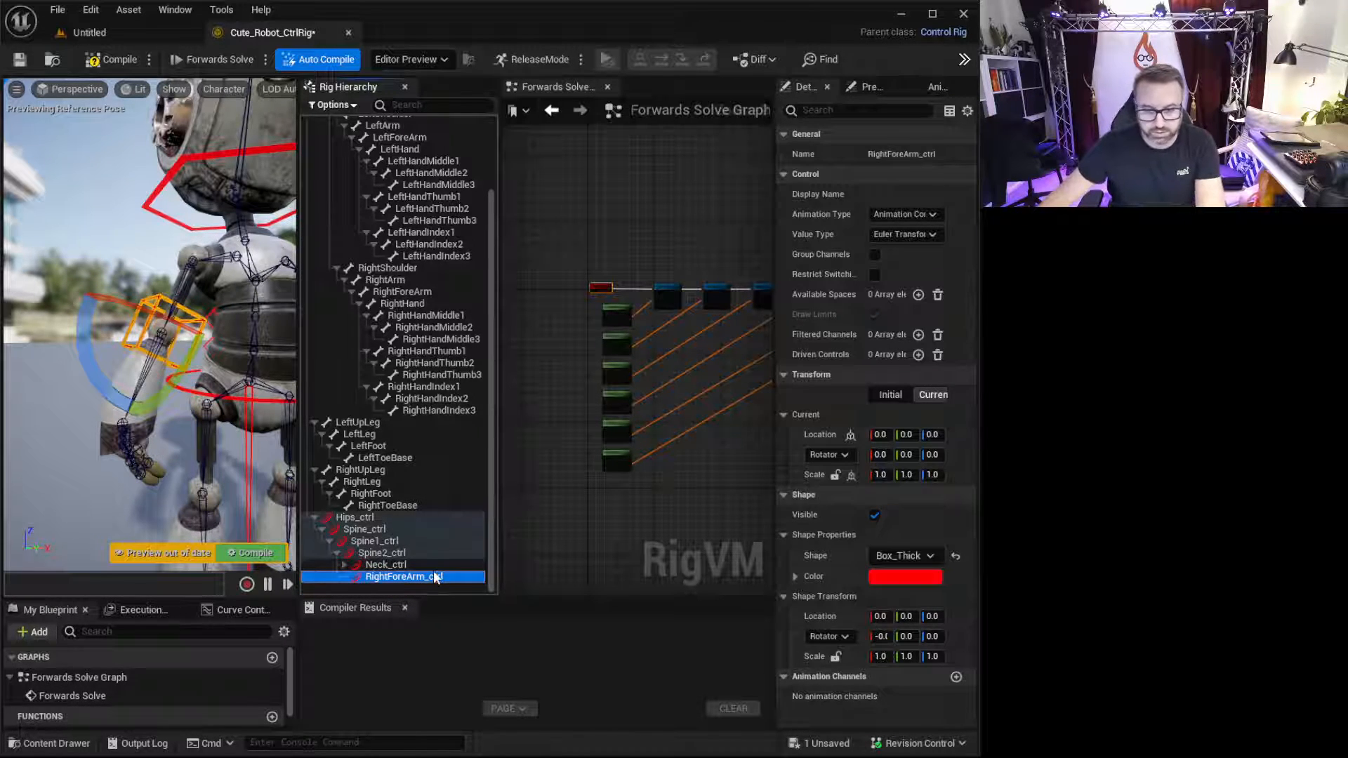
key("Delete")
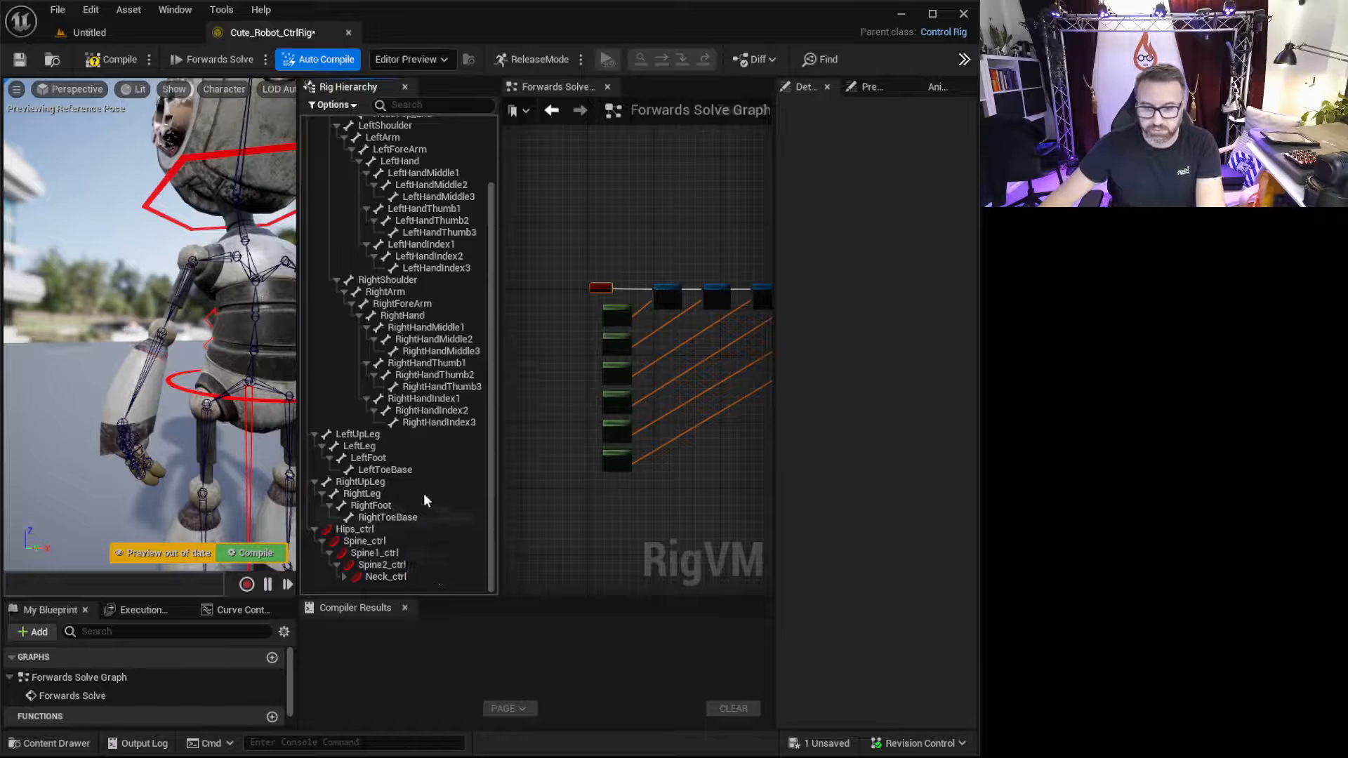
left_click(416, 317)
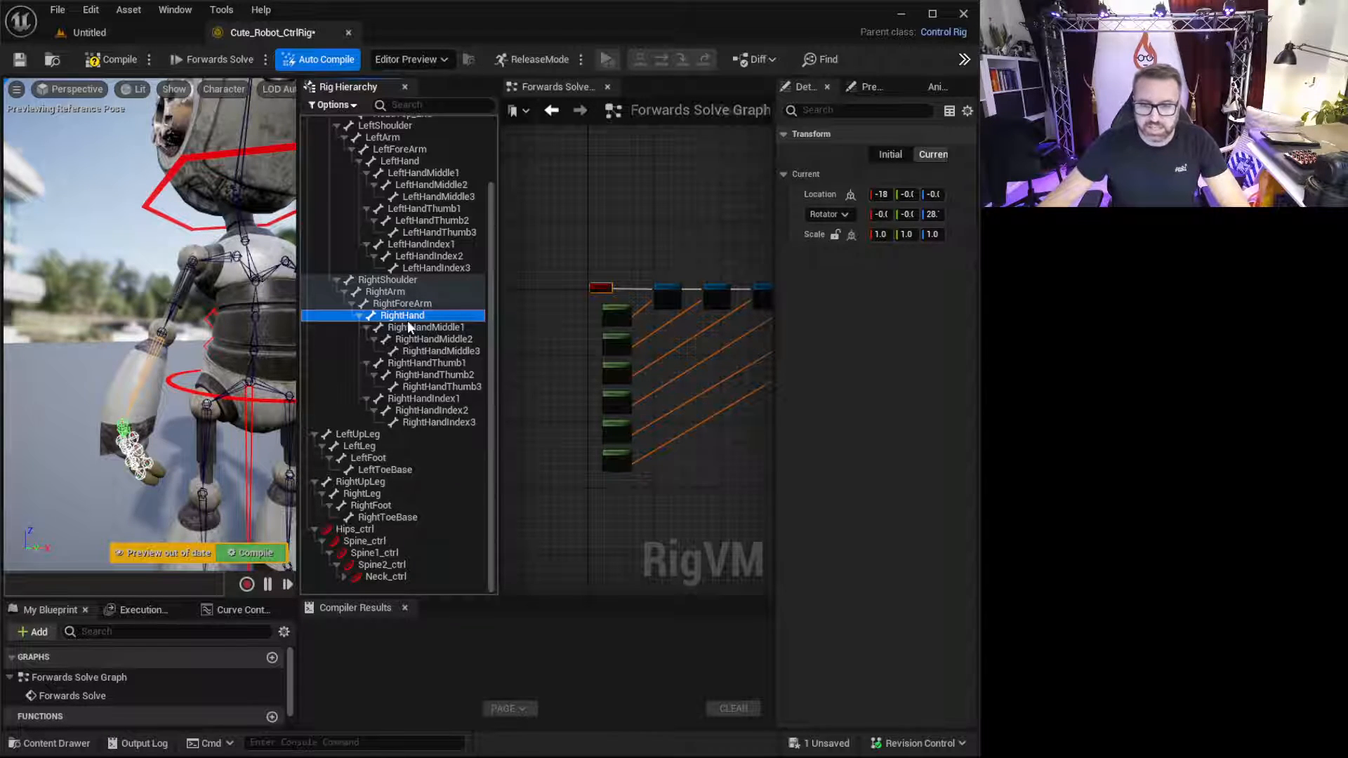
right_click(424, 316)
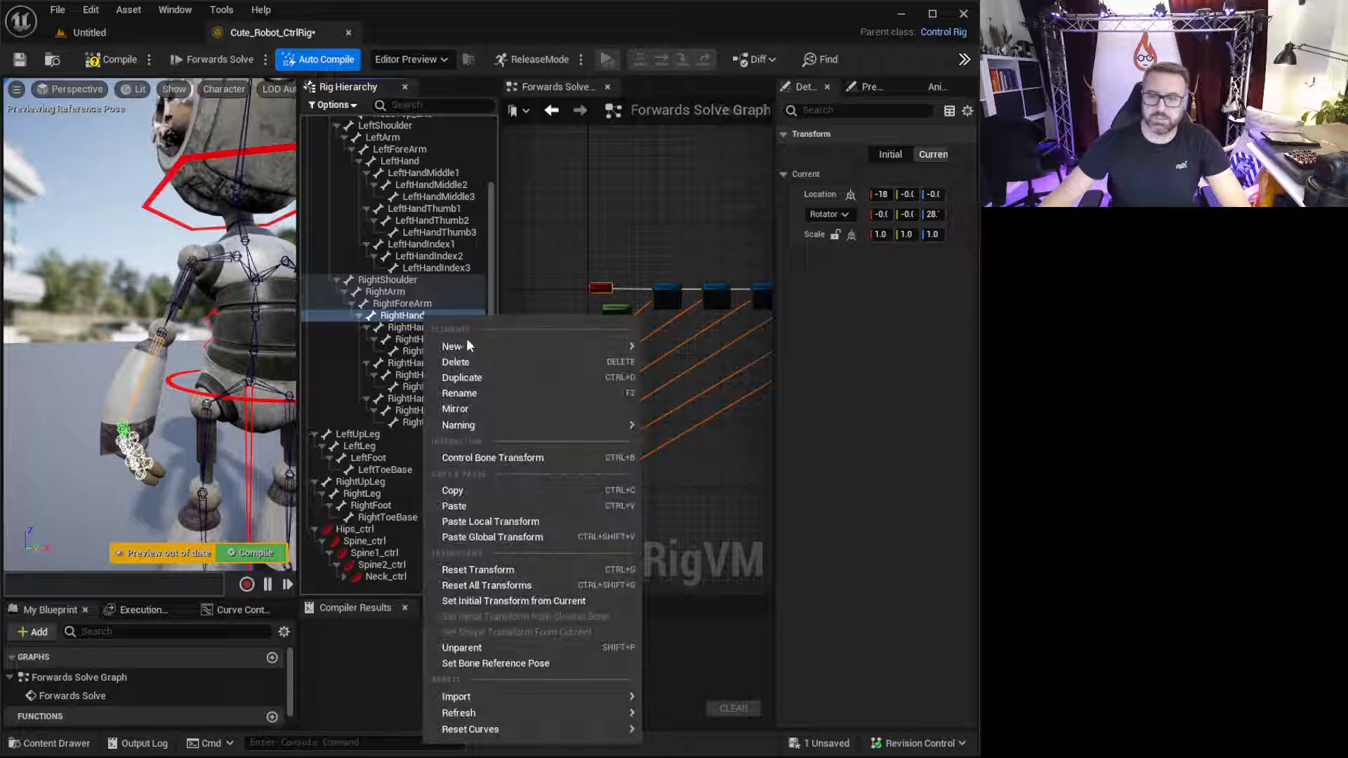
mouse_move(618, 346)
left_click(705, 365)
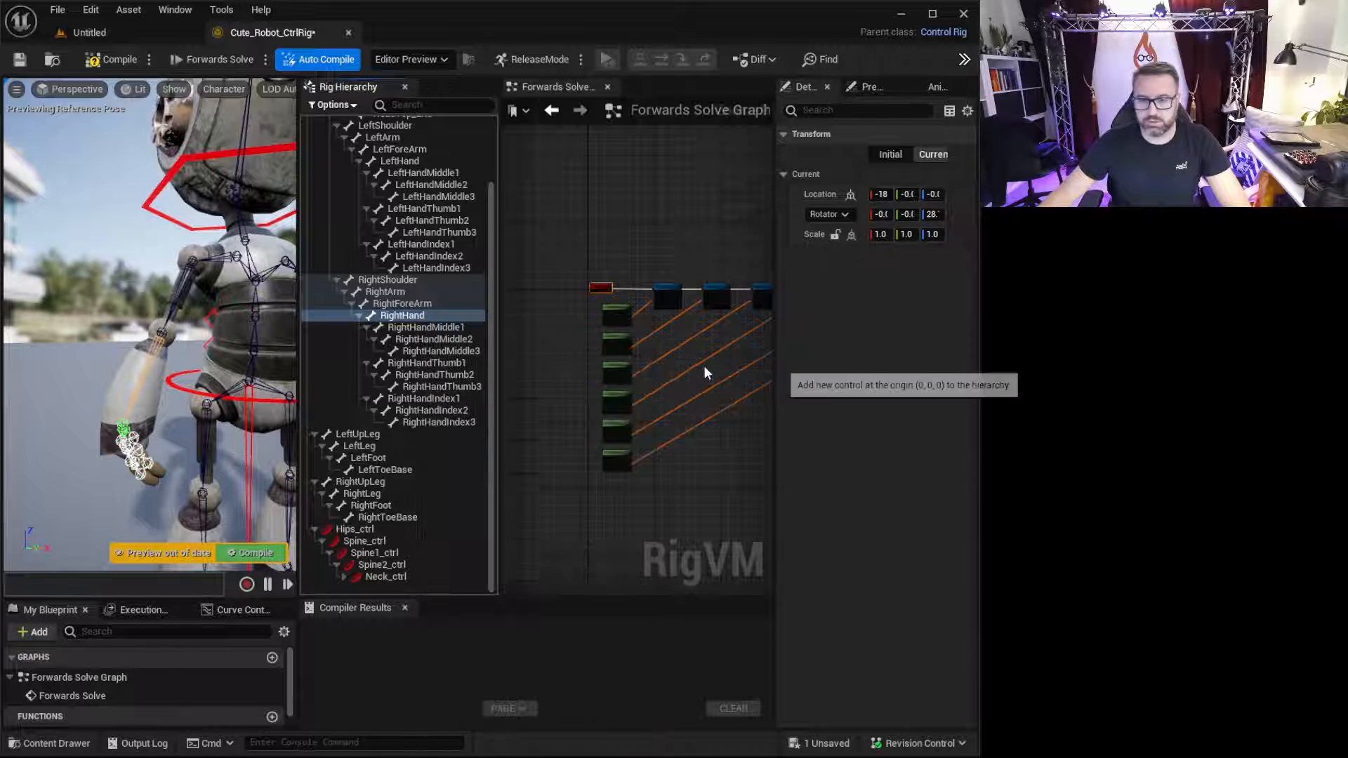
mouse_move(148, 453)
left_mouse_down("alt")
mouse_move(232, 457)
mouse_move(161, 441)
left_mouse_up("alt")
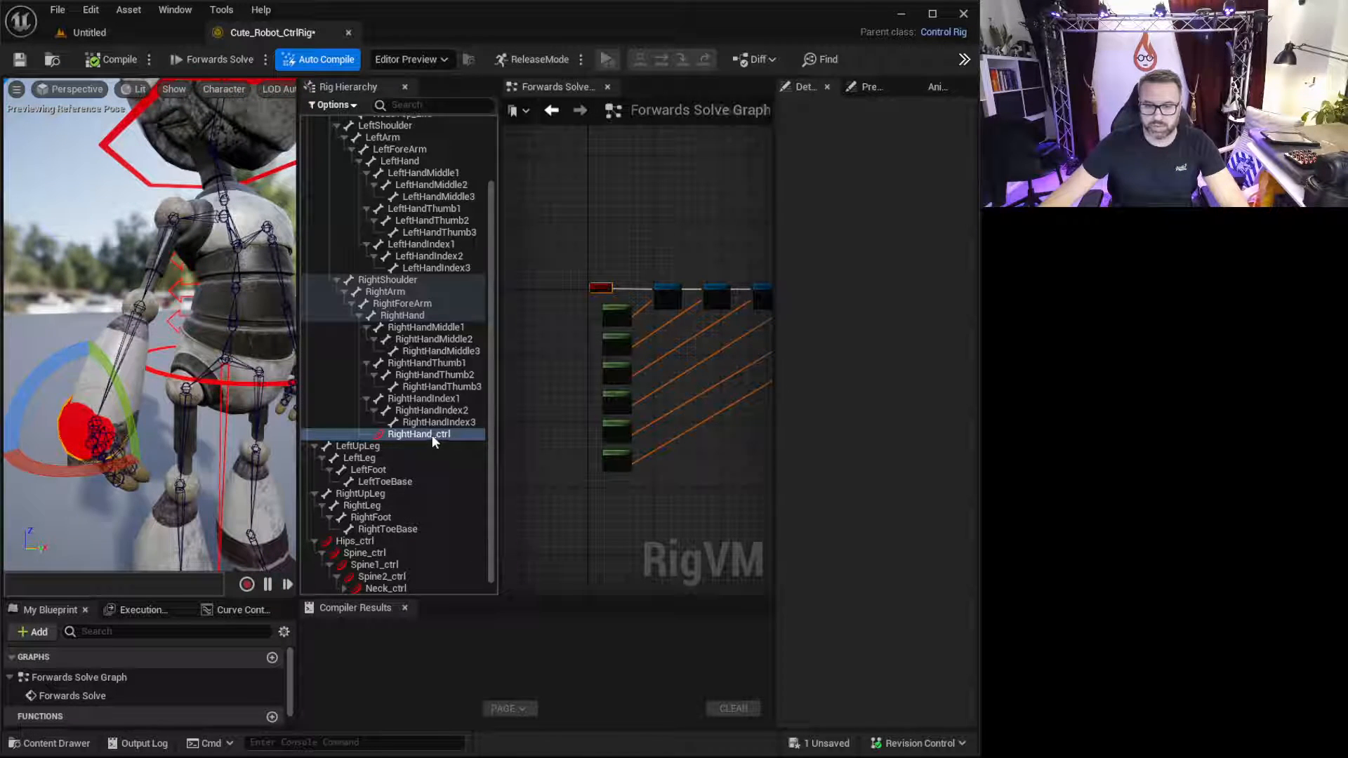
- Unparent RightHand_ctrl from the RightHand bone and parent it under Spine2_ctrl
scroll(432, 441, "down", 1)
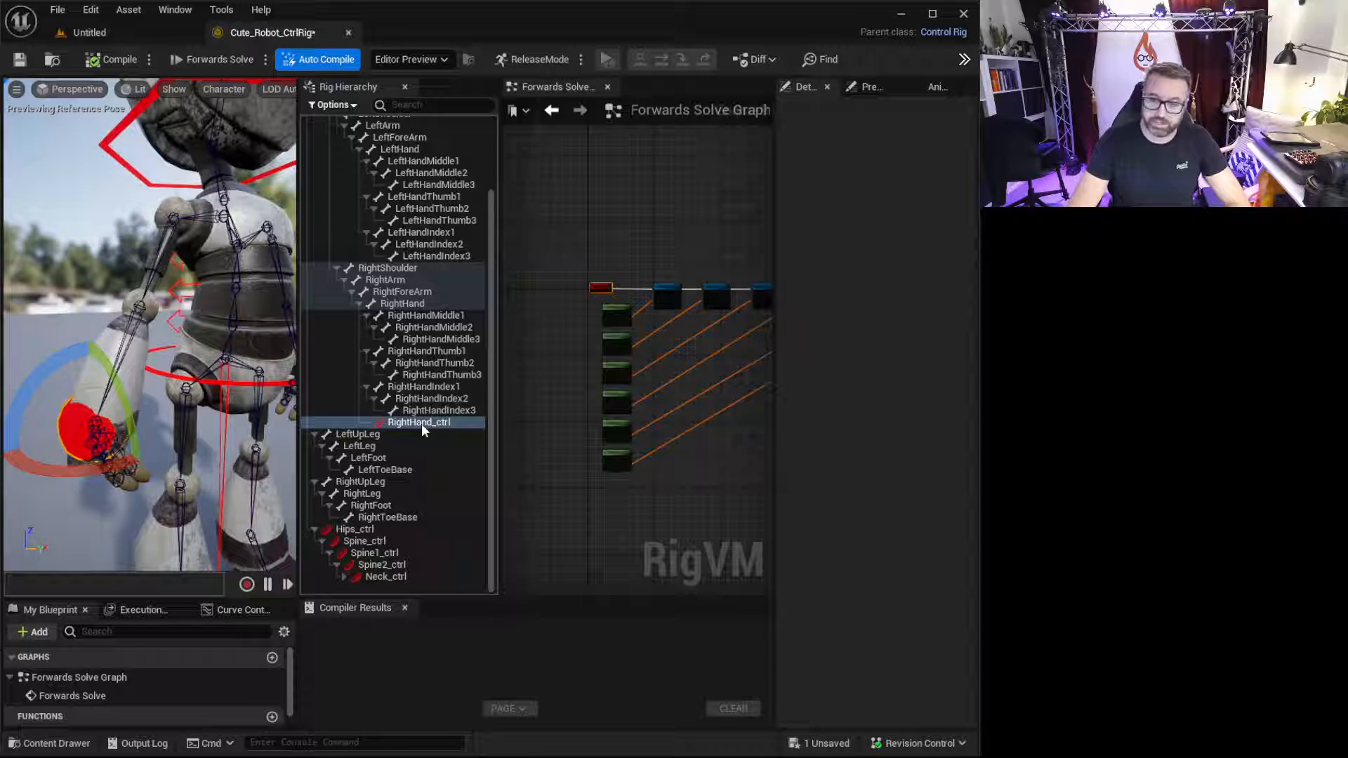
key("shift+p")
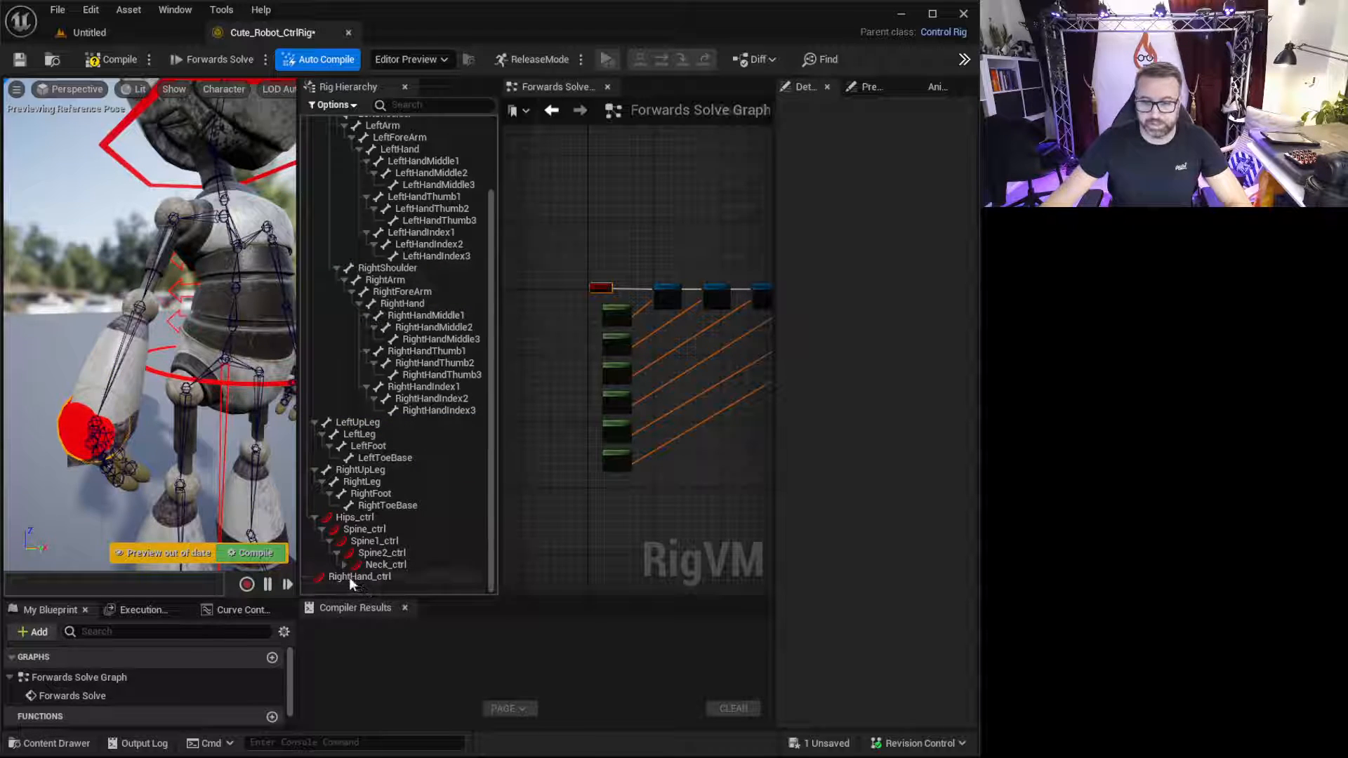
left_click_drag(349, 577, 371, 555)
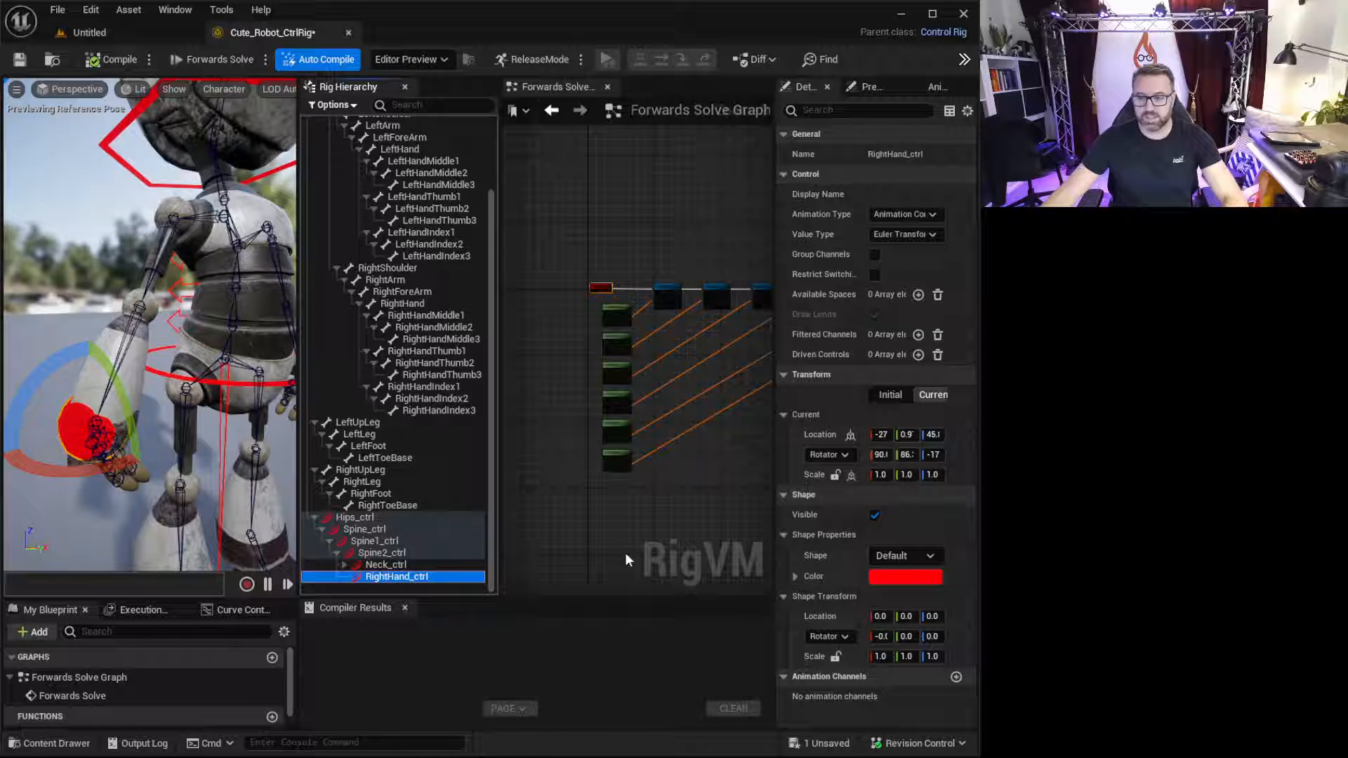
- Change the right hand control's shape to Box_Thick and frame it in the viewport
left_click(916, 556)
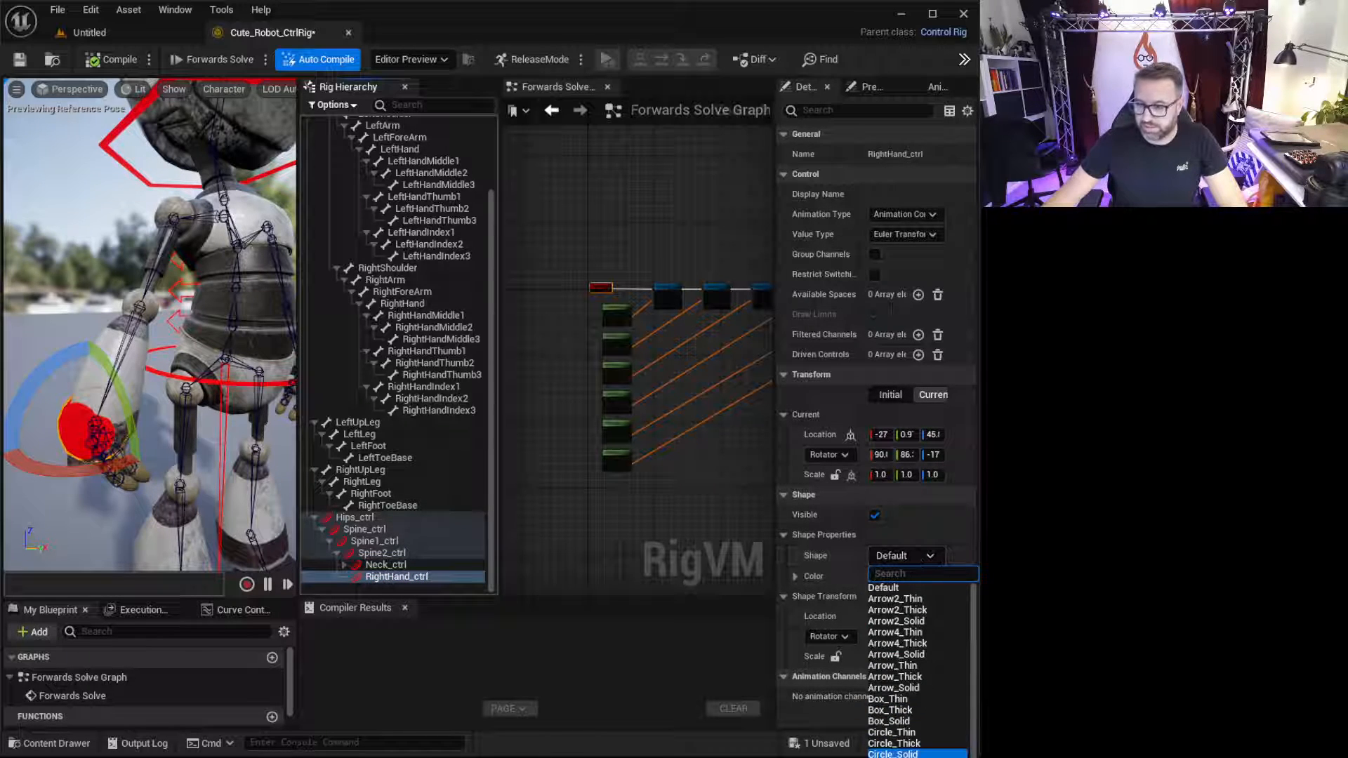
left_click(916, 711)
left_click_drag(253, 485, 210, 470, "alt")
right_click_drag(211, 471, 173, 469)
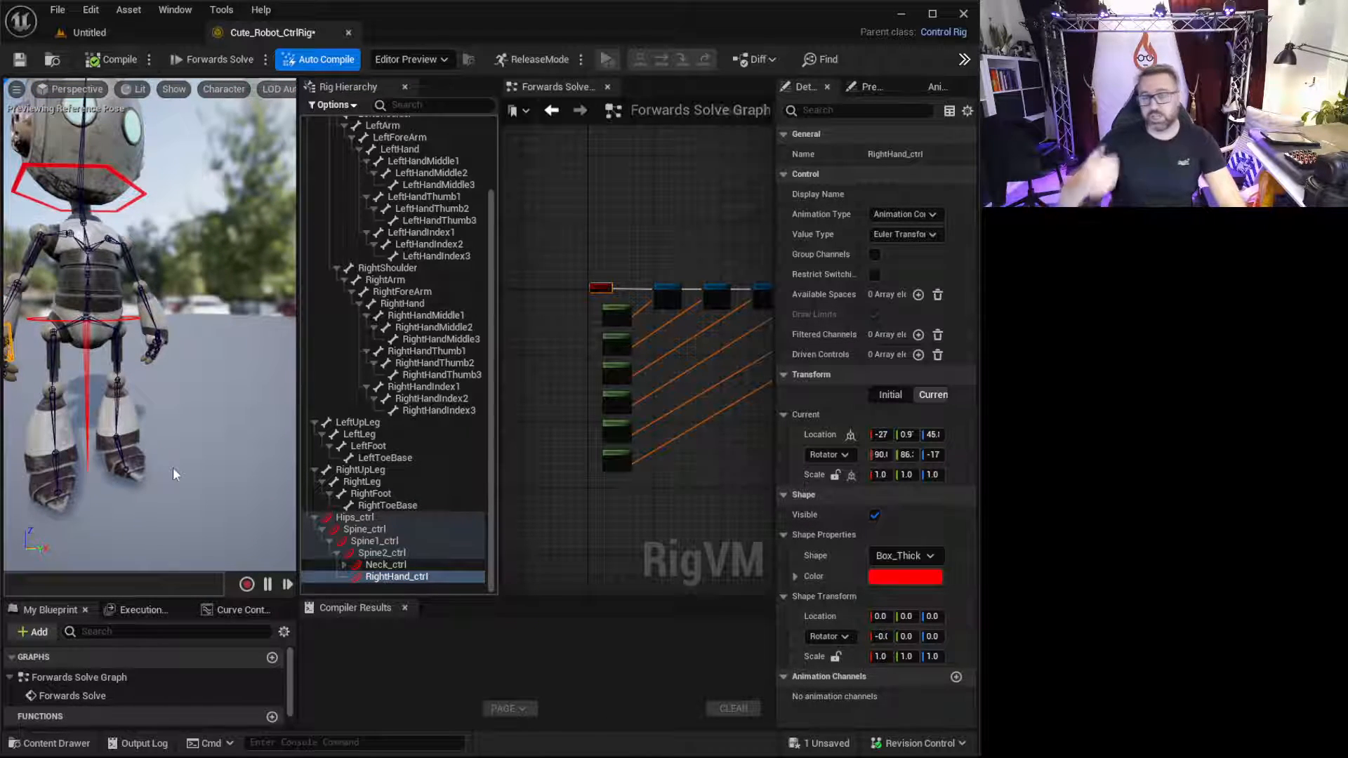
key("f")
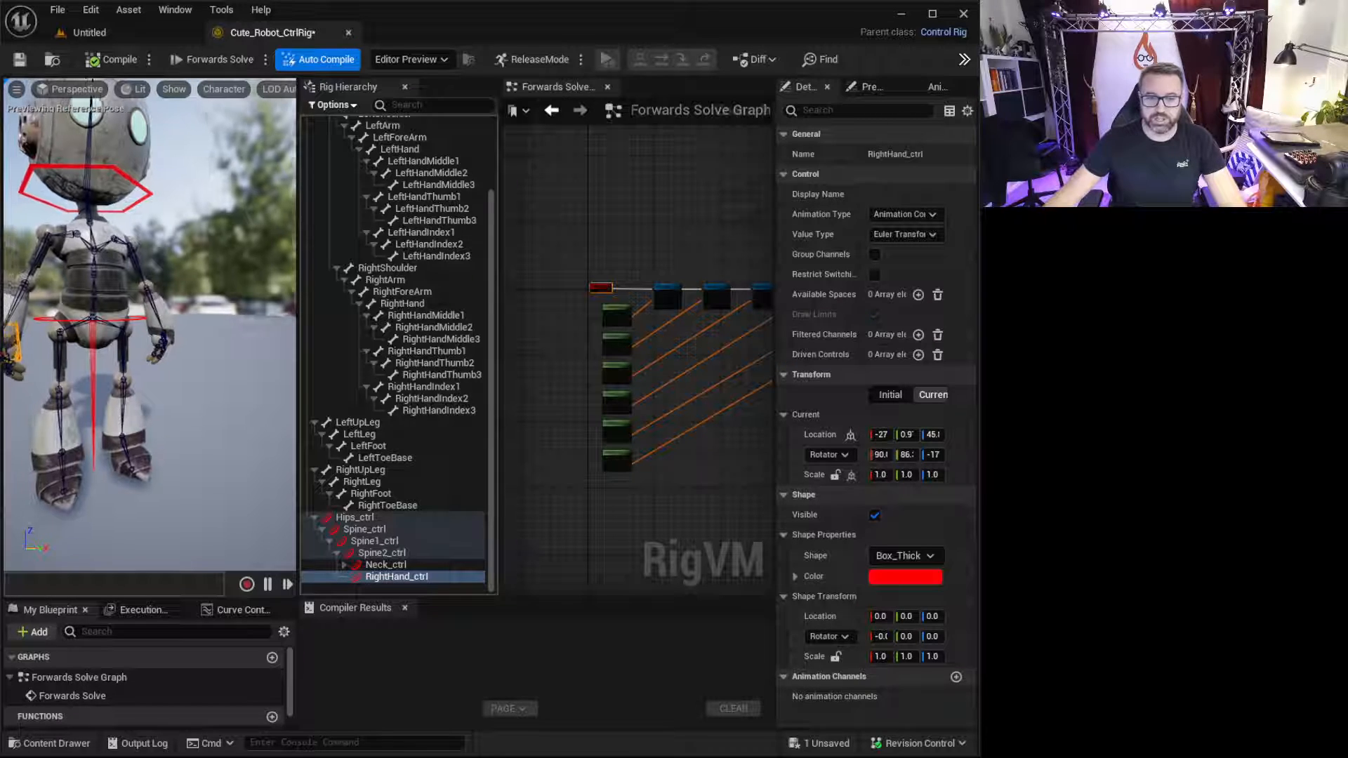
mouse_move(176, 450)
right_mouse_down()
mouse_move(194, 453)
mouse_move(174, 442)
right_mouse_up()
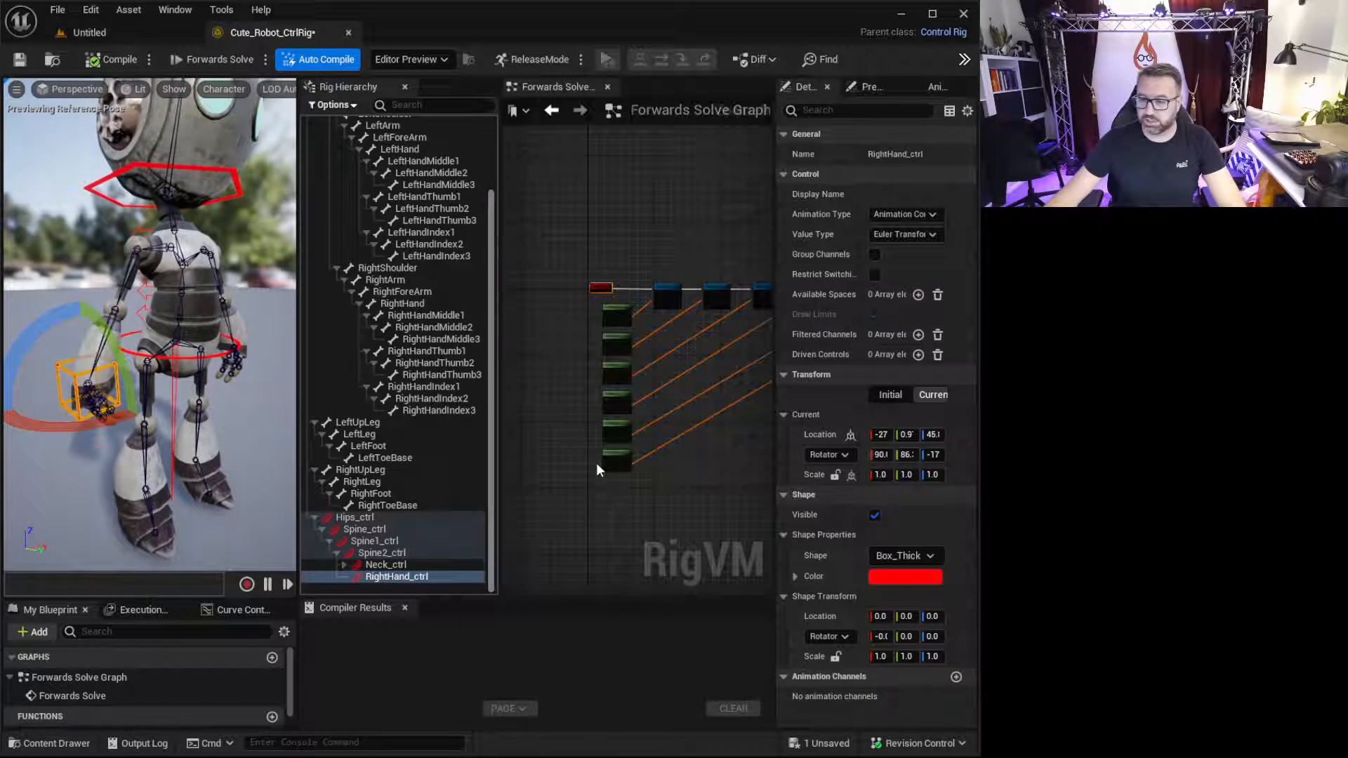
- Set the right hand control's shape color to blue, with a hue of about 242
left_click(934, 581)
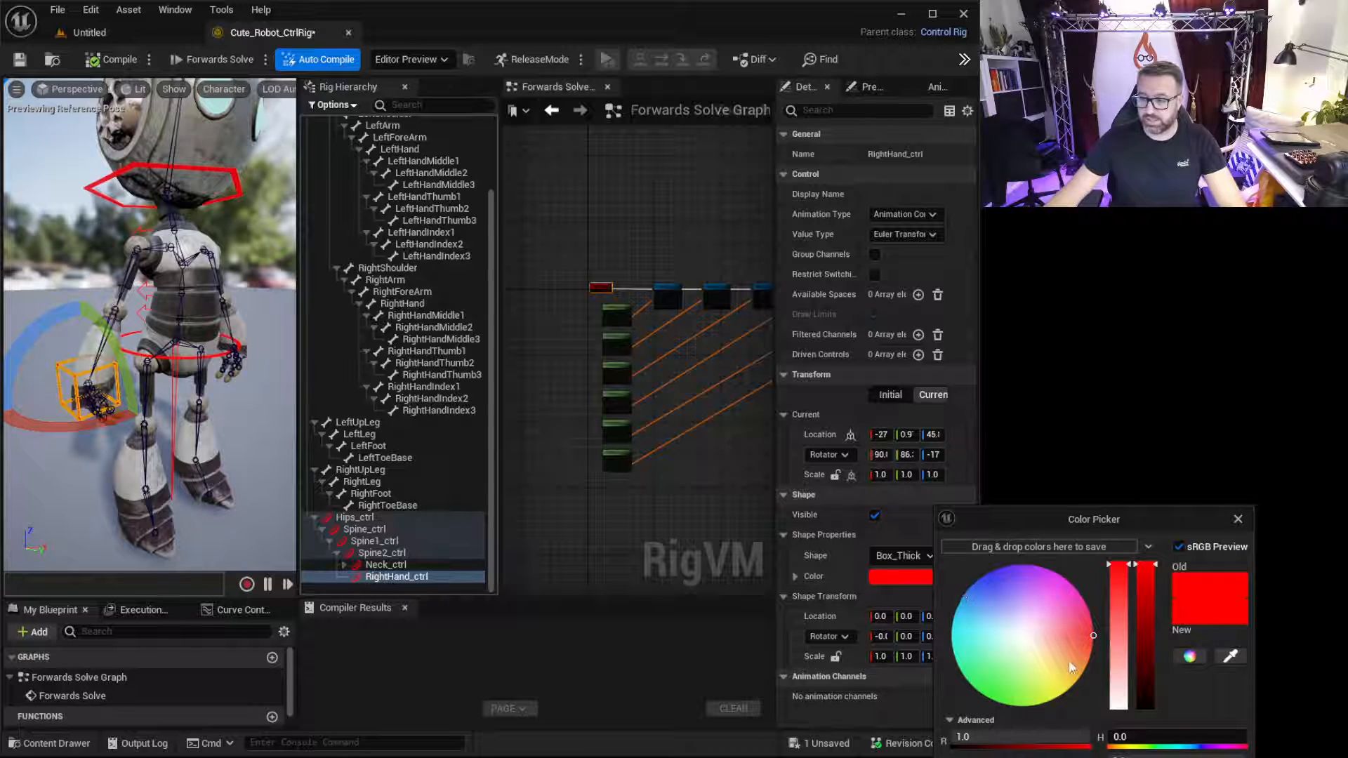
left_click(1027, 622)
left_click_drag(1017, 597, 989, 572)
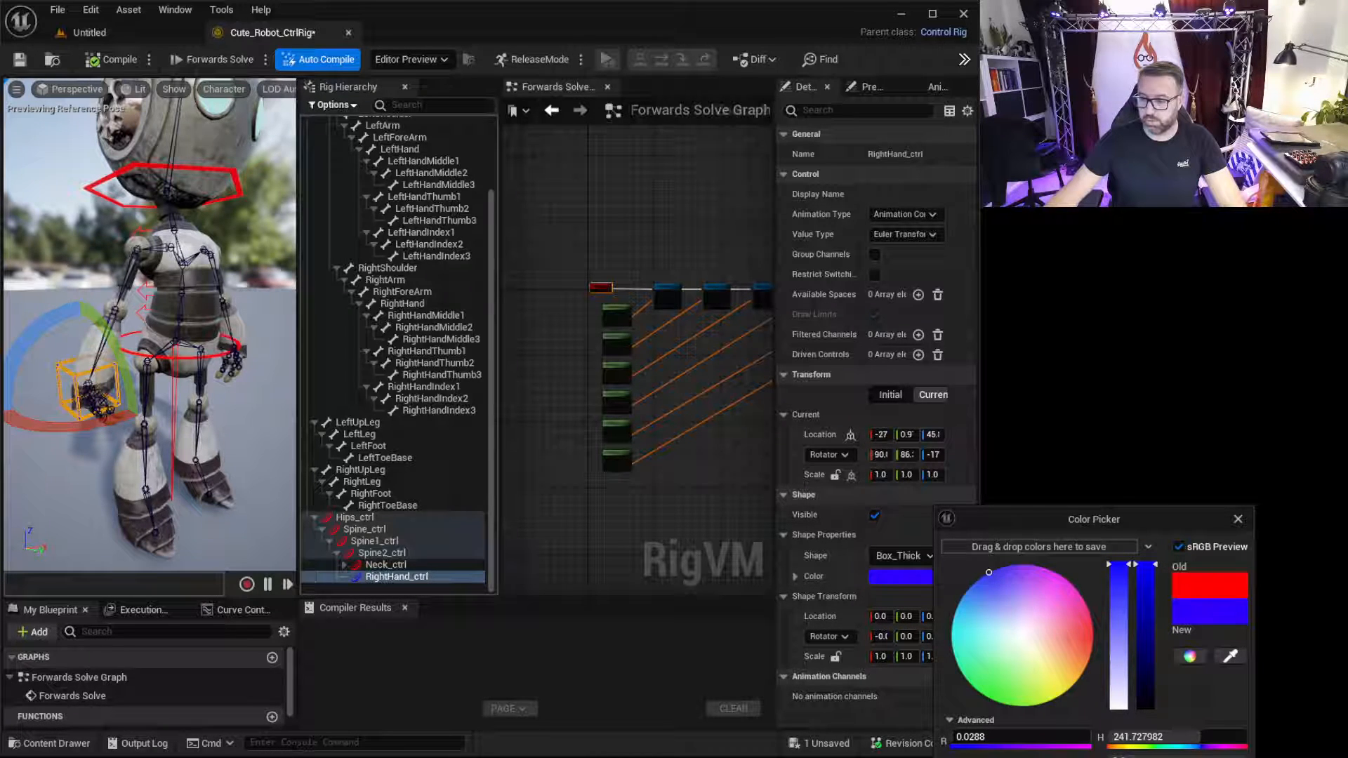
key("Return")
scroll(239, 469, "up", 3)
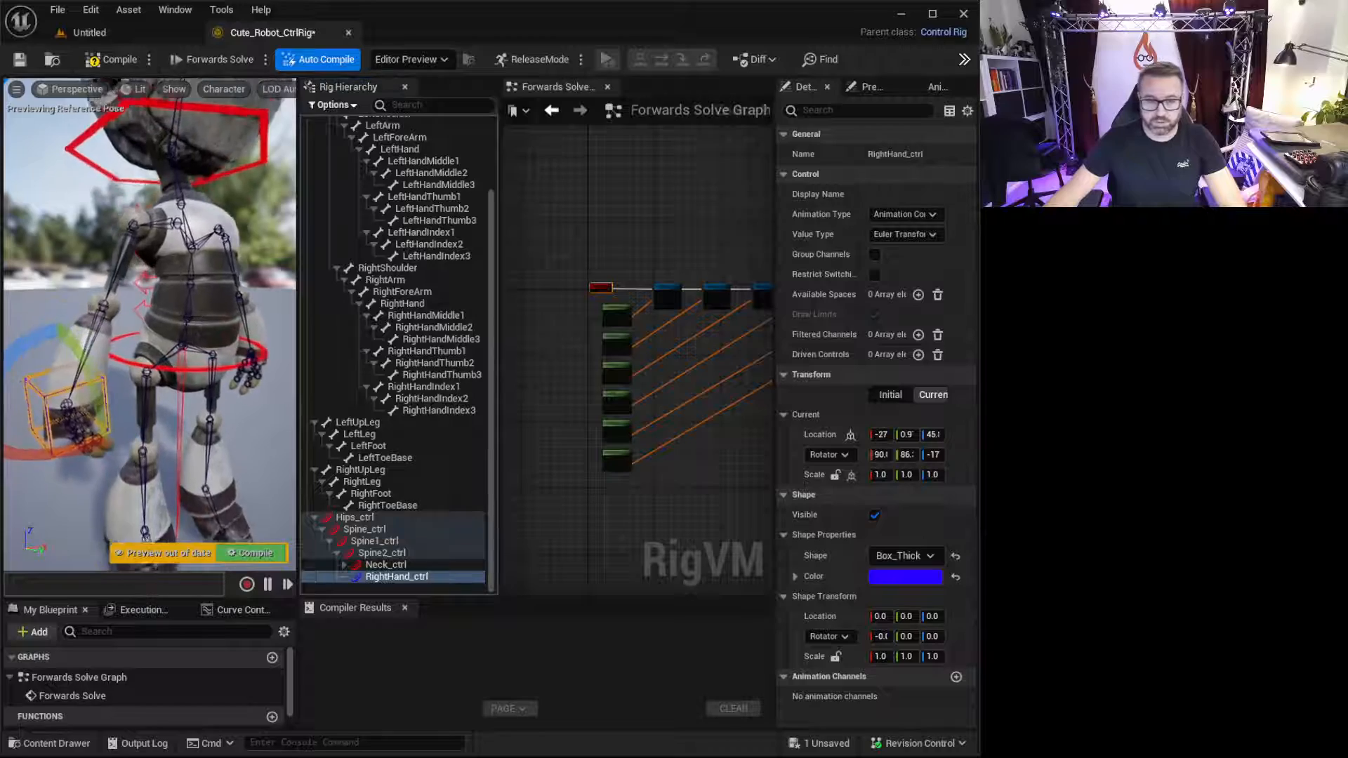
mouse_move(239, 469)
right_mouse_down()
mouse_move(172, 467)
mouse_move(245, 456)
mouse_move(222, 459)
right_mouse_up()
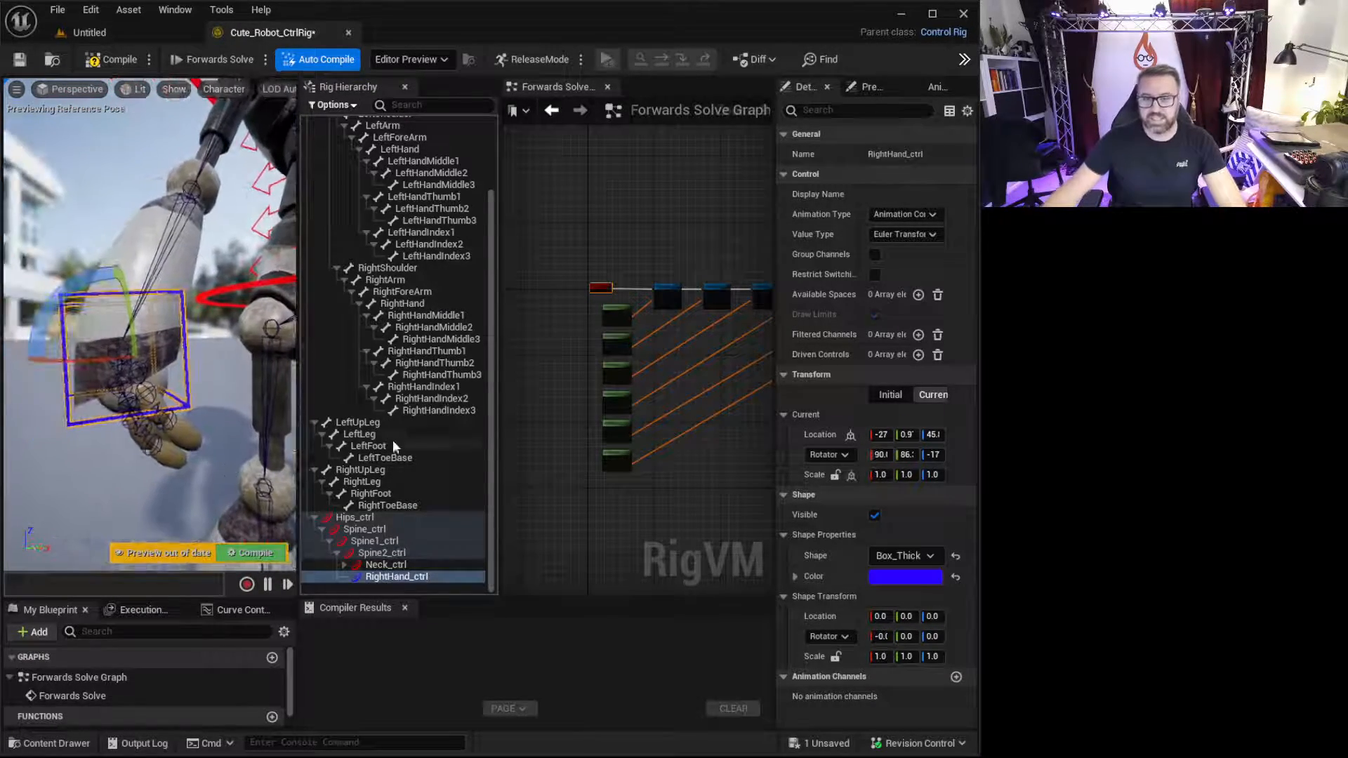
- Add a Get Control node for RightHand_ctrl to the Forwards Solve graph, below the last Set Transform node
right_click_drag(626, 212, 597, 260)
right_click_drag(682, 276, 623, 278)
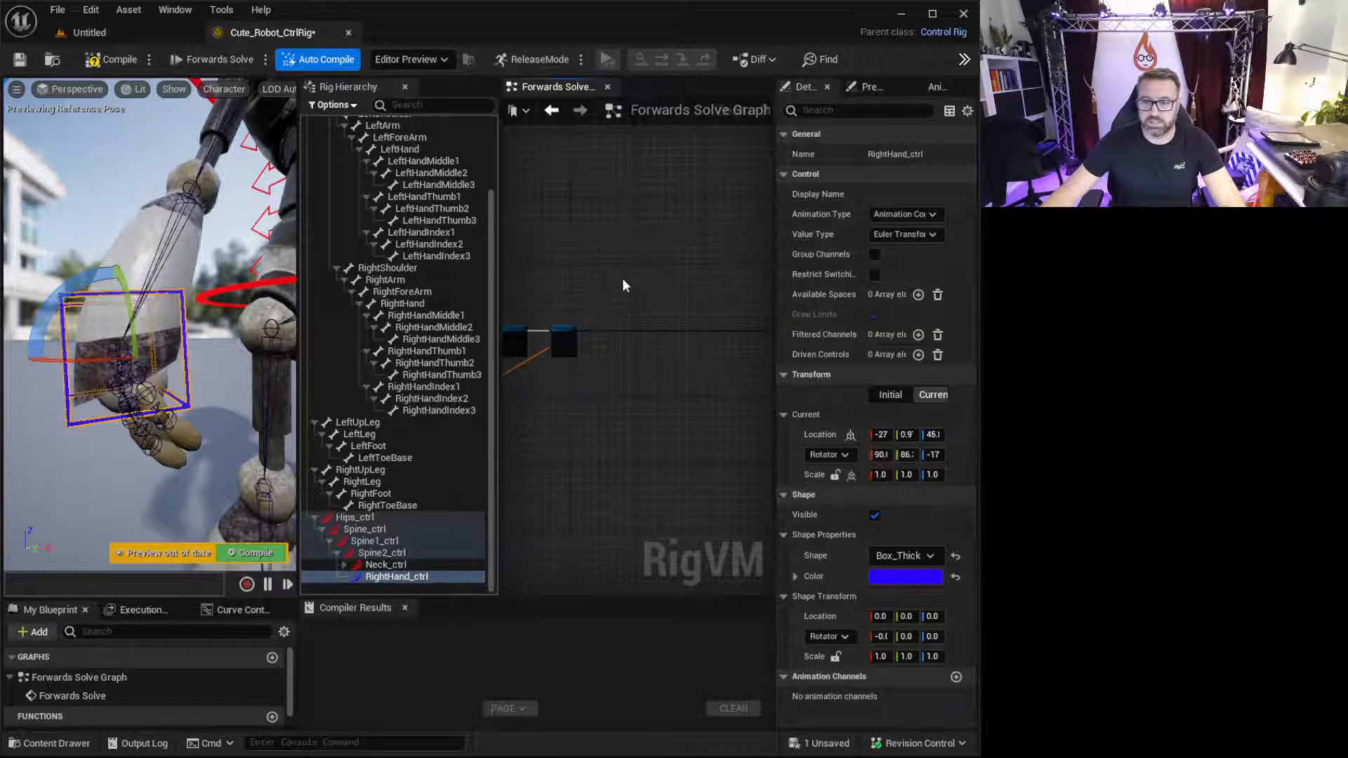
right_click_drag(627, 359, 642, 325)
left_click_drag(405, 583, 605, 388)
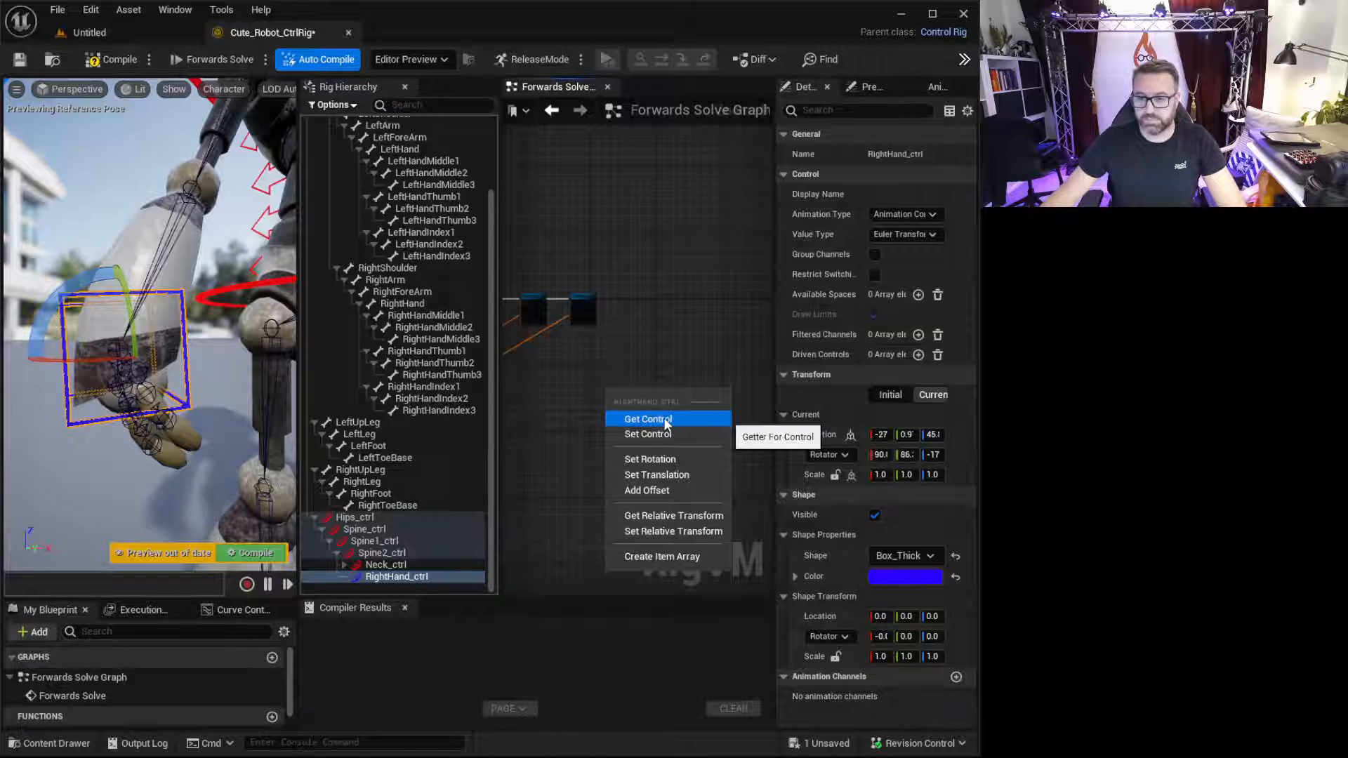
left_click(653, 418)
scroll(583, 340, "up", 6)
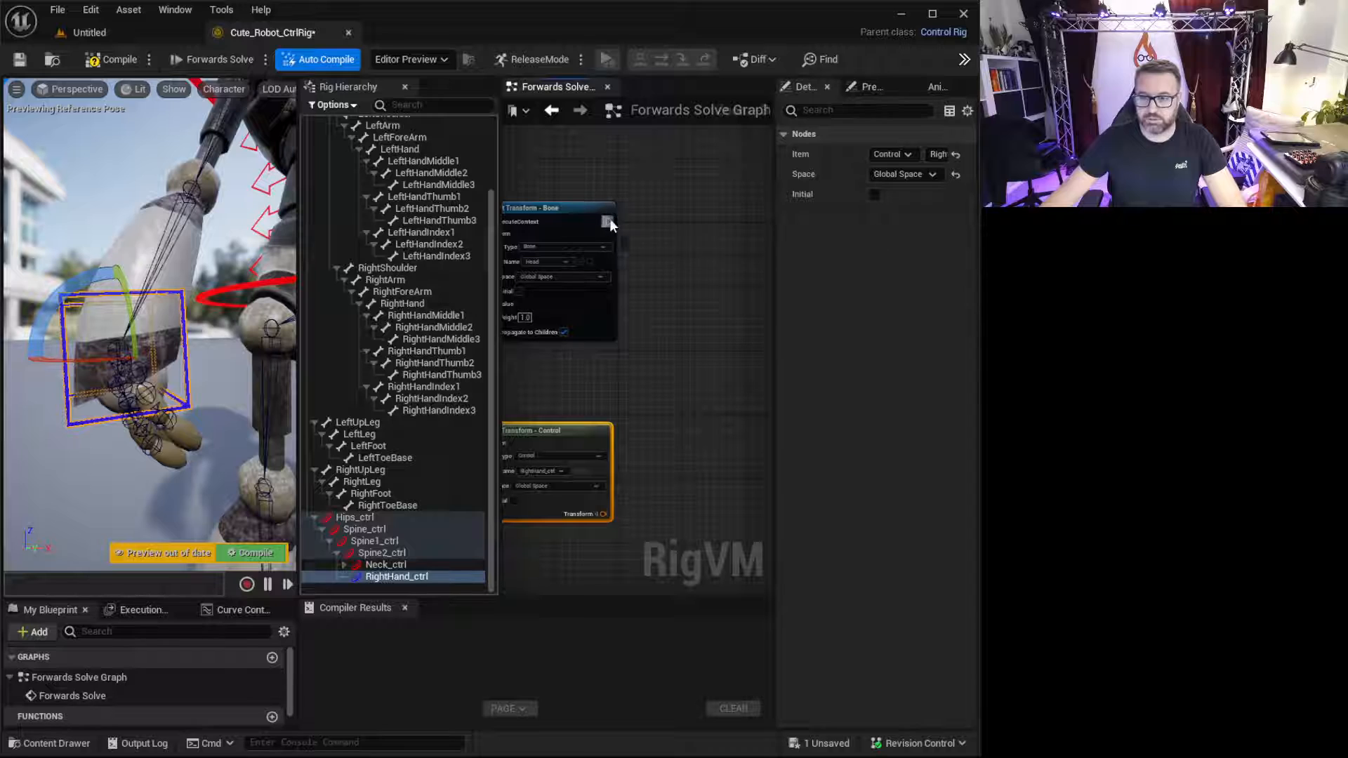
- Add a Basic IK node executed after the Head bone's Set Transform node and position it beside that node
left_click_drag(685, 216, 693, 222)
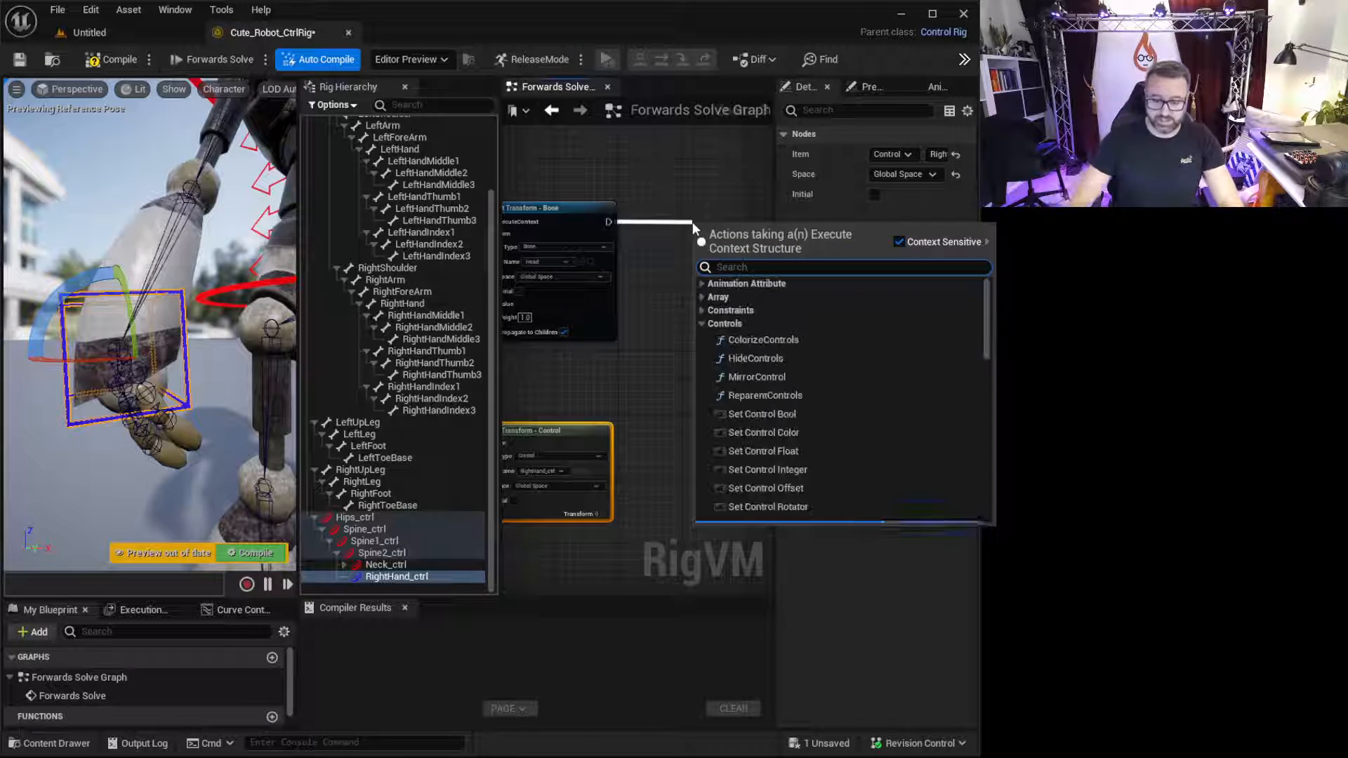
type("ik")
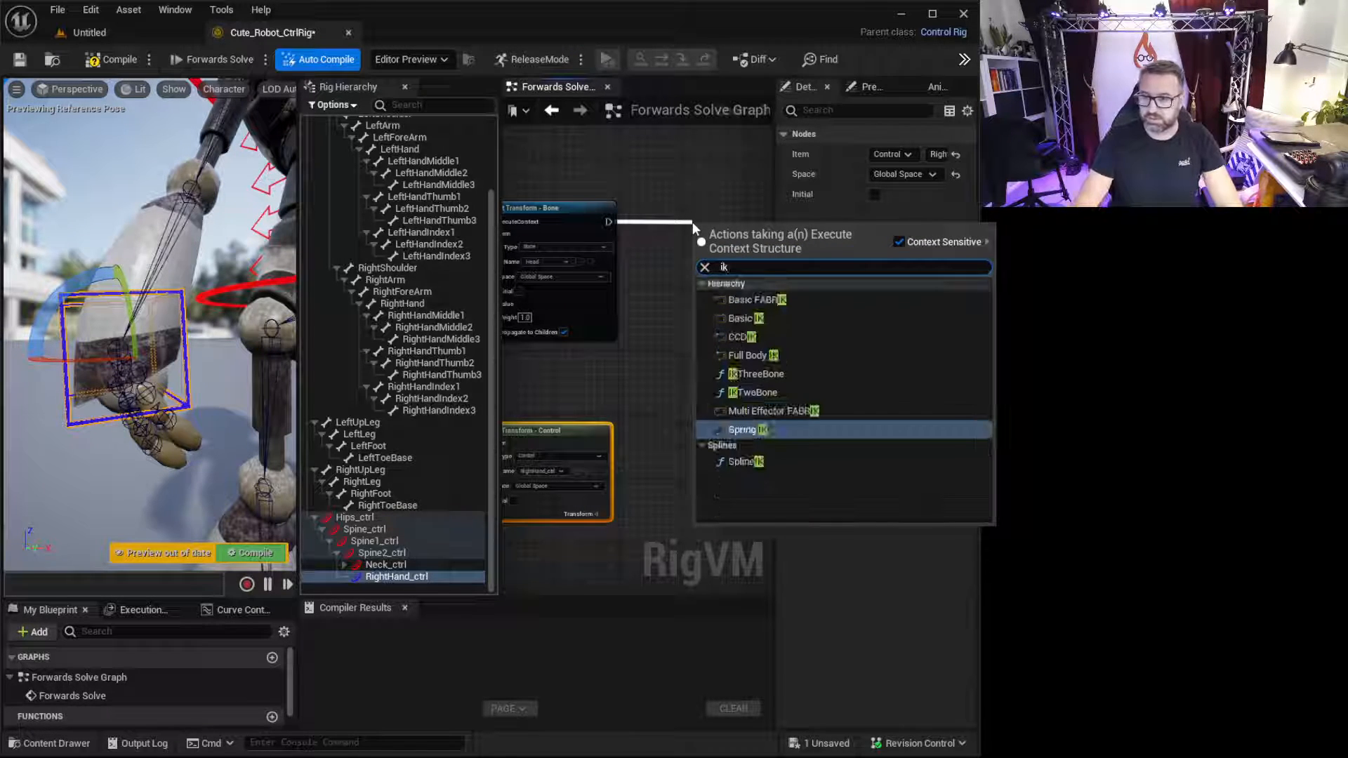
left_click(758, 318)
right_click_drag(679, 355, 587, 340)
left_click_drag(661, 208, 717, 199)
mouse_move(621, 298)
right_mouse_down()
mouse_move(695, 304)
mouse_move(617, 295)
right_mouse_up()
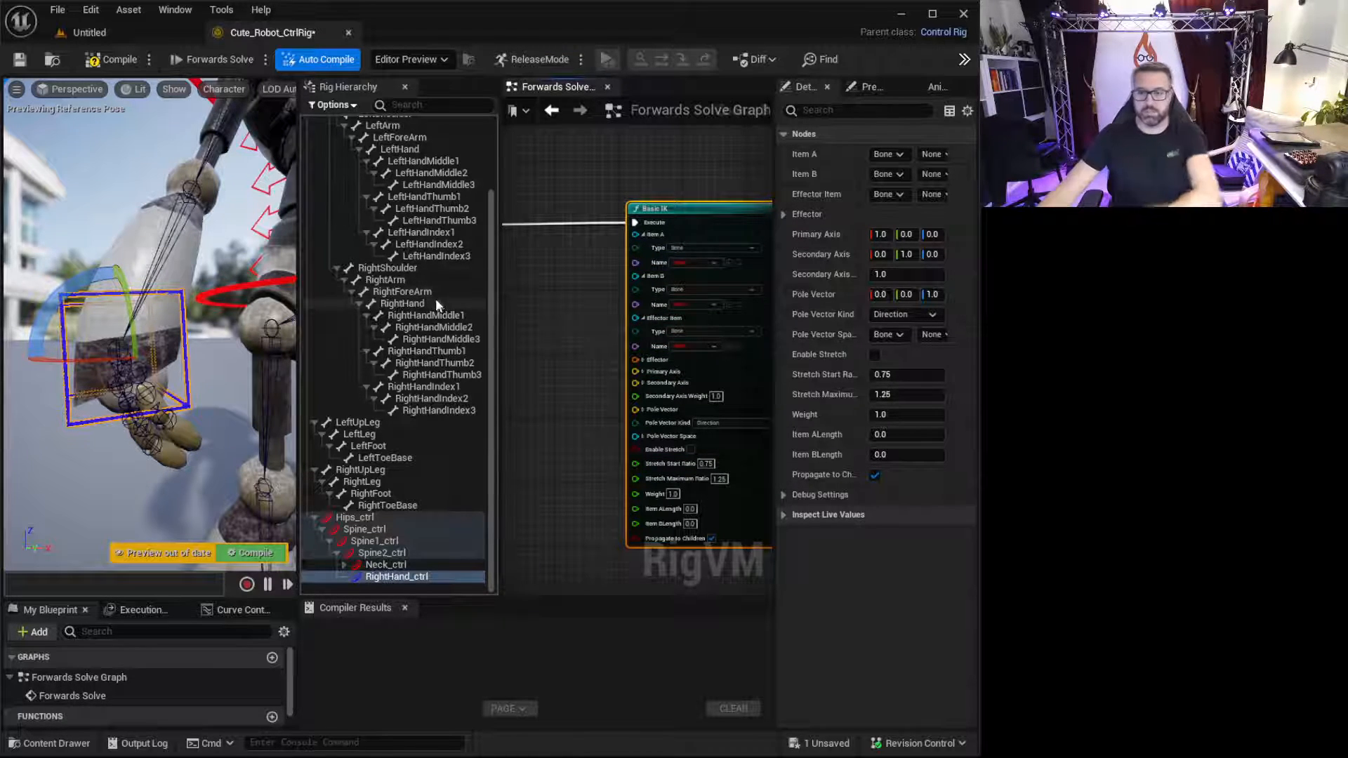
- Assign the RightArm bone as Item A of the Basic IK node
left_click(387, 268)
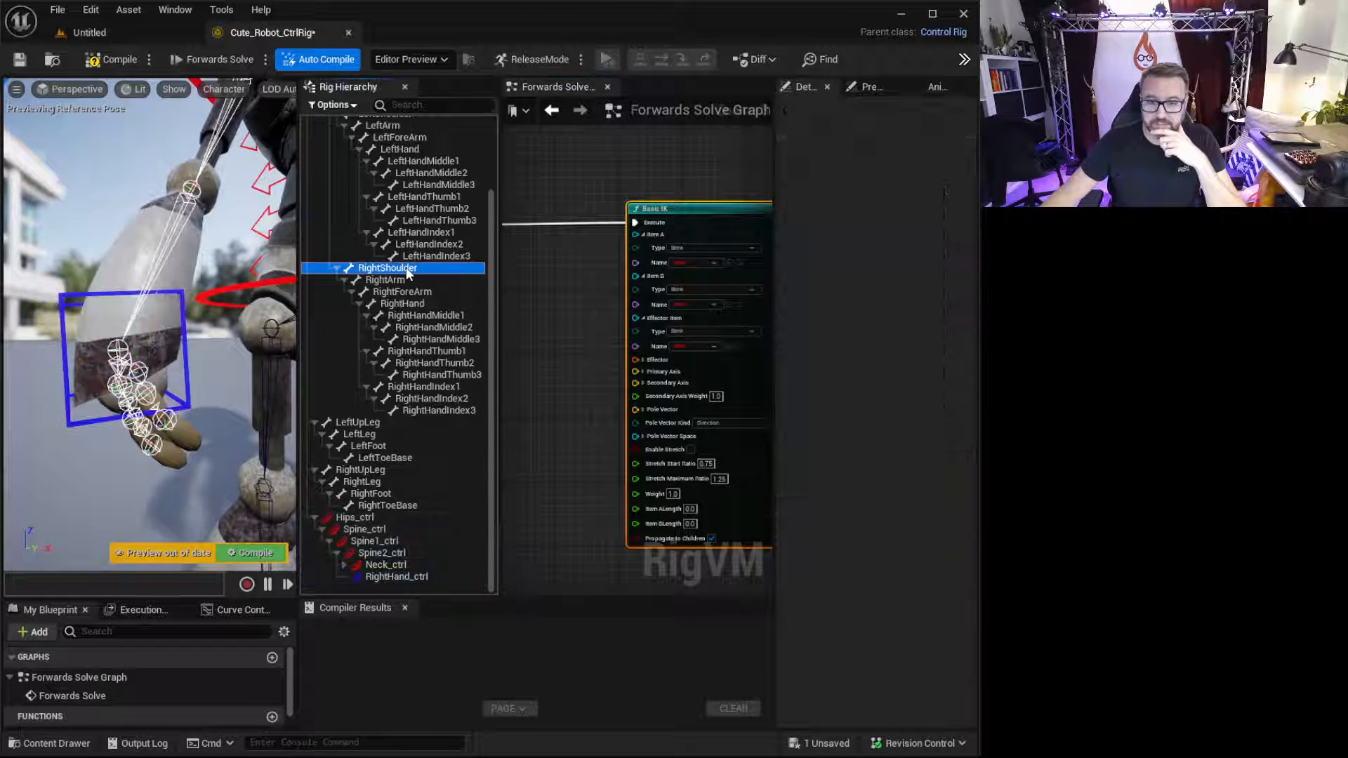
right_click_drag(213, 273, 213, 272)
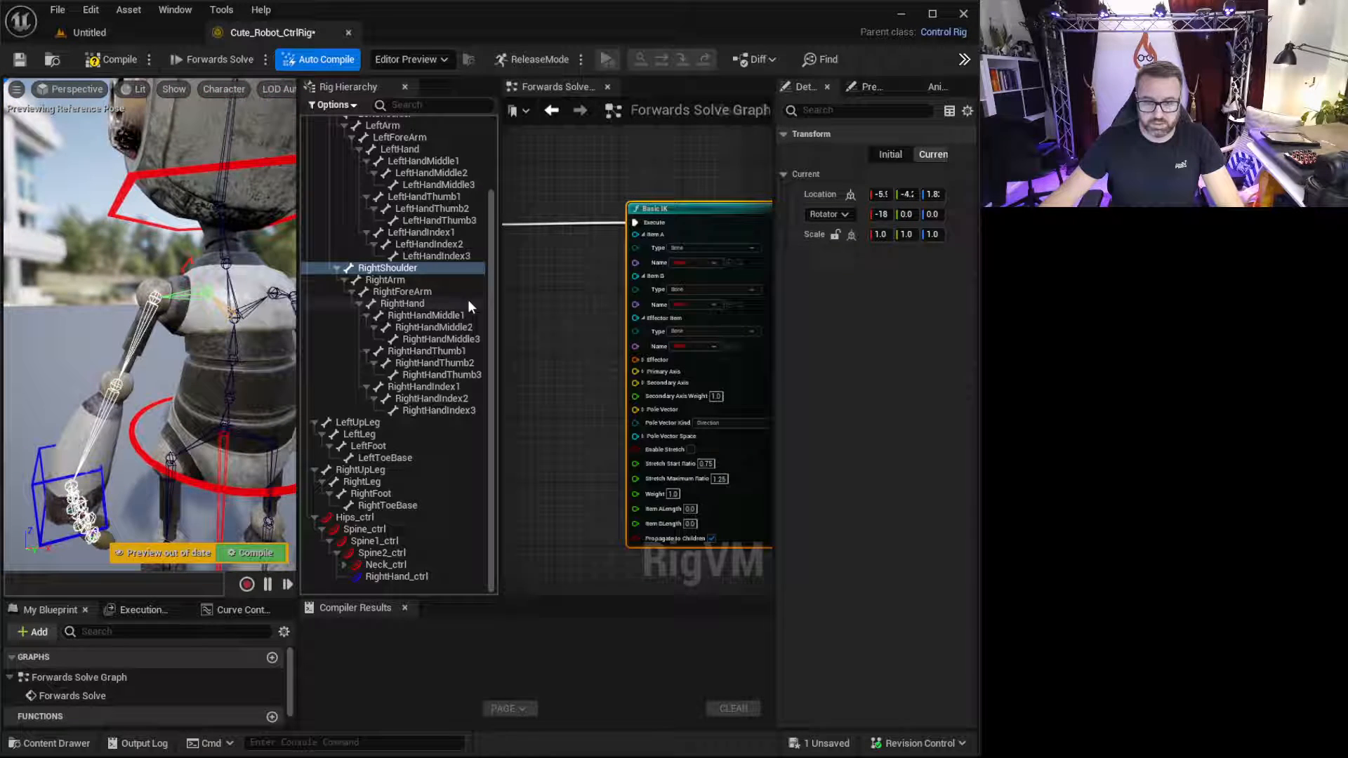
left_click(402, 281)
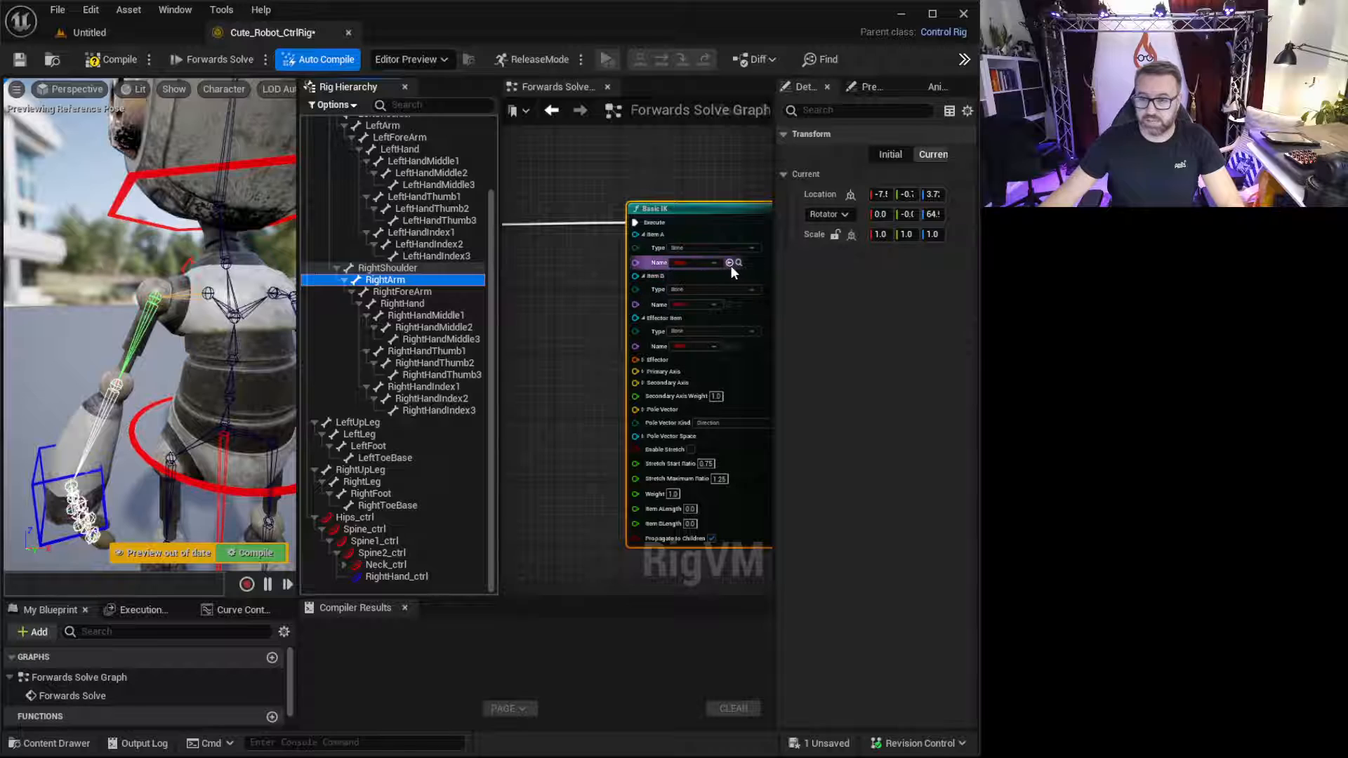
left_click(411, 268)
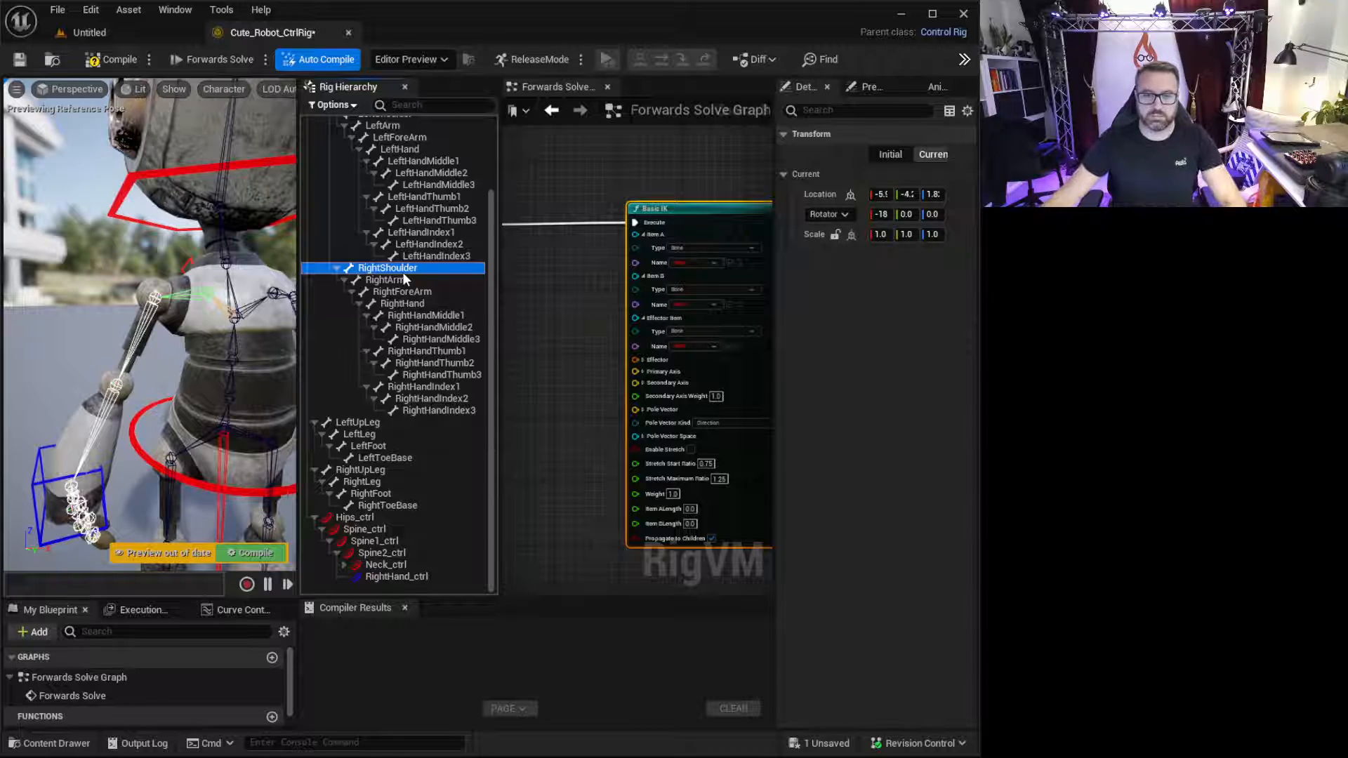
left_click(401, 281)
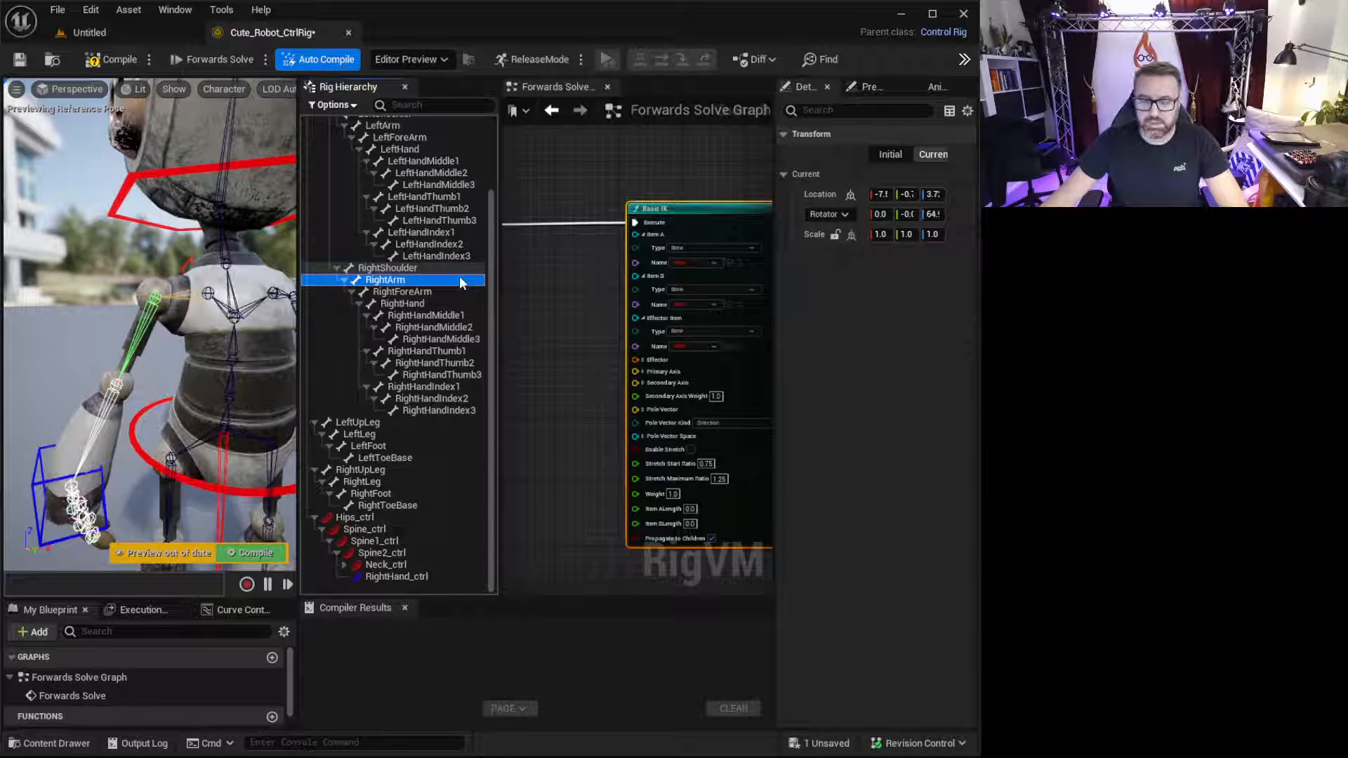
left_click_drag(461, 282, 730, 268)
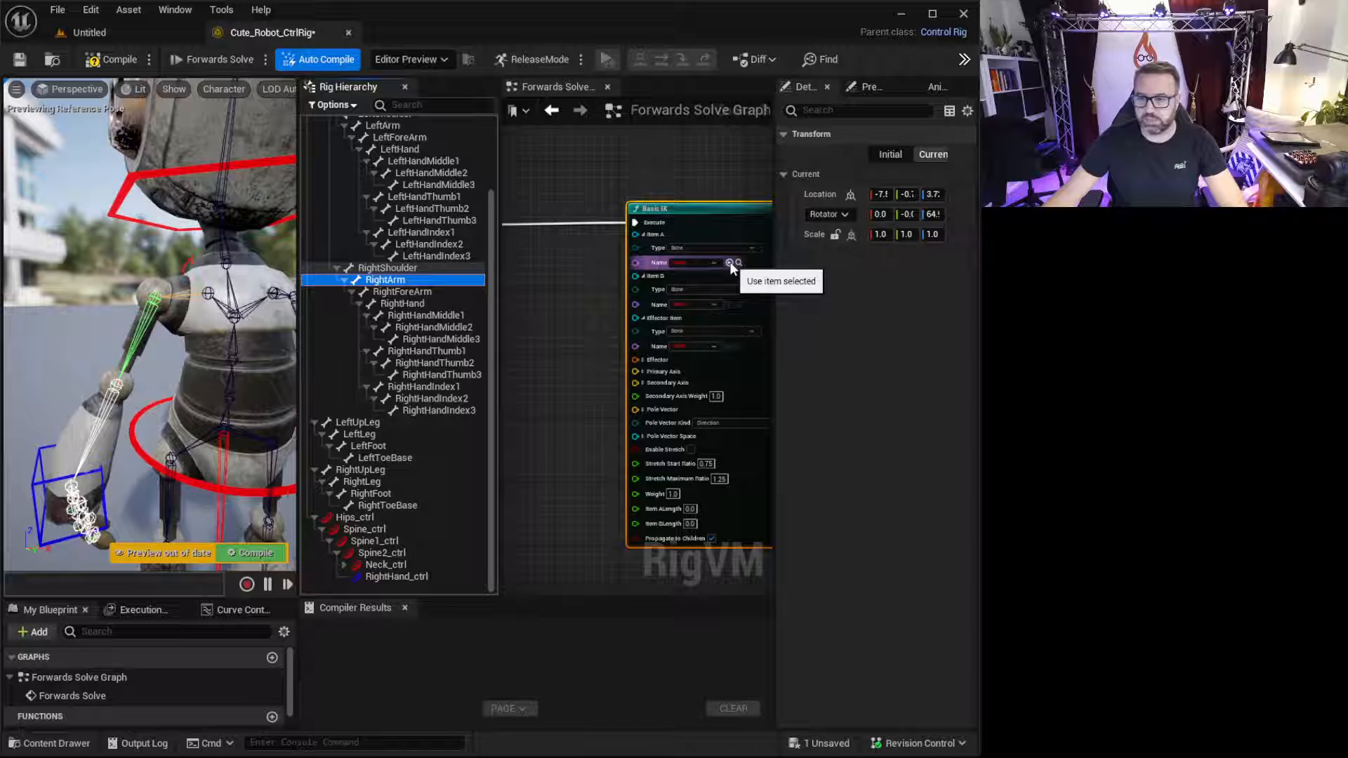
left_click(730, 266)
- Assign the RightForeArm bone as Item B and the RightHand bone as Effector Item of the Basic IK node
left_click(449, 292)
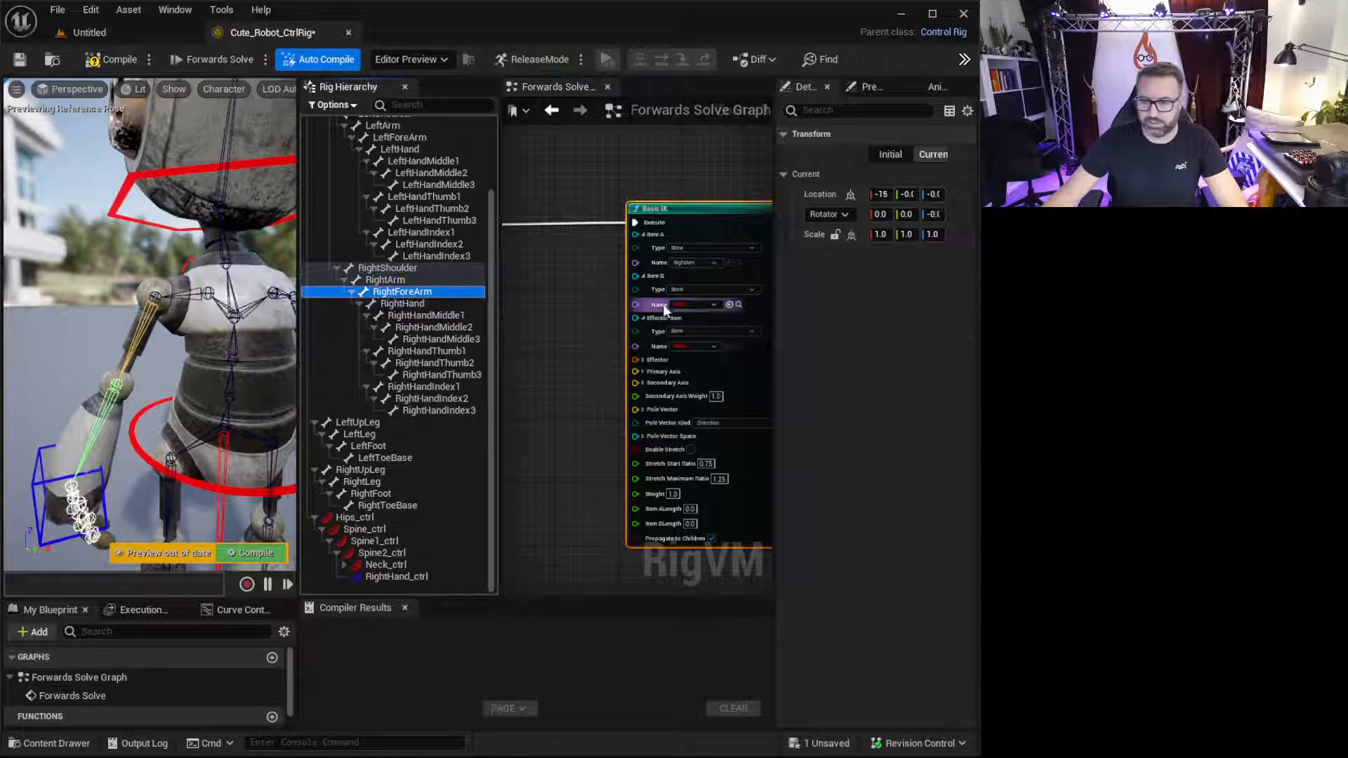
left_click(728, 305)
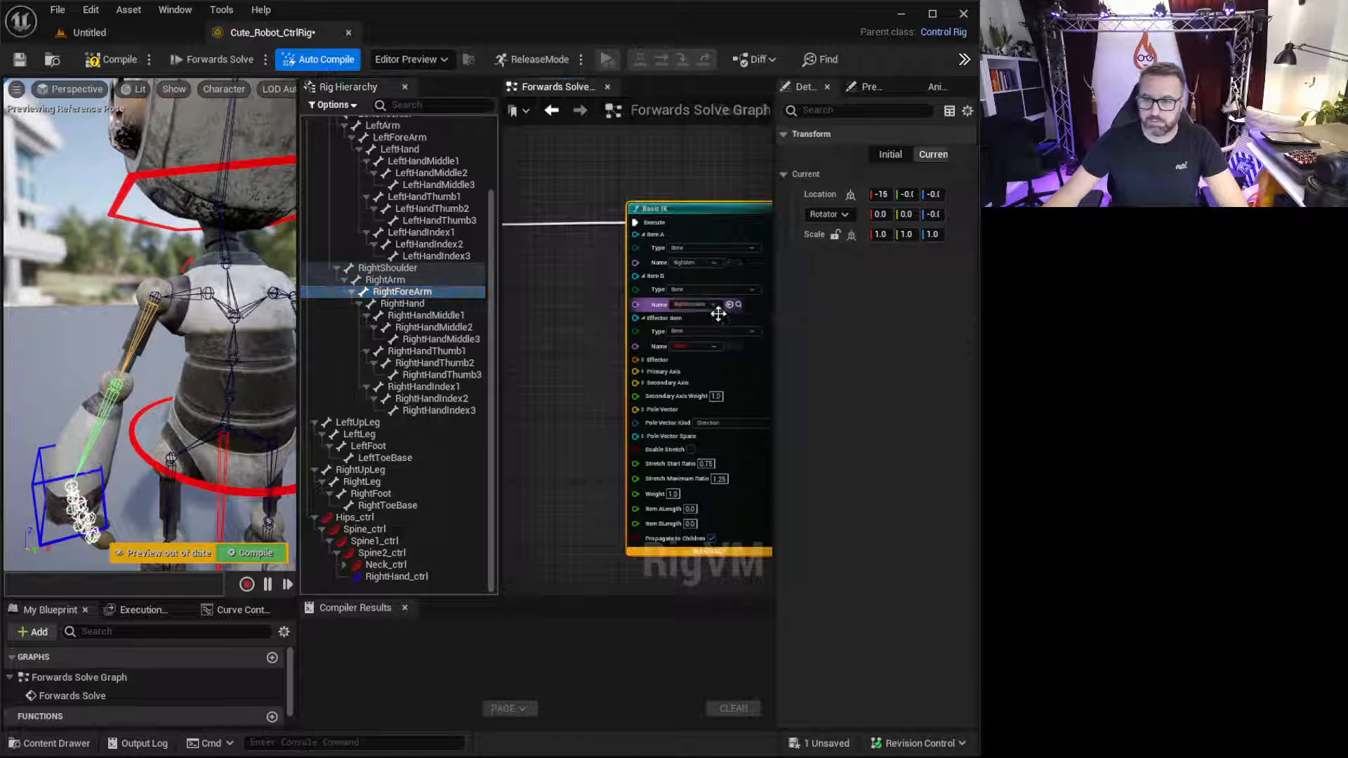
left_click(424, 303)
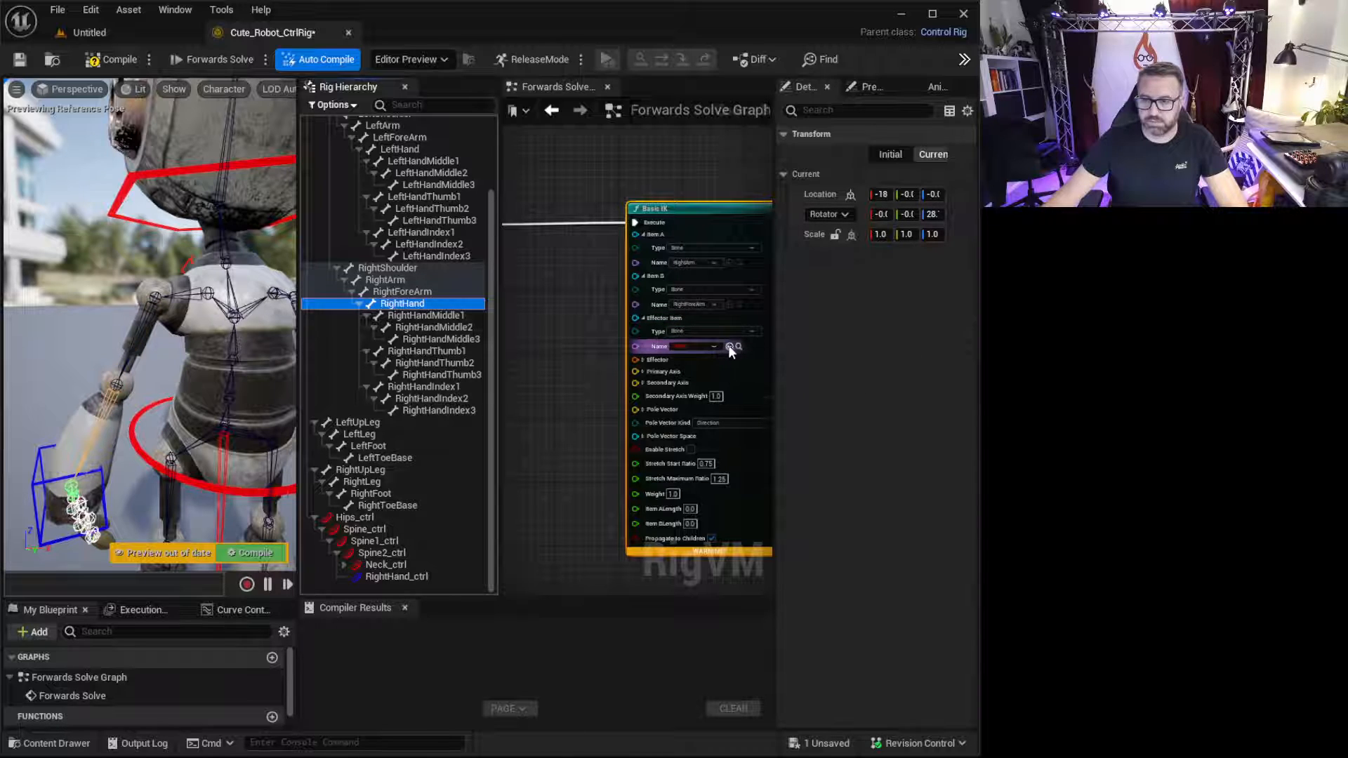
left_click(729, 347)
- Connect the Transform output of the RightHand_ctrl Get Transform node to the Basic IK node's Effector input
mouse_move(151, 323)
right_mouse_down()
mouse_move(133, 337)
mouse_move(175, 330)
right_mouse_up()
right_click_drag(578, 442, 705, 377)
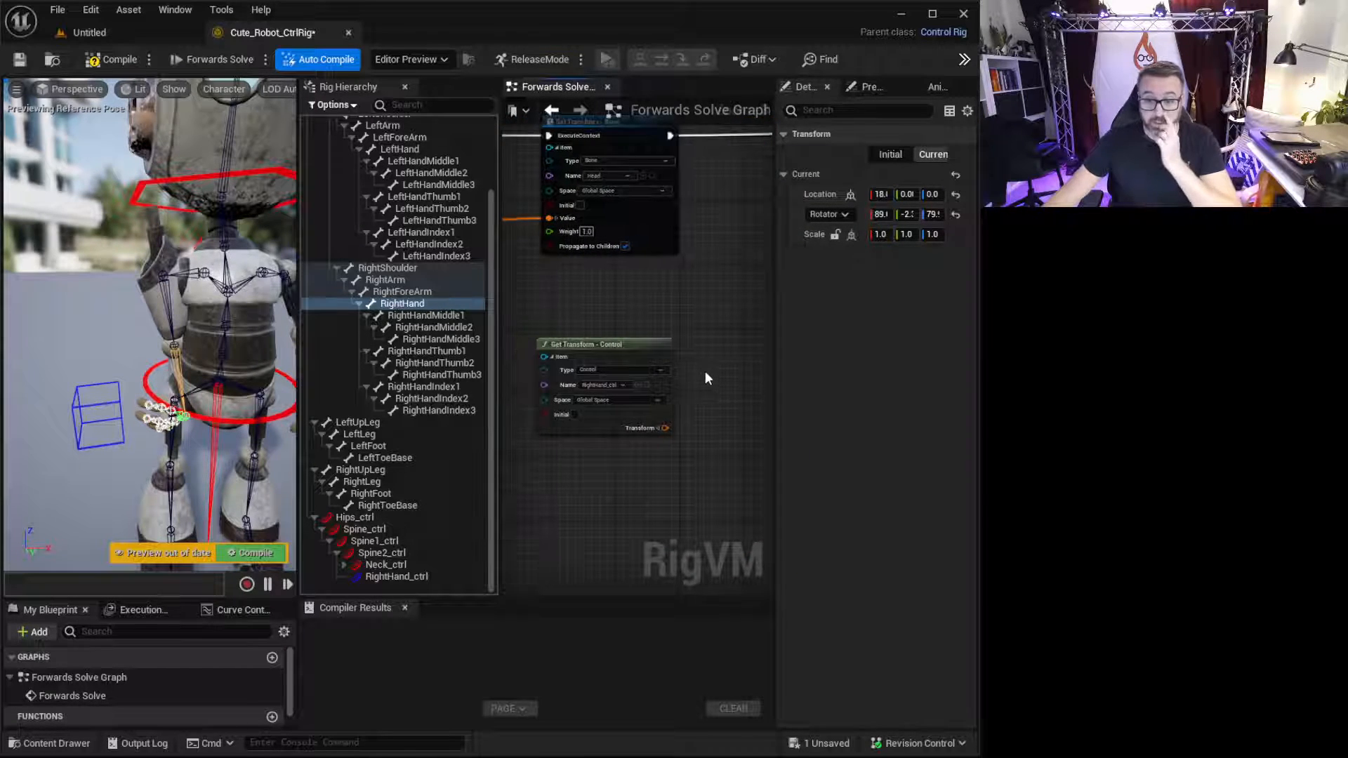
right_click_drag(635, 451, 595, 443)
scroll(645, 406, "down", 1)
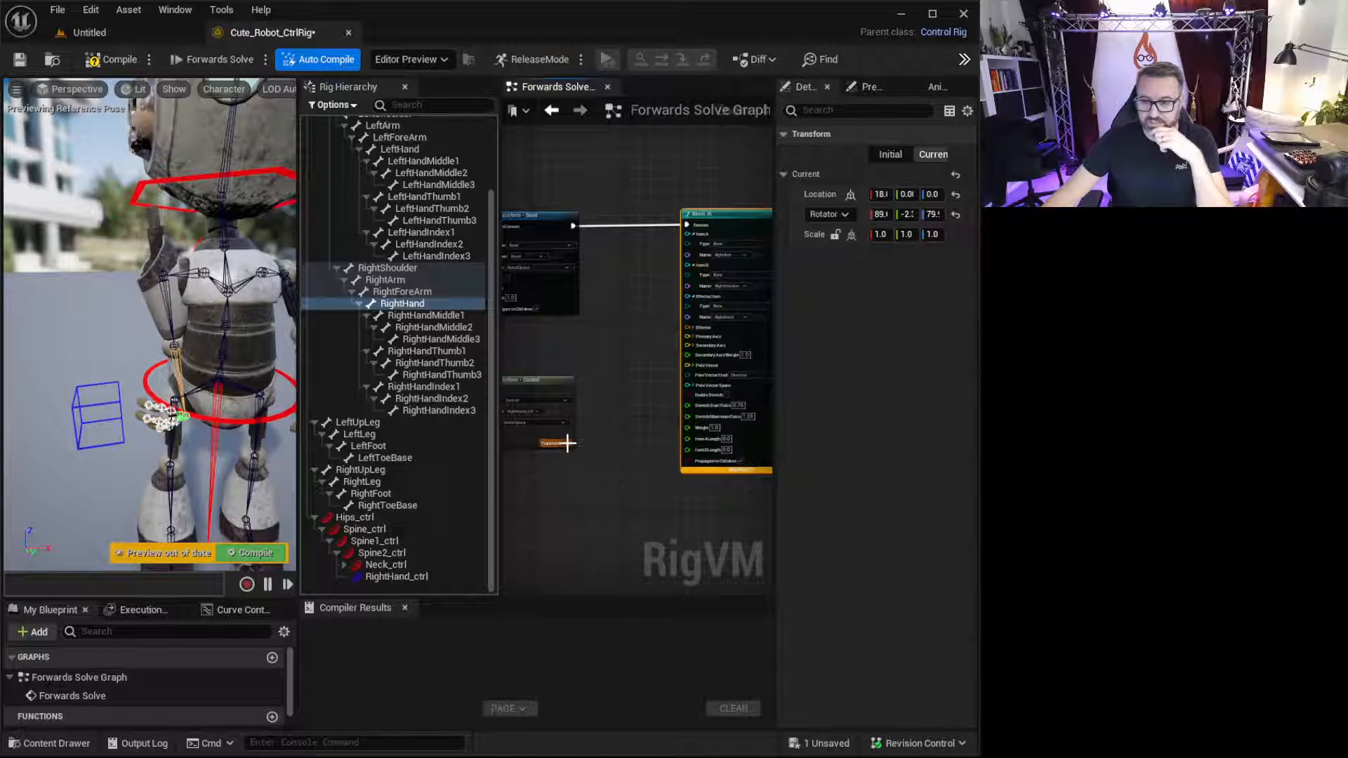
left_click_drag(567, 444, 685, 326)
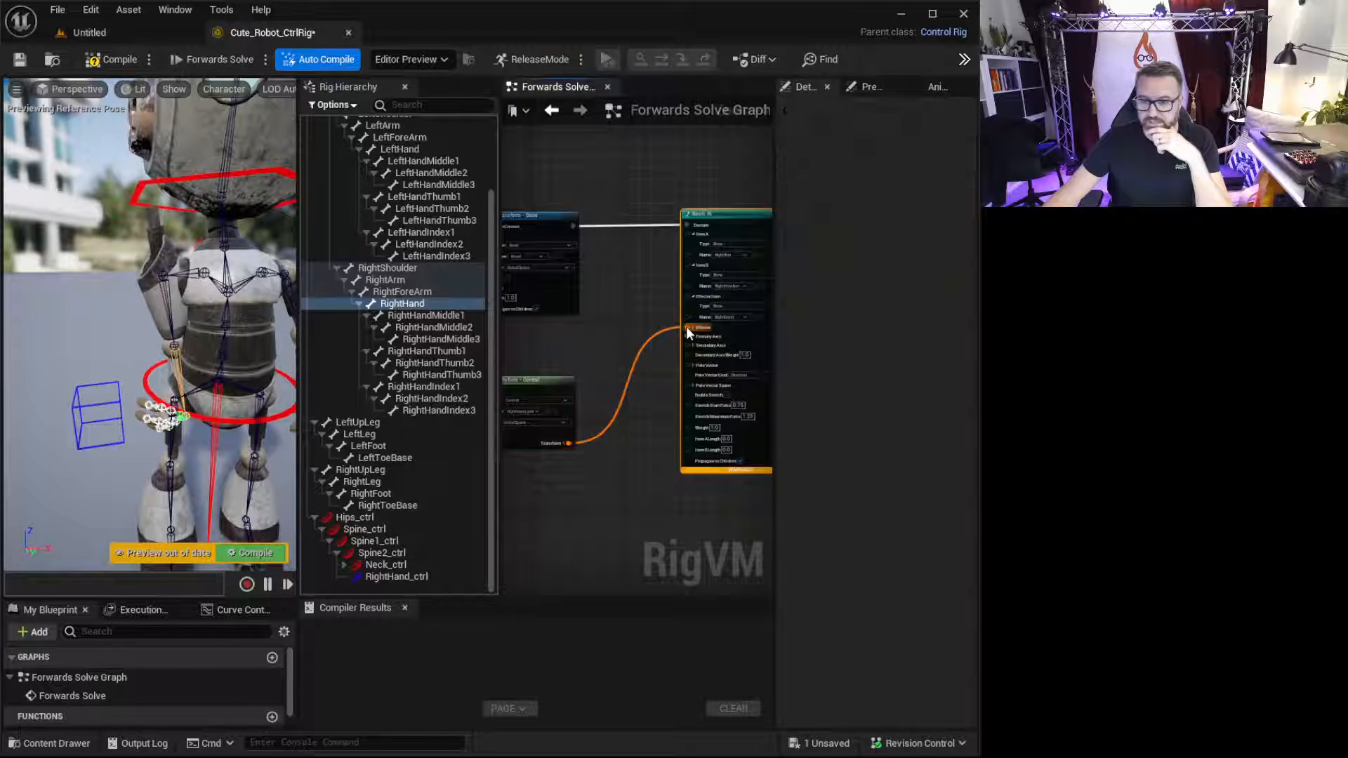
- Expand the Primary Axis and Secondary Axis pins of the Basic IK node to show their X, Y and Z values
scroll(686, 327, "up", 3)
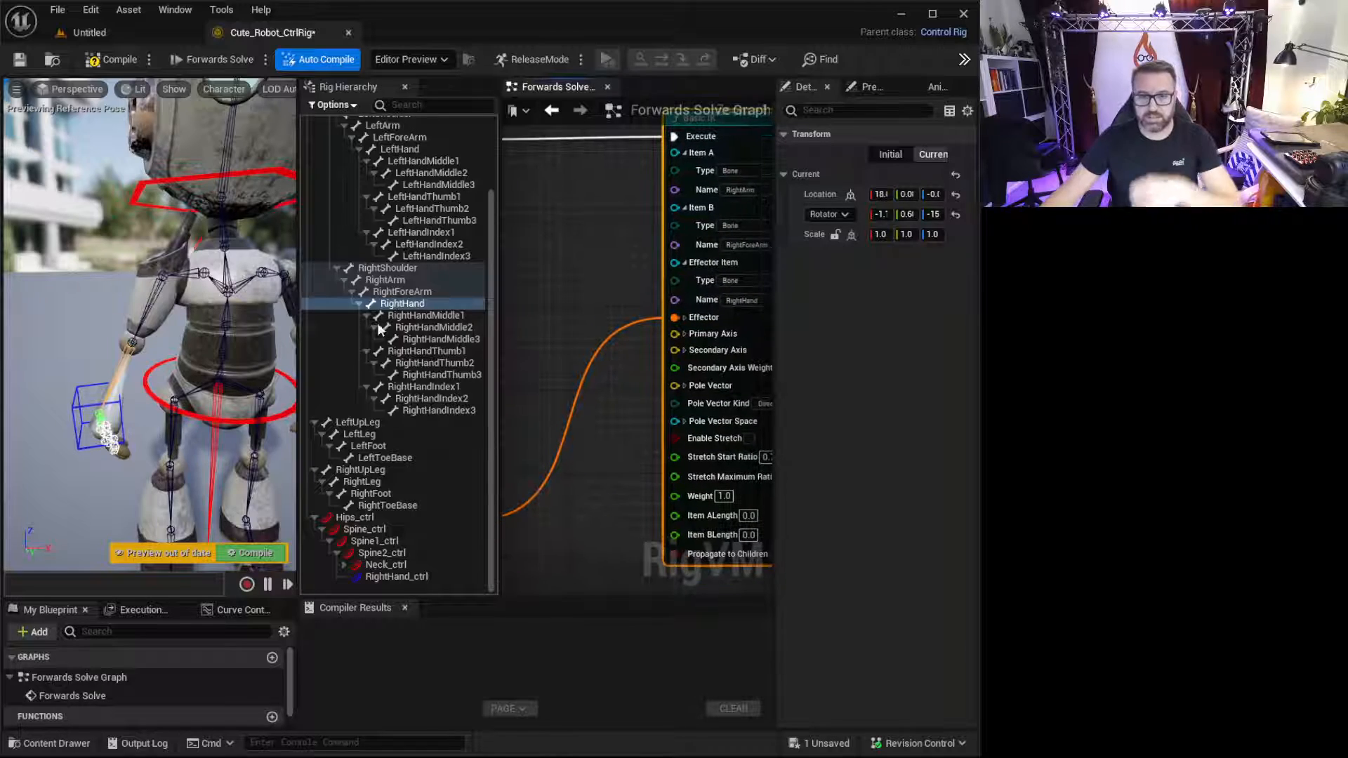
mouse_move(175, 337)
left_mouse_down("alt")
mouse_move(207, 354)
mouse_move(260, 340)
mouse_move(175, 347)
left_mouse_up("alt")
scroll(151, 337, "up", 4)
middle_click_drag(151, 337, 246, 330)
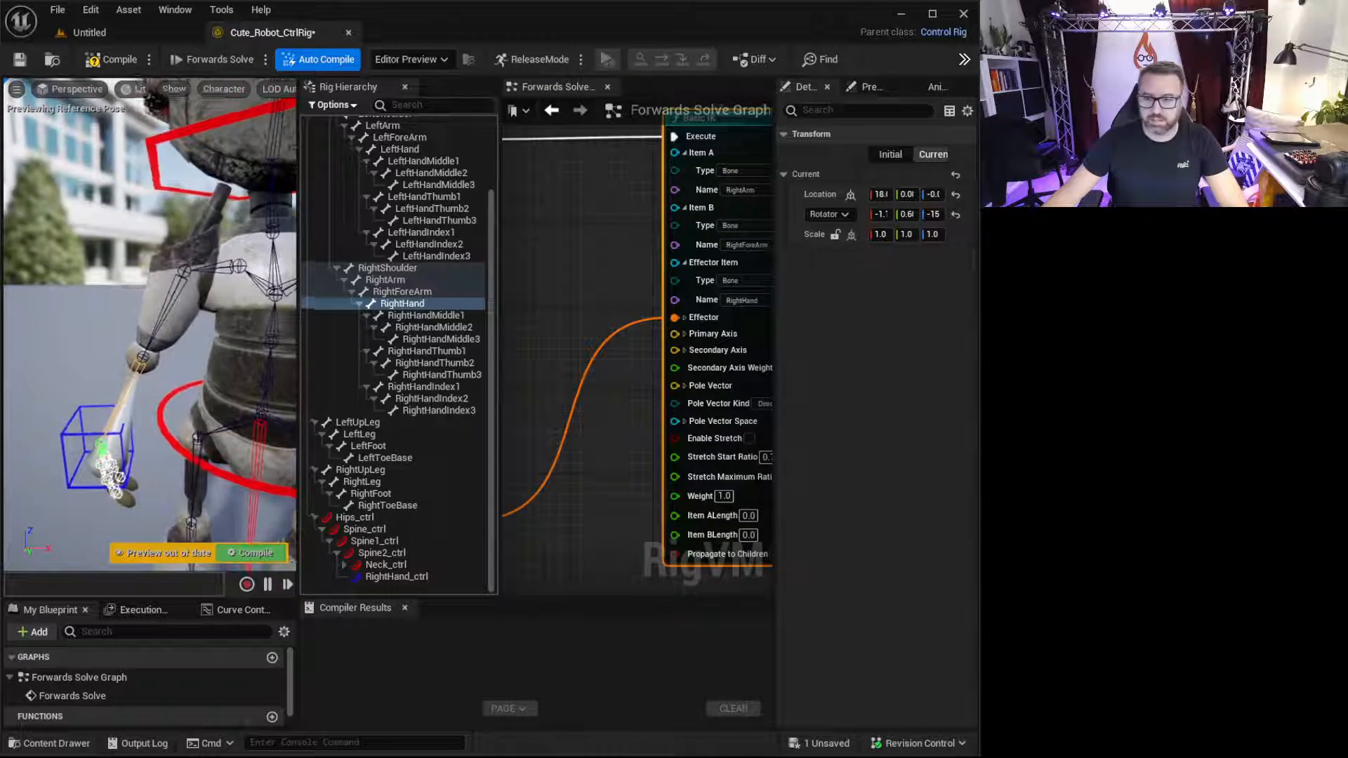
left_click_drag(175, 337, 189, 330, "alt")
scroll(175, 337, "down", 3)
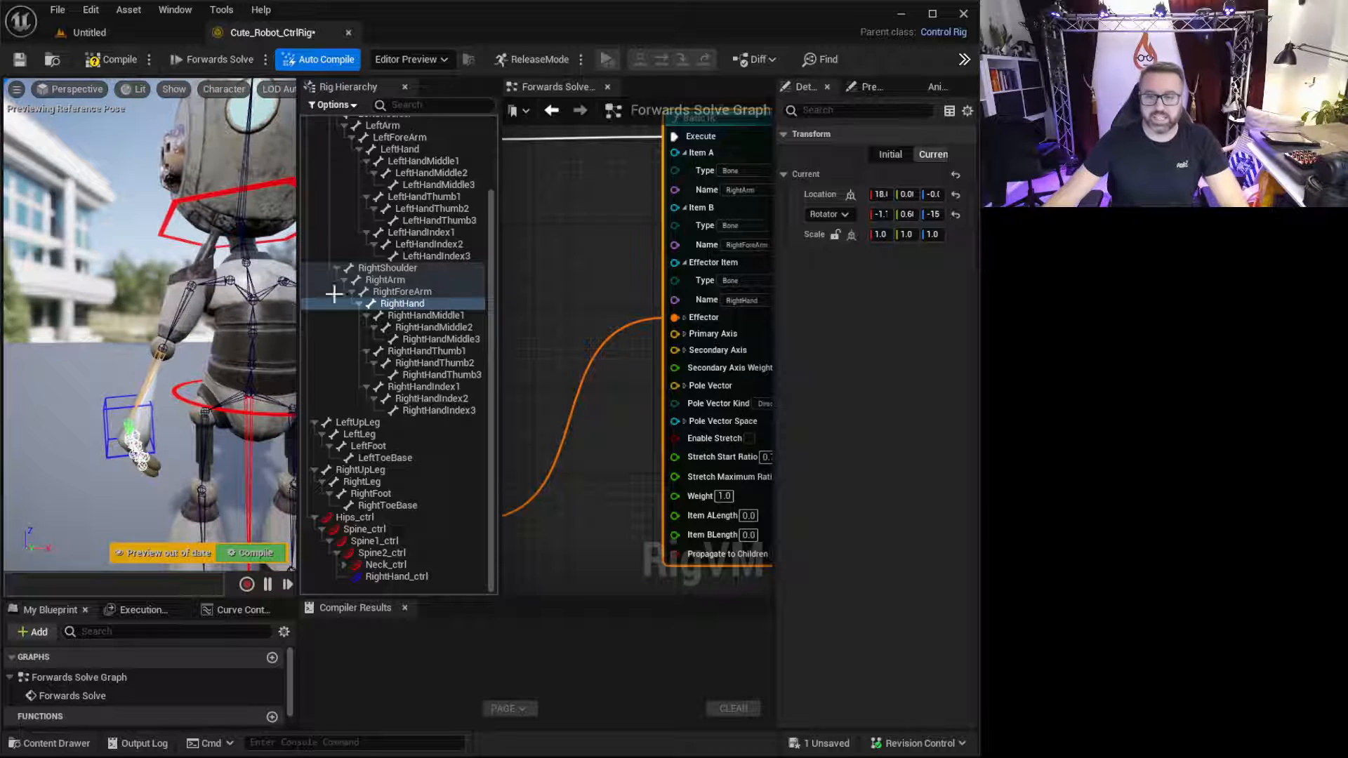
left_click(684, 335)
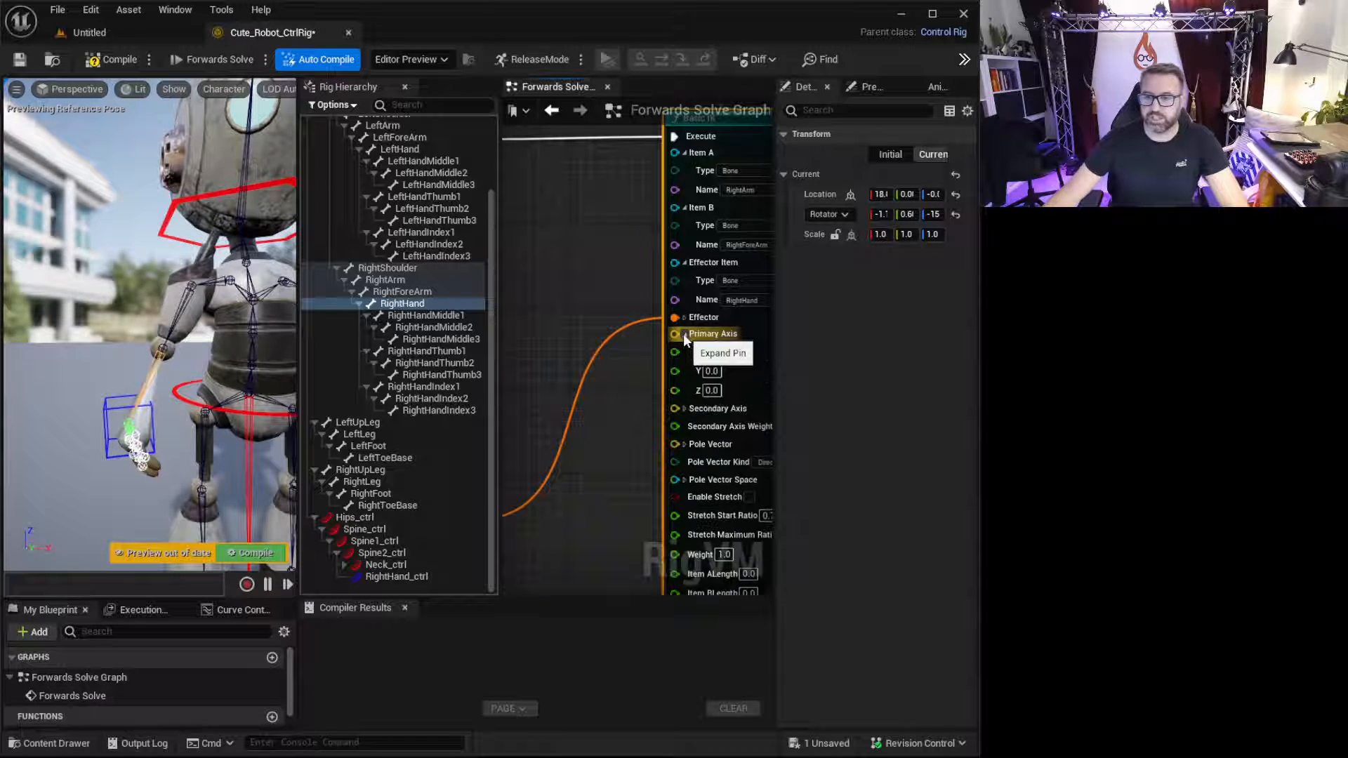
left_click(685, 408)
right_click_drag(596, 442, 520, 398)
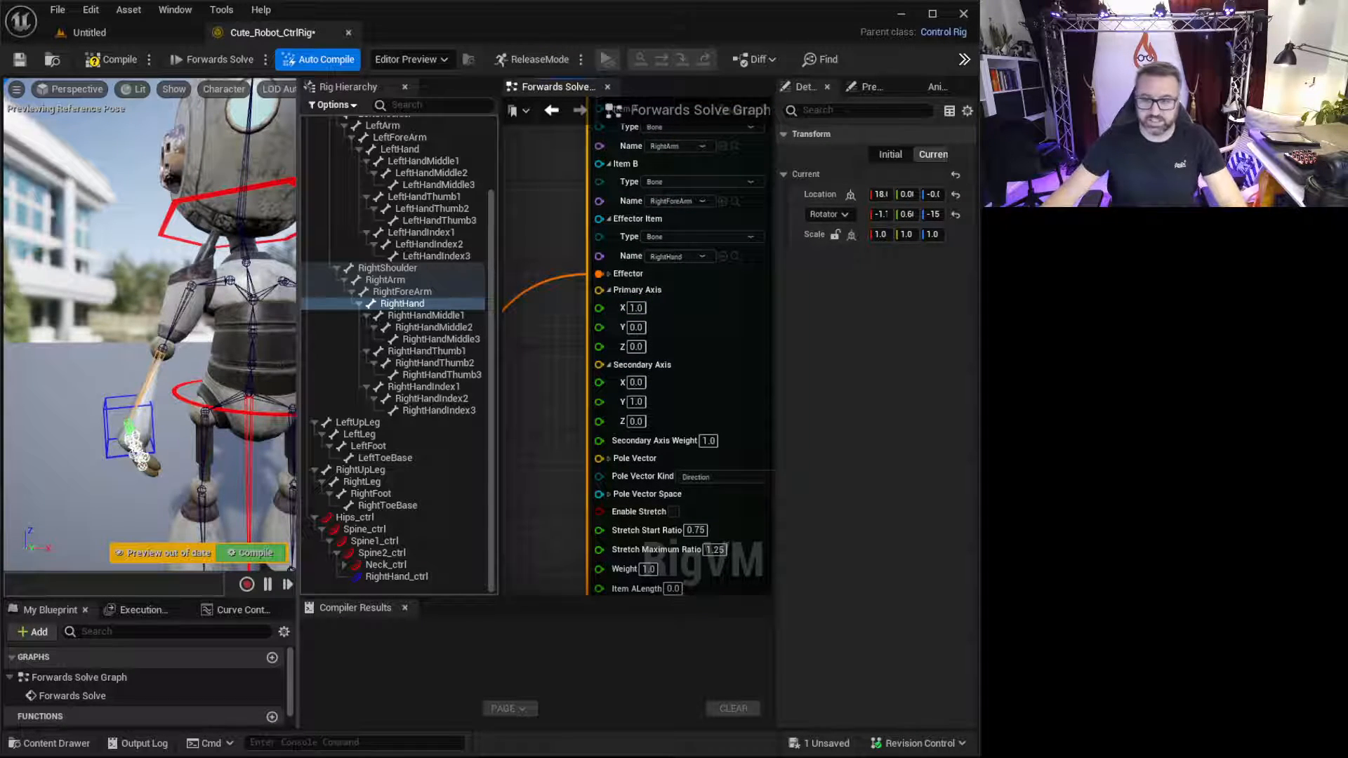
- Examine the orientation of the RightArm bone up close in the viewport
right_click_drag(222, 311, 274, 351)
key("w")
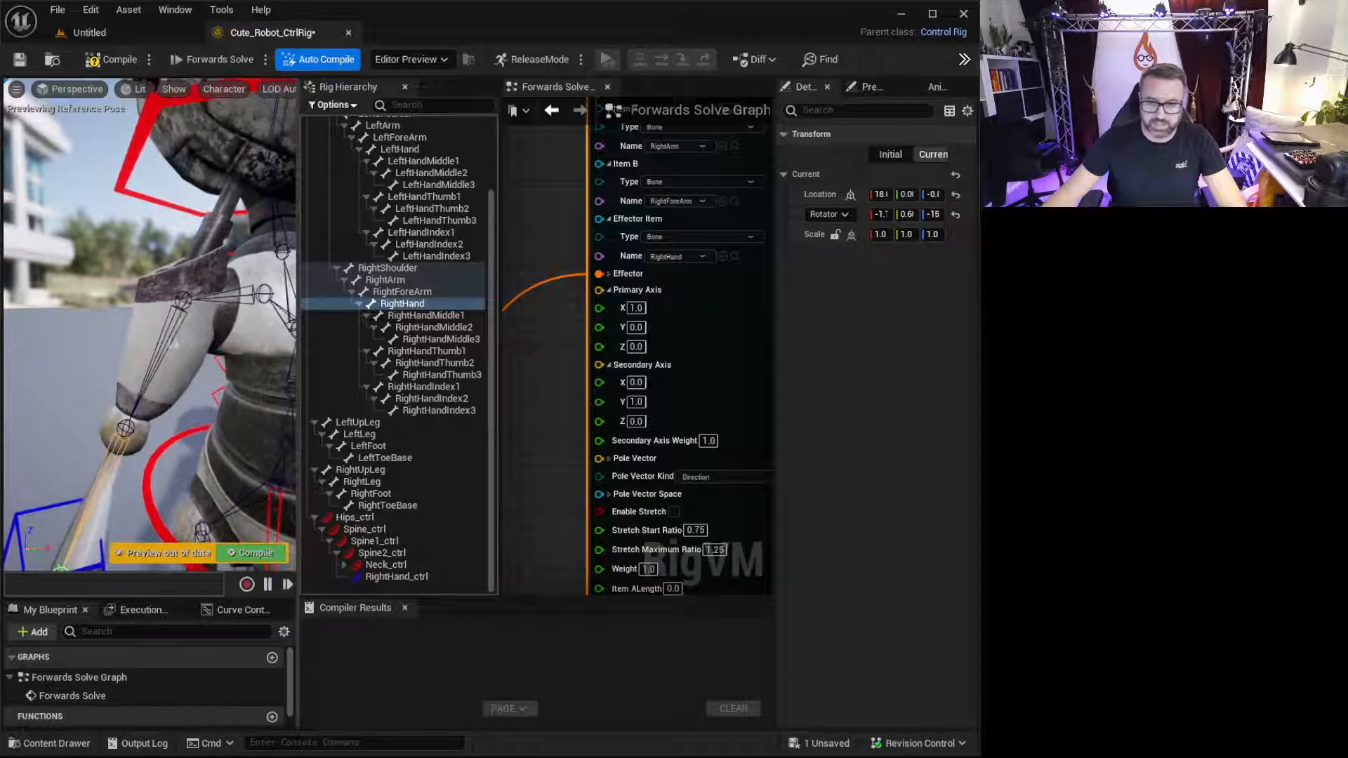
left_click(402, 292)
left_click(404, 281)
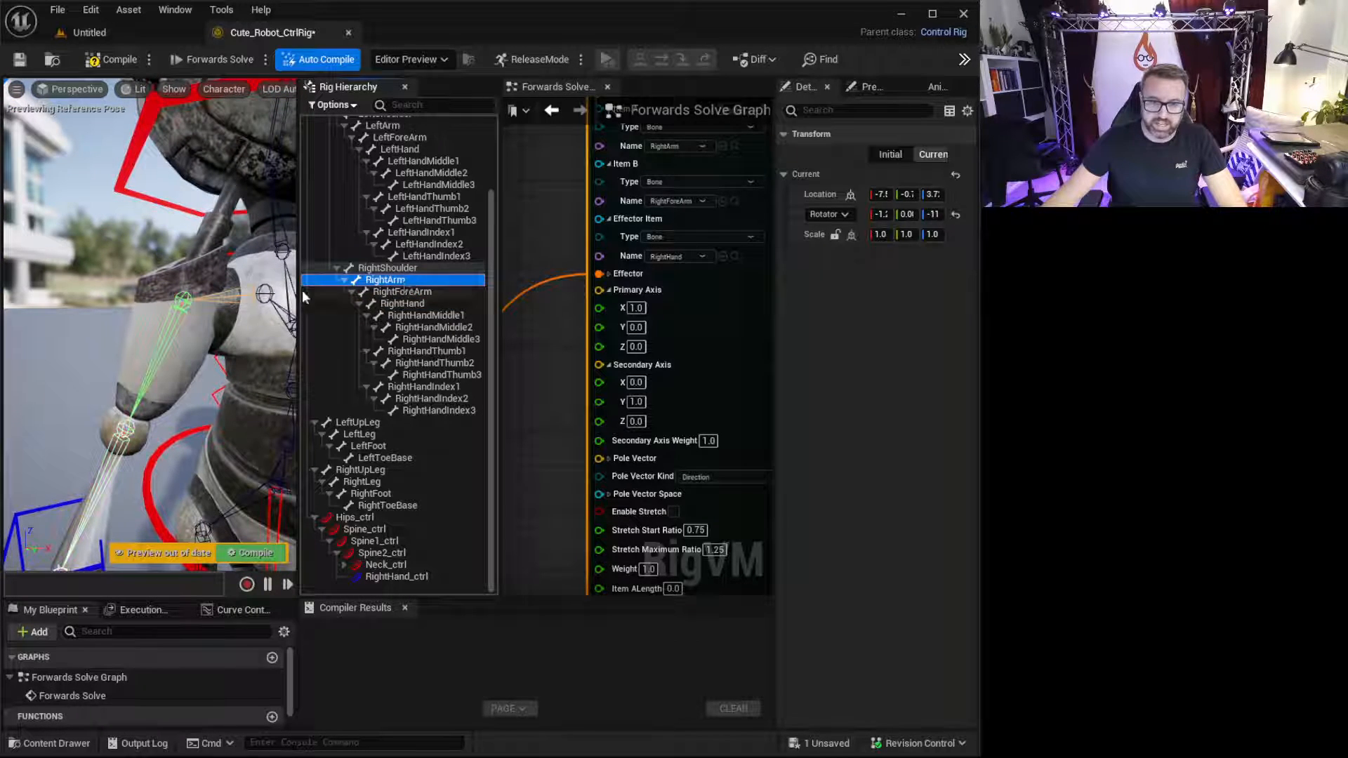
key("w")
mouse_move(218, 305)
right_mouse_down()
mouse_move(190, 316)
mouse_move(221, 312)
right_mouse_up()
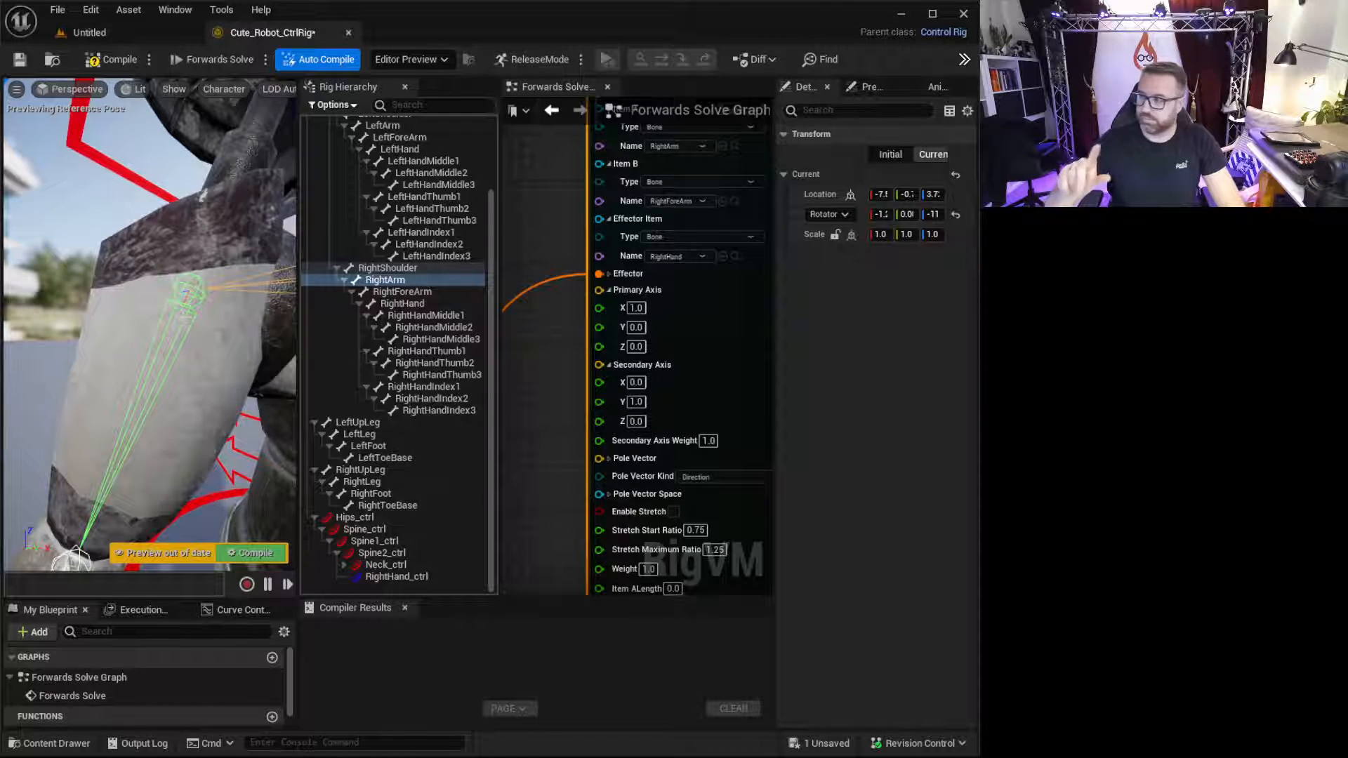
key("s")
right_click_drag(217, 316, 281, 337)
- Try the Basic IK node's Primary Axis with X at 0 and Y at 1, then set Y back to 0
left_click(636, 307)
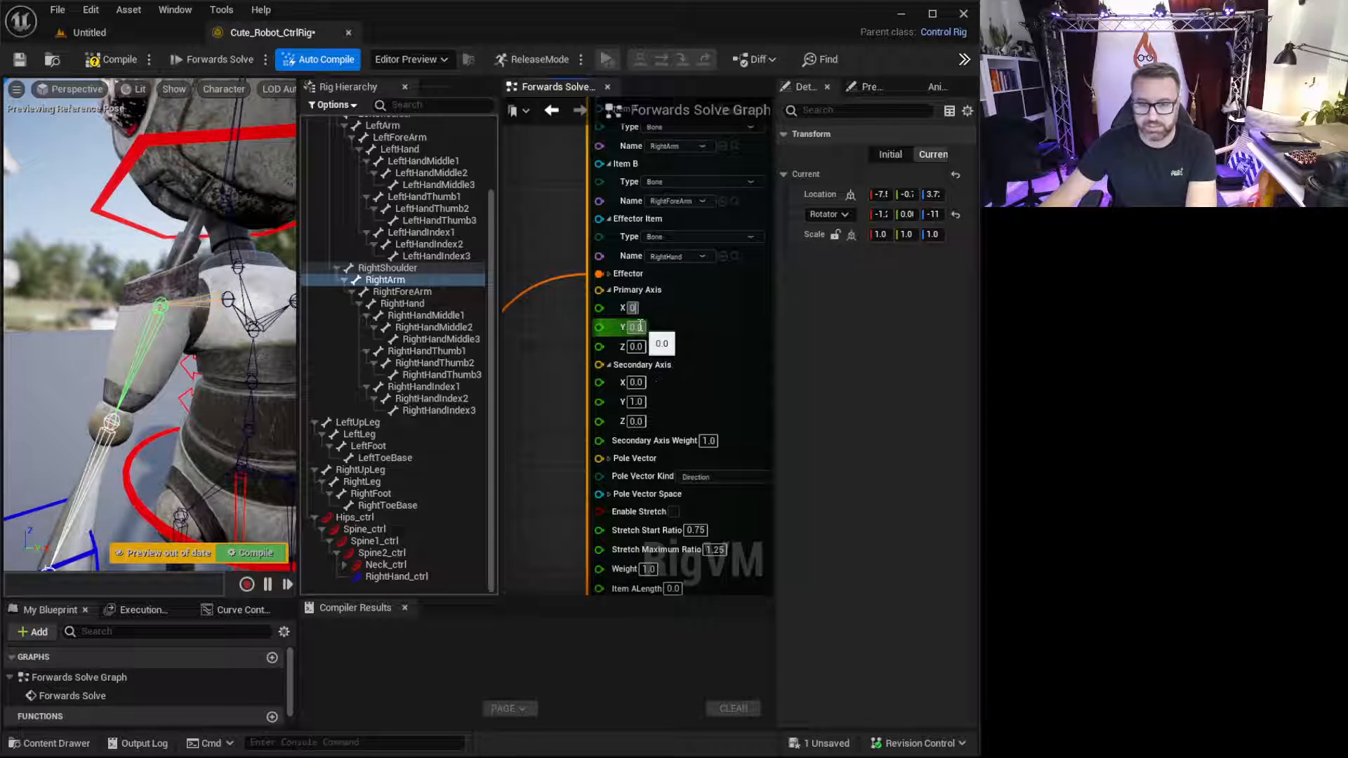
left_click(635, 327)
type("1")
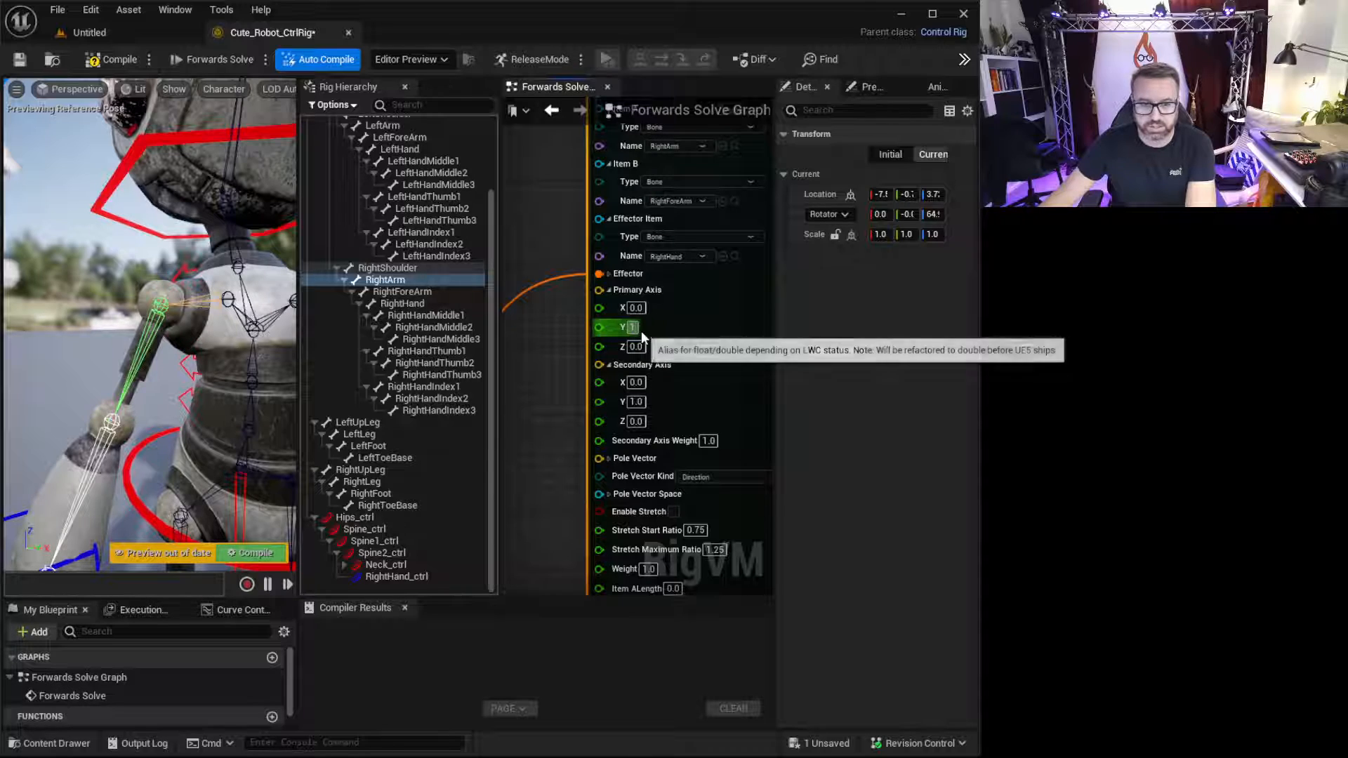
key("Return")
type("0")
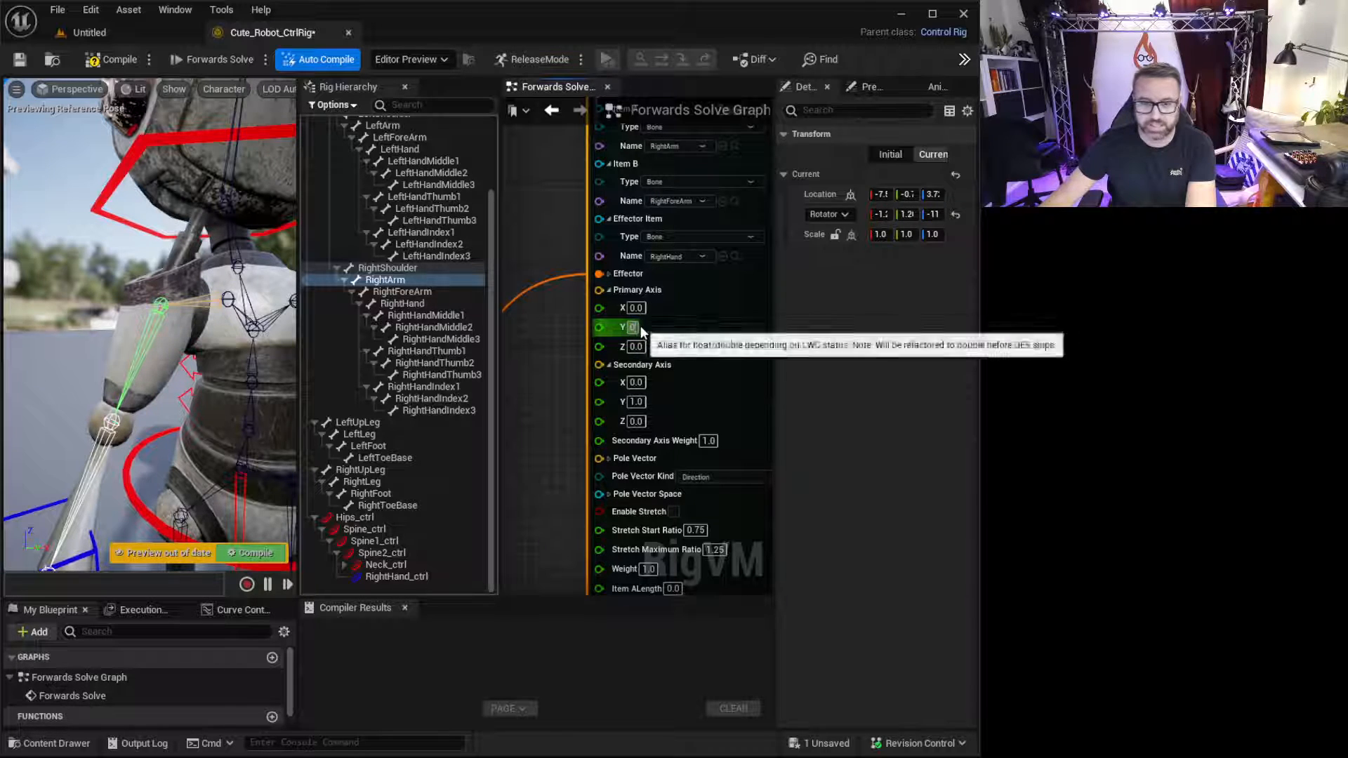
key("Return")
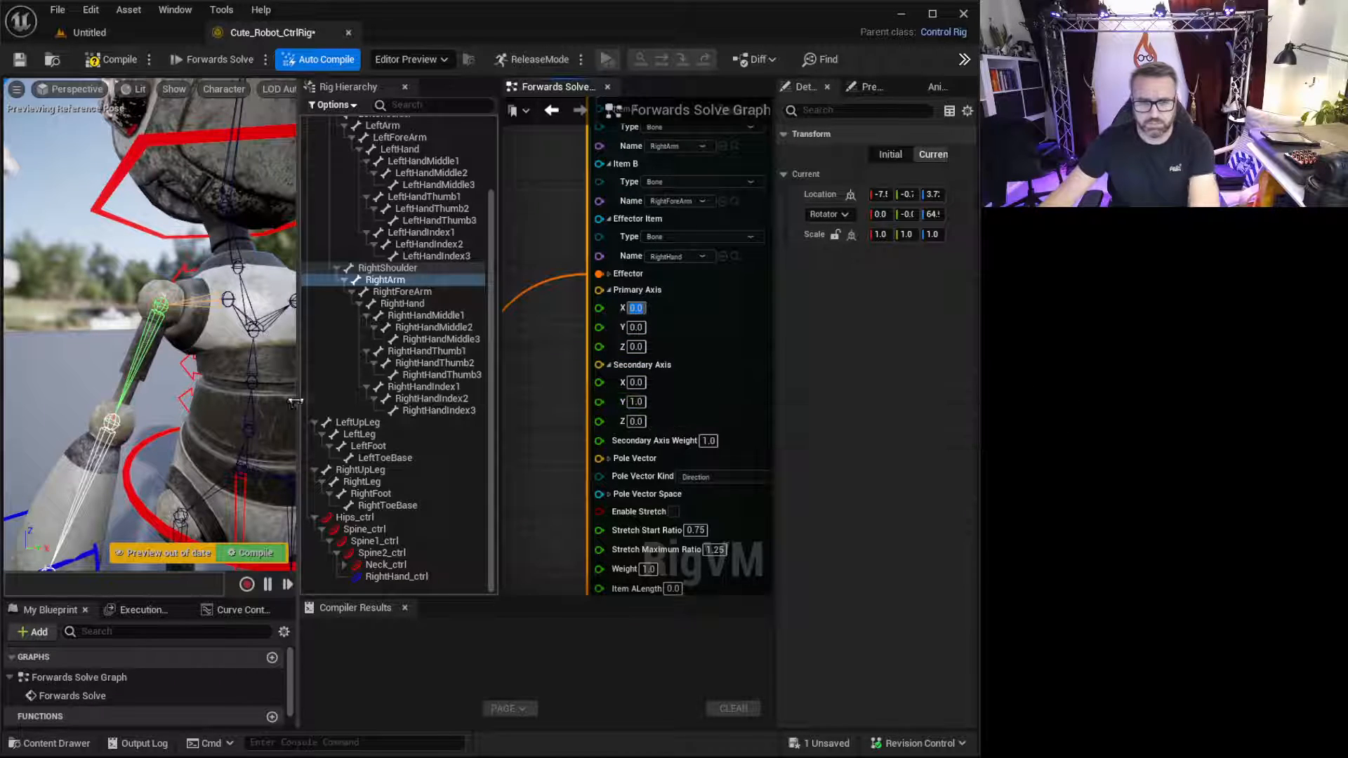
- Try a Secondary Axis Y value of -1 on the Basic IK node and view the whole arm
right_click_drag(211, 413, 144, 432)
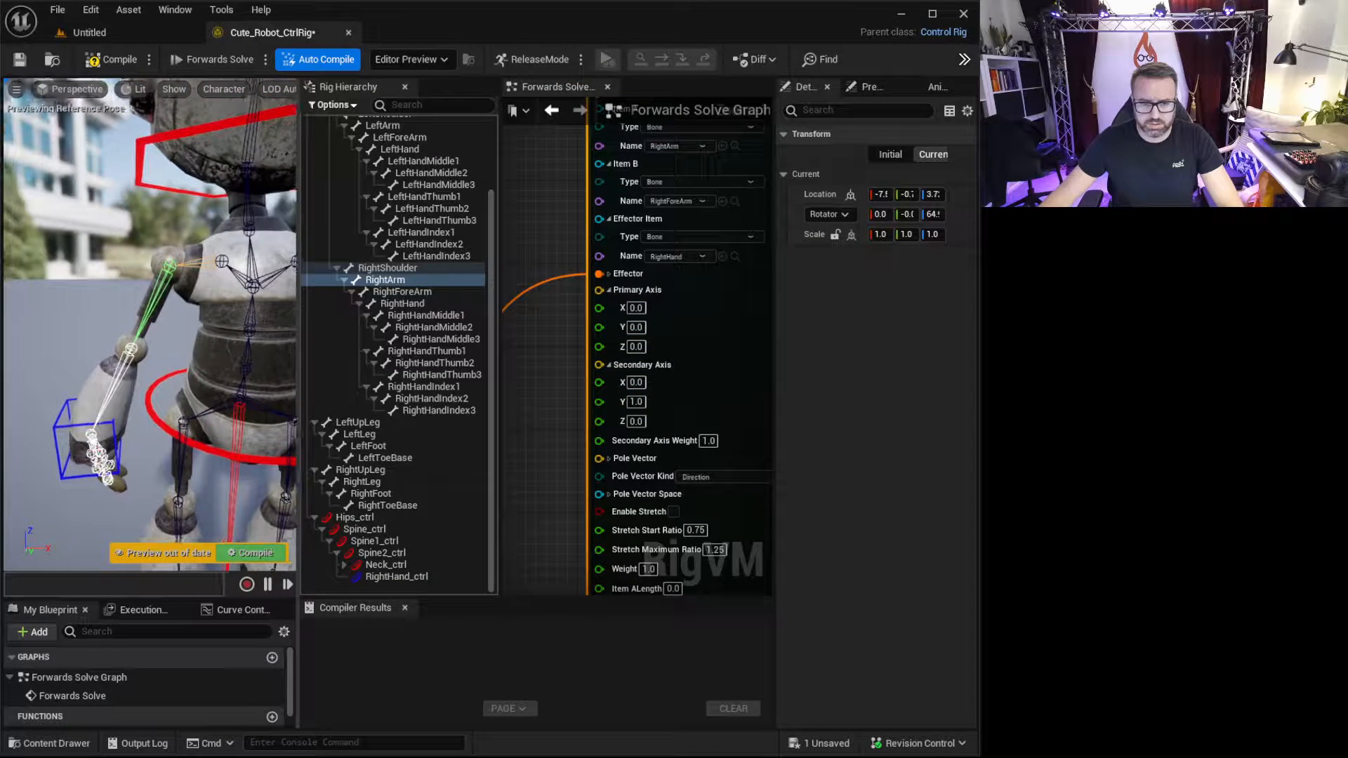
left_click(639, 401)
right_click_drag(176, 396, 81, 432)
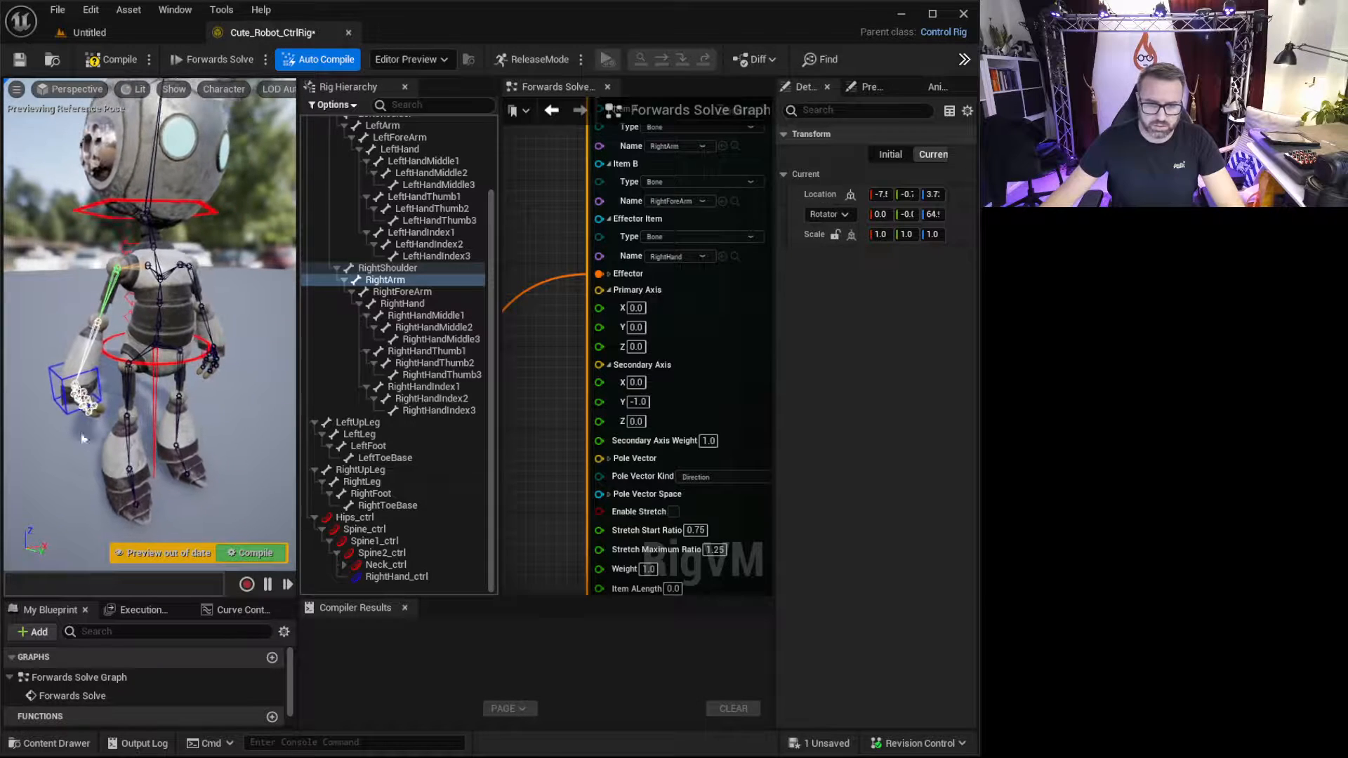
- Try moving the right hand control in the viewport to test the arm's response
left_click(65, 390)
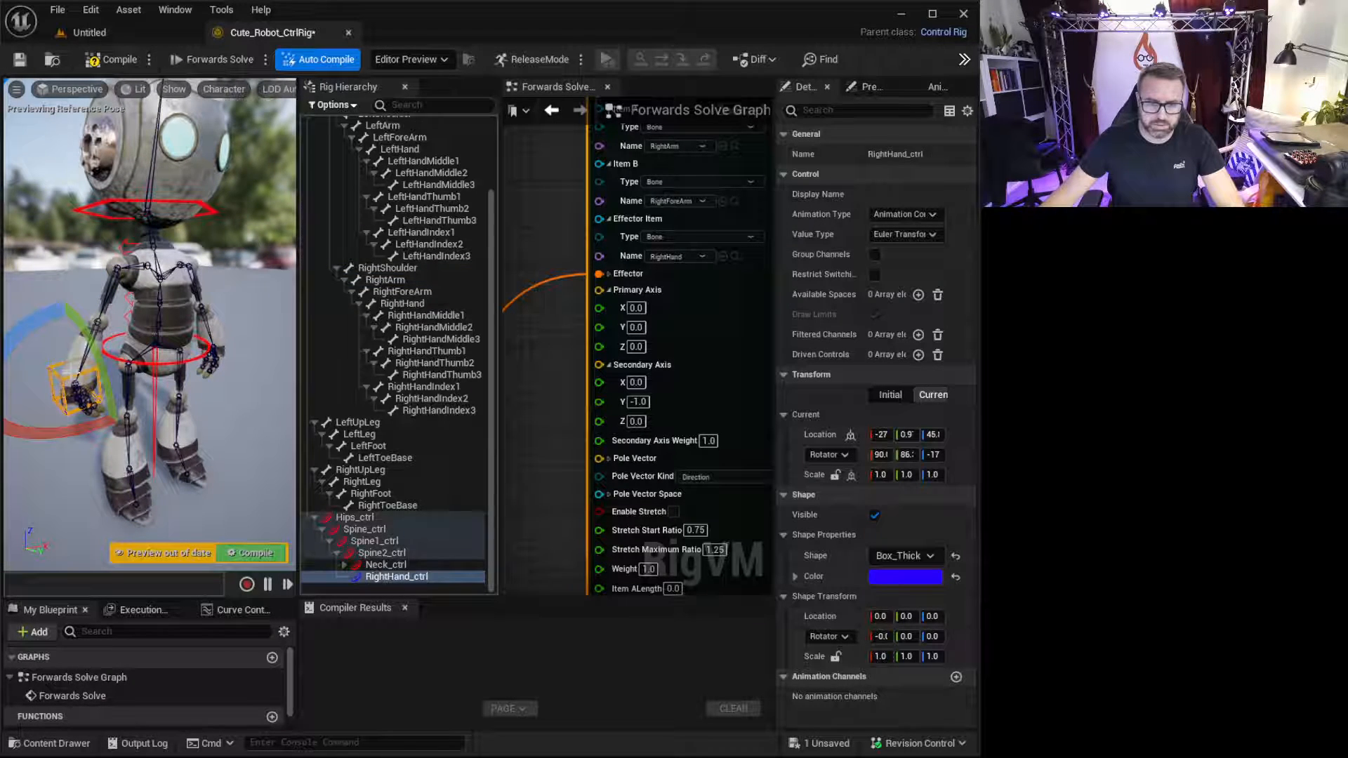
right_click_drag(67, 374, 42, 387)
key("w")
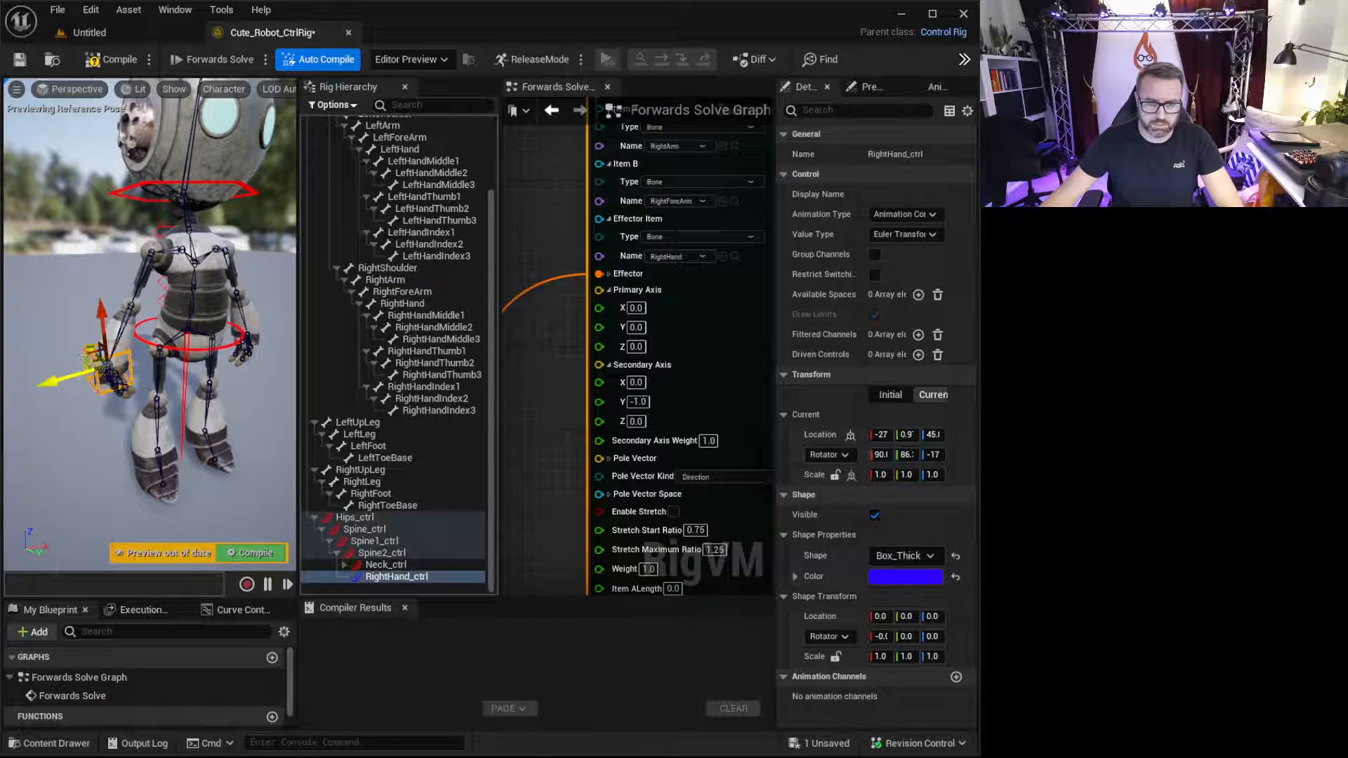
left_click_drag(90, 360, 130, 376)
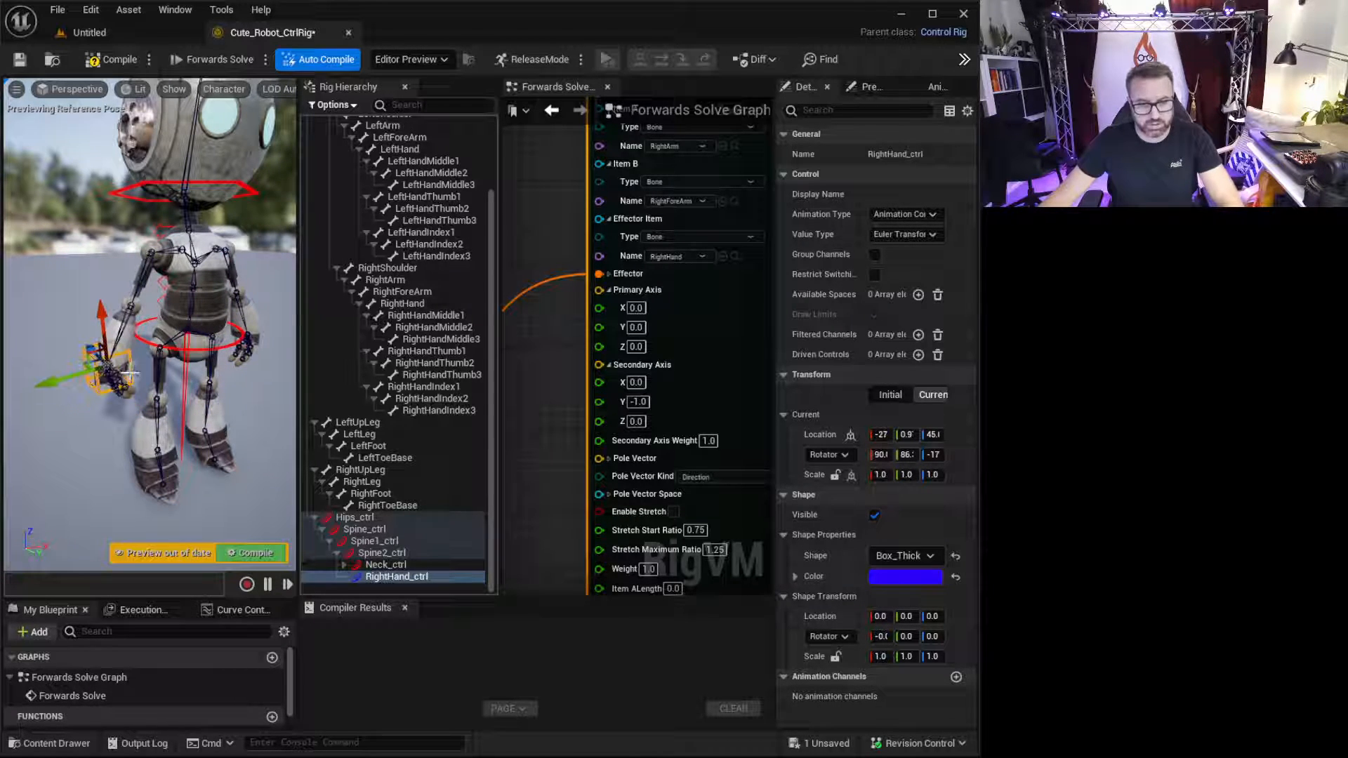
- Set the Basic IK node's Secondary Axis Y to 1 and Primary Axis X to 1
left_click(640, 401)
type("-")
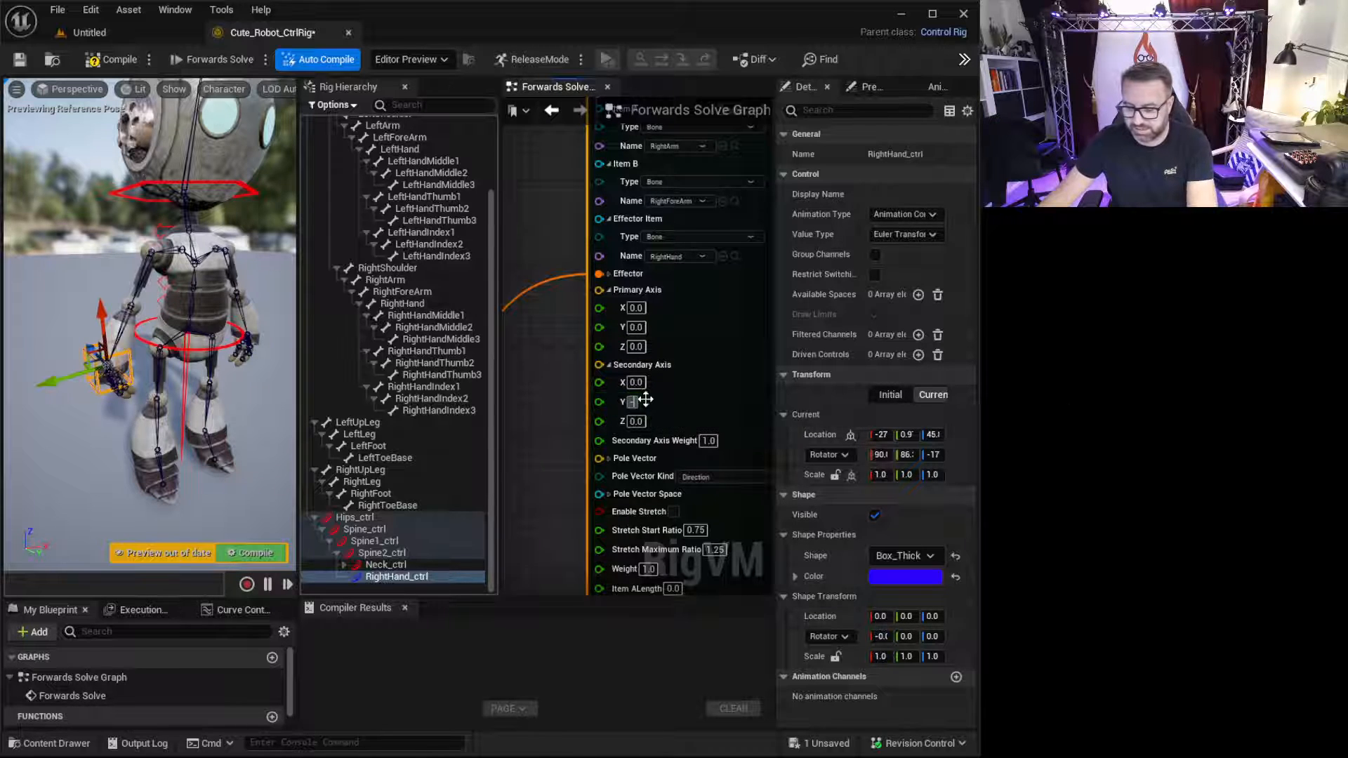
key("BackSpace")
type("1")
key("Return")
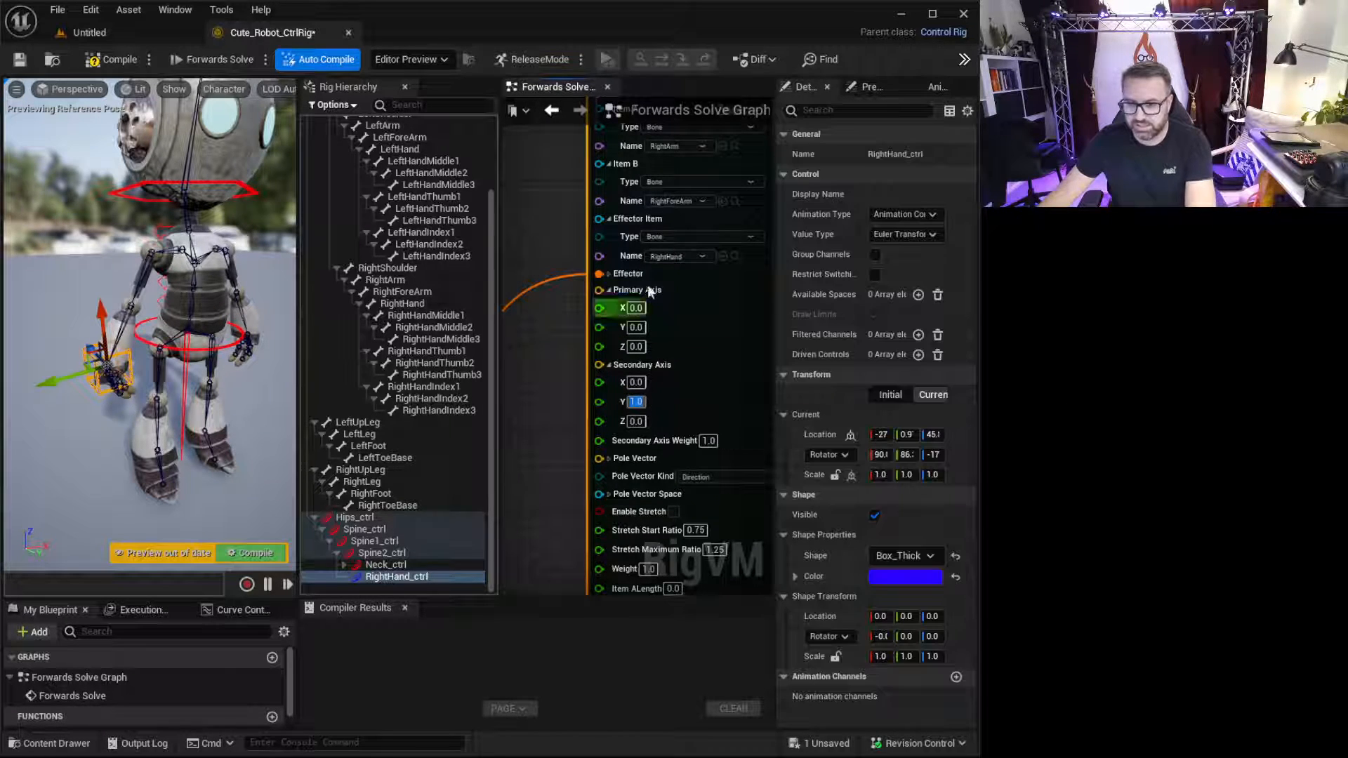
type("1")
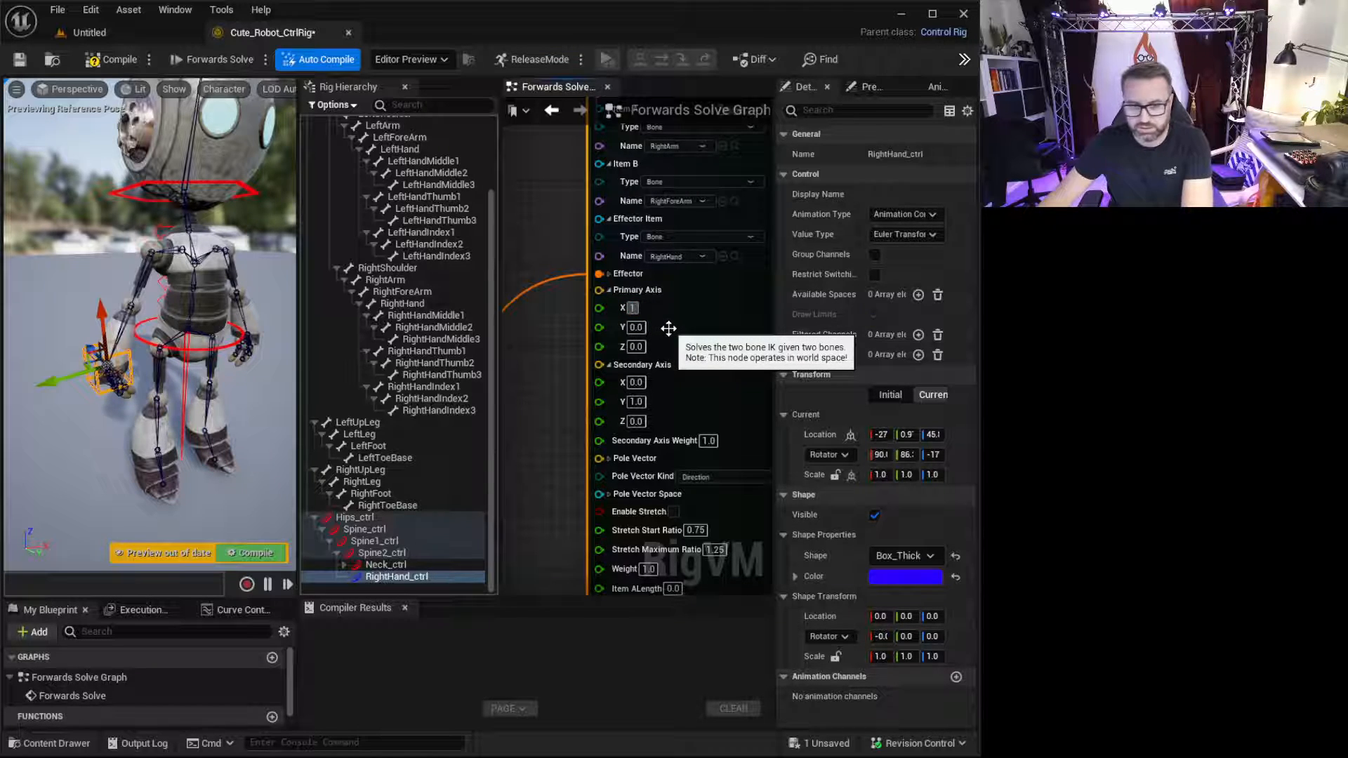
key("Return")
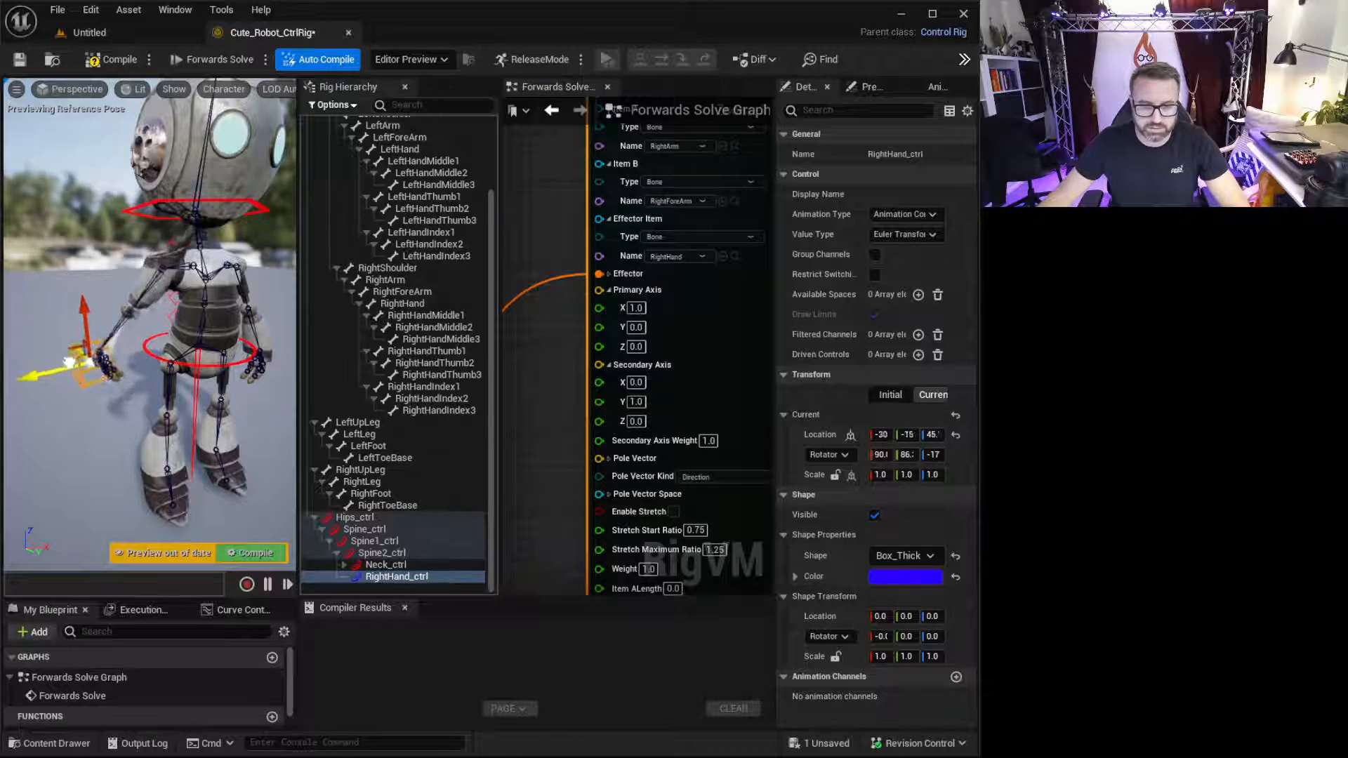
- Move the right hand control outward and back near the hand to test the arm's IK bend
left_click_drag(68, 360, 64, 361)
left_click_drag(92, 417, 94, 371)
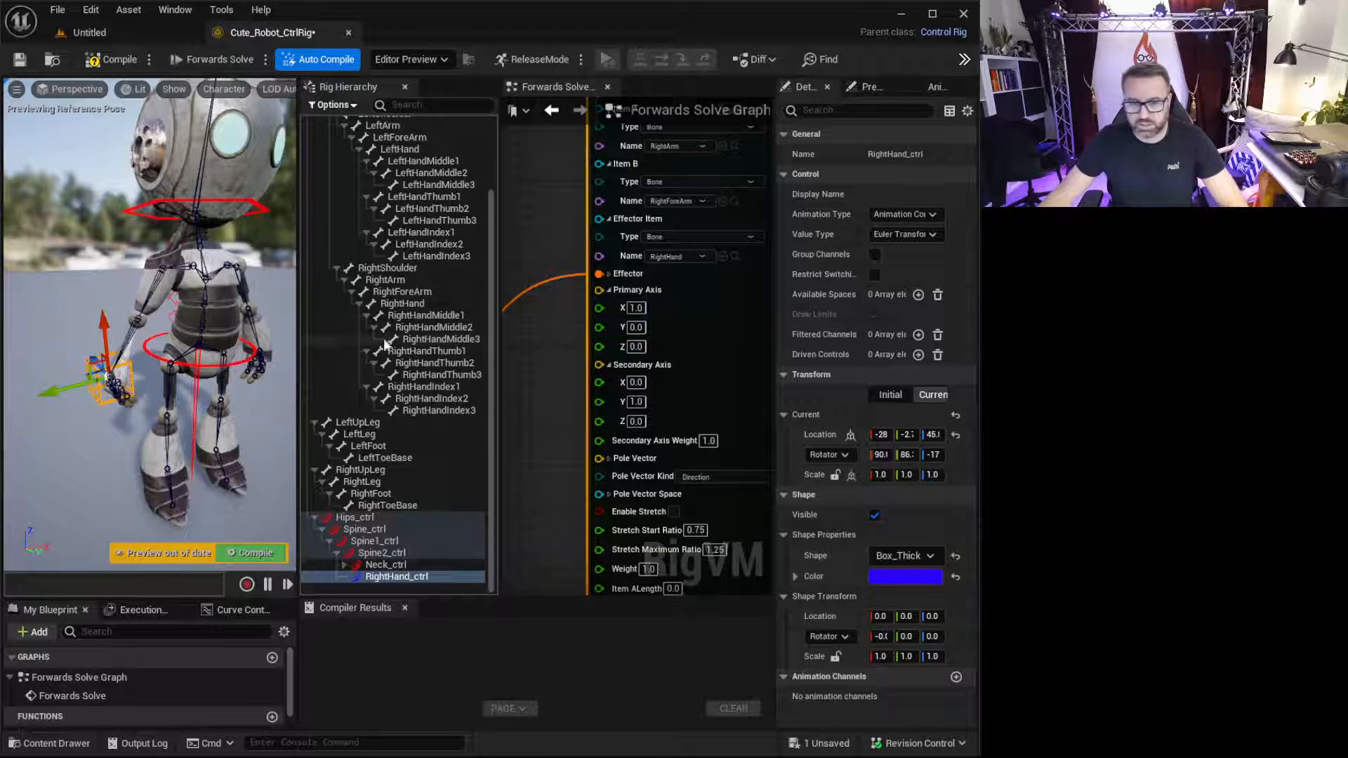
right_click_drag(204, 334, 201, 299)
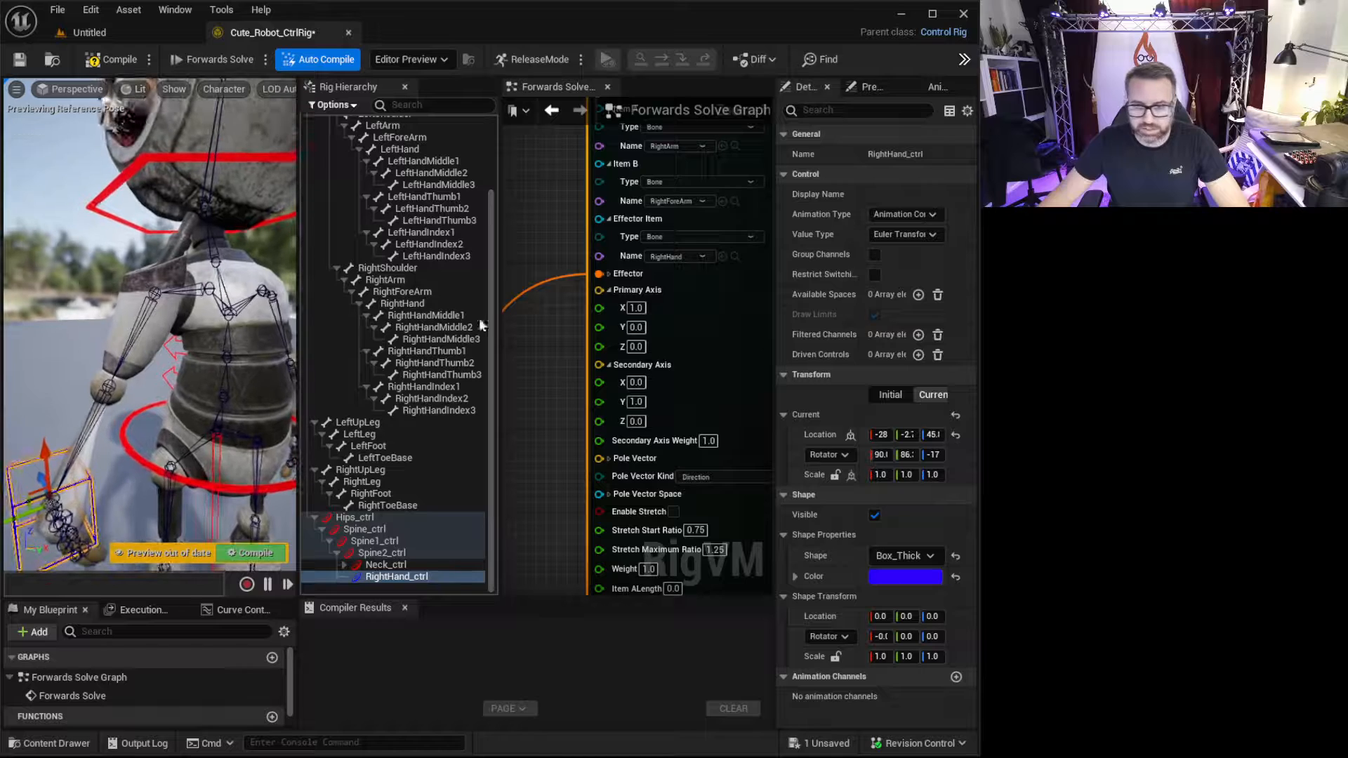
- Set the Basic IK node's Primary Axis X to -1 and move the right hand control to test the arm's bend
type("-1")
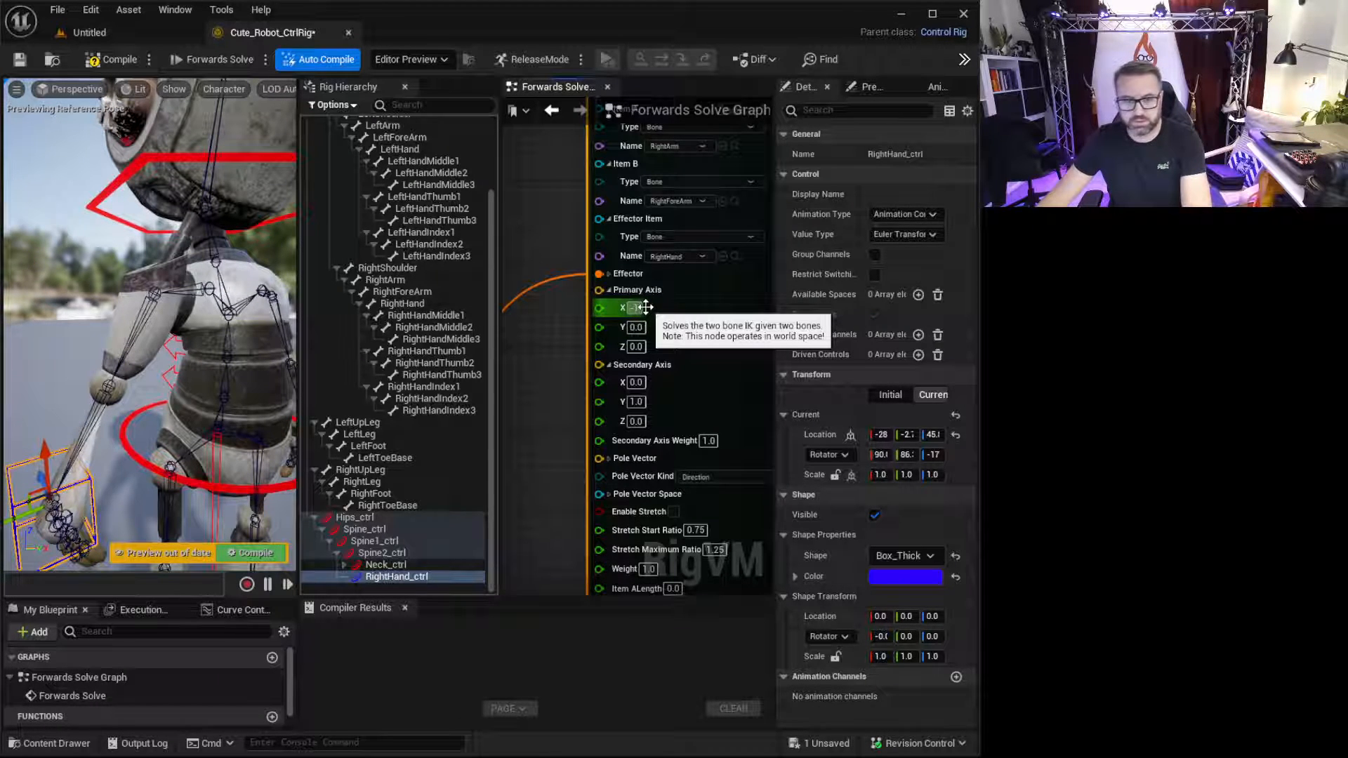
key("Return")
right_click_drag(204, 330, 169, 309)
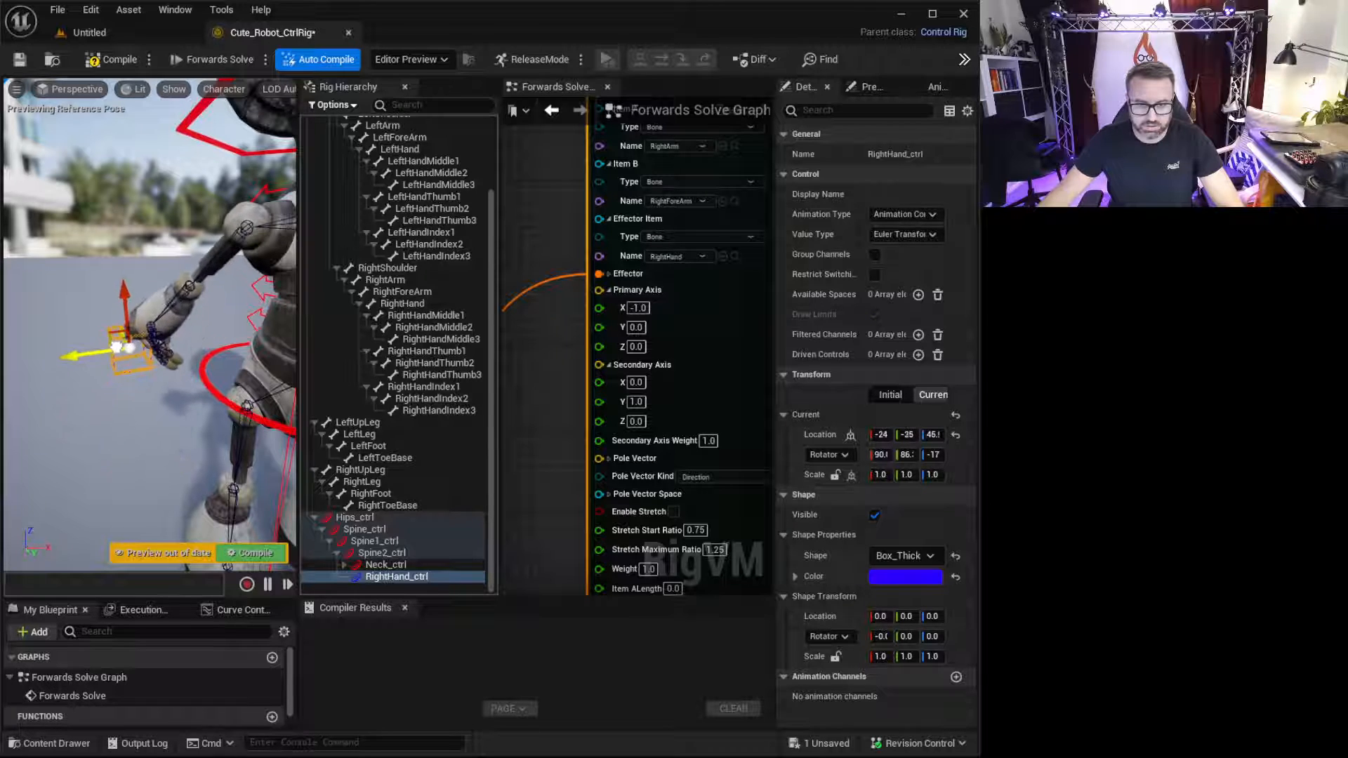
left_click_drag(118, 346, 132, 411)
left_click_drag(132, 411, 266, 394, "alt")
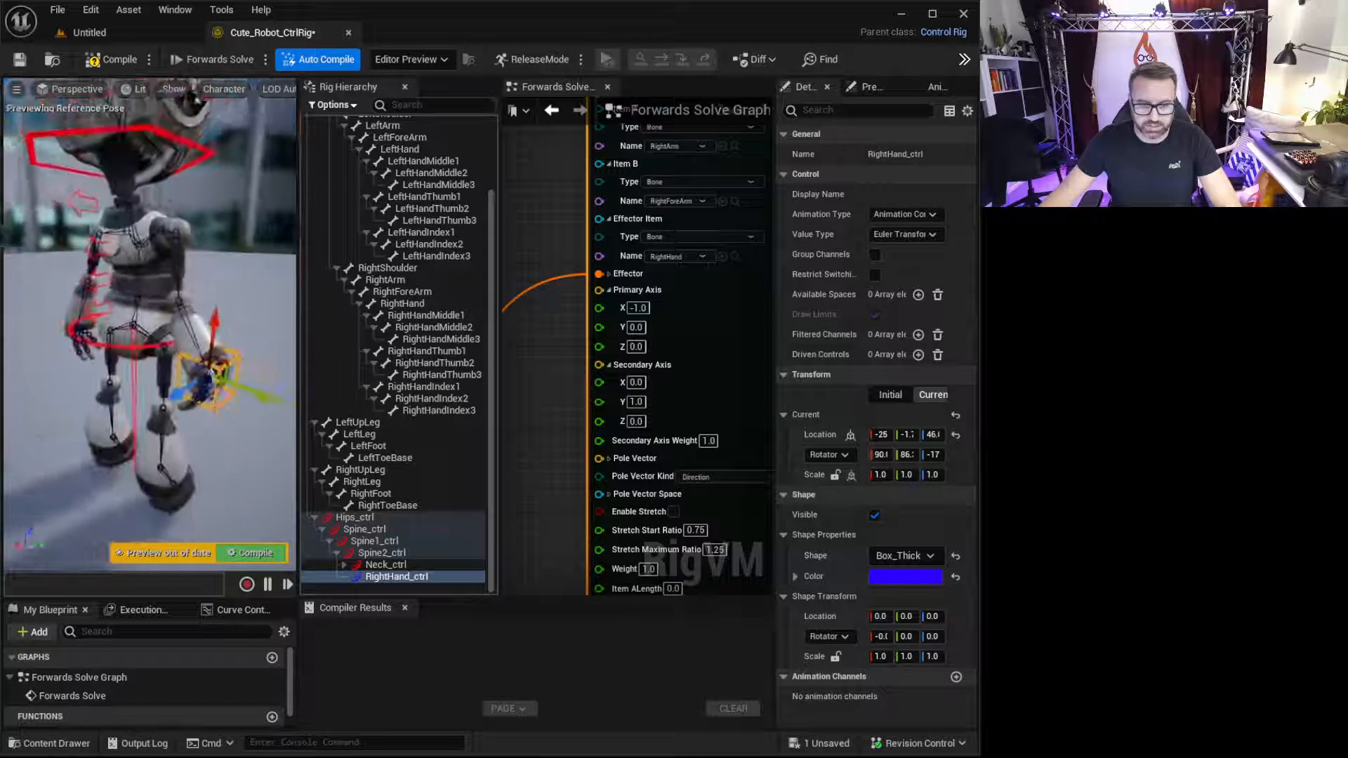
- Try rotating the right hand control to test the hand's response, and revert the rotation
right_click_drag(86, 364, 116, 357)
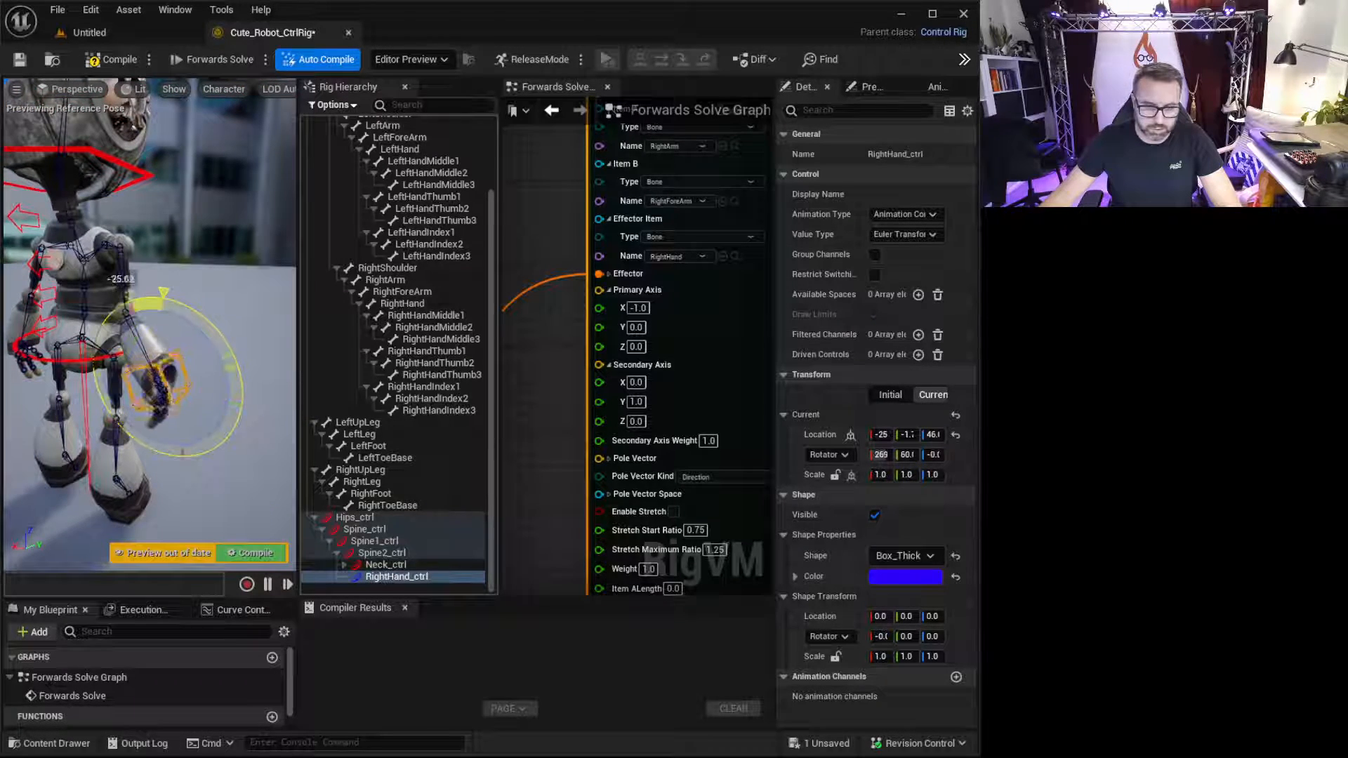
left_click_drag(230, 354, 219, 339)
key("ctrl+g")
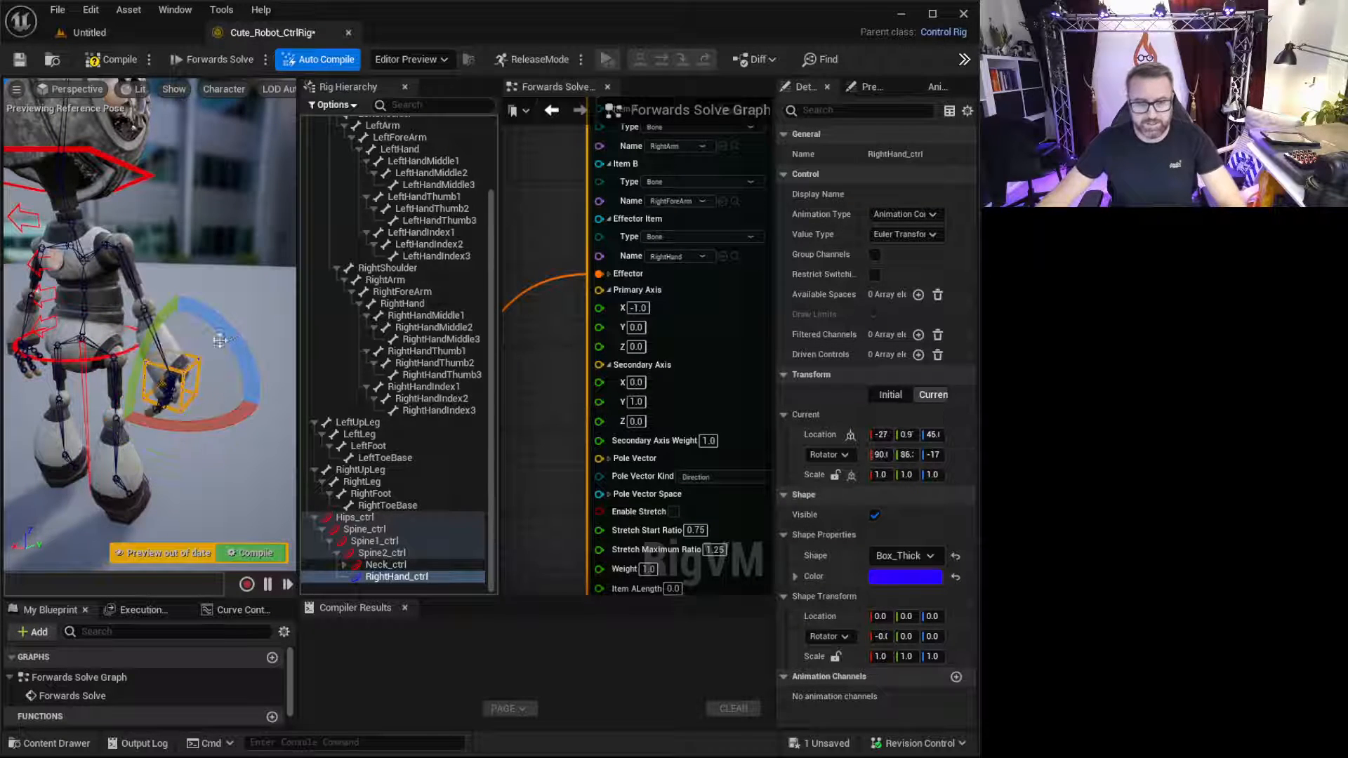
- Try moving the right hand control up, down and away from the body to test the arm's IK, and undo the move
key("w")
left_click_drag(175, 387, 137, 257)
left_click_drag(145, 304, 200, 373)
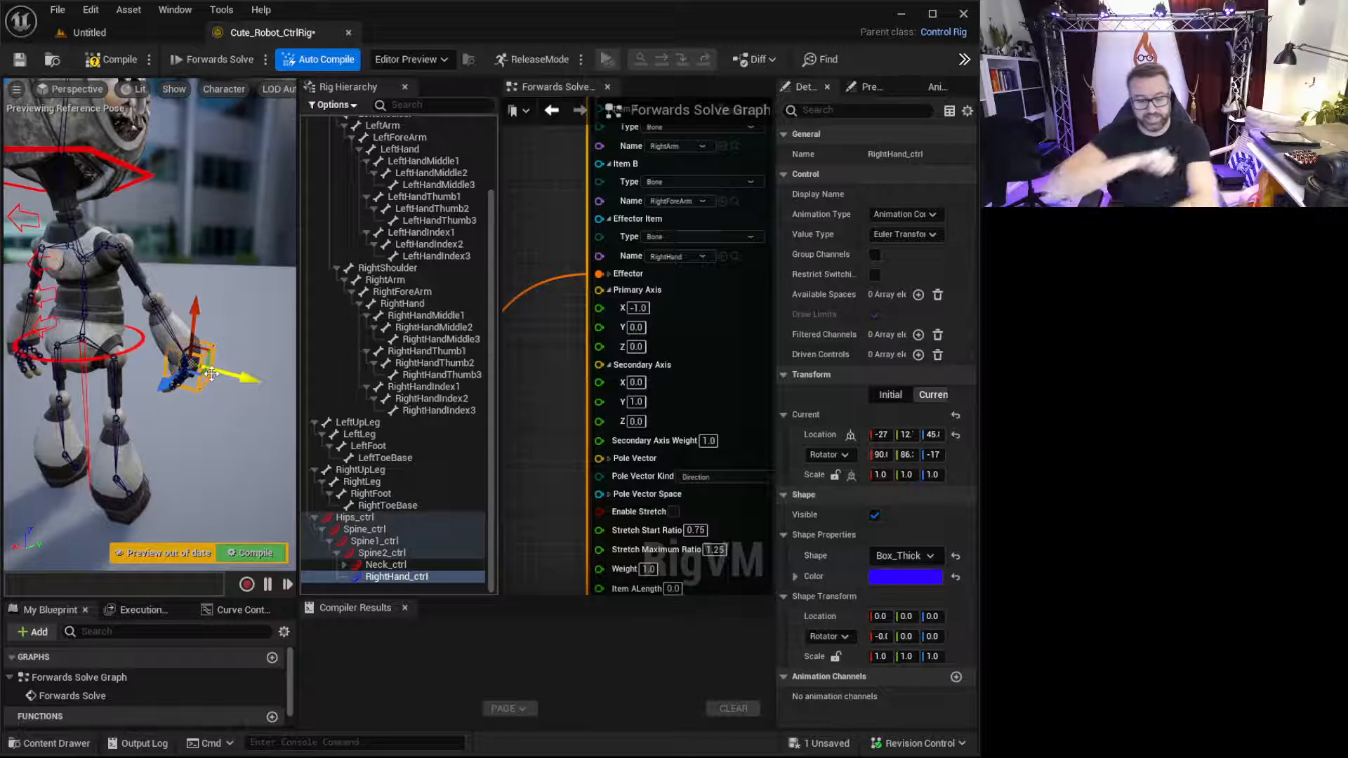
left_click_drag(194, 421, 60, 415, "alt")
right_click_drag(195, 421, 137, 416)
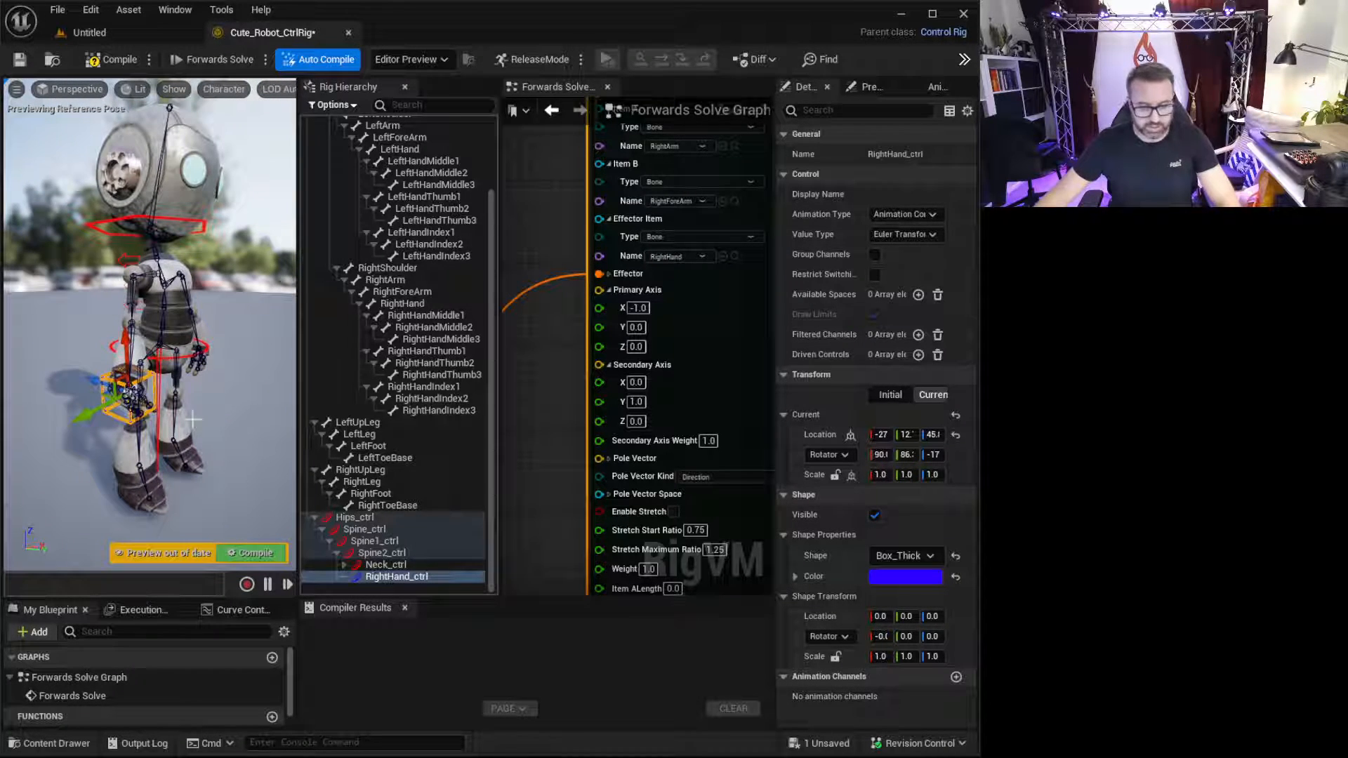
key("ctrl+z")
left_click_drag(195, 421, 134, 423, "alt")
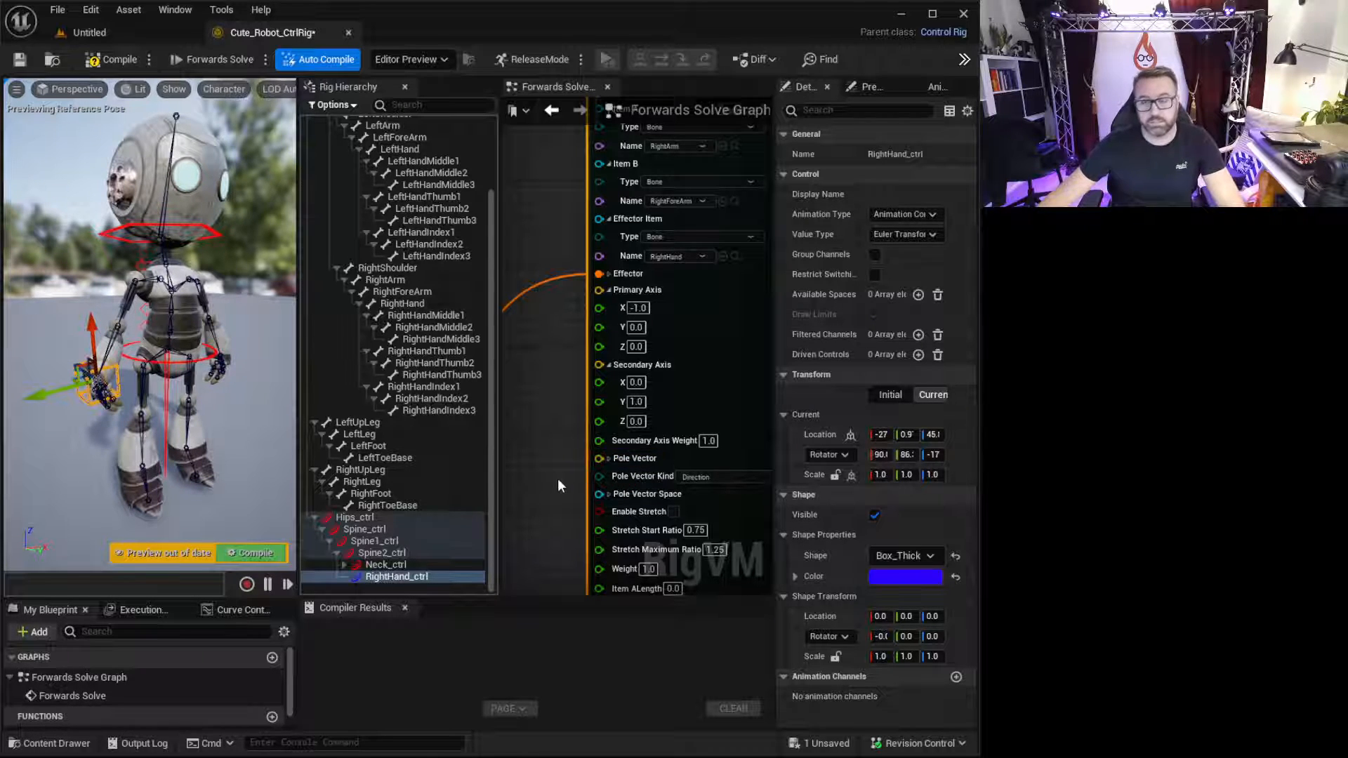
- Examine the Pole Vector values on the Basic IK node
right_click_drag(557, 478, 636, 381)
left_click(716, 351)
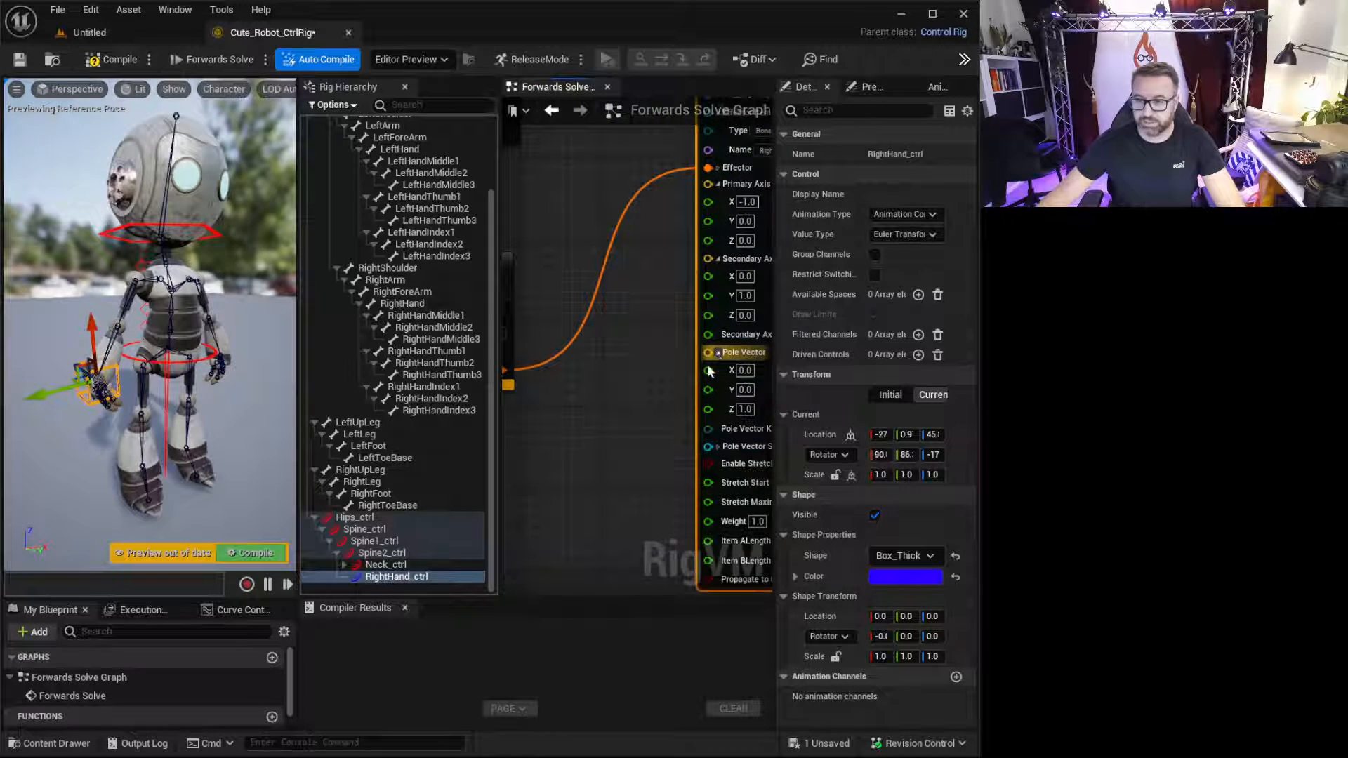
right_click_drag(716, 351, 685, 343)
left_click(675, 341)
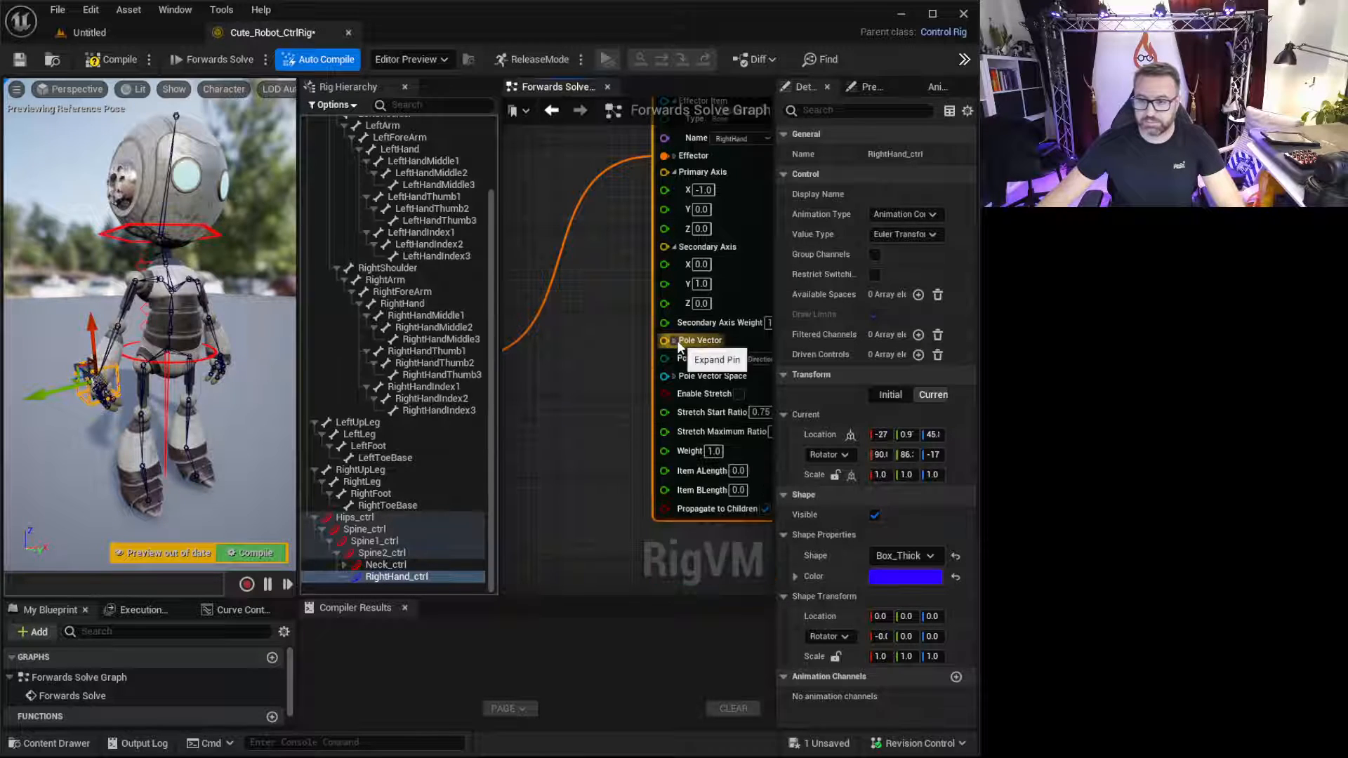
right_click_drag(604, 405, 665, 370)
scroll(666, 370, "down", 1)
right_click_drag(545, 381, 586, 378)
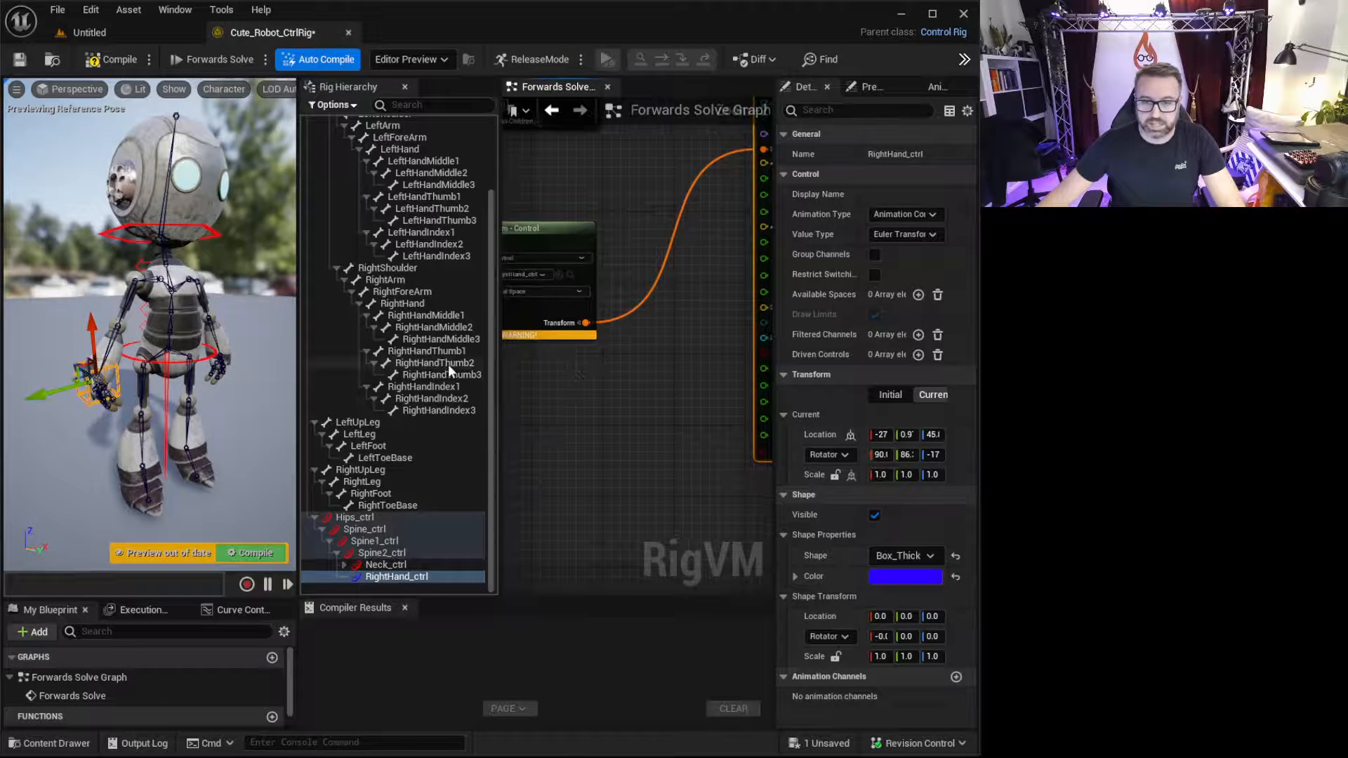
- Add a control for the RightForeArm bone at the robot's right elbow
scroll(390, 276, "up", 4)
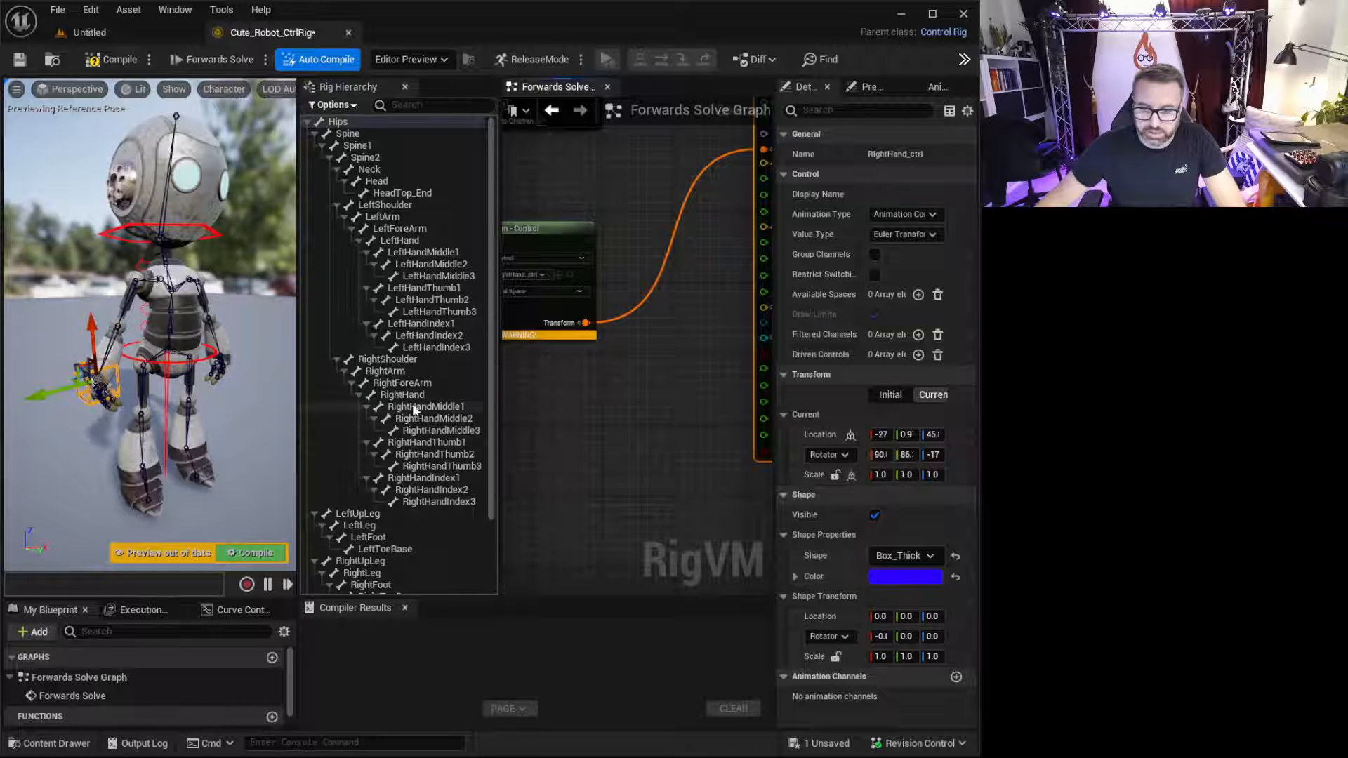
left_click(424, 385)
left_click_drag(140, 389, 195, 400, "alt")
scroll(172, 393, "up", 4)
left_click(385, 371)
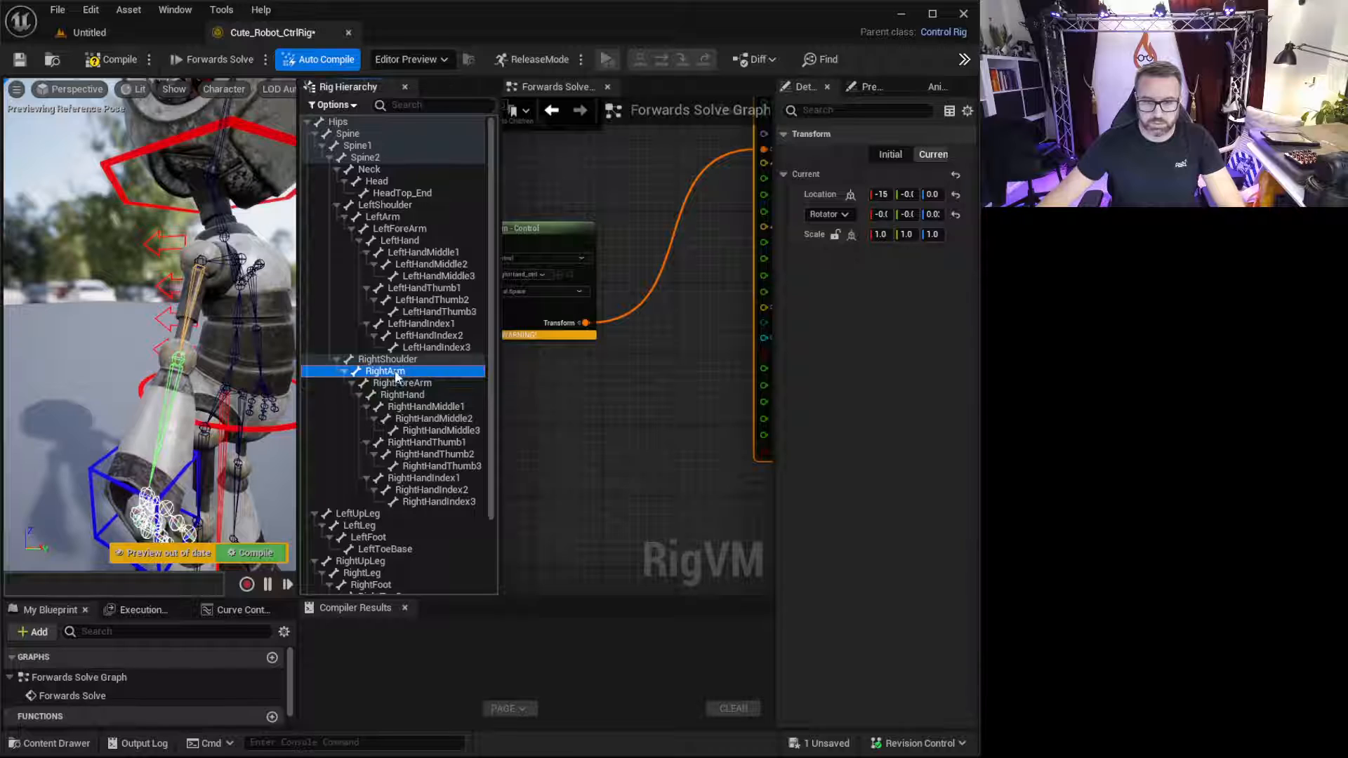
left_click(403, 383)
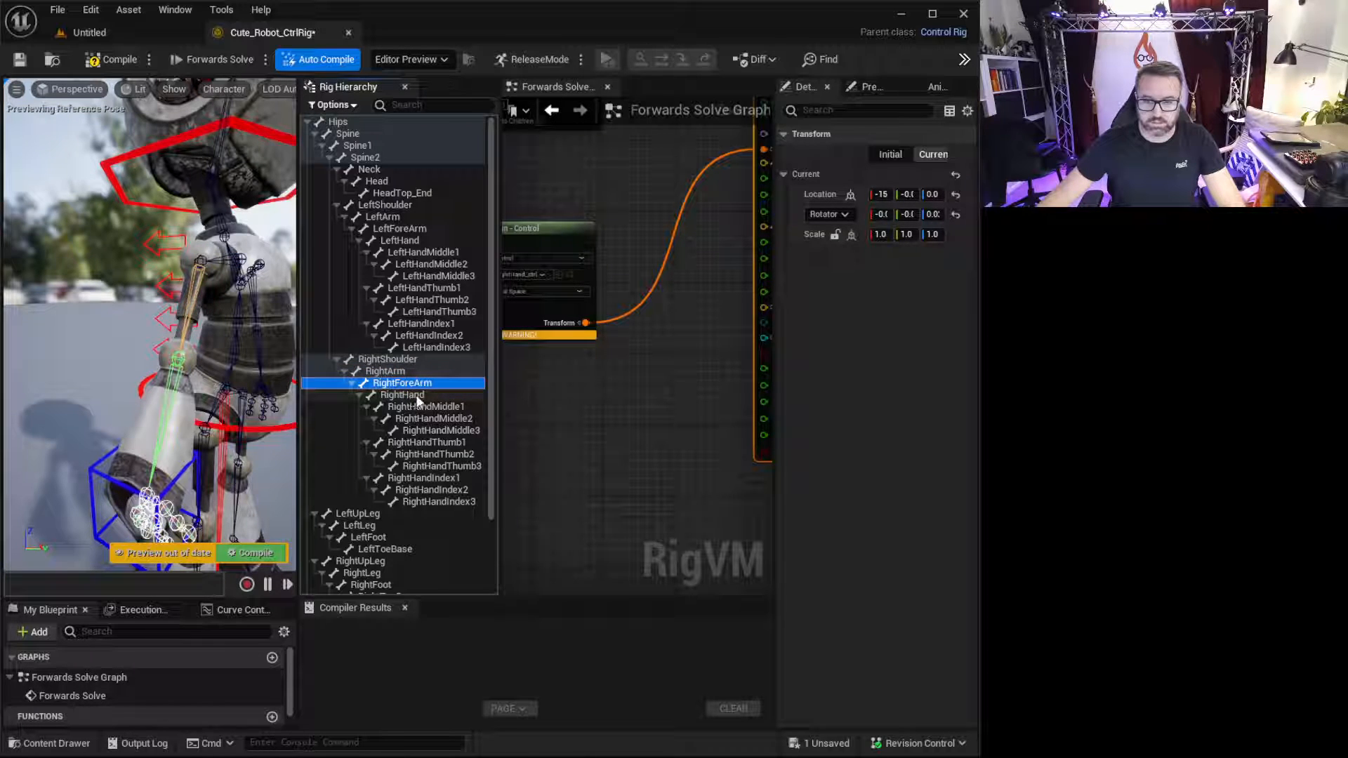
left_click(417, 396)
left_click(422, 383)
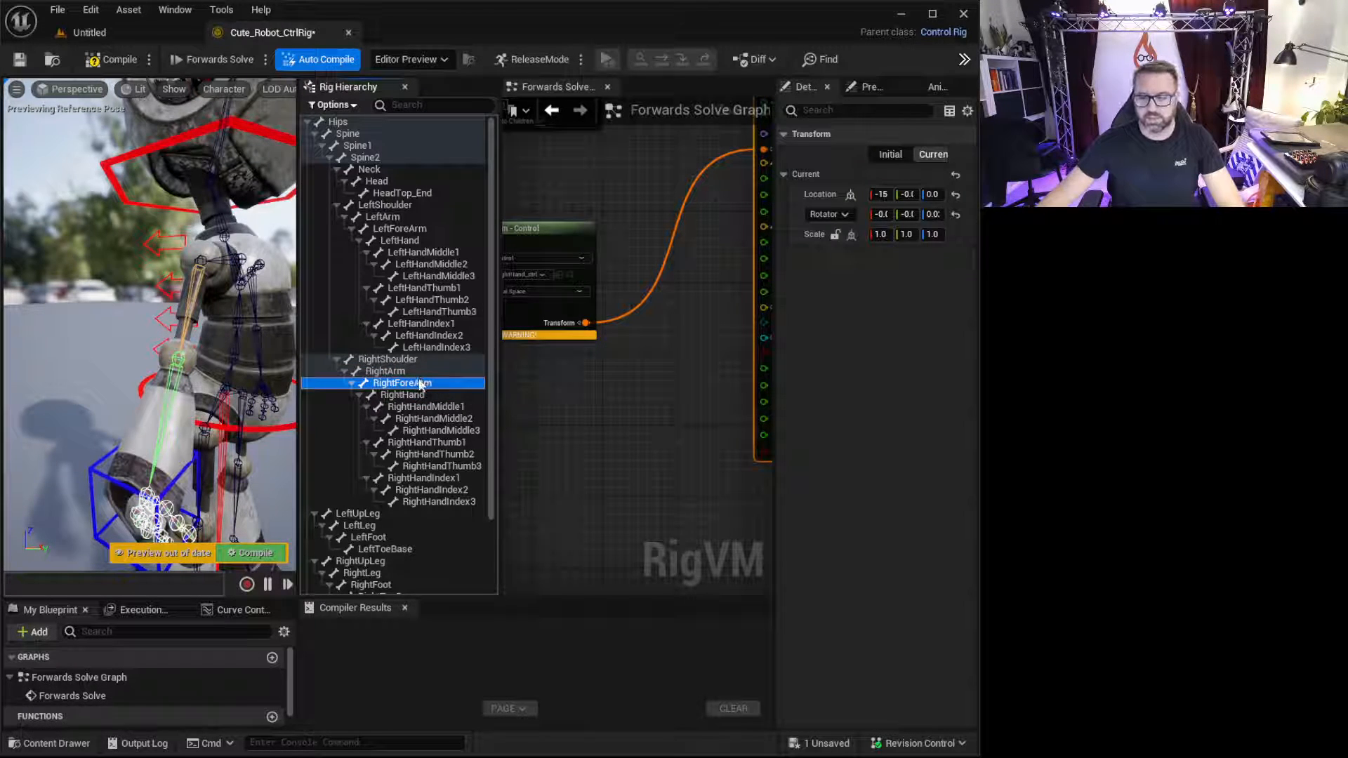
right_click(419, 384)
mouse_move(533, 416)
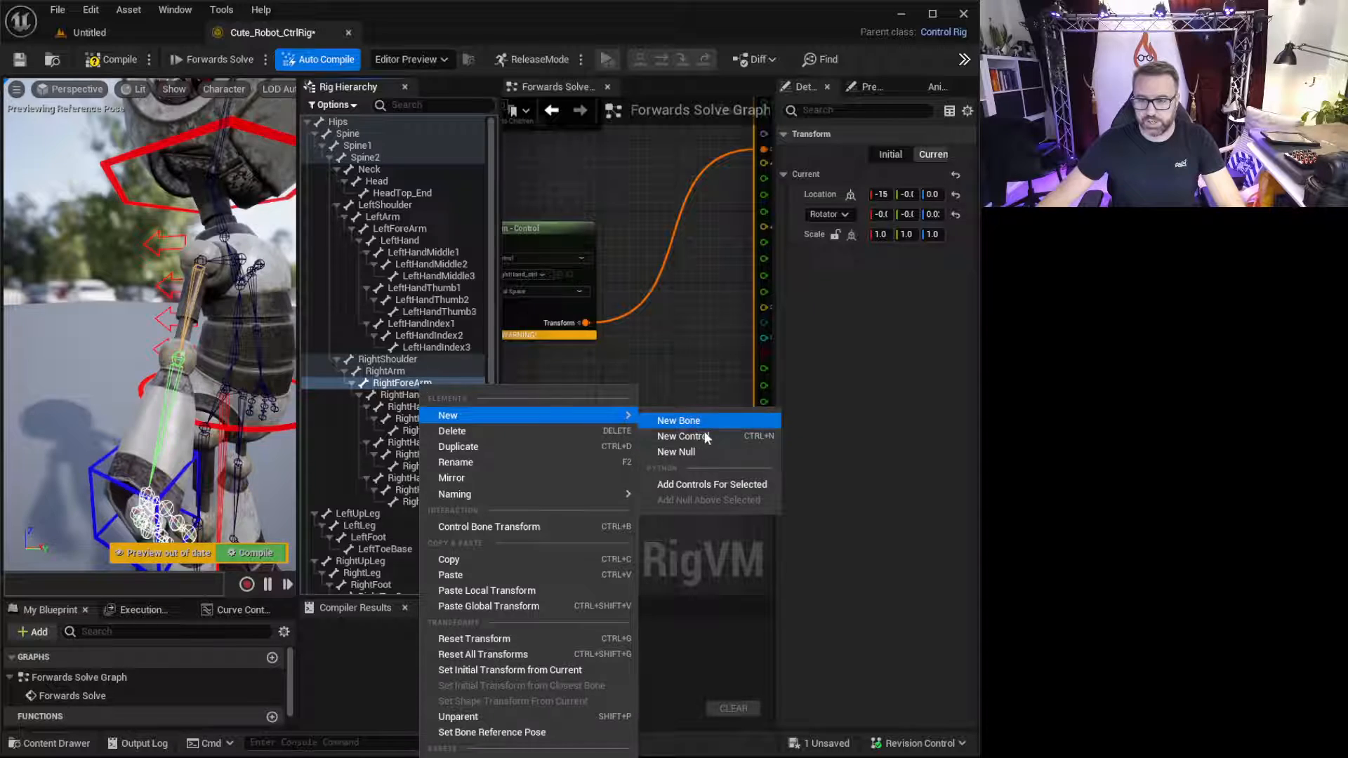
left_click(723, 486)
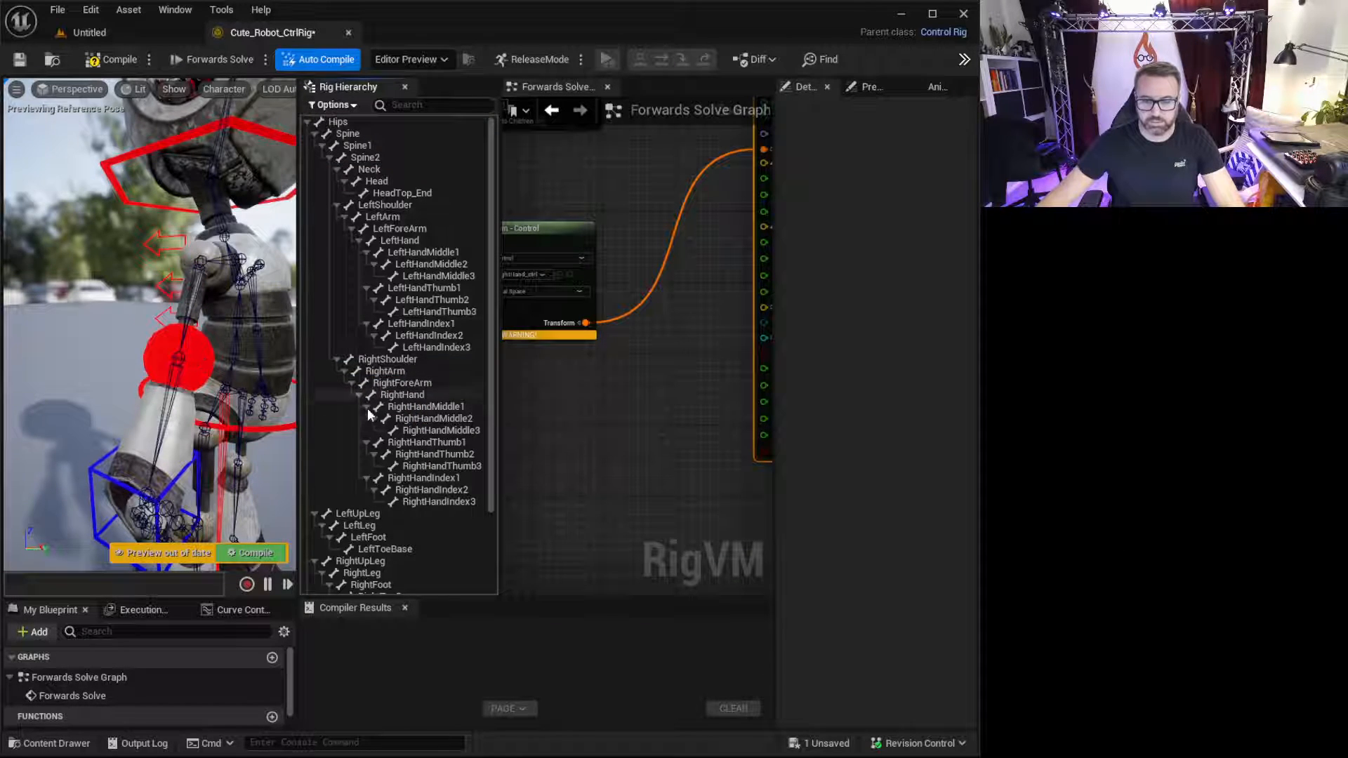
- Parent RightForeArm_ctrl under Spine2_ctrl, alongside RightHand_ctrl
scroll(379, 428, "down", 3)
left_click(347, 577)
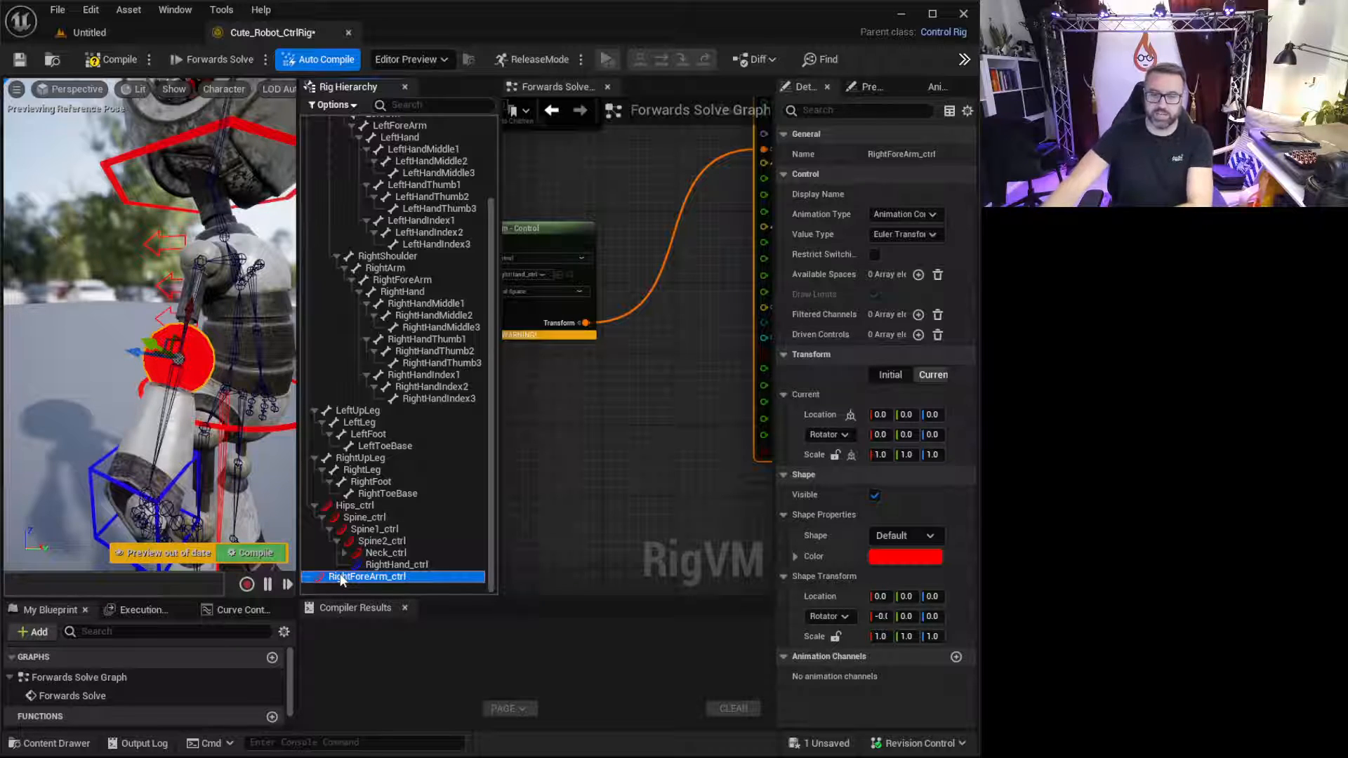
left_click_drag(342, 577, 397, 565)
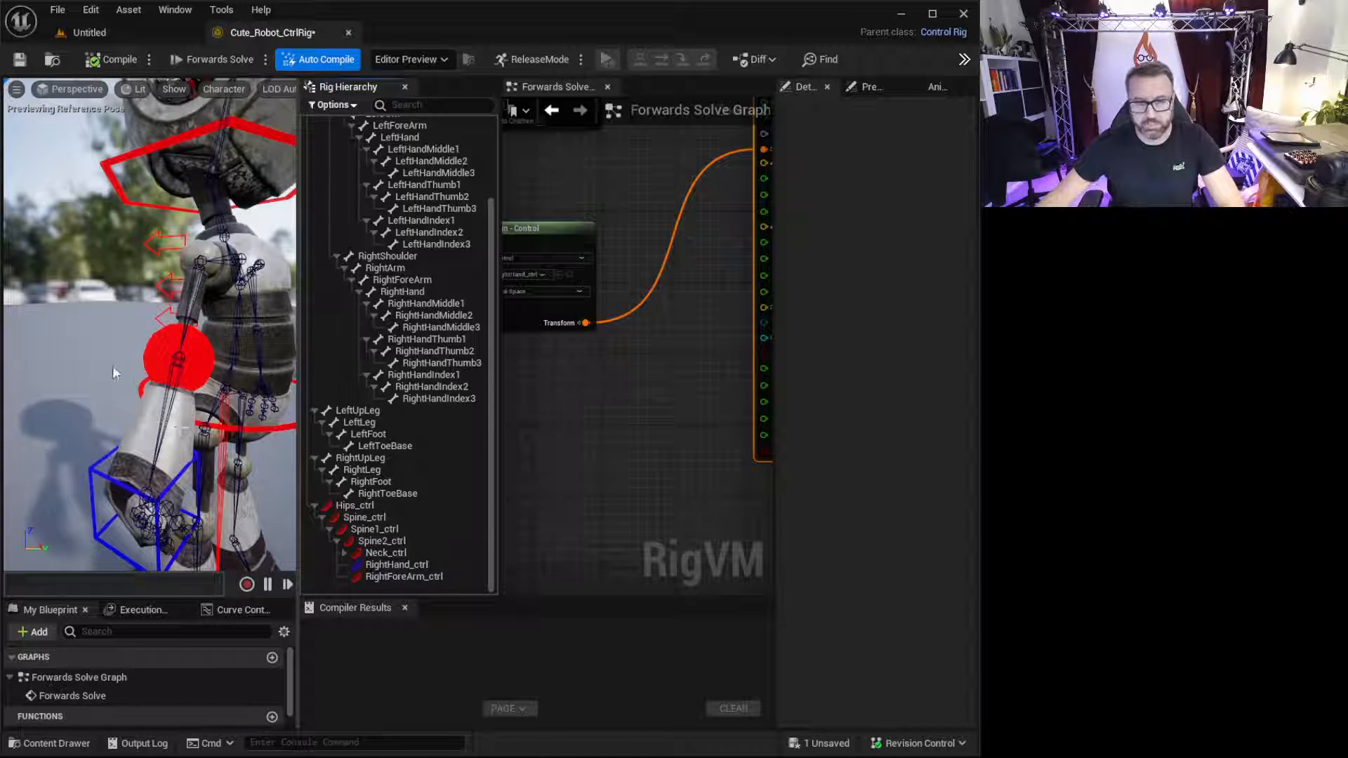
- Change the shape of RightForeArm_ctrl at the right elbow to a wireframe sphere
left_click_drag(112, 367, 156, 286, "alt")
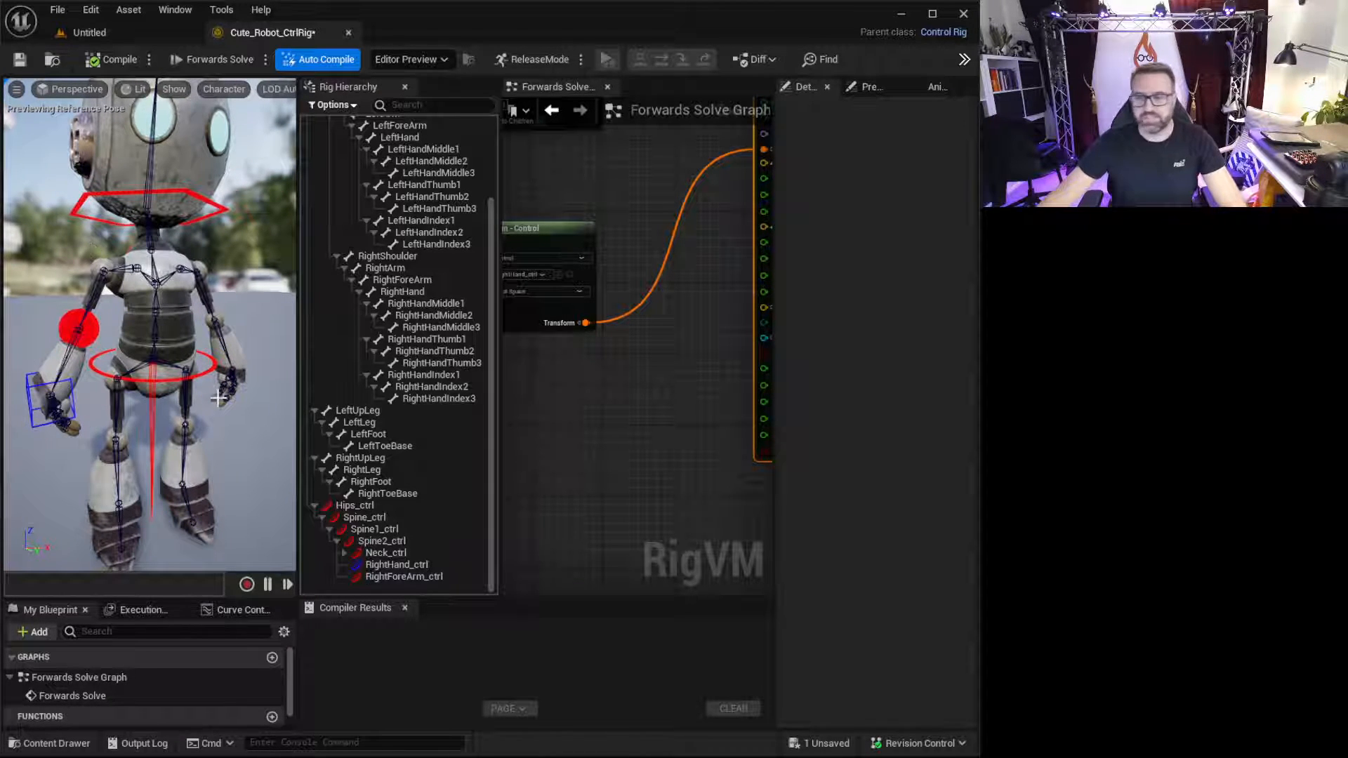
left_click(90, 334)
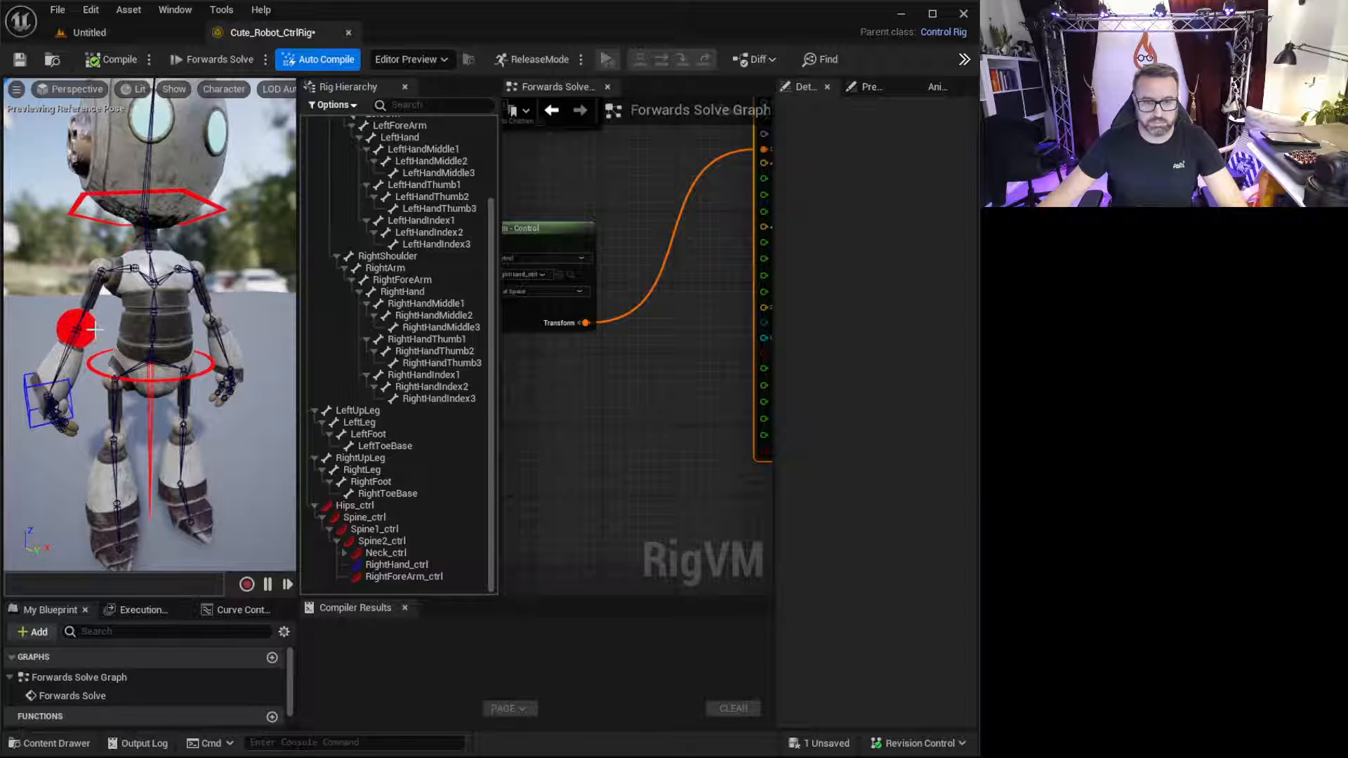
right_click_drag(155, 337, 106, 323)
left_click(925, 556)
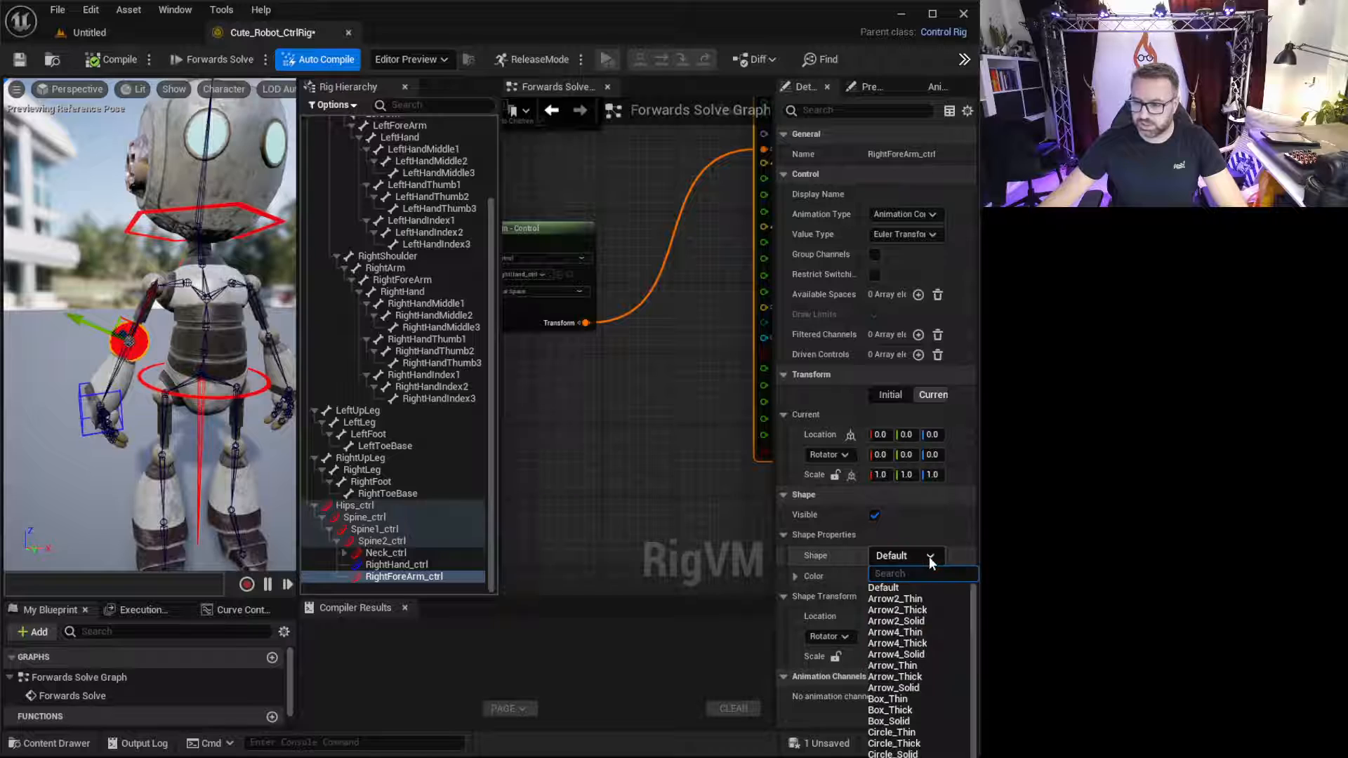
scroll(913, 667, "down", 3)
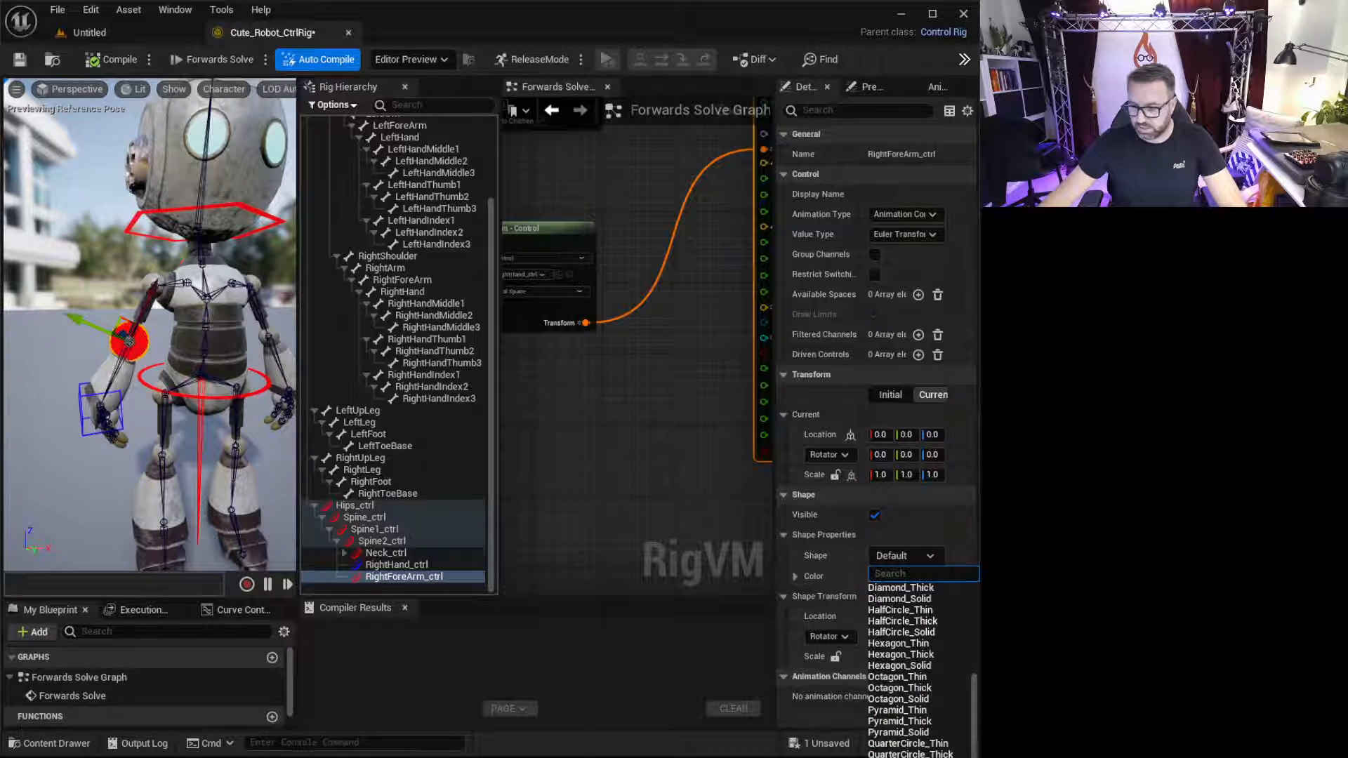
left_click(906, 757)
- Set the colour of RightForeArm_ctrl to blue
left_click_drag(133, 393, 105, 383, "alt")
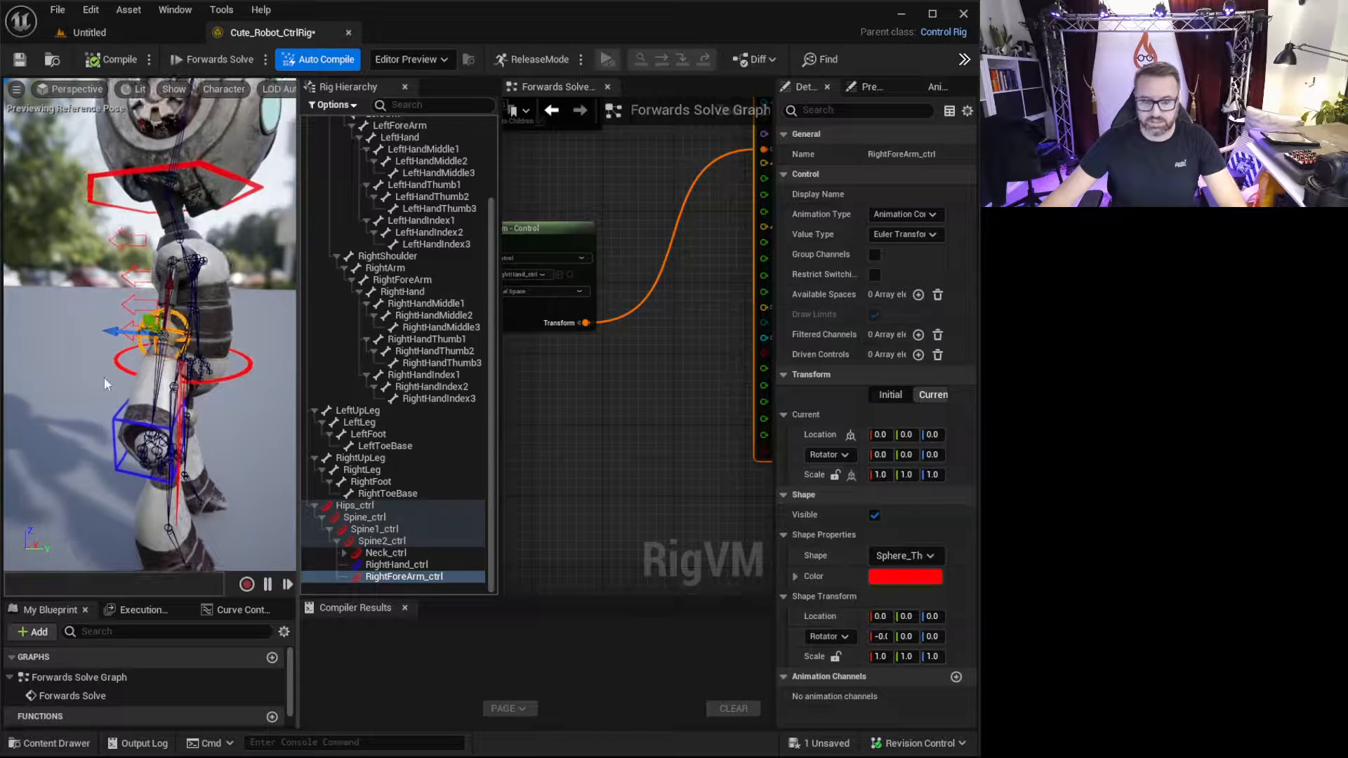
left_click(924, 578)
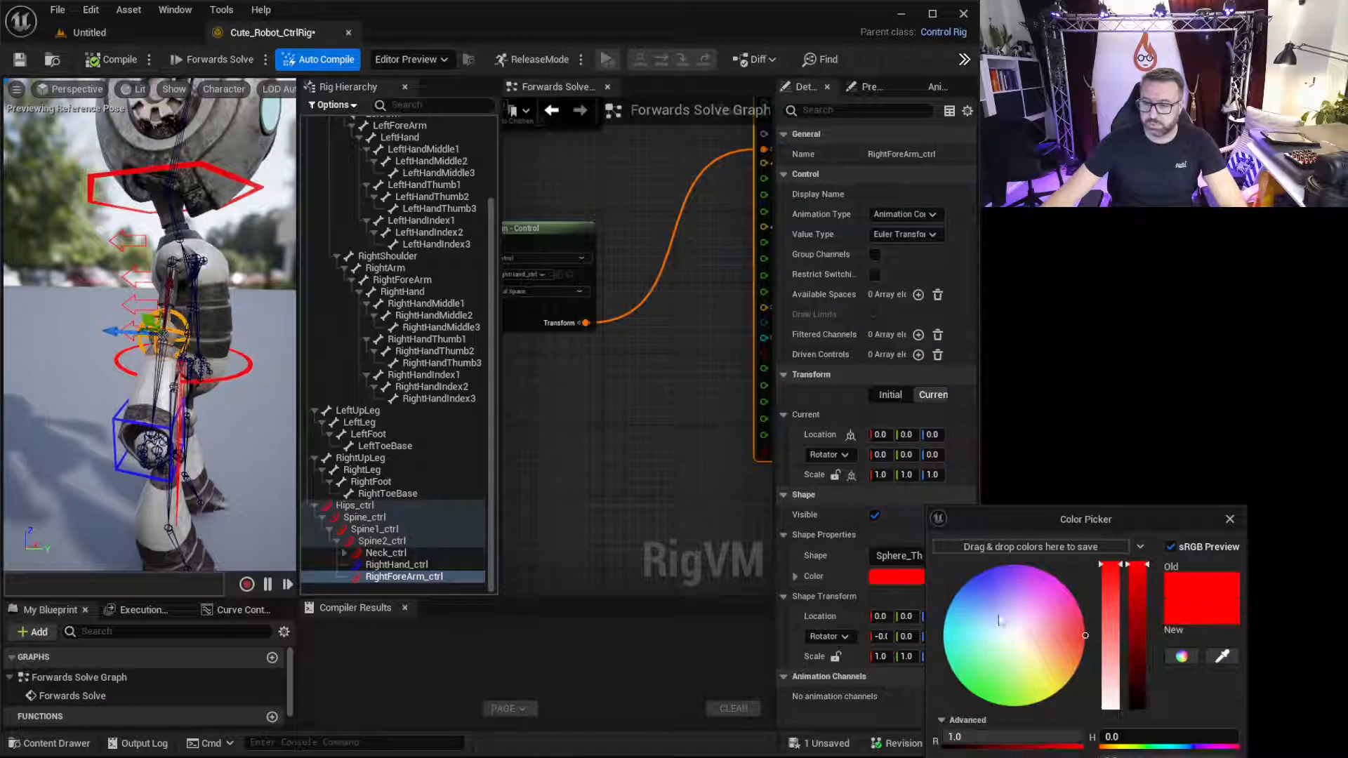
left_click(981, 572)
left_click_drag(981, 573, 979, 574)
key("Return")
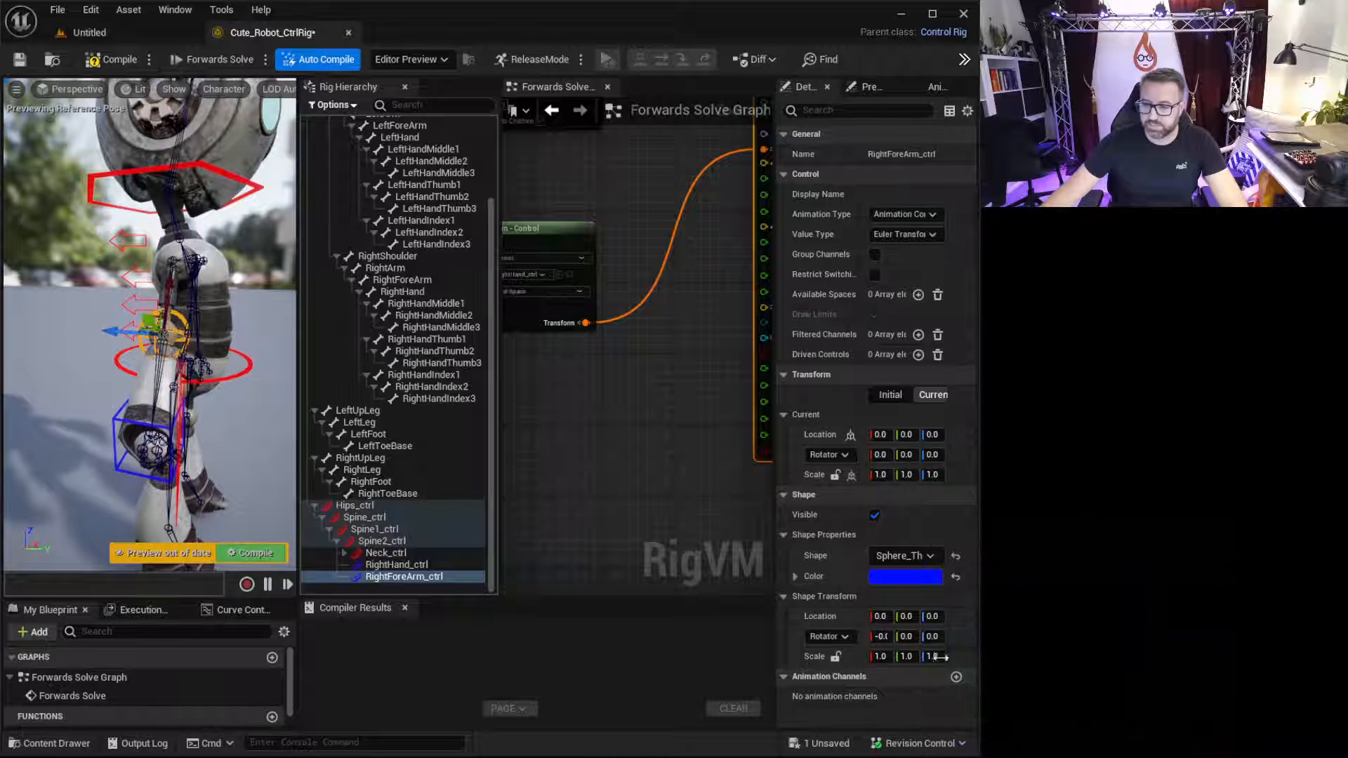
- Offset the RightForeArm_ctrl shape behind the elbow by setting its shape transform's Z location to about 25
left_click_drag(933, 617, 943, 616)
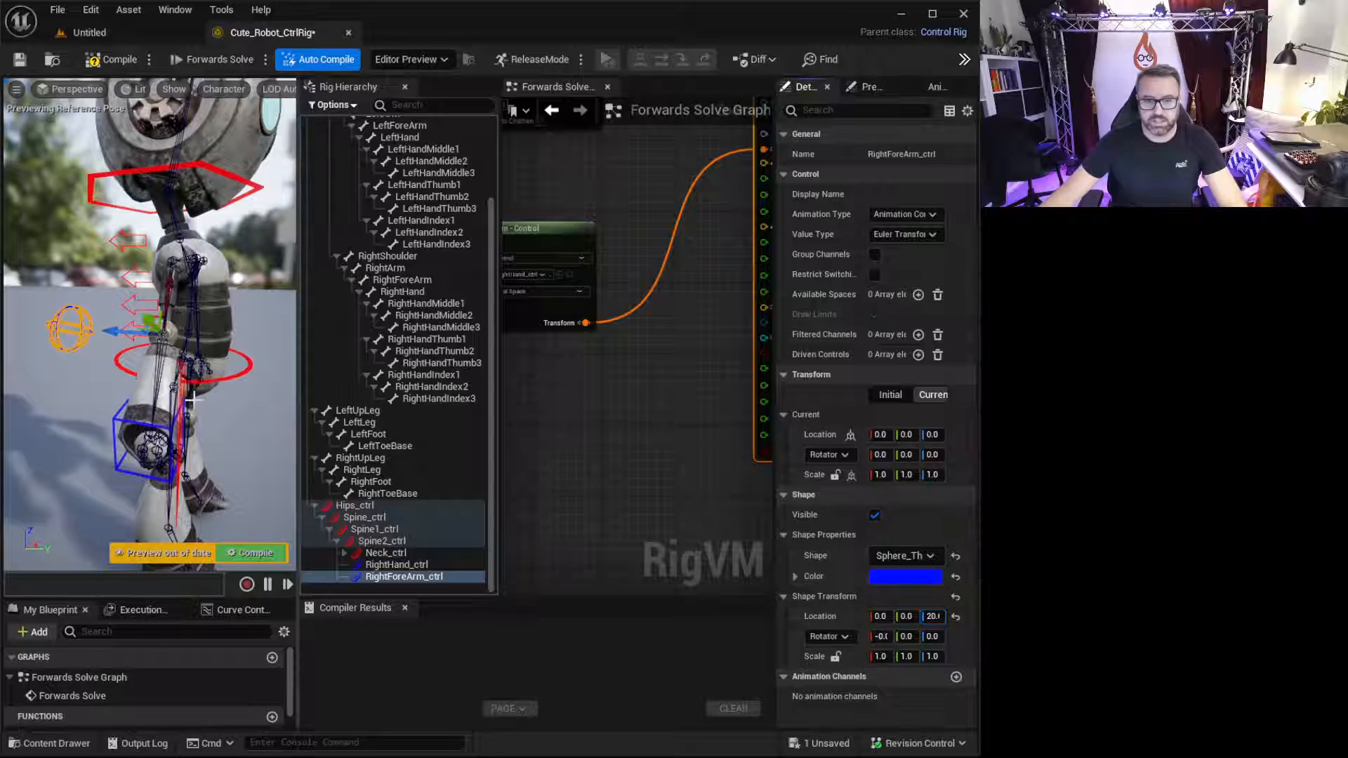
left_click_drag(211, 323, 235, 306, "alt")
scroll(150, 323, "up", 4)
scroll(150, 323, "down", 4)
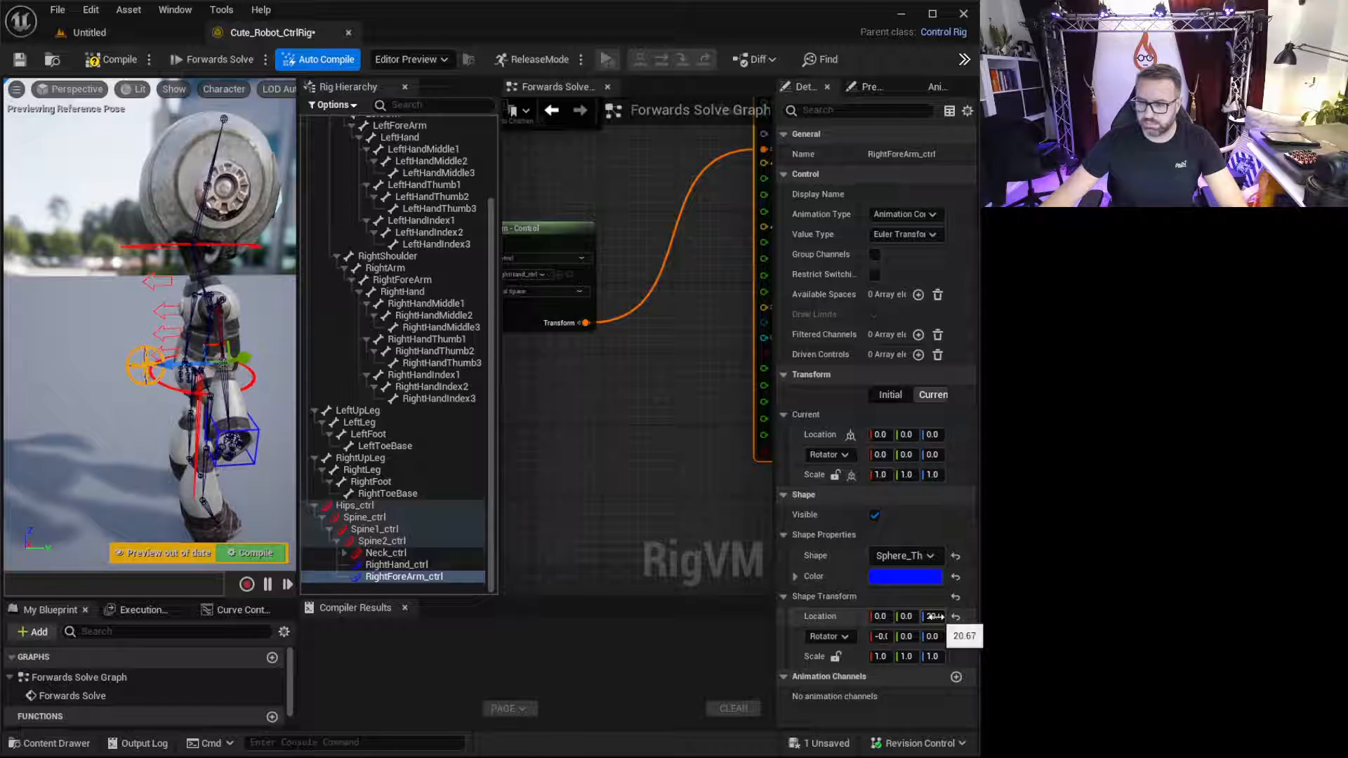
left_click_drag(933, 617, 955, 617)
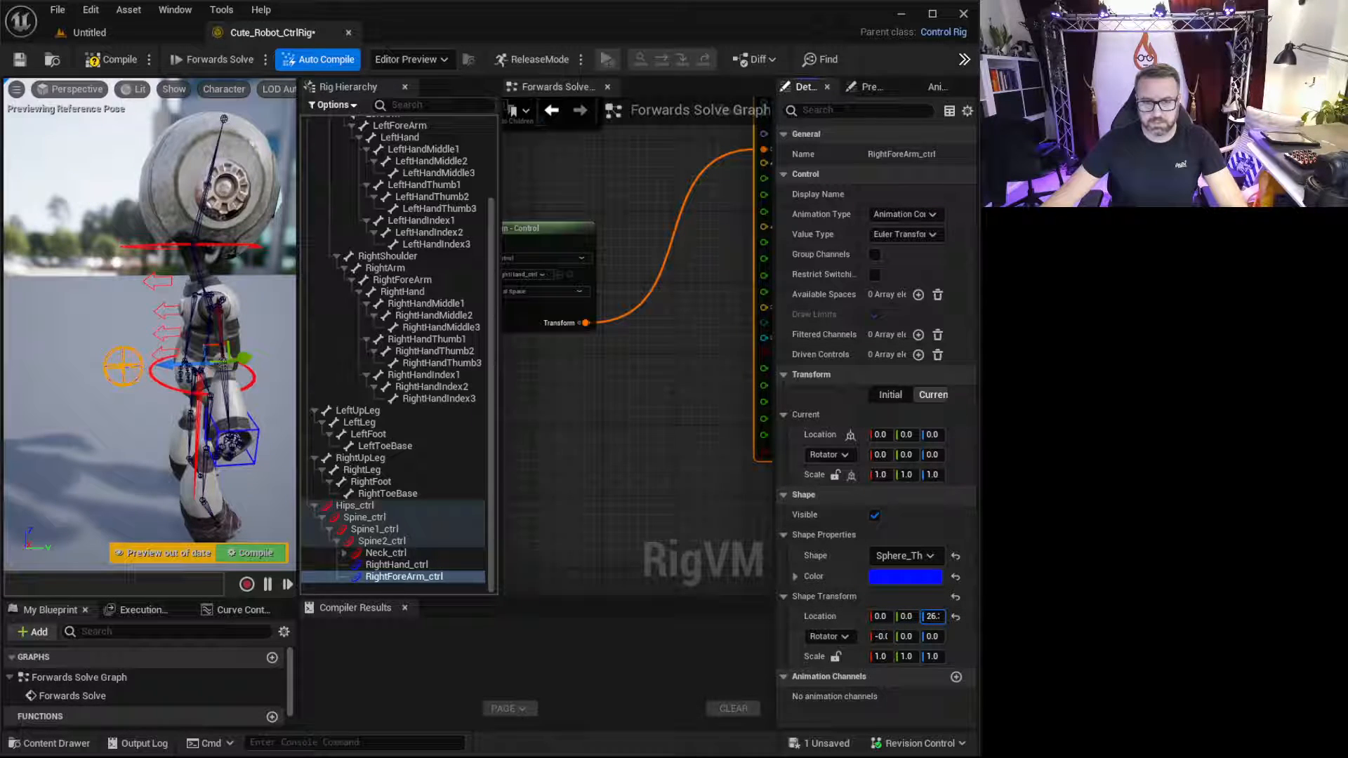
left_click_drag(211, 316, 94, 291, "alt")
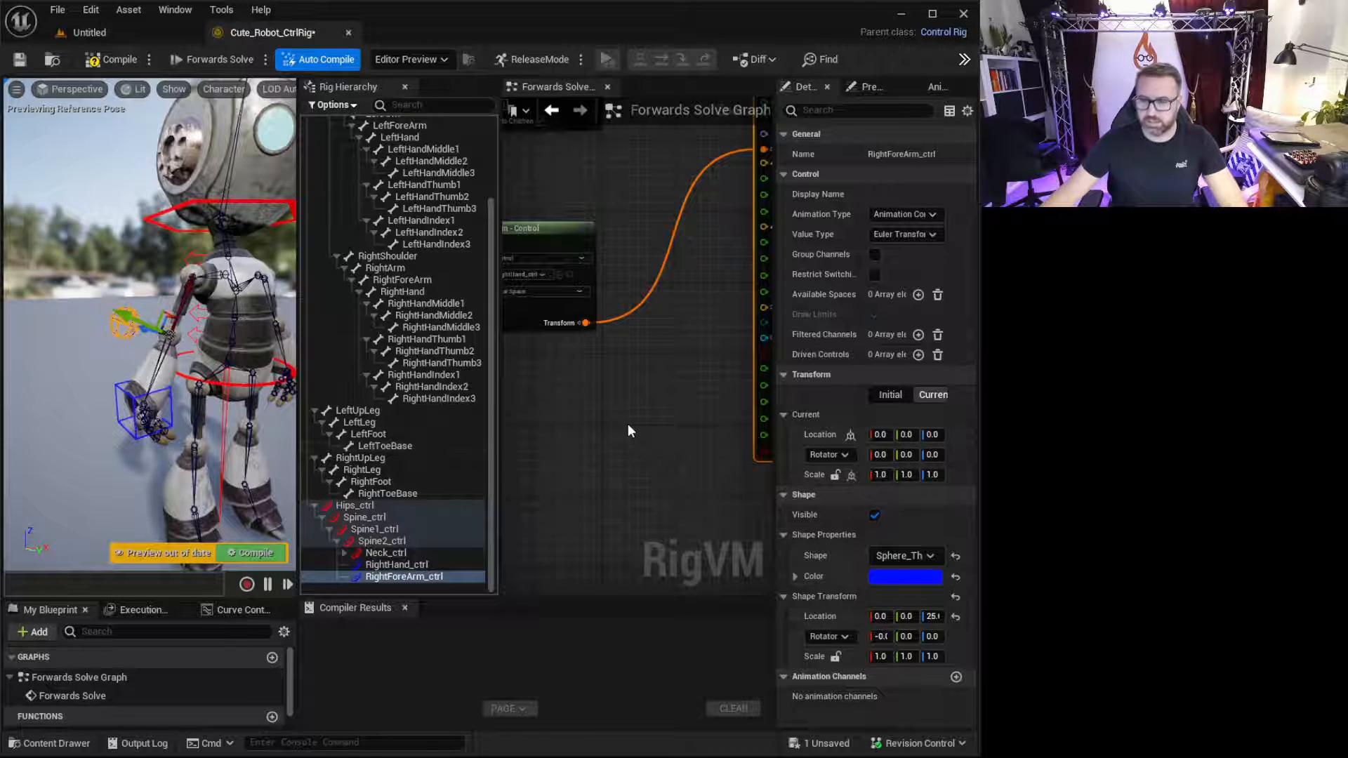
- Add a Get Transform node for RightForeArm_ctrl to the graph and place it below the RightHand_ctrl Get Transform node
right_click_drag(628, 425, 571, 372)
left_click(374, 577)
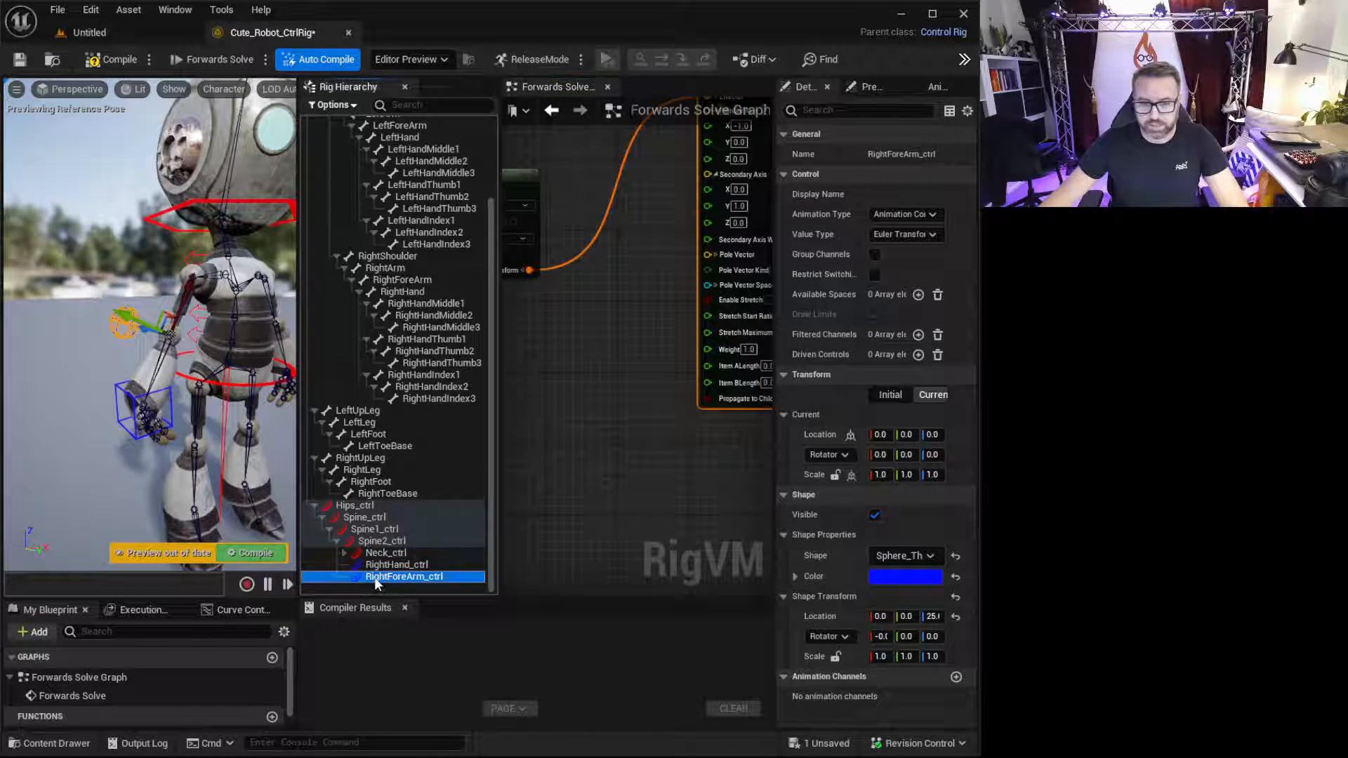
left_click_drag(374, 577, 532, 358)
left_click(570, 389)
right_click_drag(579, 305, 674, 310)
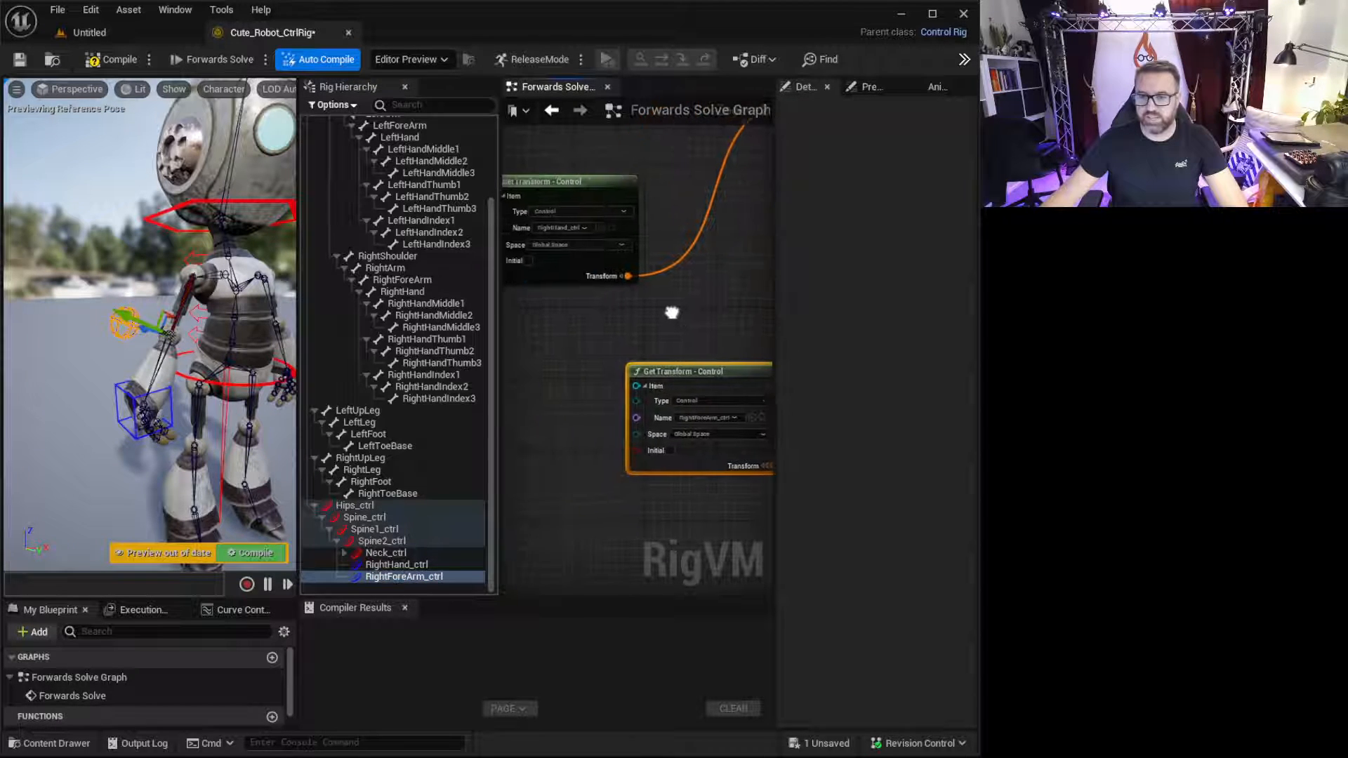
left_click_drag(689, 363, 590, 335)
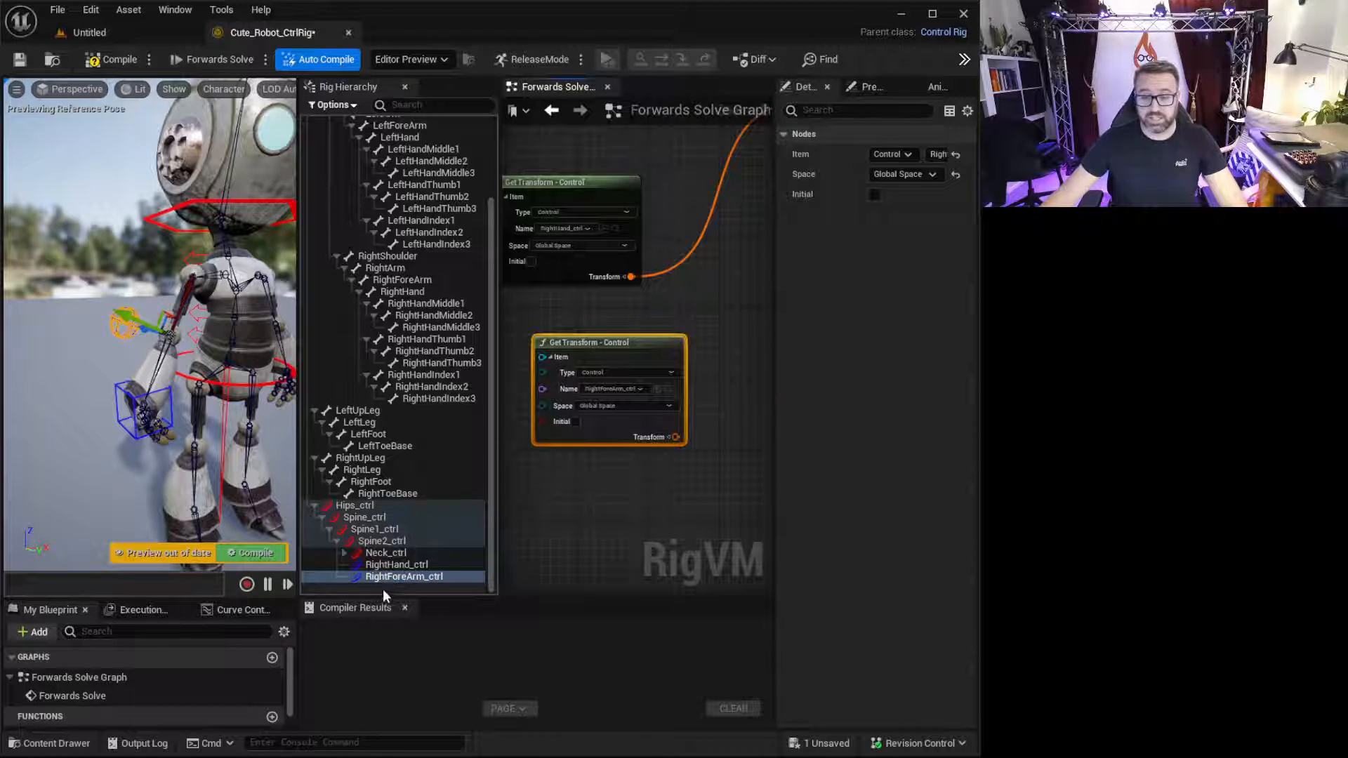
right_click_drag(686, 314, 656, 358)
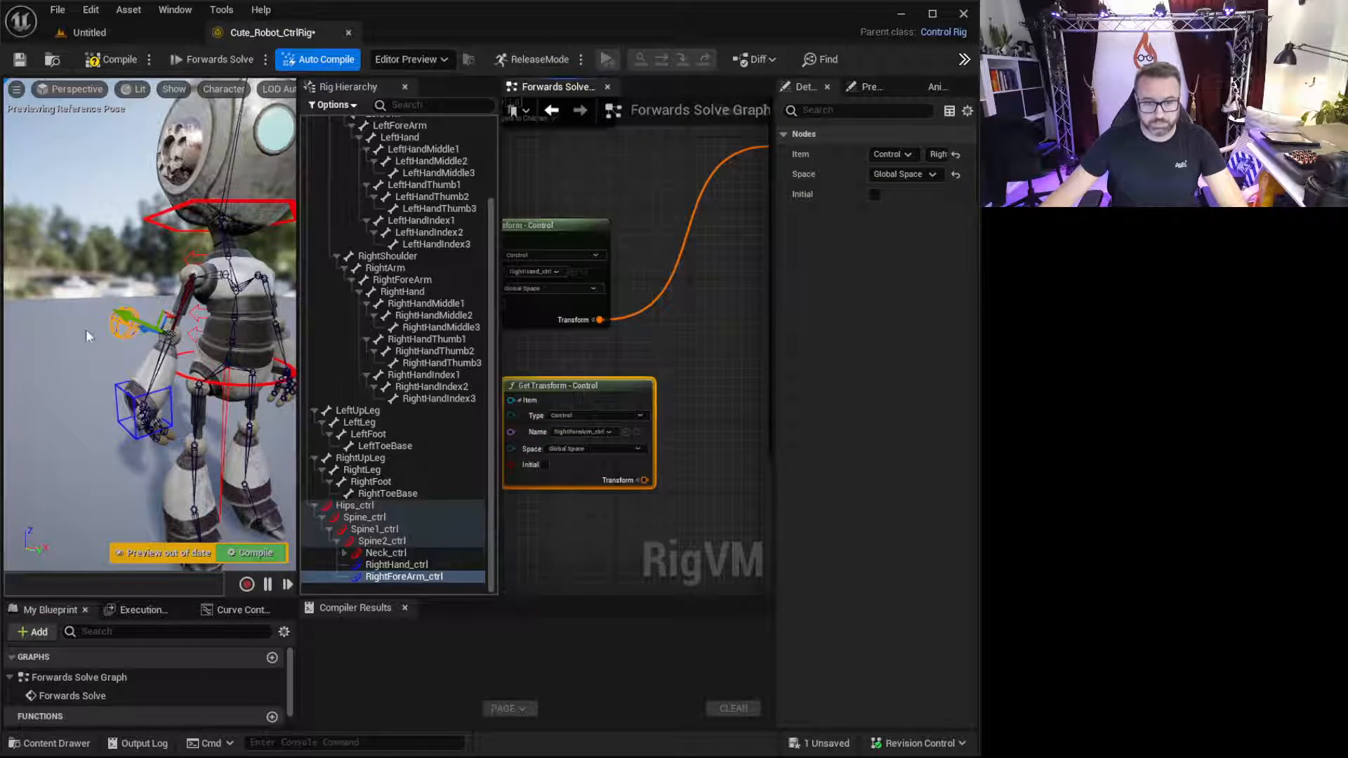
right_click_drag(636, 380, 574, 347)
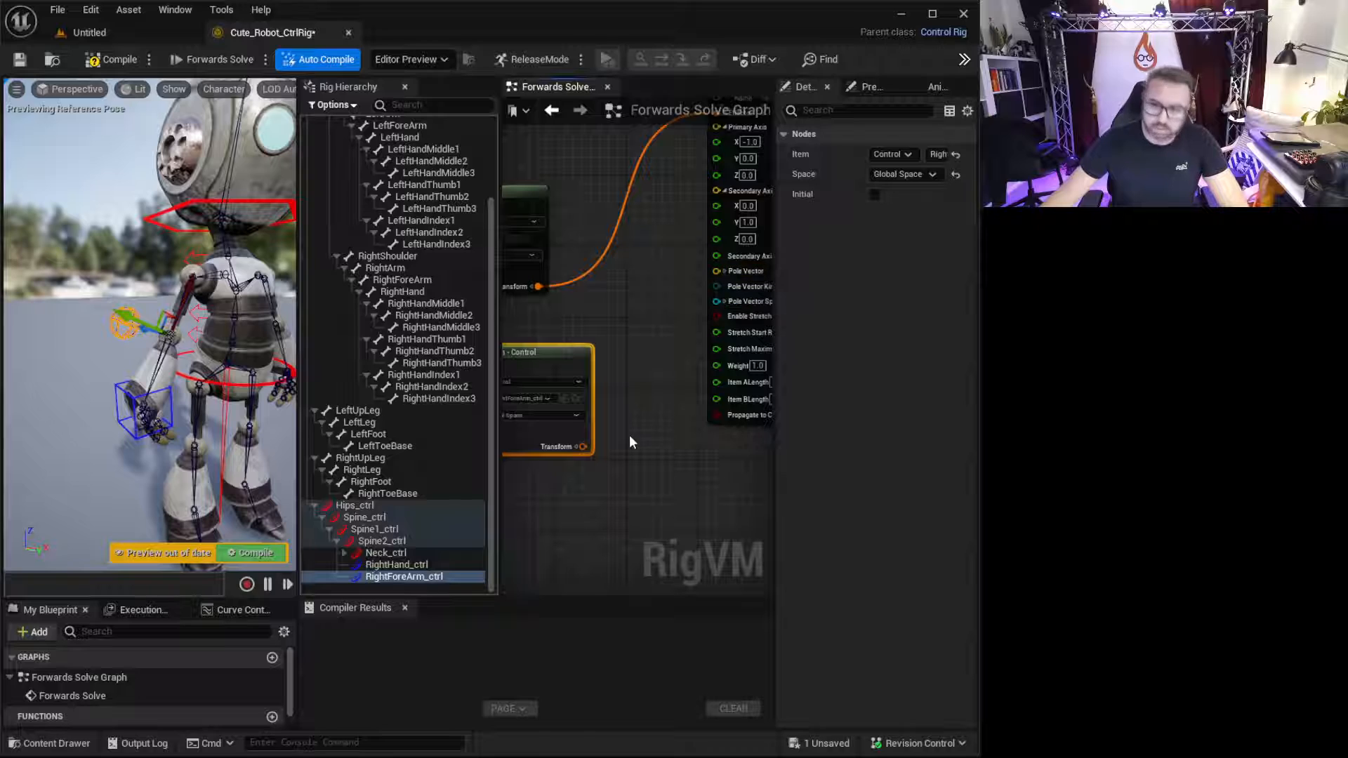
- Connect the Translation output of the RightForeArm_ctrl Get Transform node to the Pole Vector input of the Basic IK node
right_click_drag(629, 436, 656, 405)
scroll(617, 436, "up", 2)
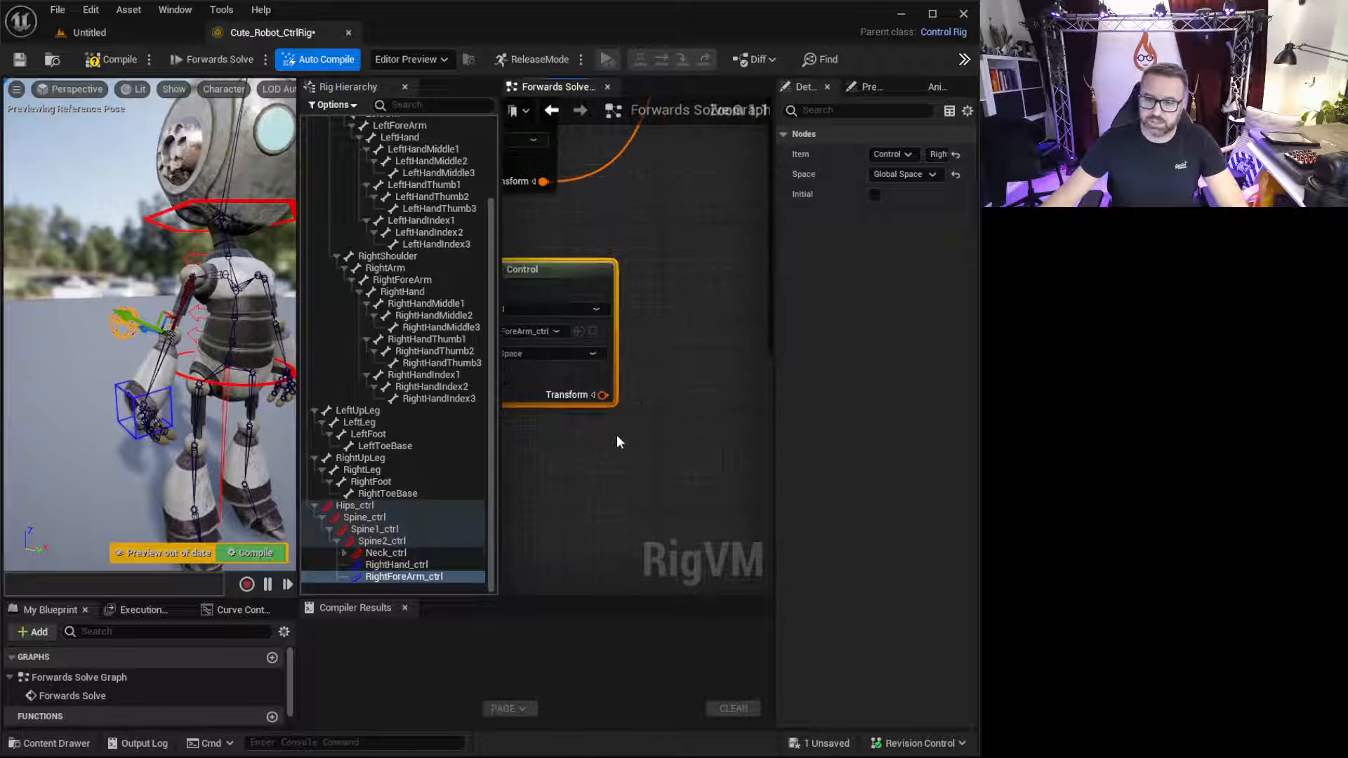
left_click(593, 395)
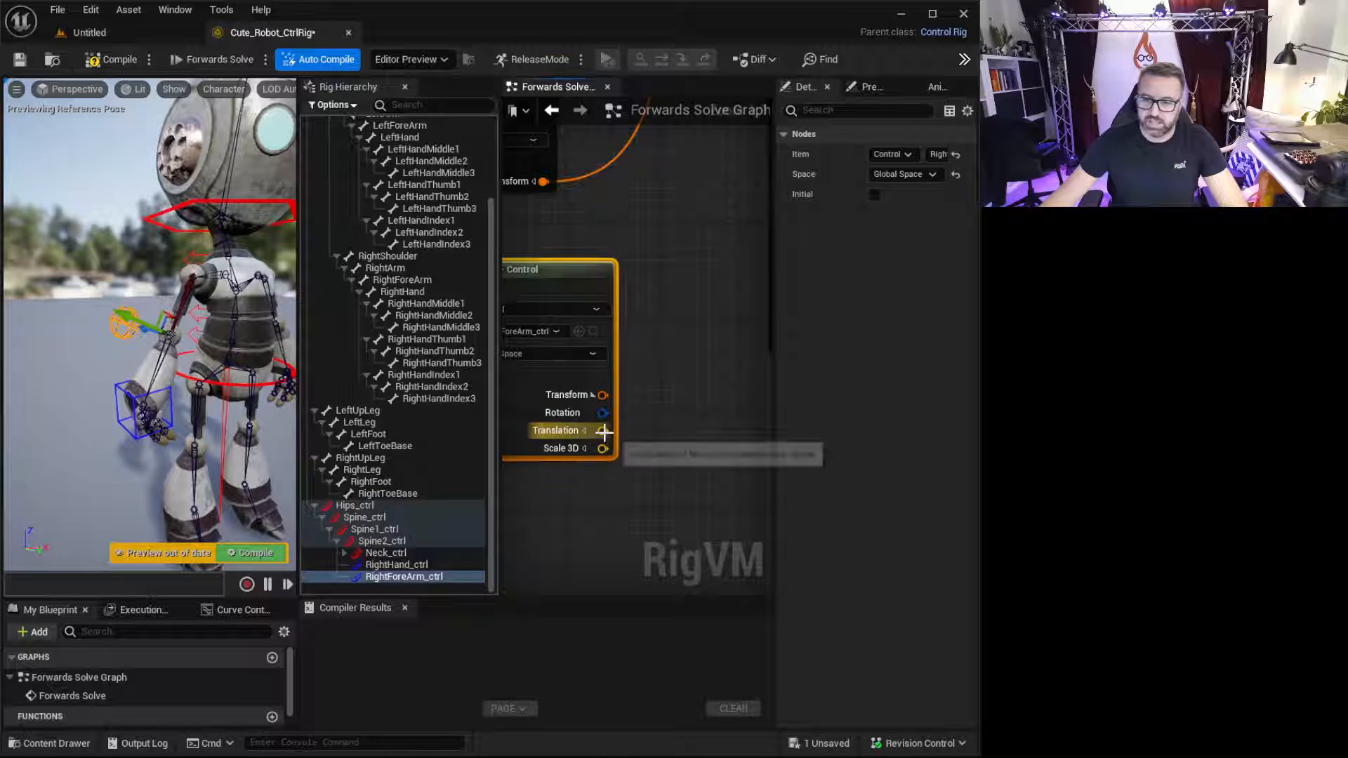
right_click_drag(604, 432, 509, 518)
left_click_drag(509, 518, 688, 276)
- Test the right elbow's pole vector by moving RightForeArm_ctrl down and up in the viewport, and undo the last move
left_click_drag(69, 417, 127, 351, "alt")
left_click(161, 346)
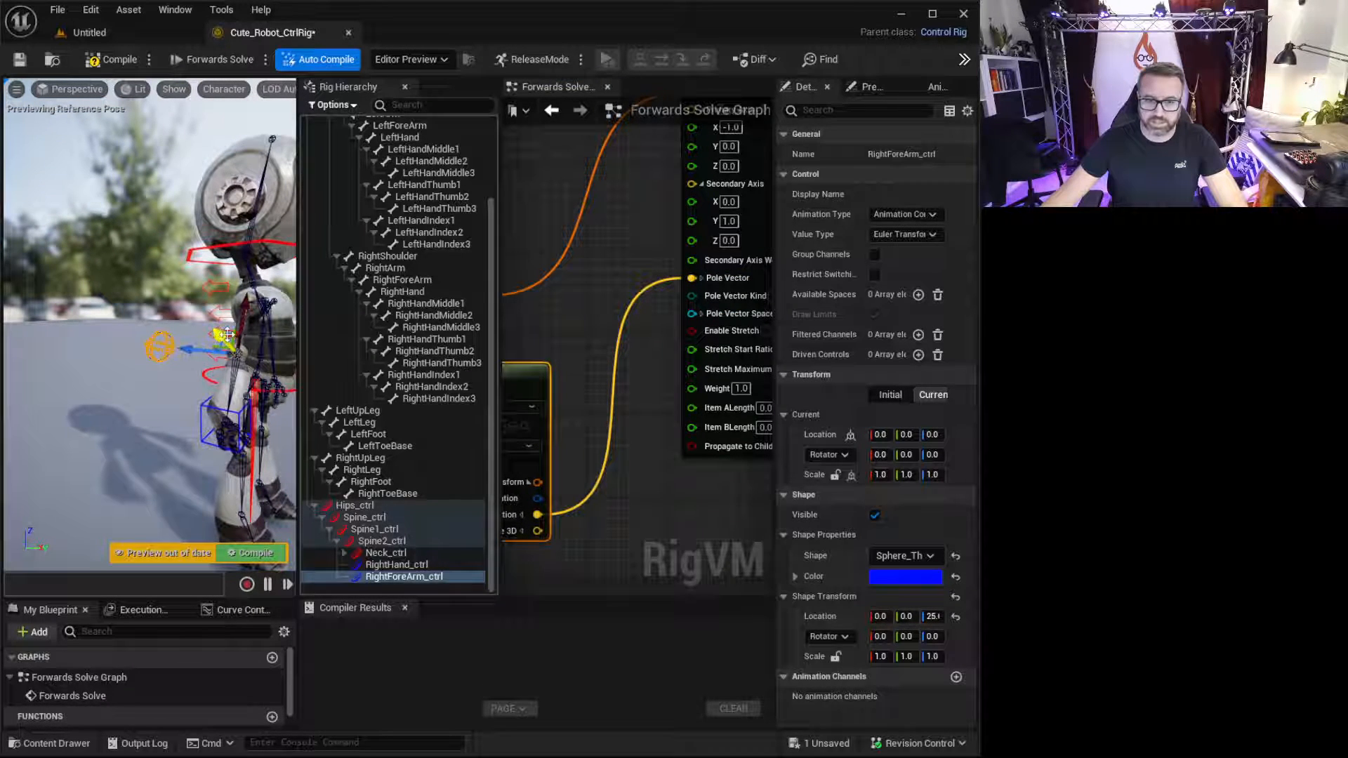
left_click_drag(227, 335, 225, 338)
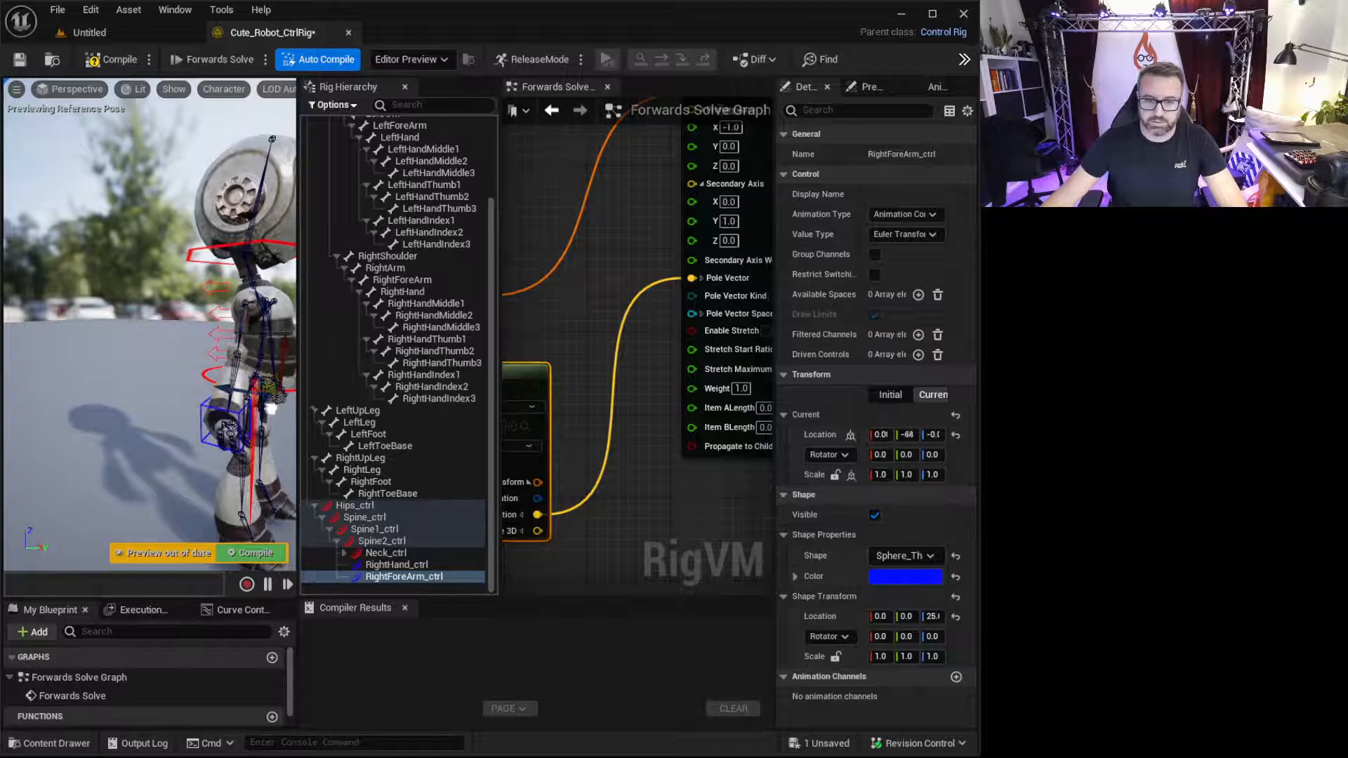
left_click_drag(269, 408, 245, 363)
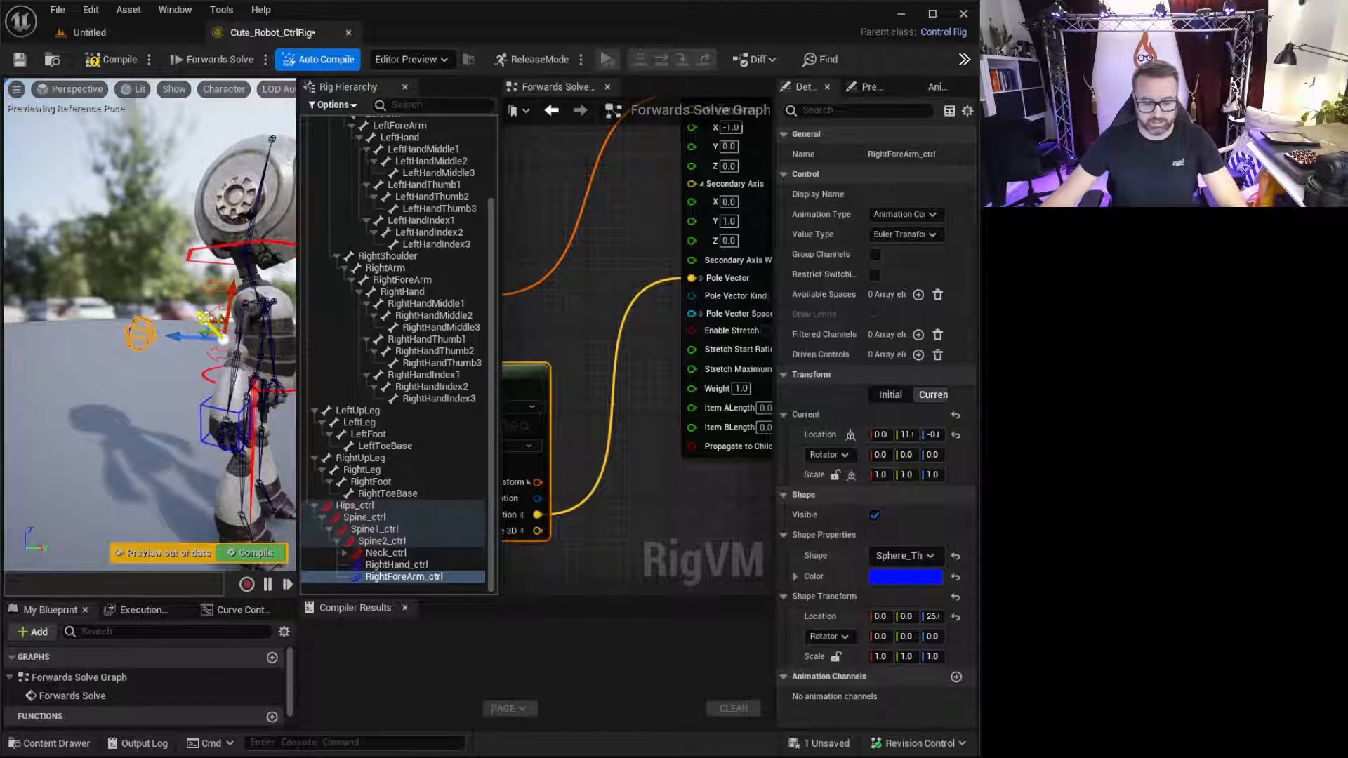
key("ctrl+z")
- Test the right elbow again from the front by moving RightForeArm_ctrl, and compile the Control Rig to reset the pose
left_click_drag(214, 420, 128, 419, "alt")
left_click(88, 406)
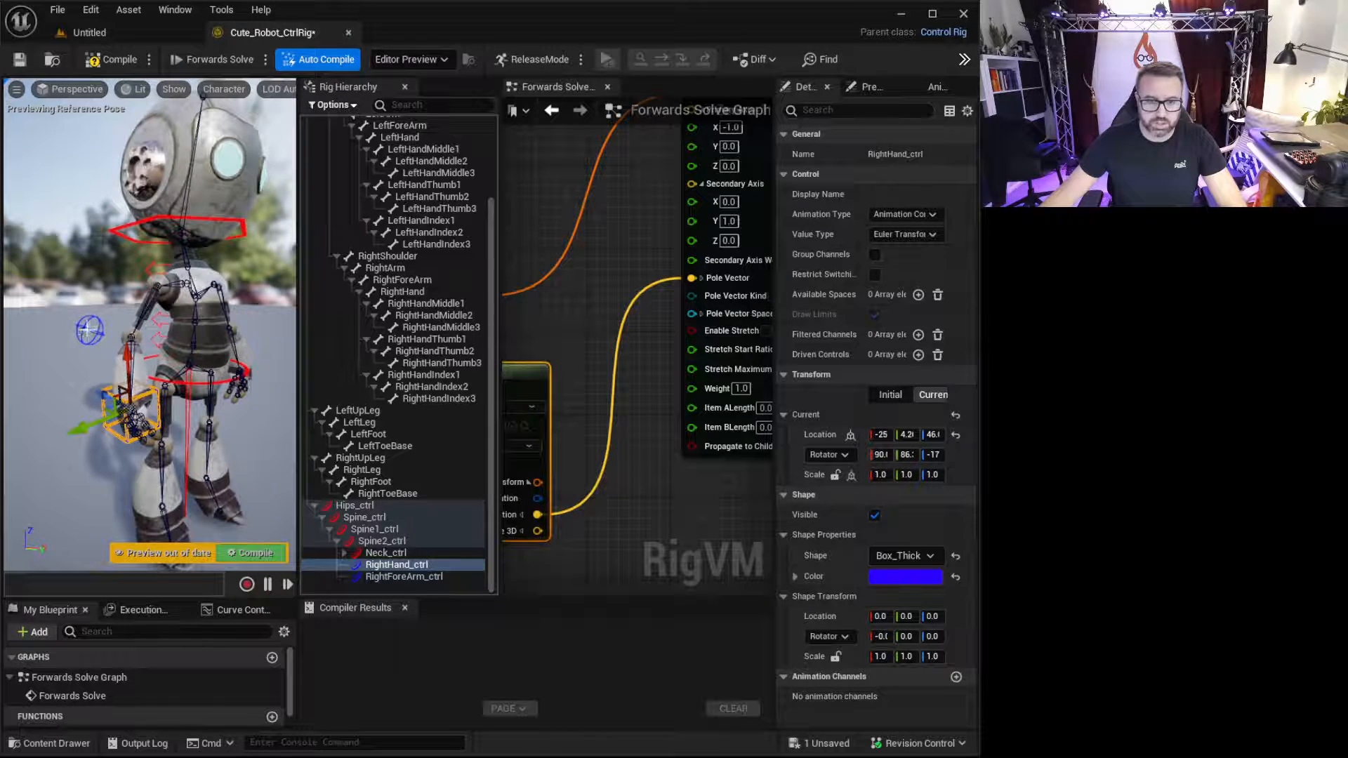
left_click(90, 331)
left_click_drag(90, 332, 120, 301)
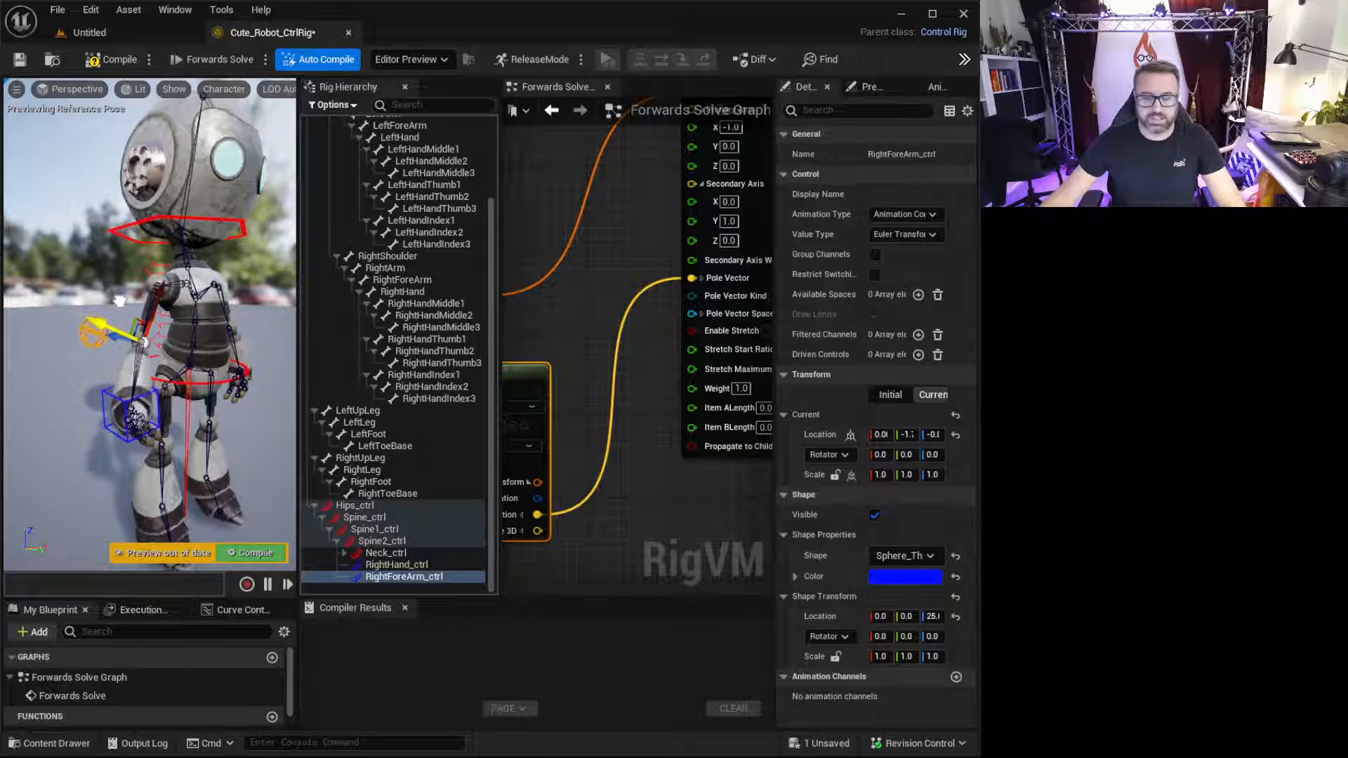
right_click_drag(593, 269, 634, 246)
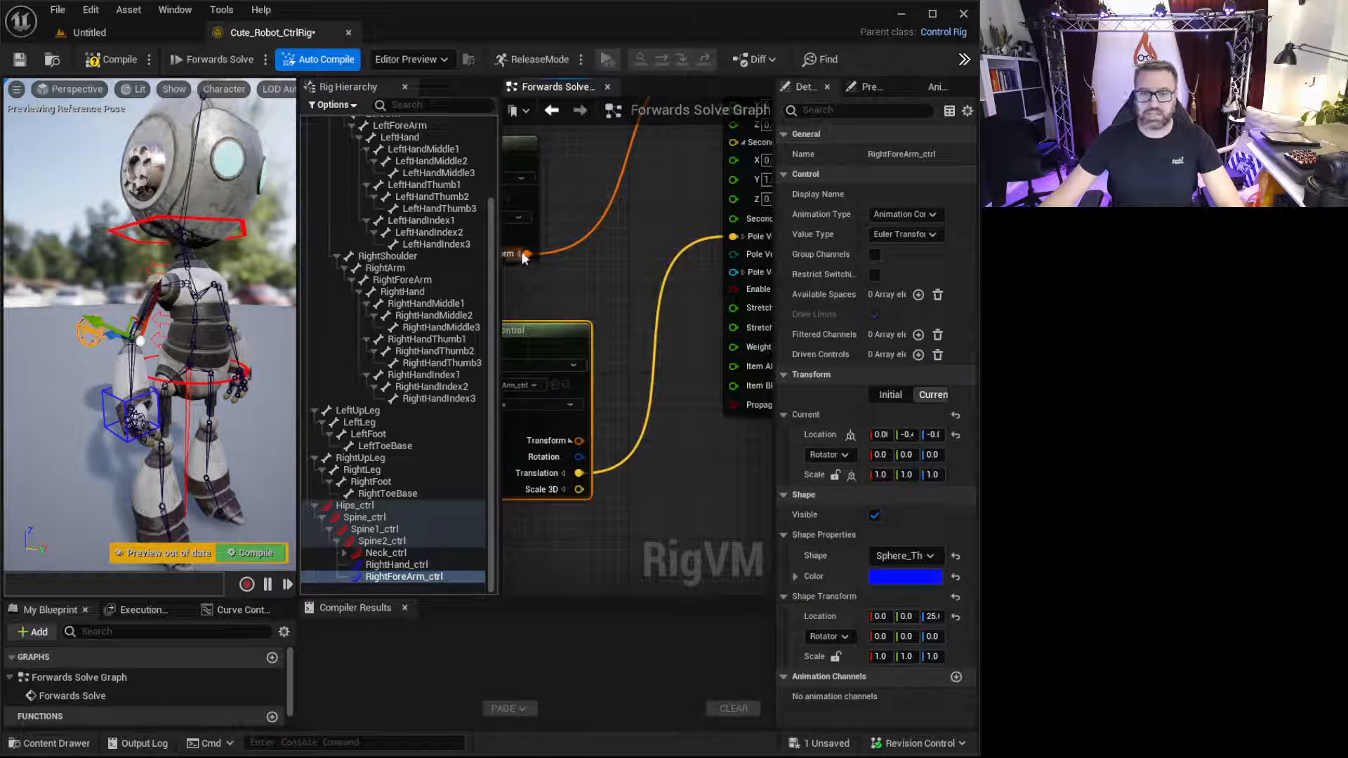
left_click(111, 59)
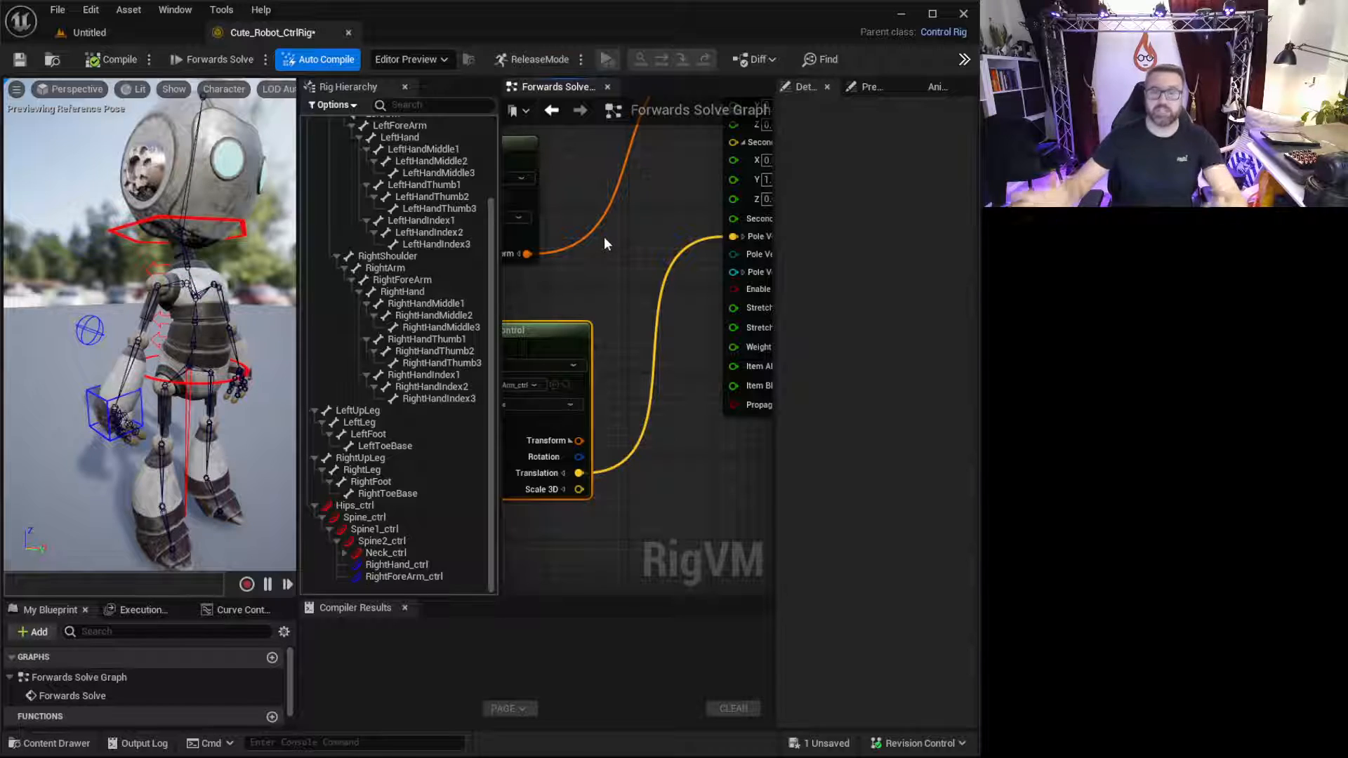